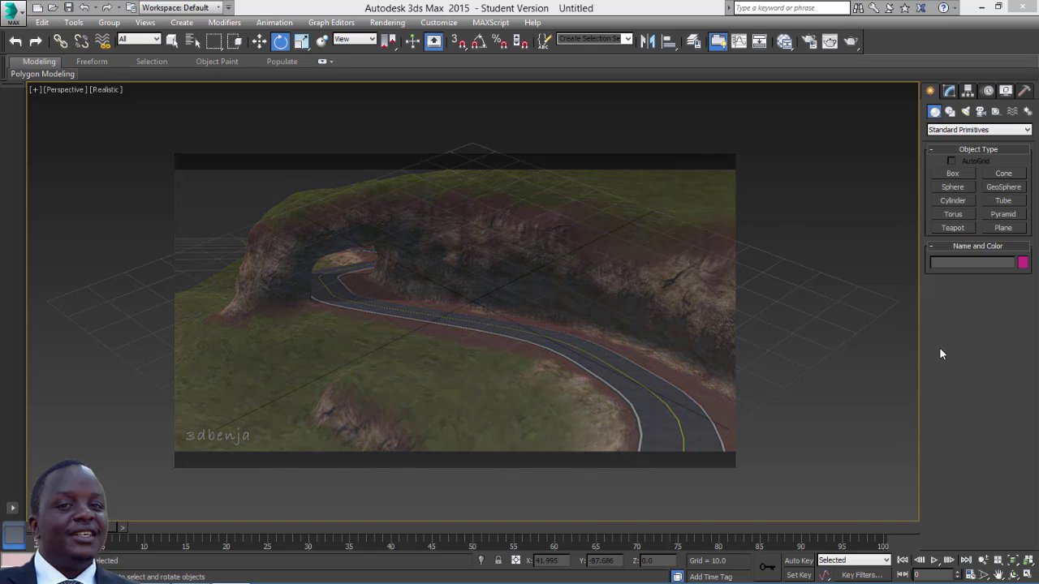
Draw a straight line spline along the Y axis across the full grid with 3D snap, and raise it to Z 1.307 with snap off
click(951, 113)
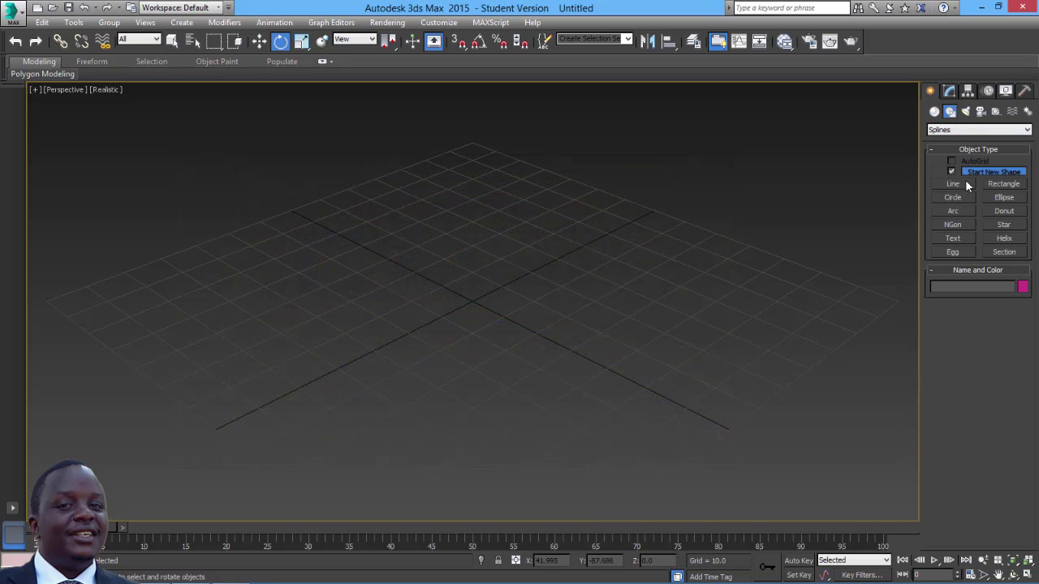
click(958, 183)
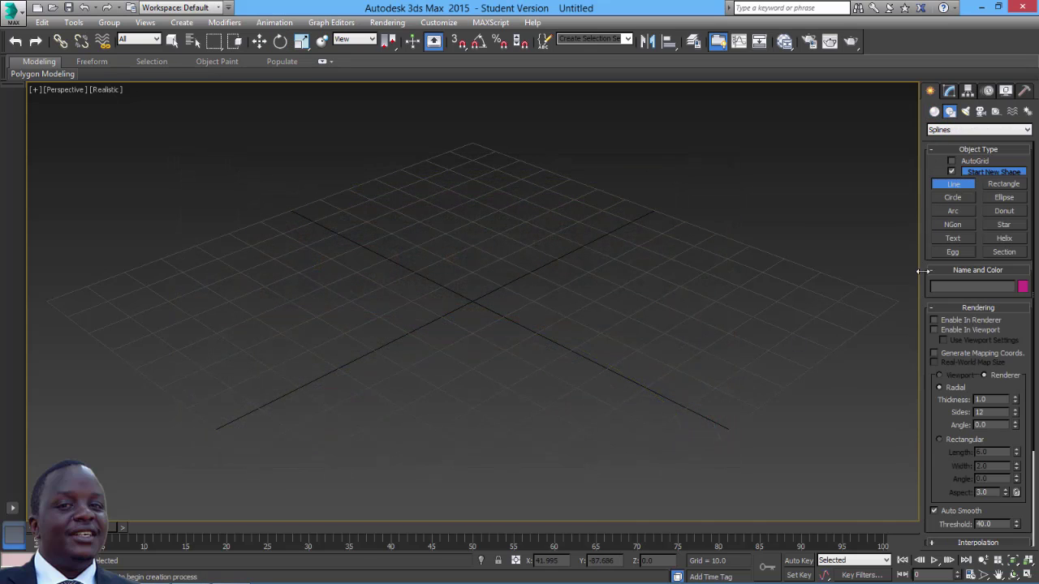
click(1026, 573)
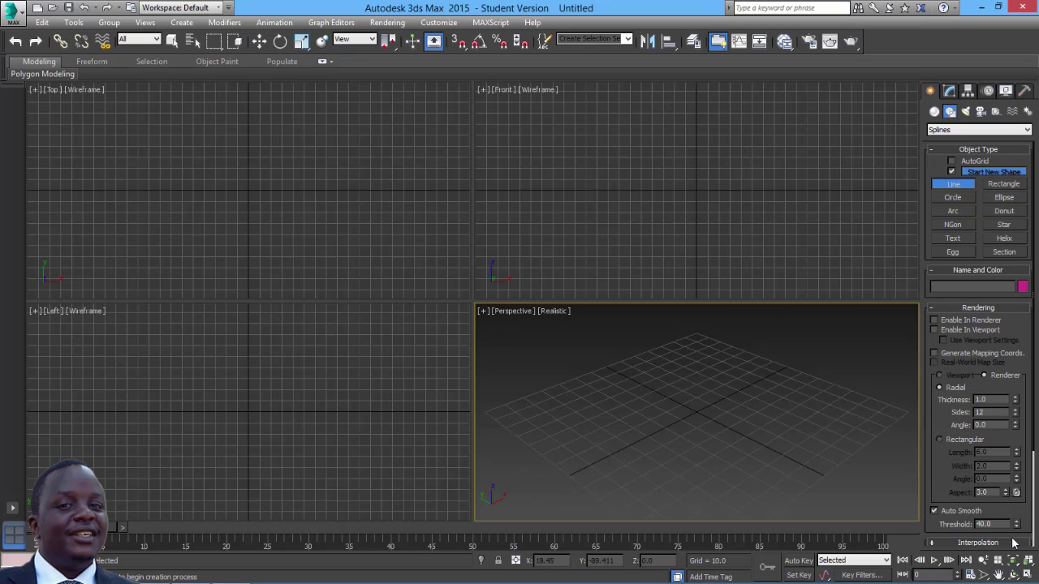
click(1027, 574)
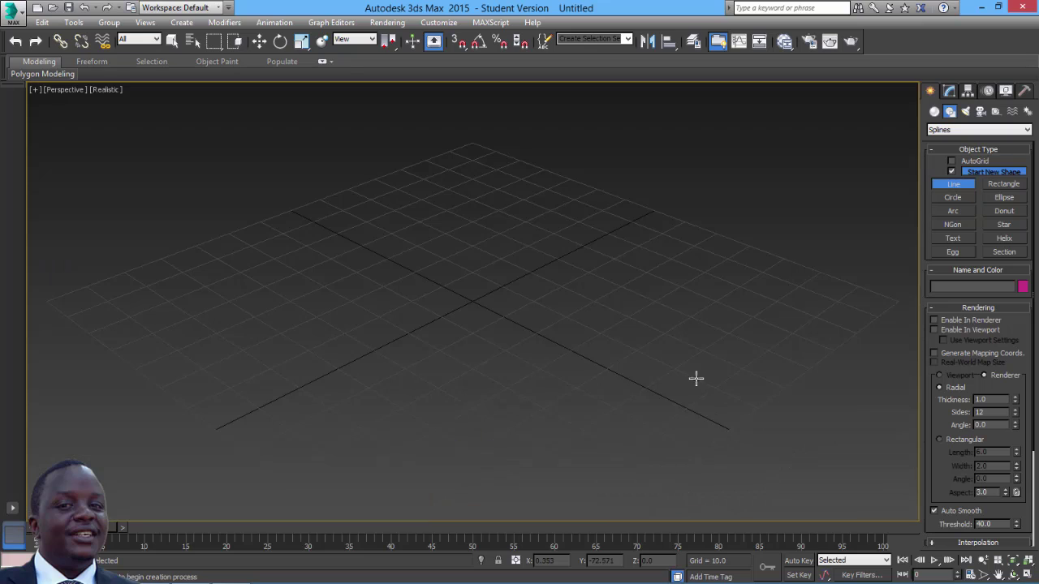
click(459, 42)
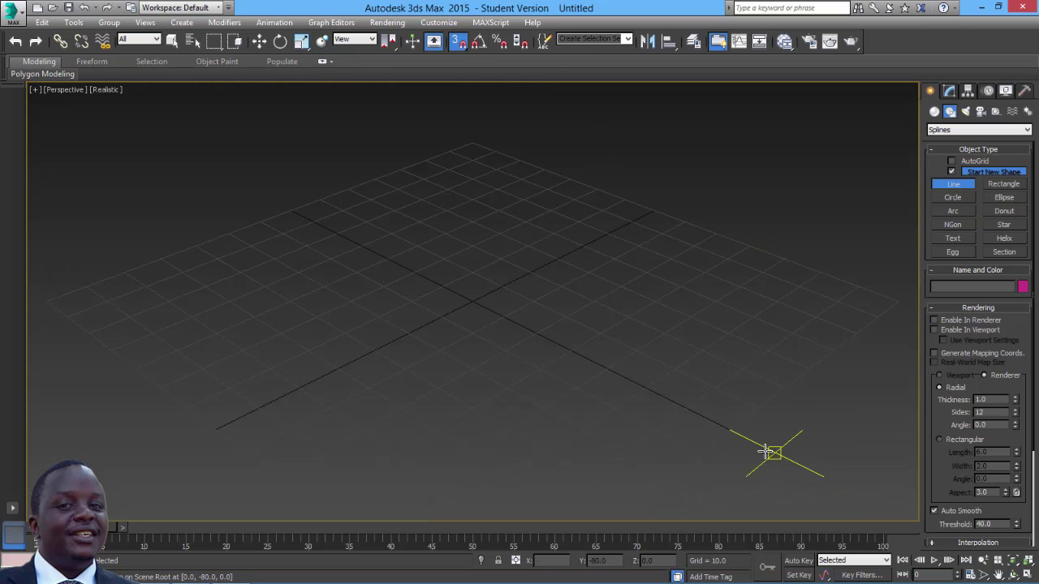
click(729, 430)
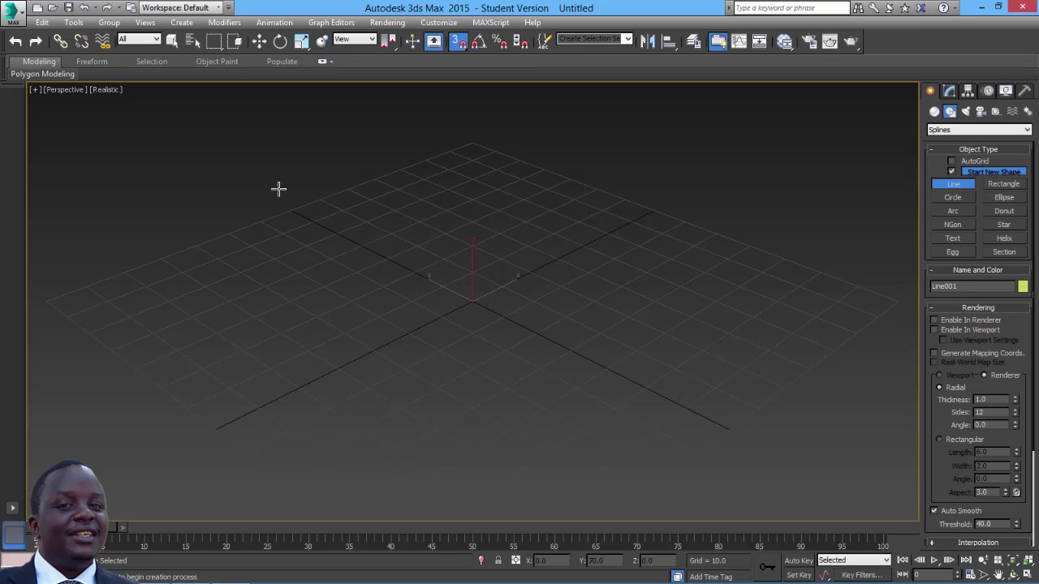
right_click(272, 95)
click(457, 47)
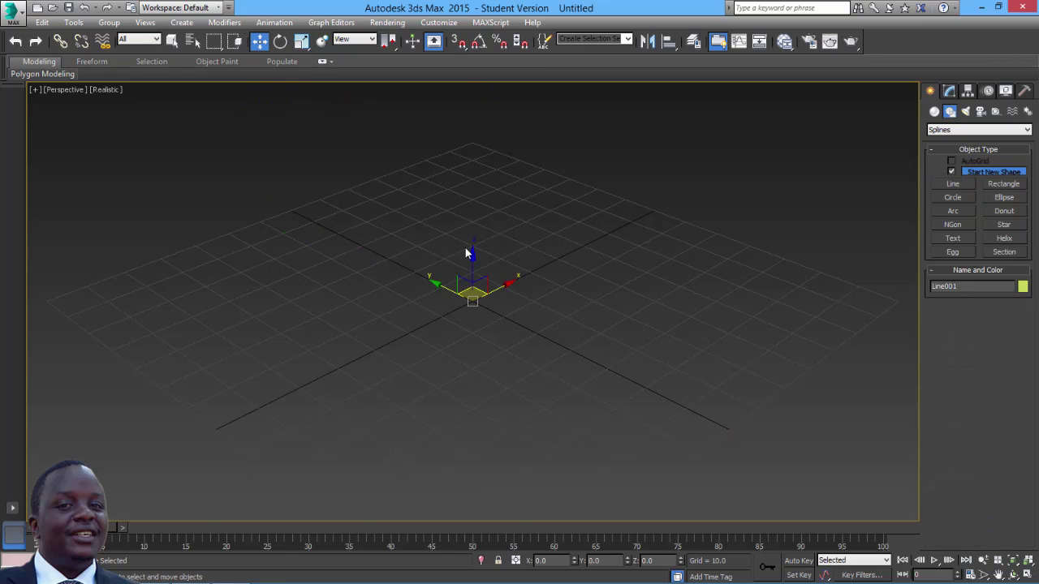
drag(472, 258, 473, 253)
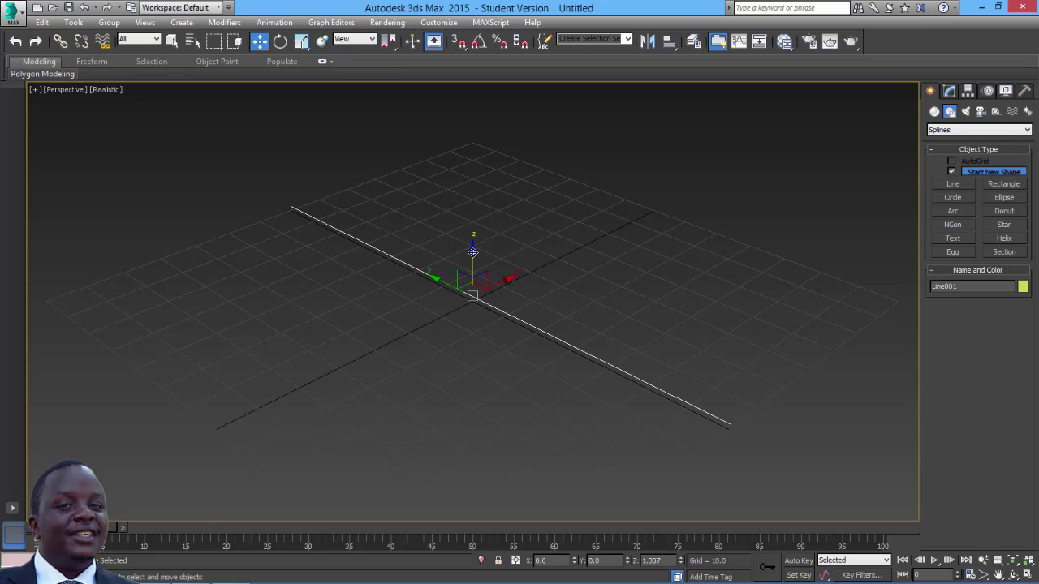
Select the line's single segment in the Top view and divide it with a Divide value of 6
click(949, 90)
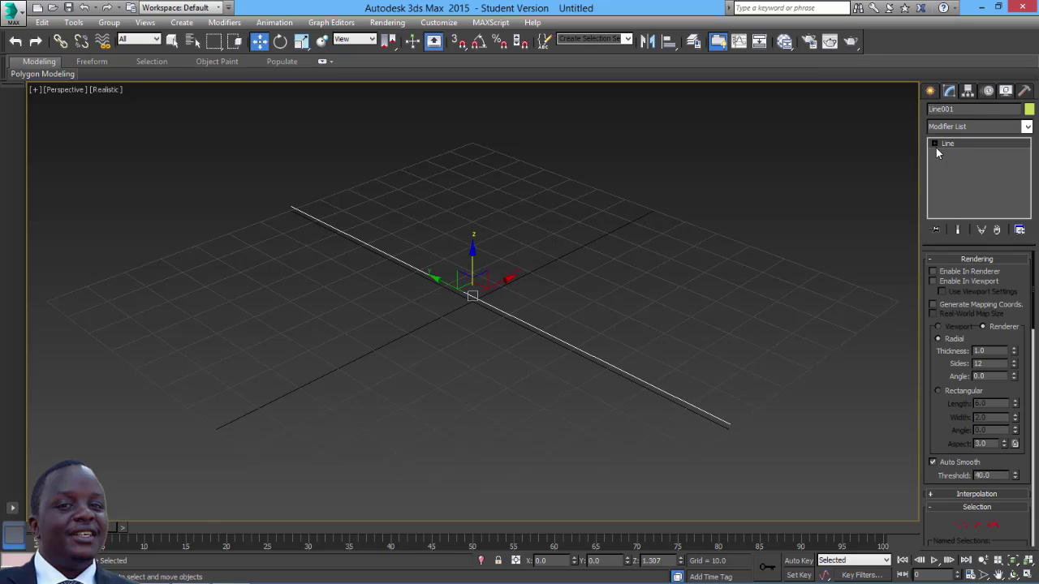
click(962, 165)
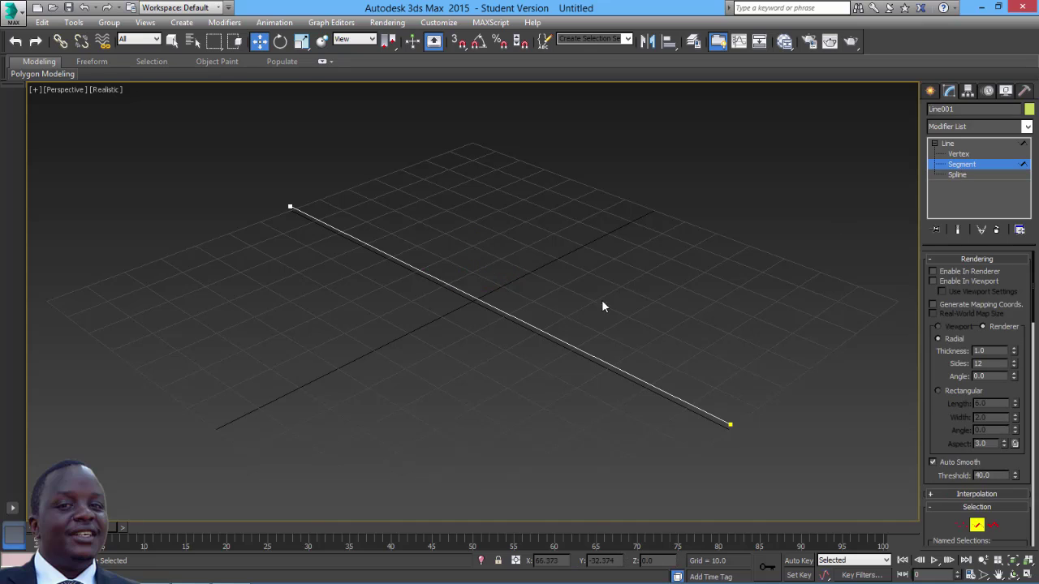
drag(601, 300, 321, 443)
click(1028, 575)
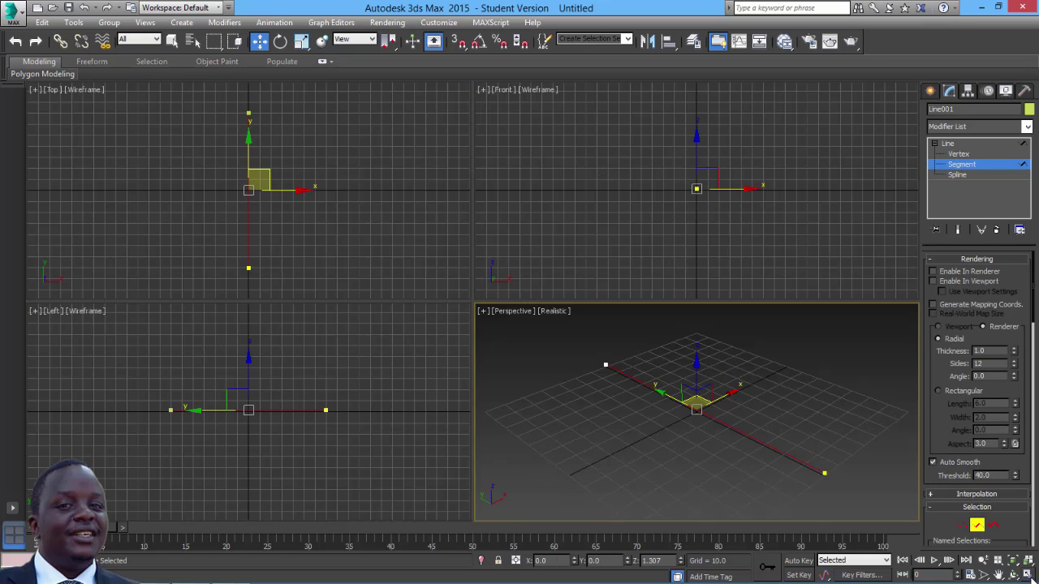
click(358, 250)
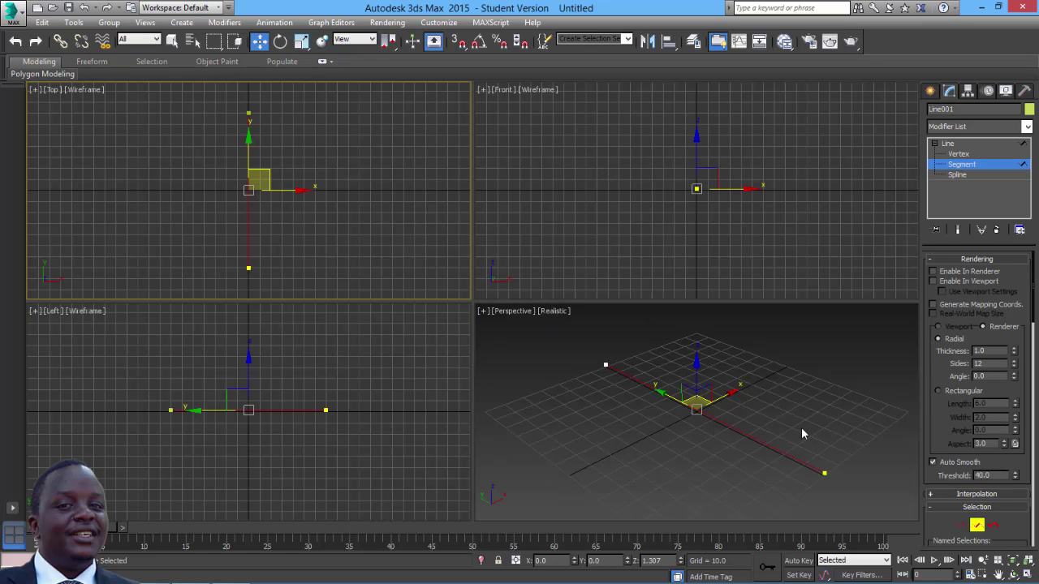
click(1027, 575)
scroll(952, 436, down, 5)
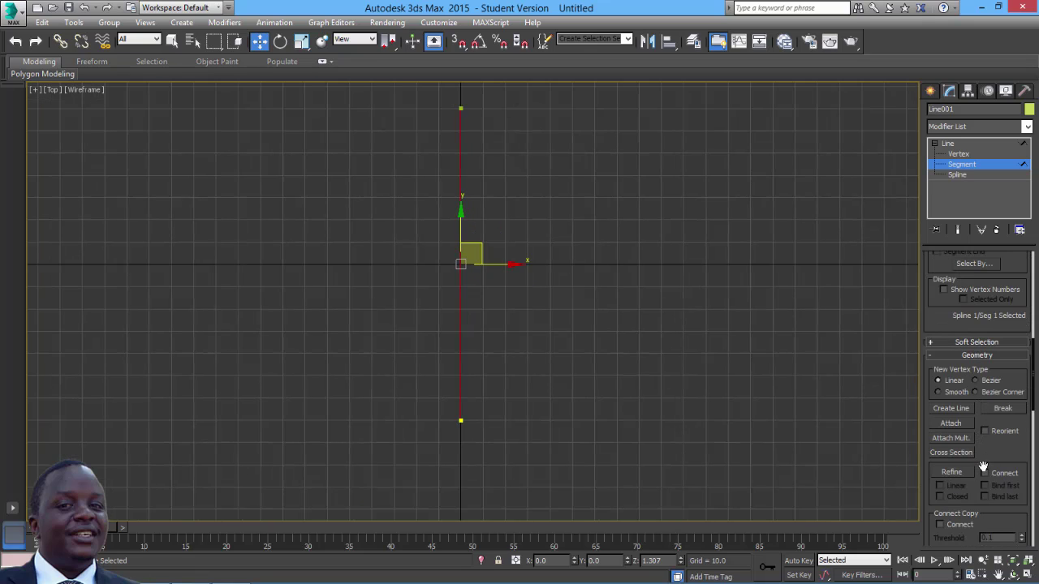
scroll(980, 461, down, 5)
scroll(958, 440, down, 4)
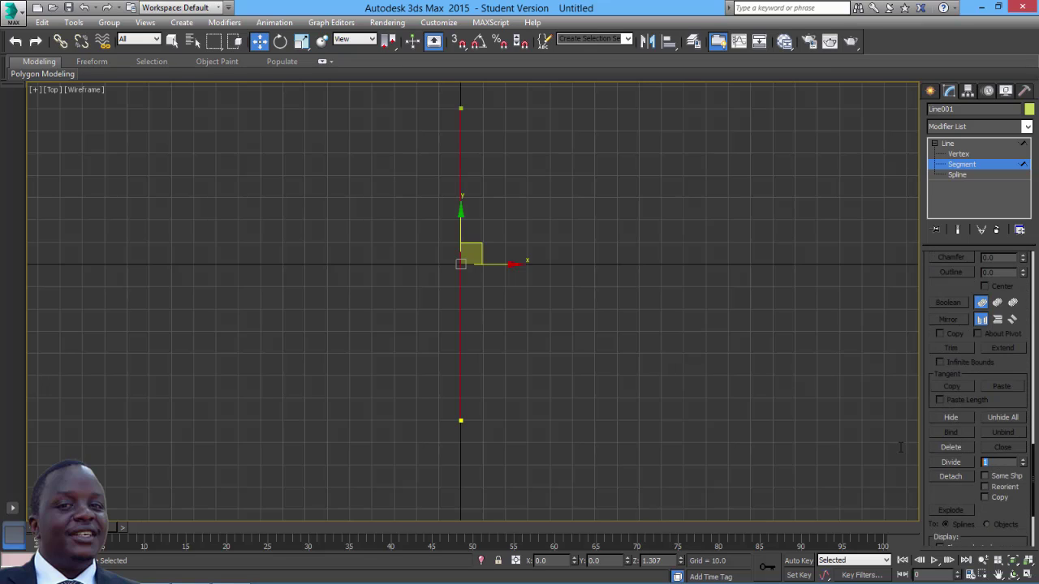
click(951, 463)
Move the two vertices below the upper end and the two above the lower end about 20 units toward negative X, forming a zigzag
click(959, 154)
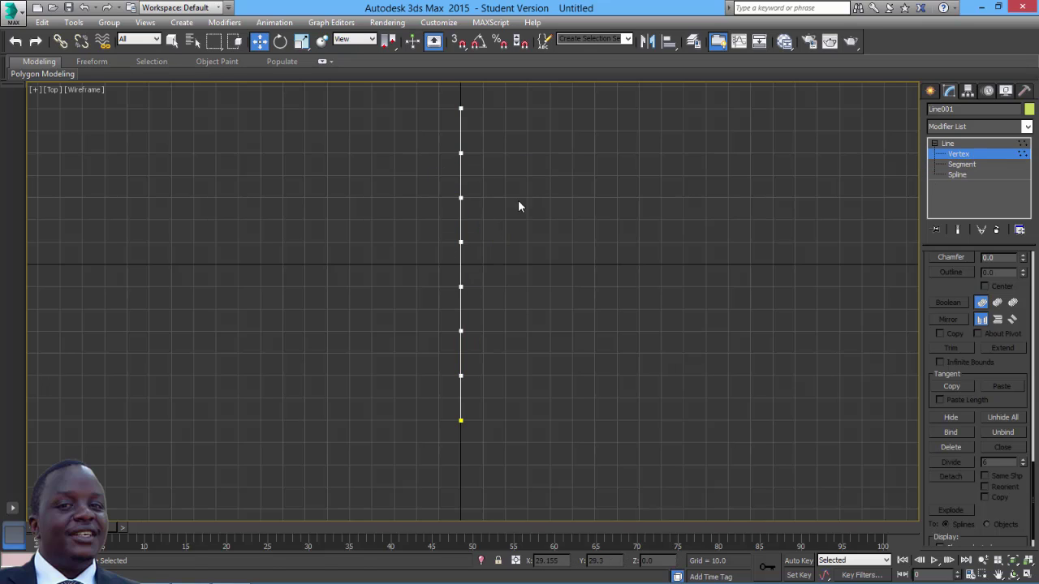
mouse_move(587, 263)
middle_down()
mouse_move(610, 278)
mouse_move(589, 282)
middle_up()
mouse_move(521, 260)
mouse_down()
mouse_move(524, 233)
mouse_move(522, 243)
mouse_up()
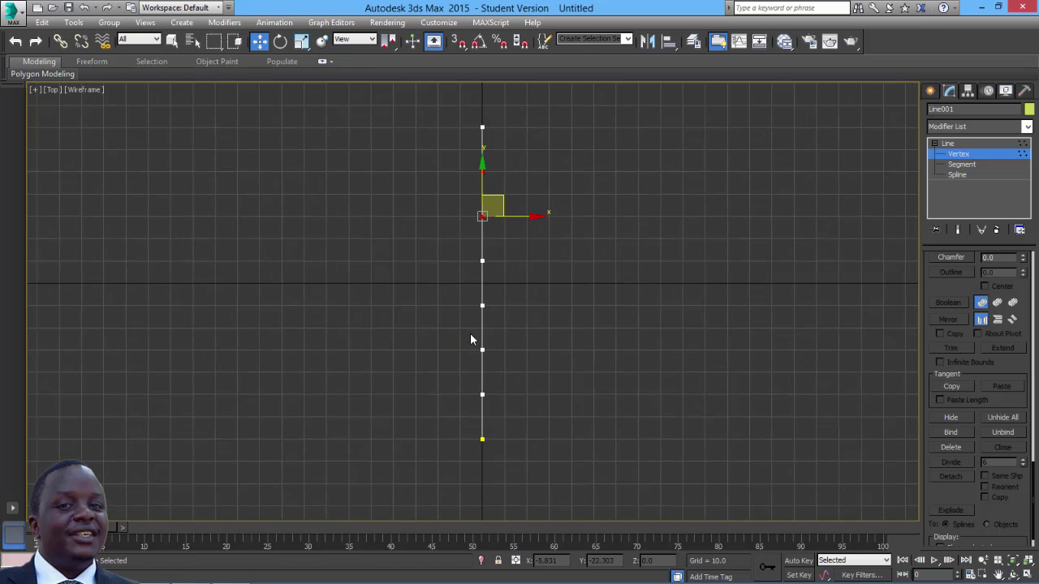
drag(457, 344, 487, 396)
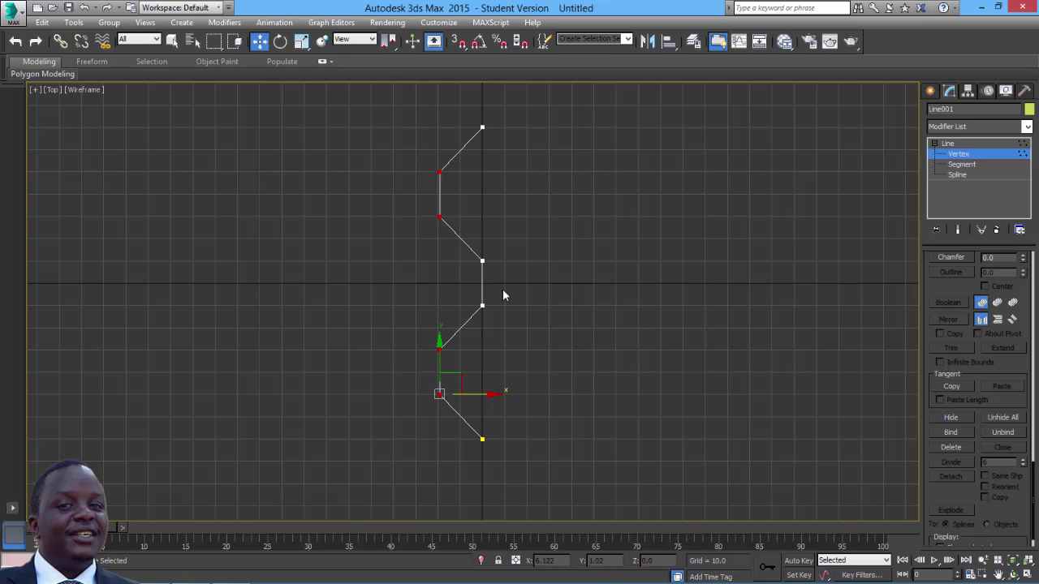
click(954, 144)
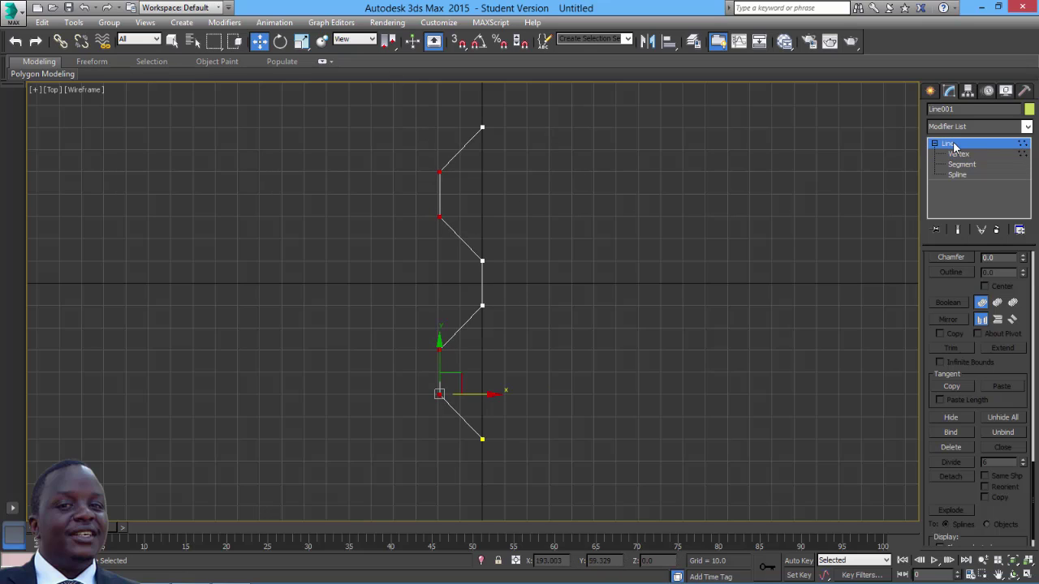
Set the line's object color to white
click(1028, 112)
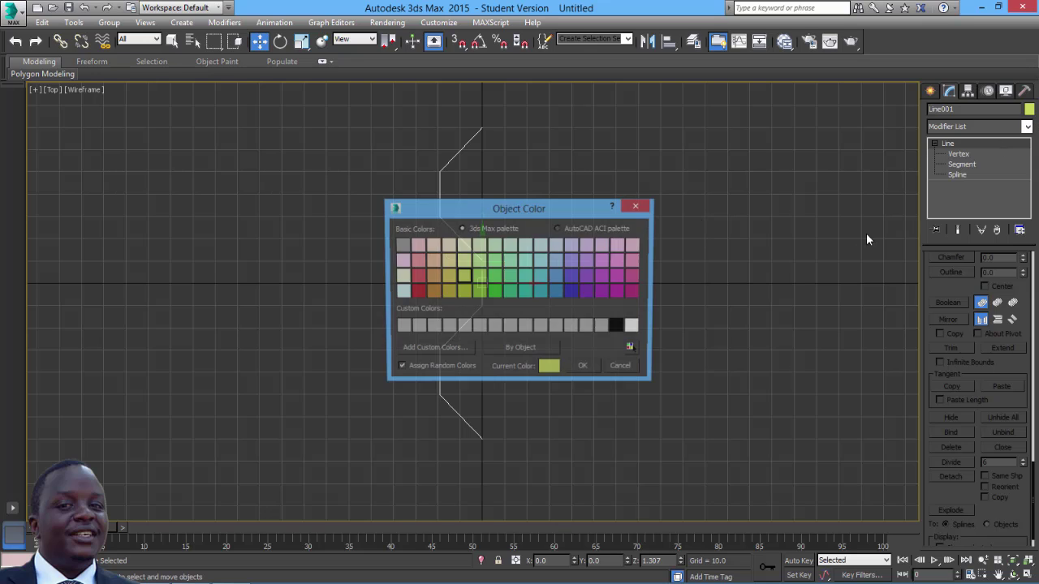
click(634, 328)
click(586, 369)
click(551, 382)
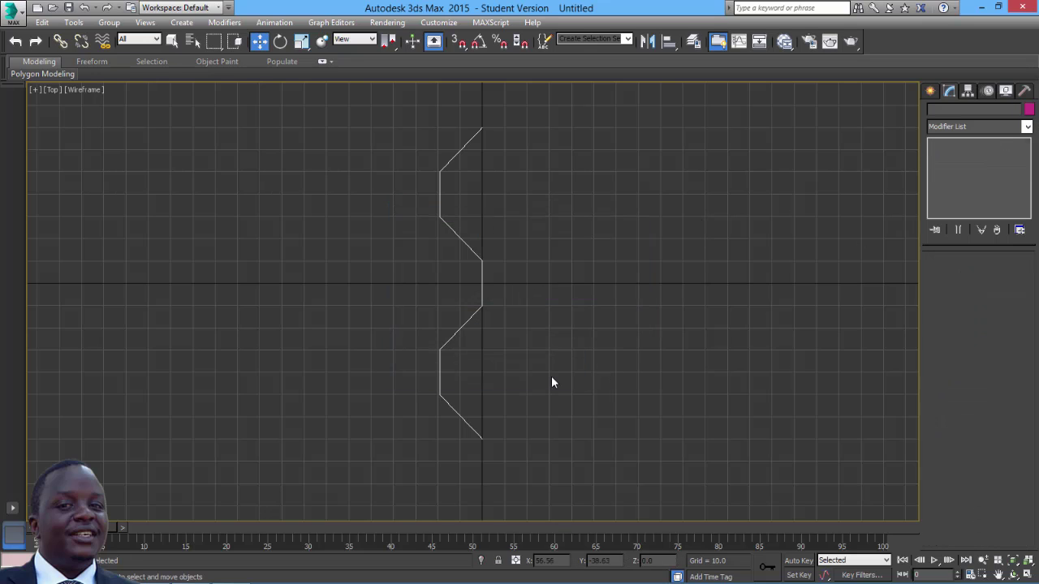
Select the zigzag line in the Perspective view and enable its rendering in both the renderer and the viewport
click(1026, 560)
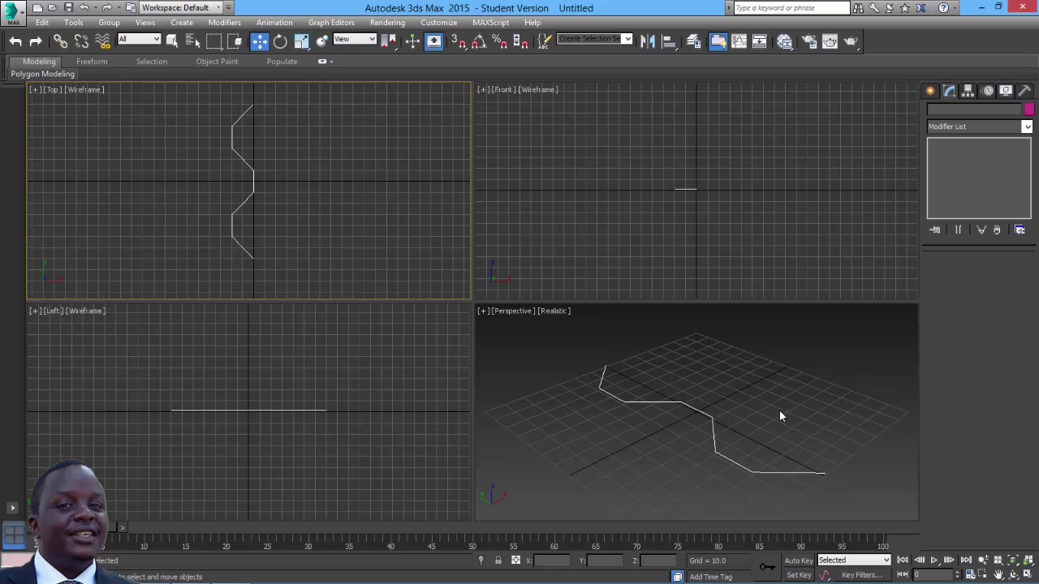
click(1030, 574)
middle_drag(704, 338, 672, 294)
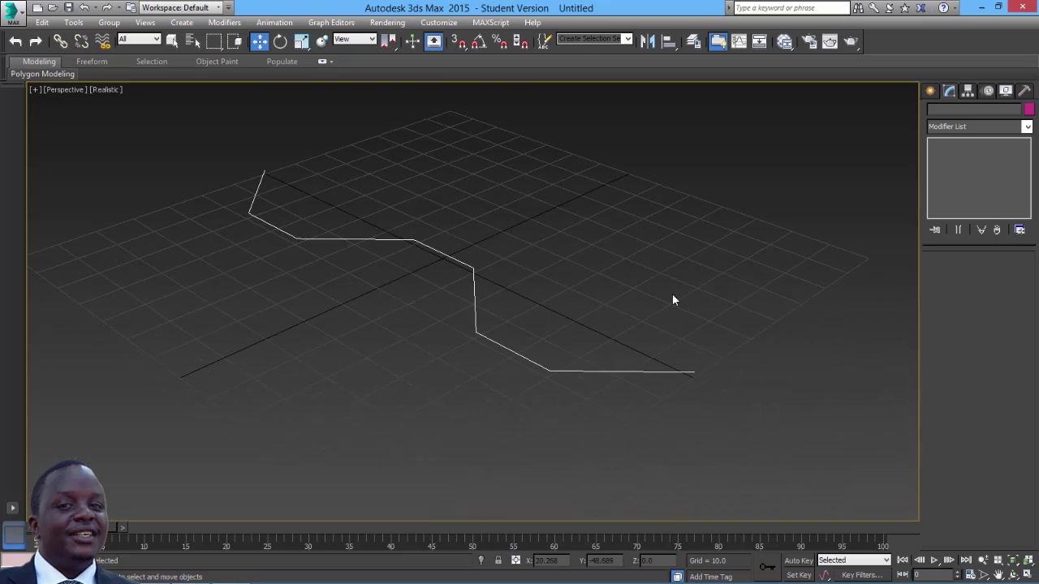
scroll(672, 294, up, 3)
drag(390, 245, 328, 289)
middle_drag(499, 306, 531, 314)
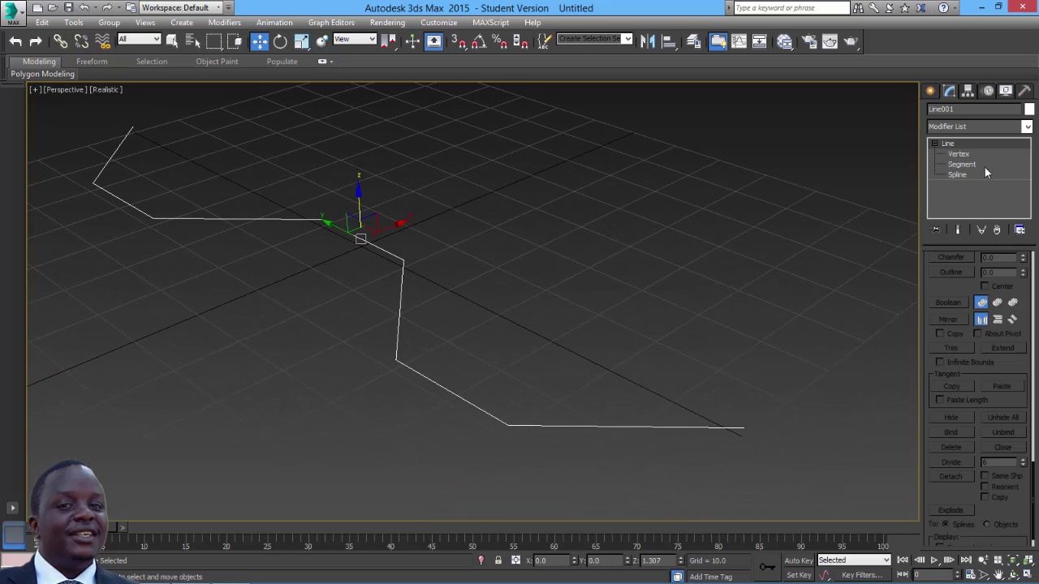
scroll(930, 281, up, 10)
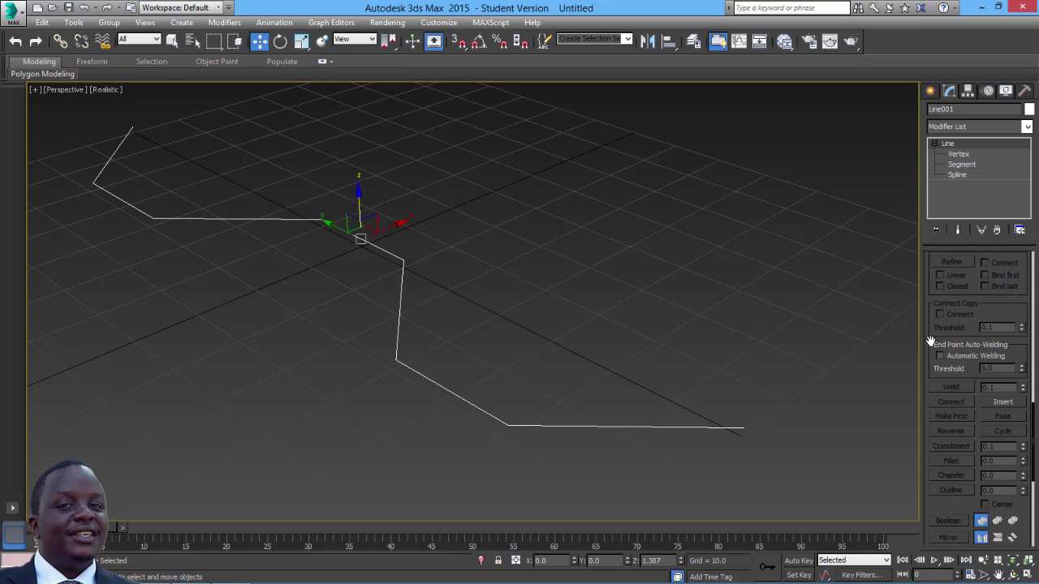
scroll(932, 346, up, 5)
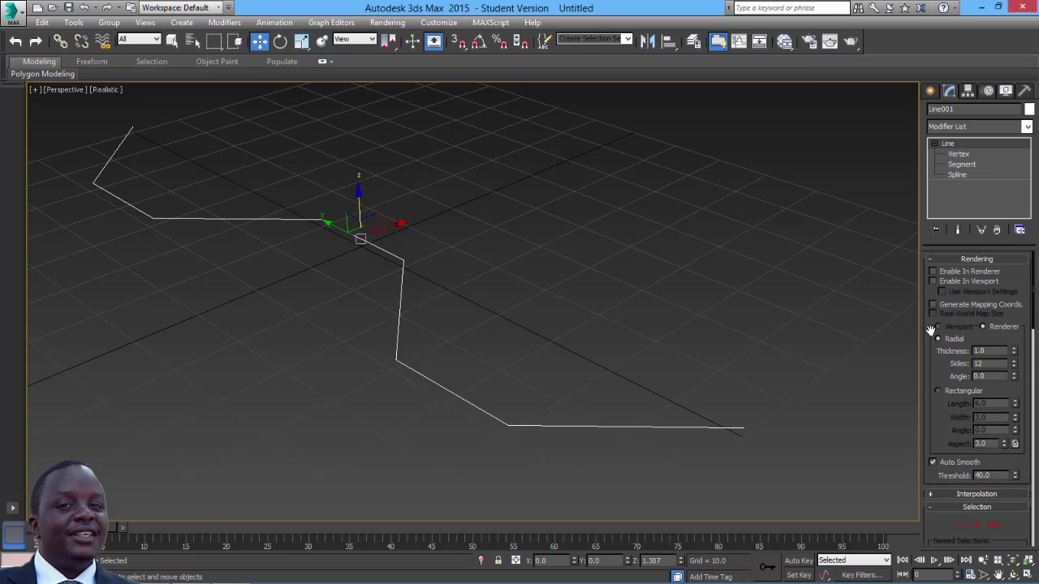
click(933, 272)
click(933, 281)
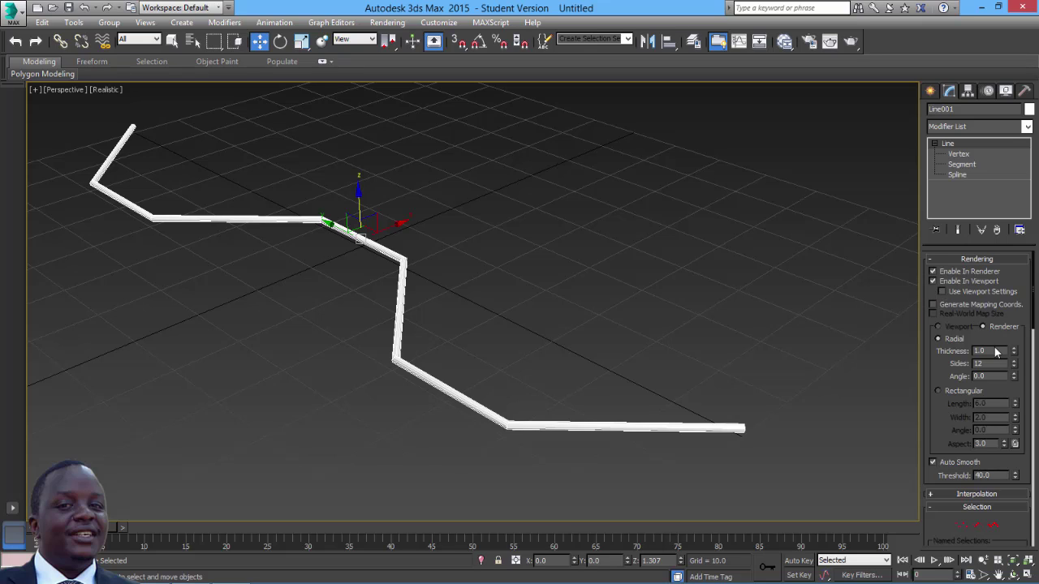
Switch the line's rendered cross-section to Rectangular and reduce its Length to 0.3
click(939, 391)
scroll(714, 308, up, 6)
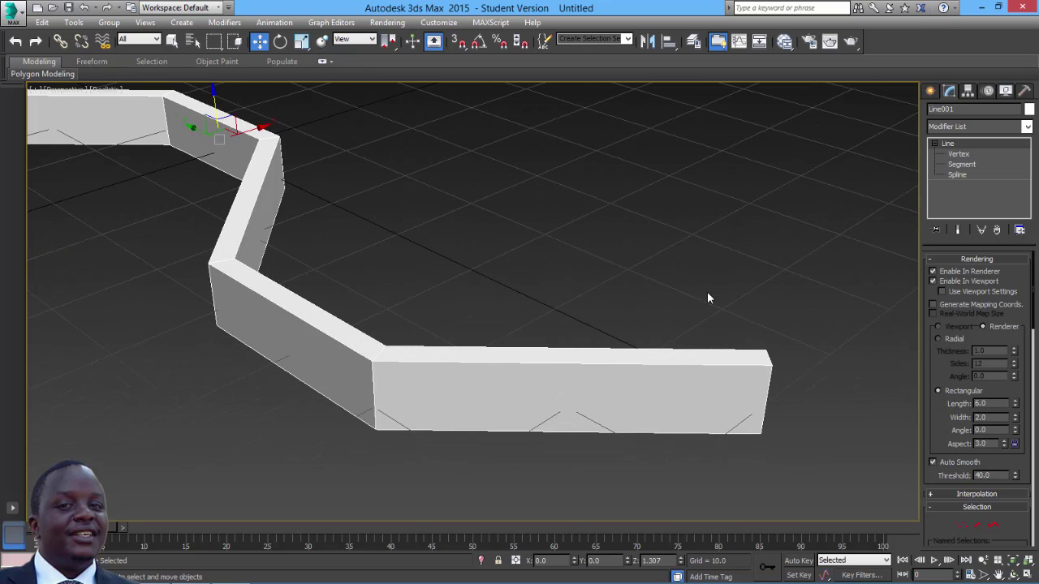
drag(1016, 406, 962, 452)
scroll(677, 357, up, 6)
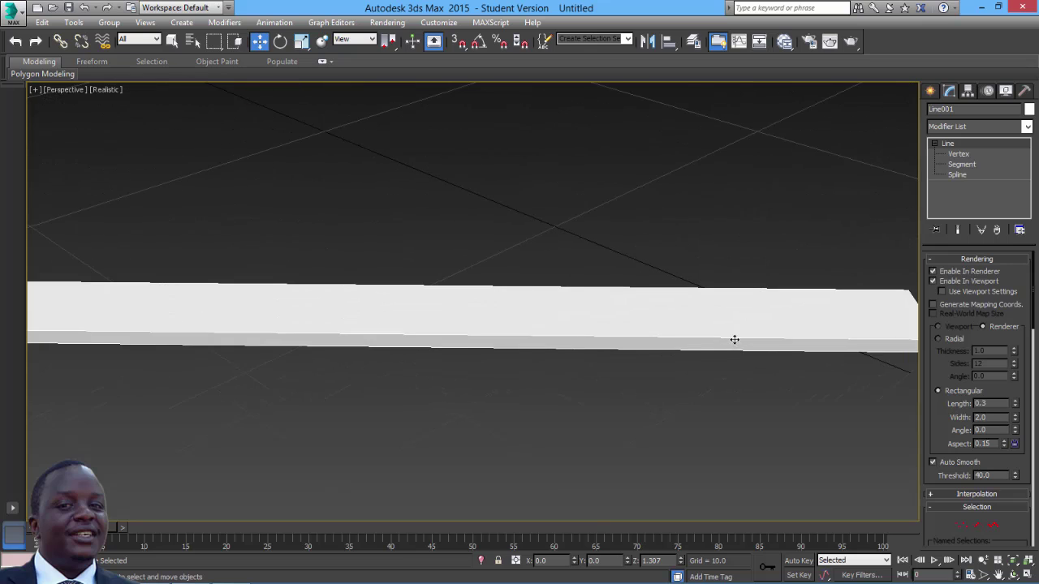
Change the line's object color to orange-brown from the basic palette
click(1029, 109)
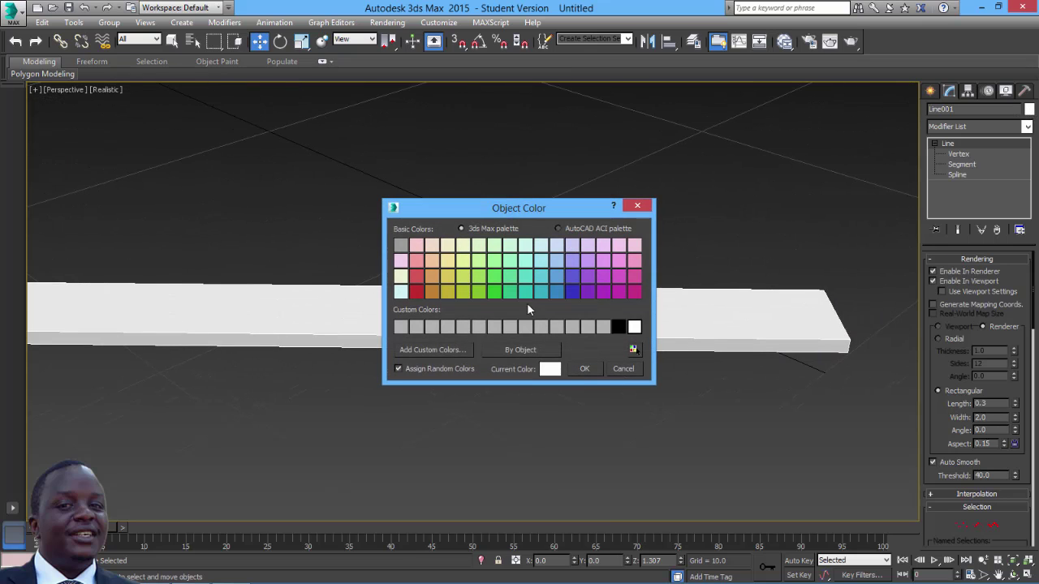
click(435, 289)
click(585, 369)
middle_drag(653, 400, 626, 366)
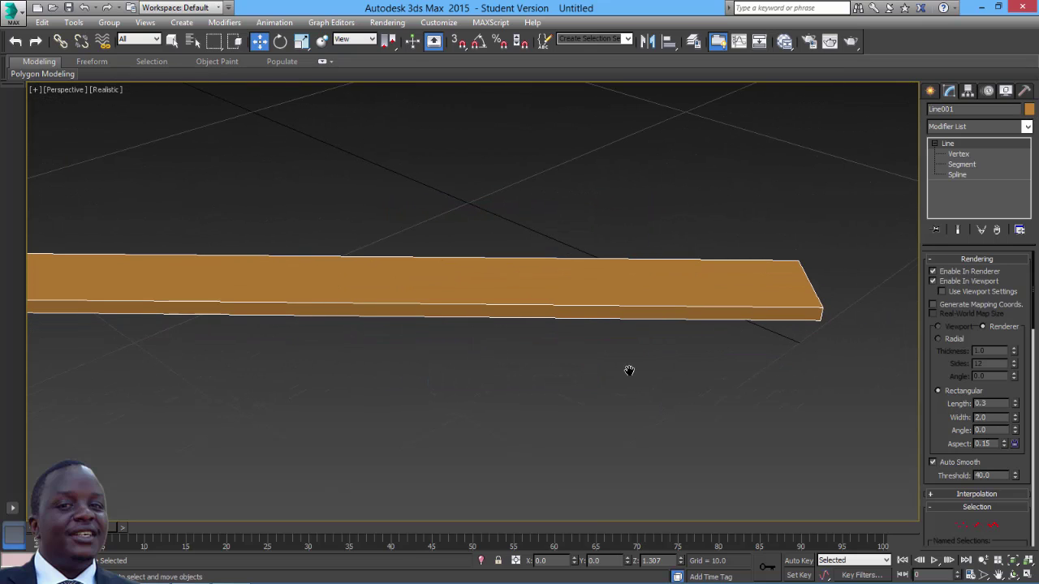
Thin the strip by lowering its rectangular Length to 0.05
drag(1018, 407, 1020, 420)
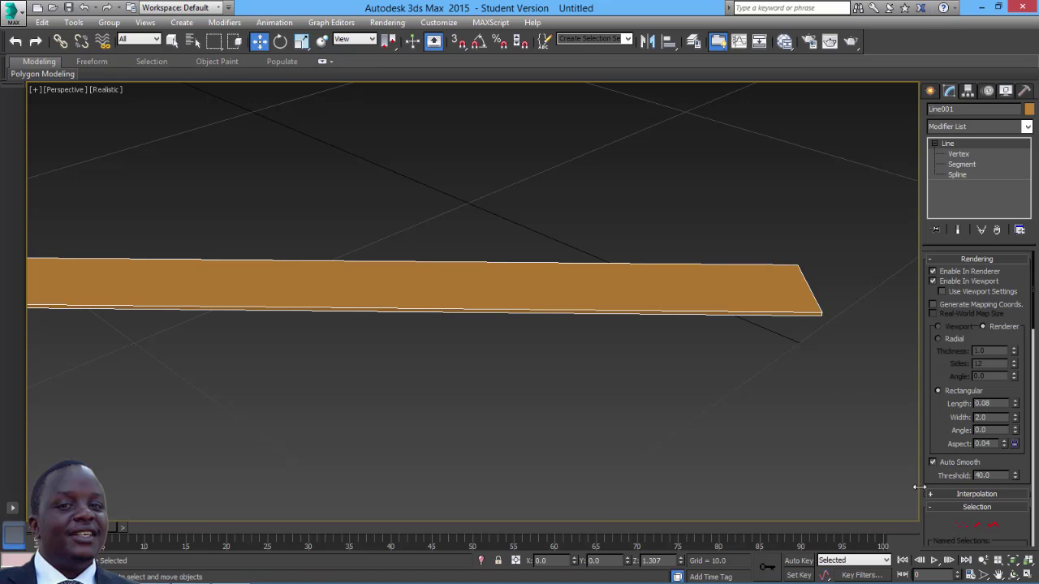
click(1013, 576)
drag(558, 312, 509, 341)
drag(510, 290, 370, 317)
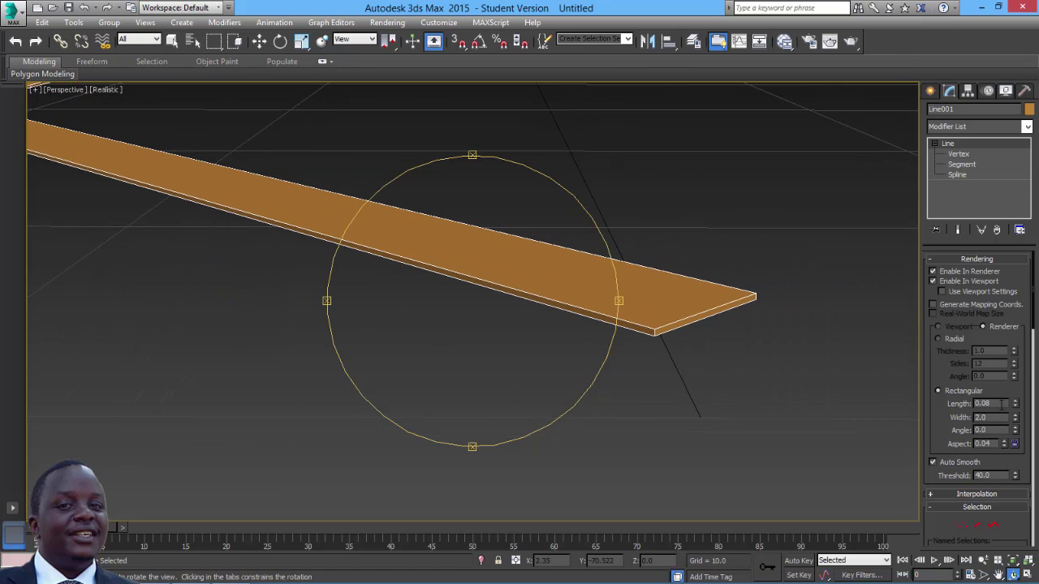
drag(1018, 412, 1019, 415)
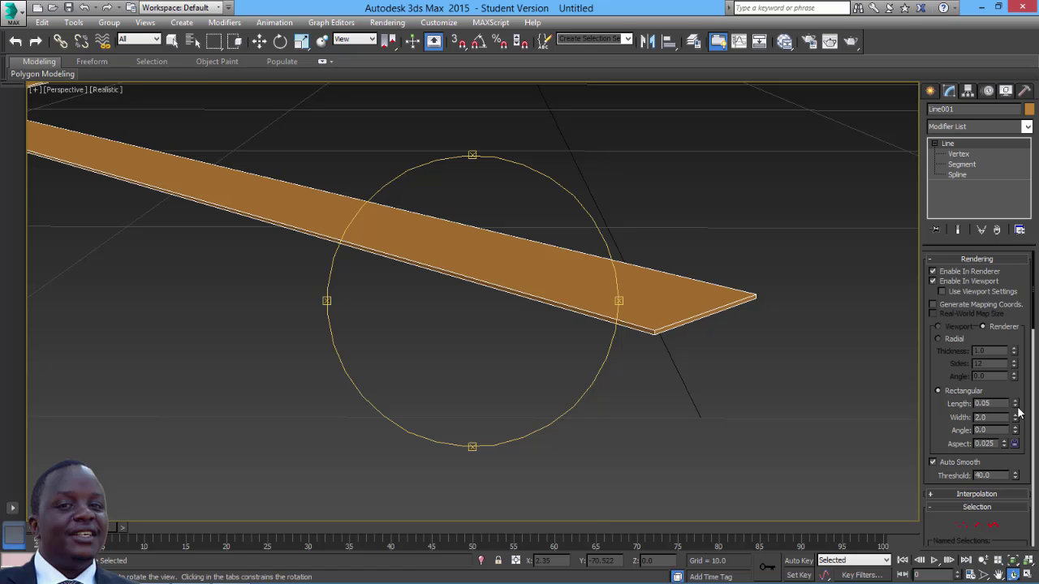
Widen the strip by setting its rectangular Width to 5.18
drag(431, 250, 882, 326)
drag(1016, 418, 1004, 310)
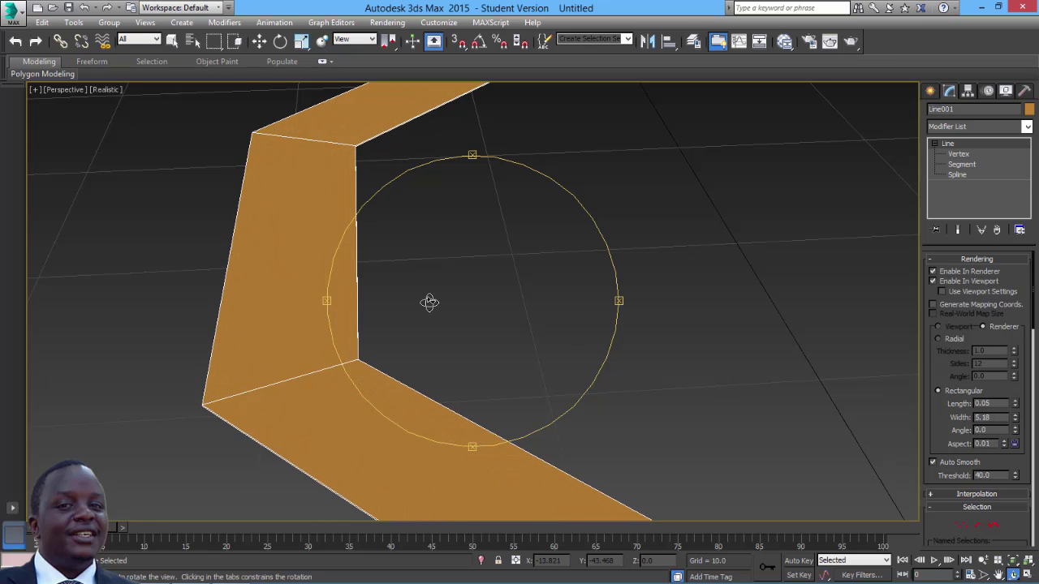
scroll(446, 294, down, 5)
drag(446, 294, 693, 304)
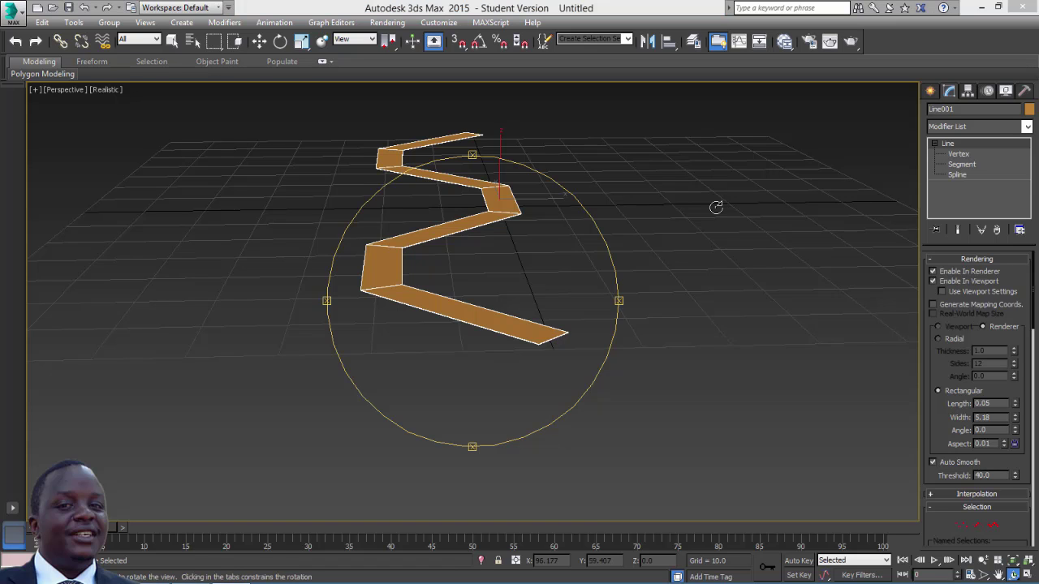
Convert the rectangular line strip to an Editable Poly
drag(501, 266, 549, 326)
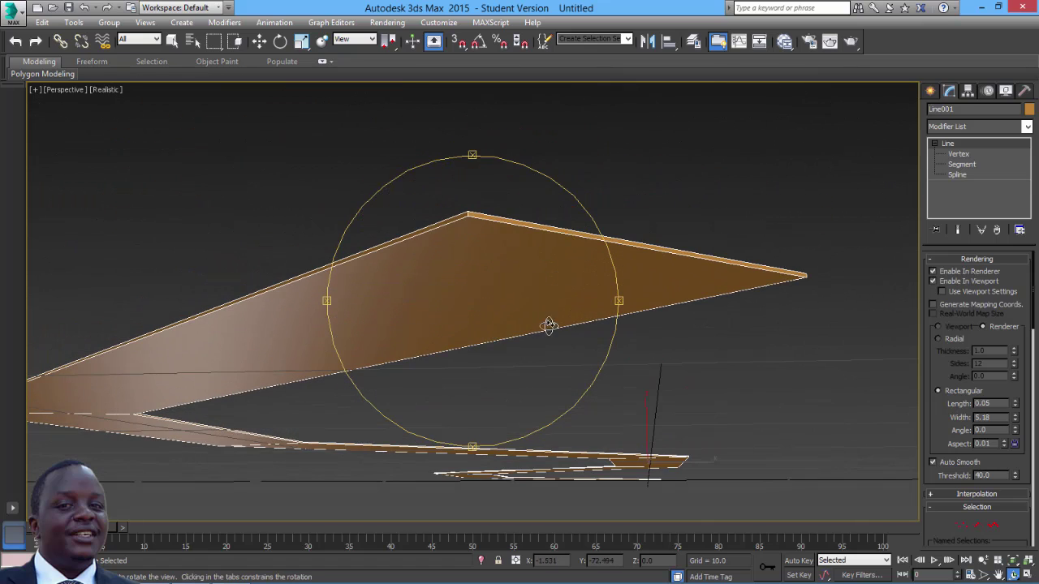
key(w)
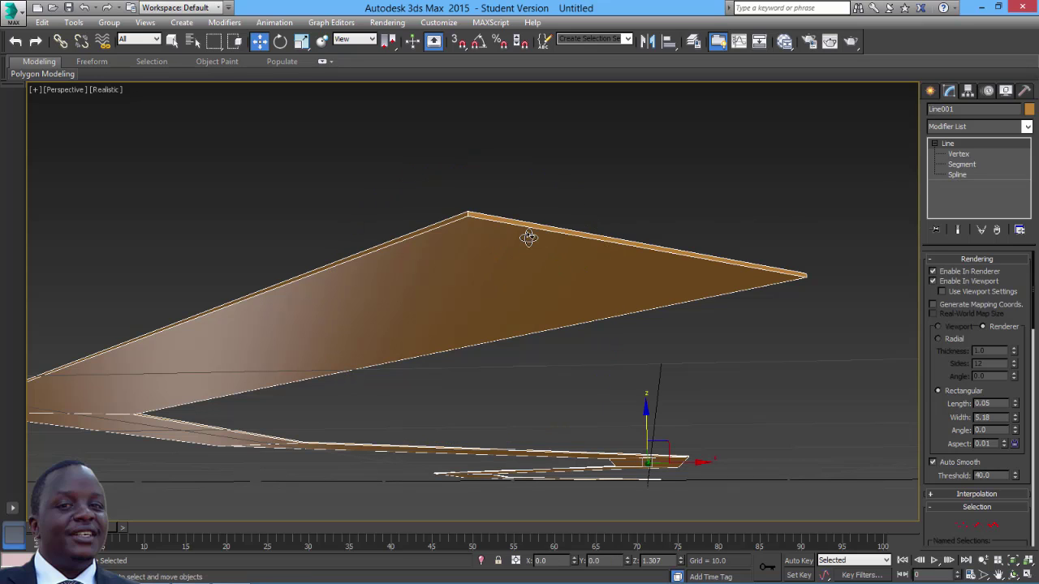
right_click(529, 237)
mouse_move(564, 397)
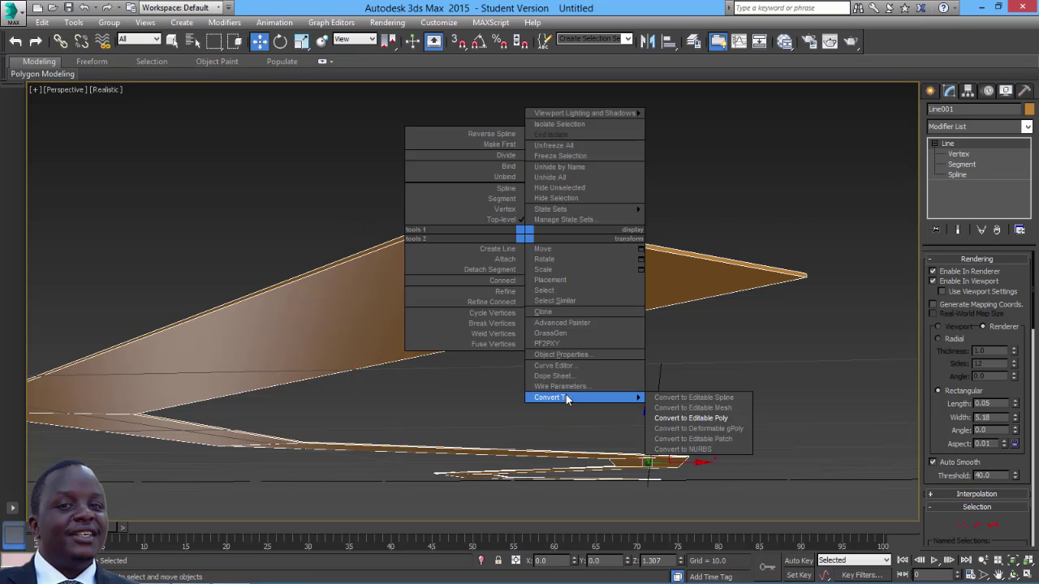
click(686, 411)
Delete the thin end-cap polygon at the near end of the strip
key(4)
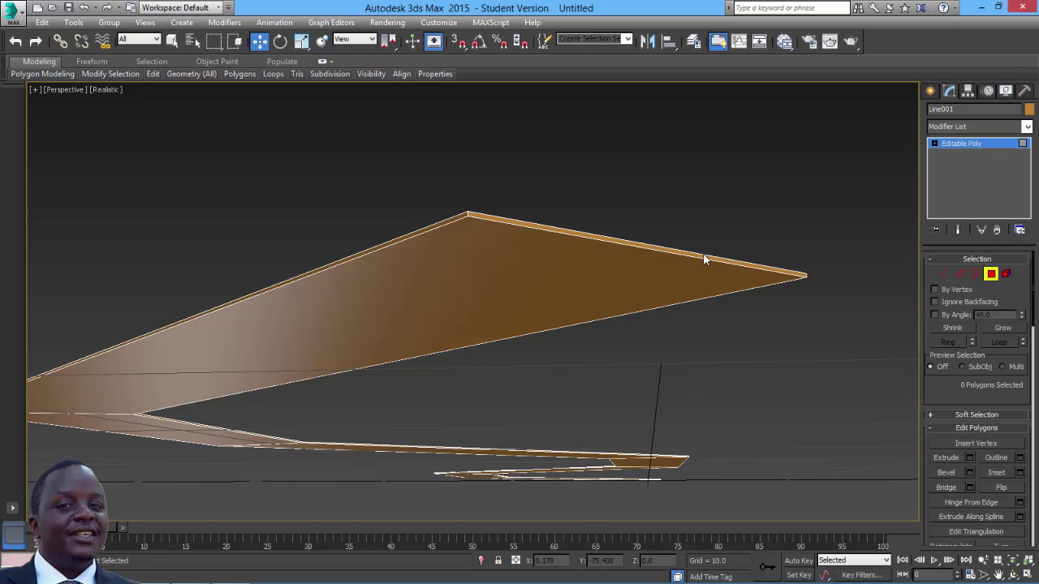
click(705, 258)
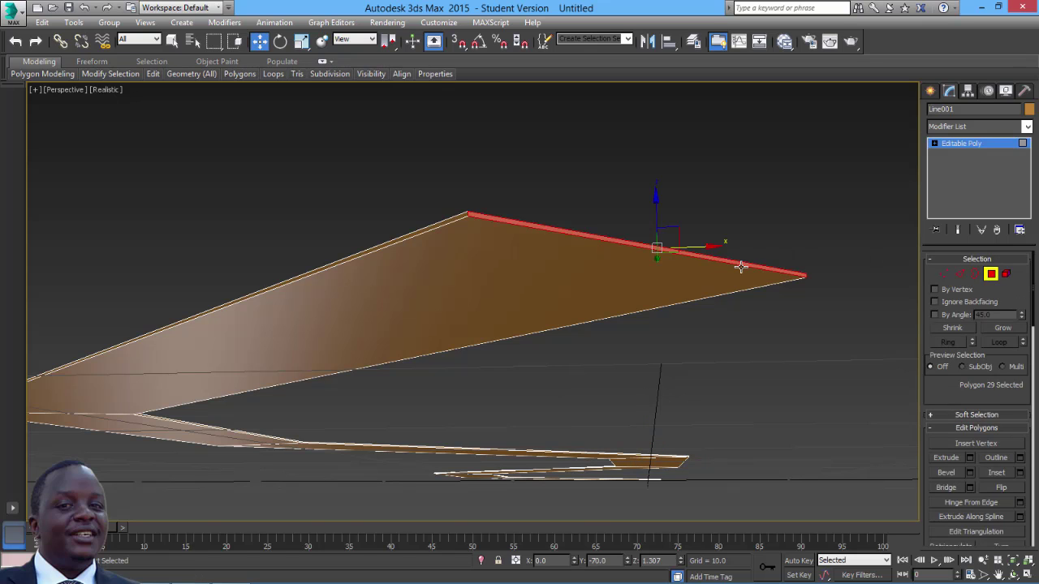
click(740, 267)
Delete the thin end-cap polygon at the strip's opposite end
scroll(615, 300, down, 5)
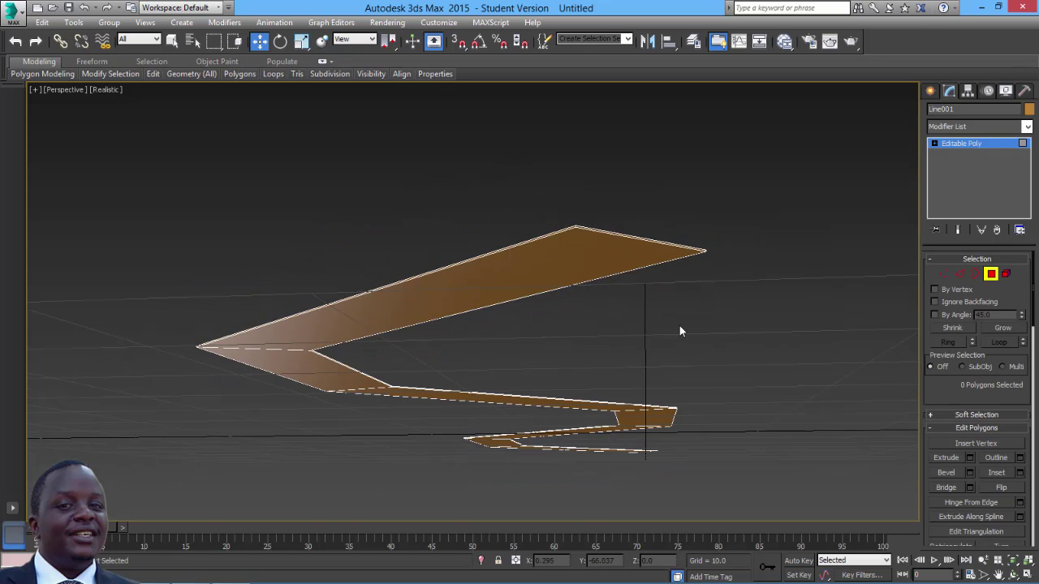
click(1012, 574)
drag(690, 450, 542, 374)
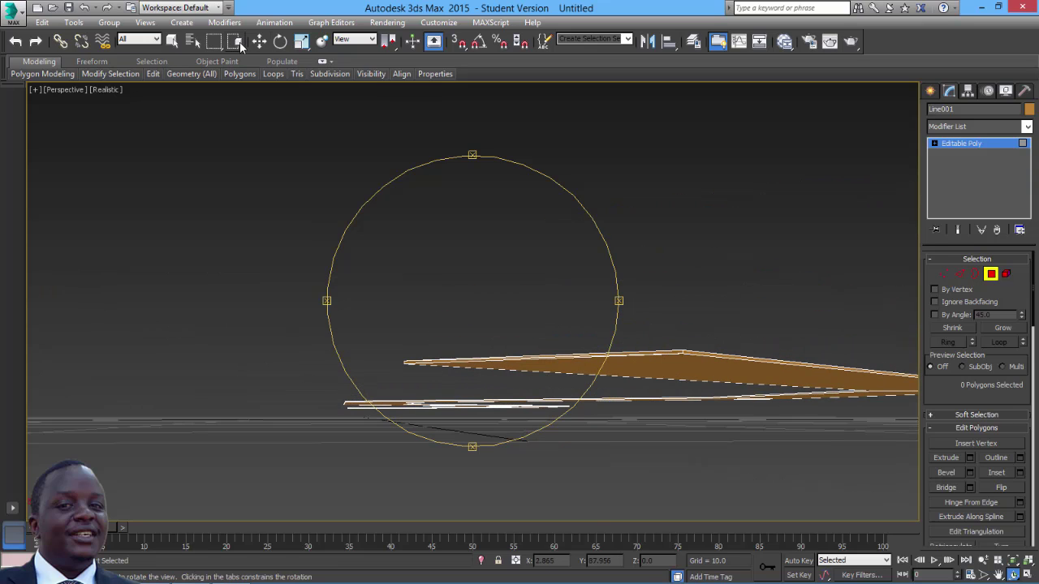
click(175, 41)
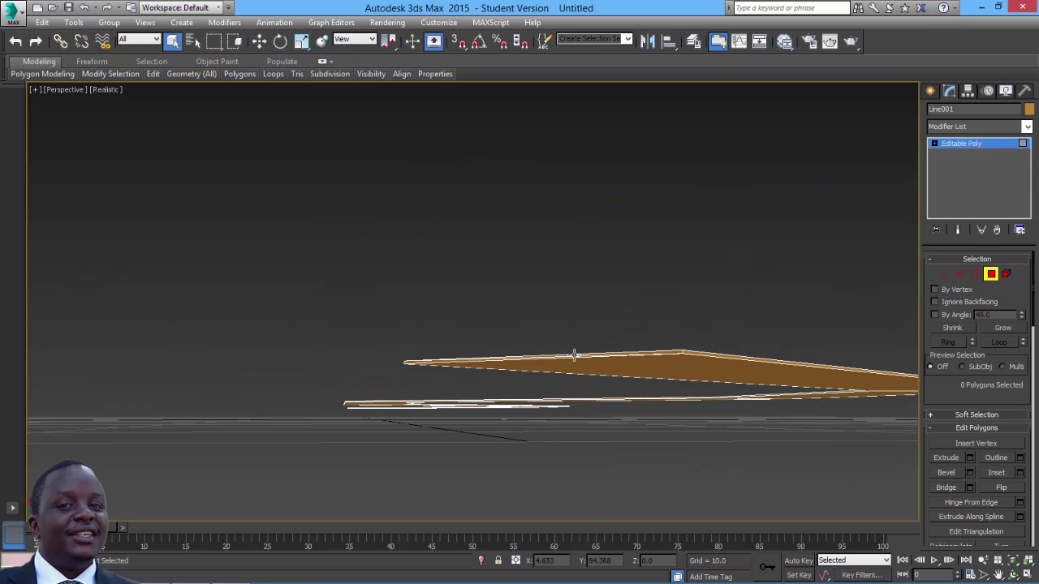
click(574, 356)
key(Delete)
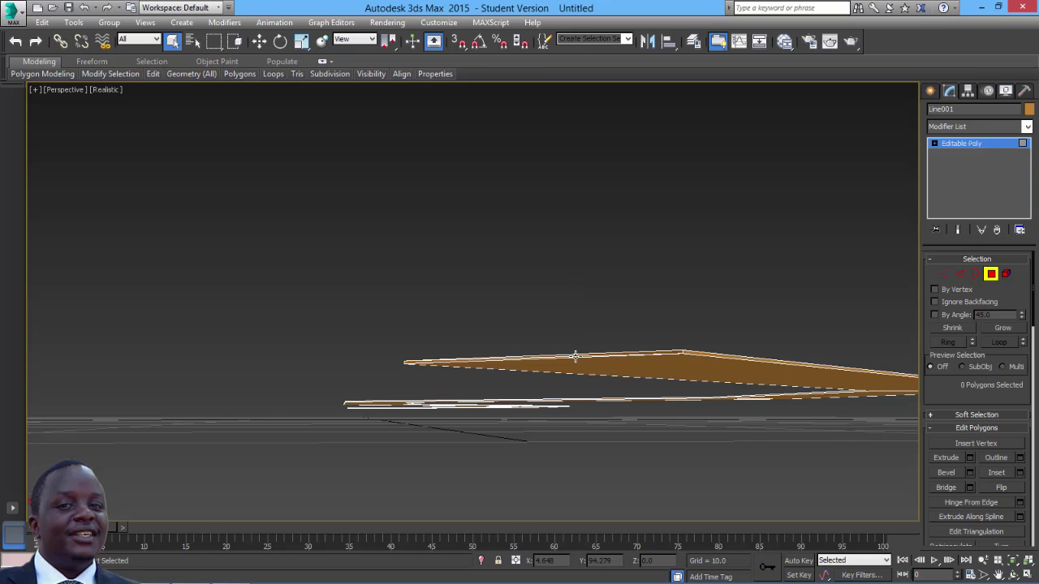
click(520, 360)
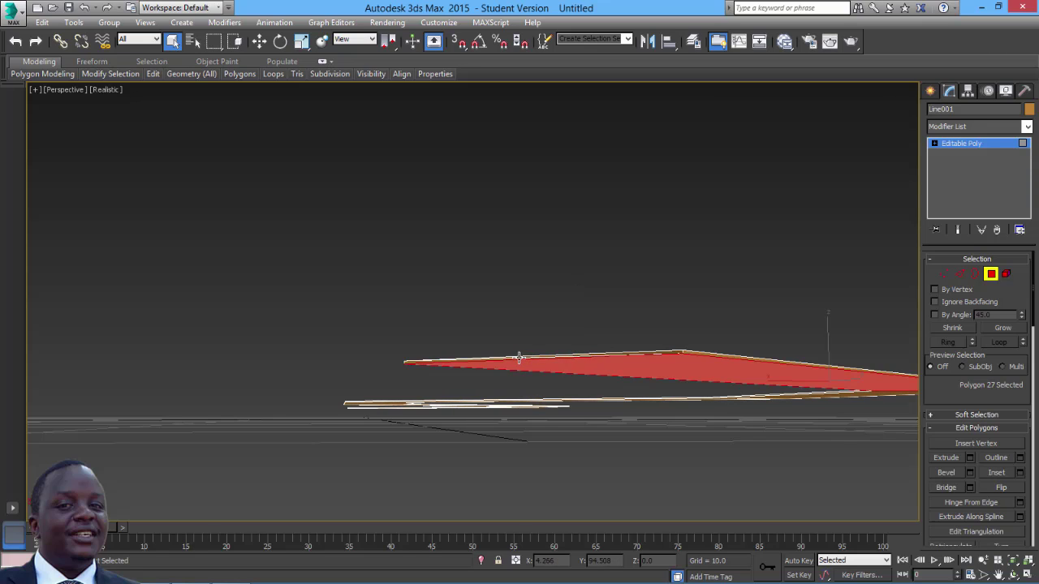
click(518, 361)
scroll(517, 360, up, 2)
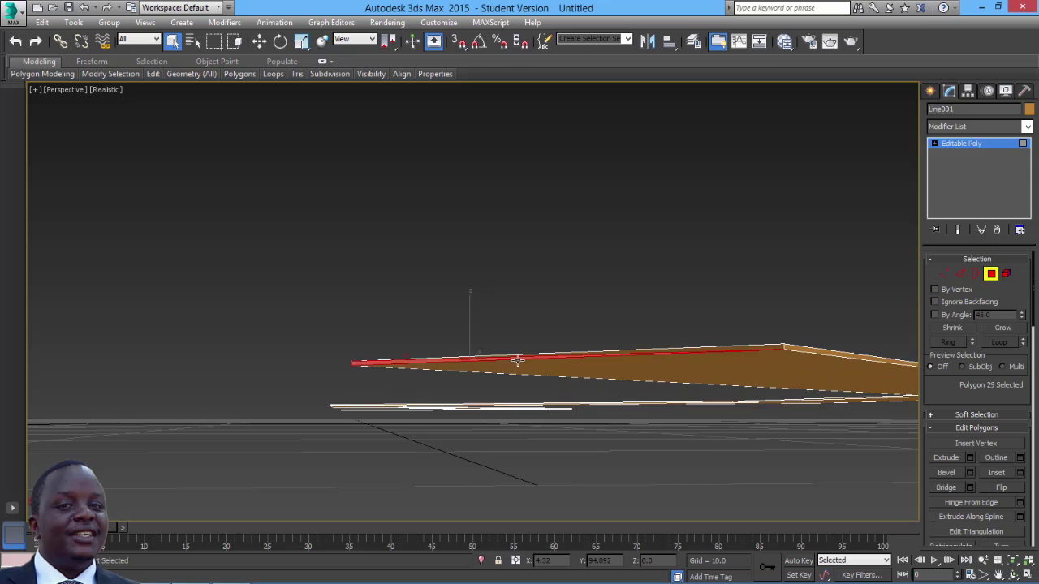
key(Delete)
Ring-select the crosswise edges on the strip's underside, convert them to a polygon selection and delete those underside polygons
alt+middle_drag(527, 375, 867, 326)
click(960, 276)
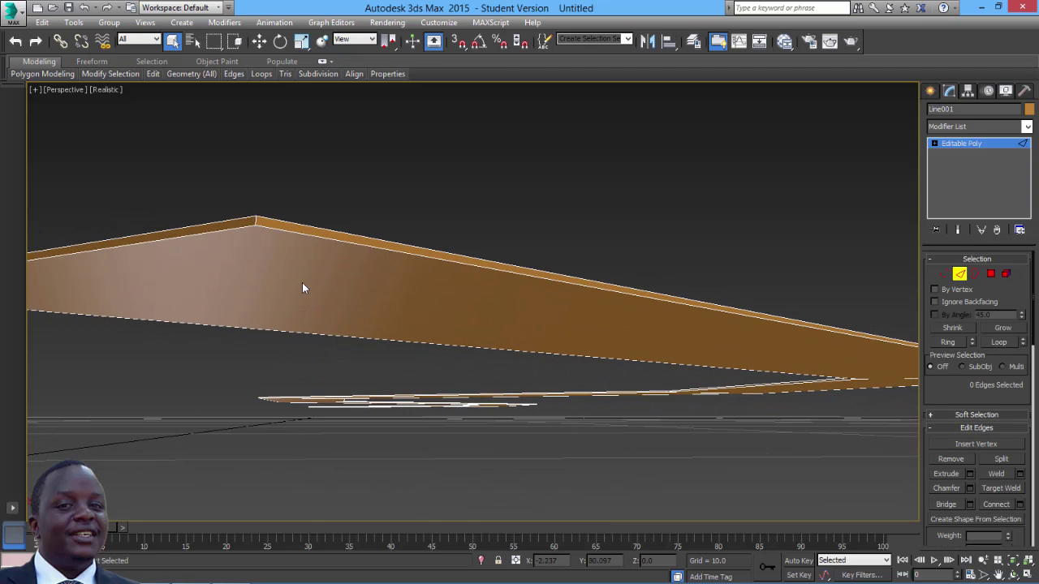
click(208, 232)
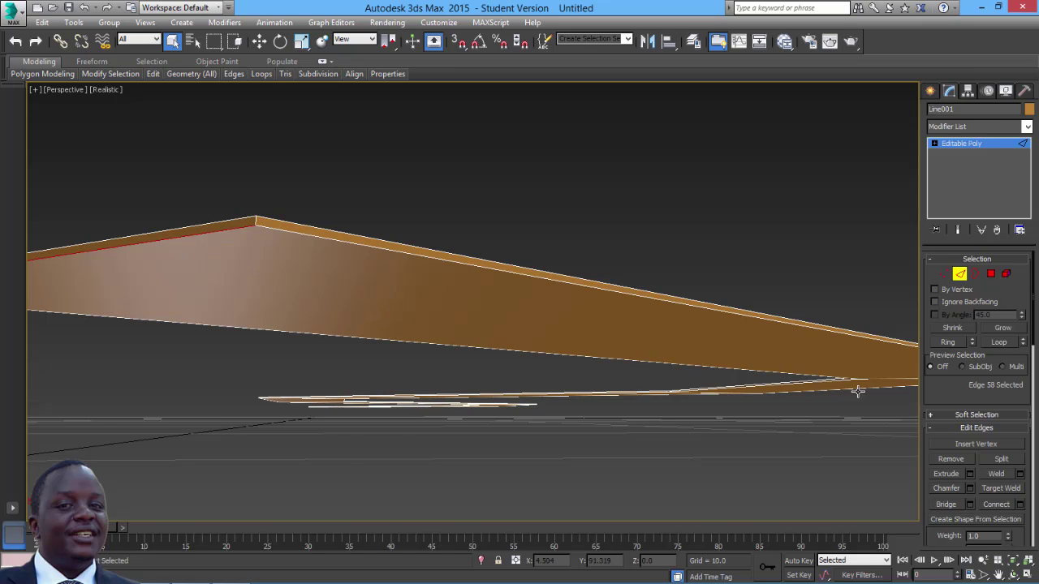
click(948, 342)
scroll(656, 371, up, 2)
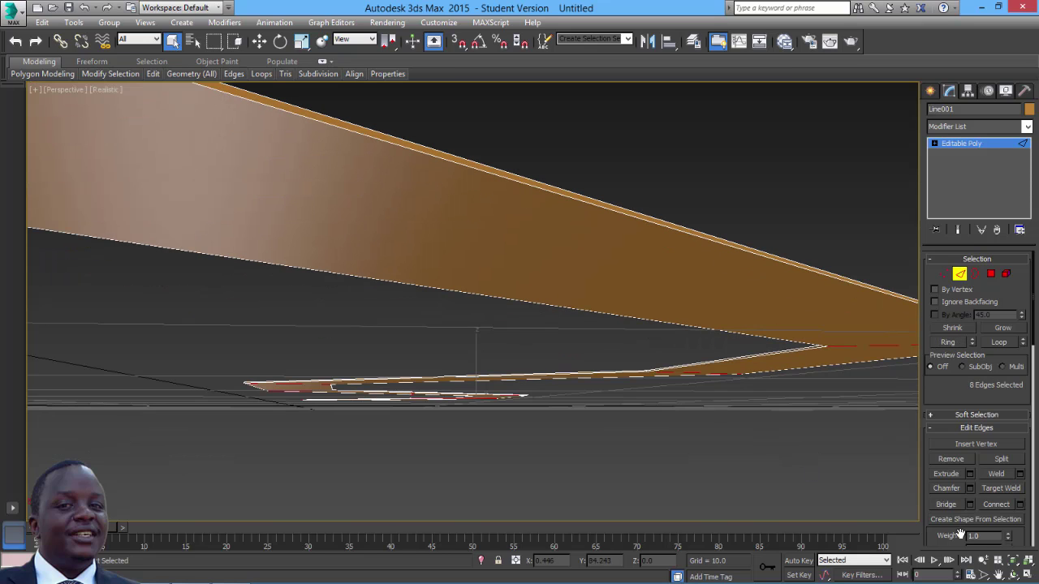
click(1013, 560)
click(1013, 575)
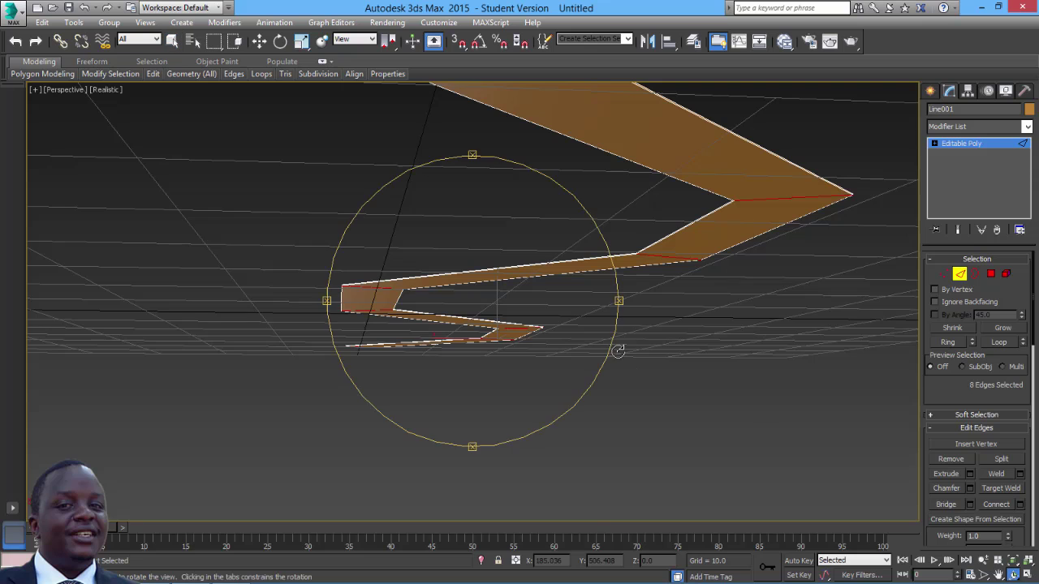
drag(618, 351, 509, 329)
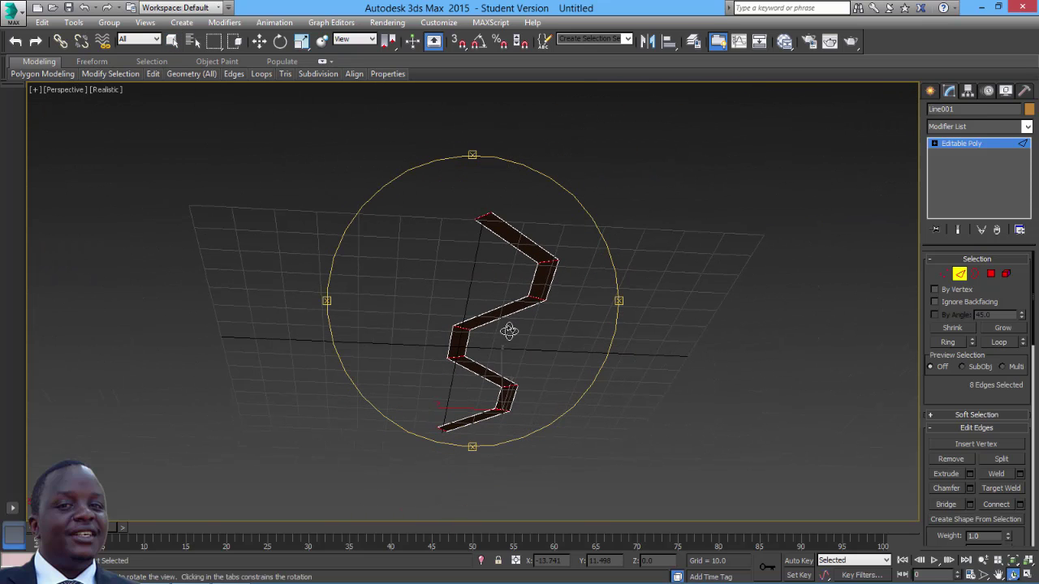
ctrl+click(991, 275)
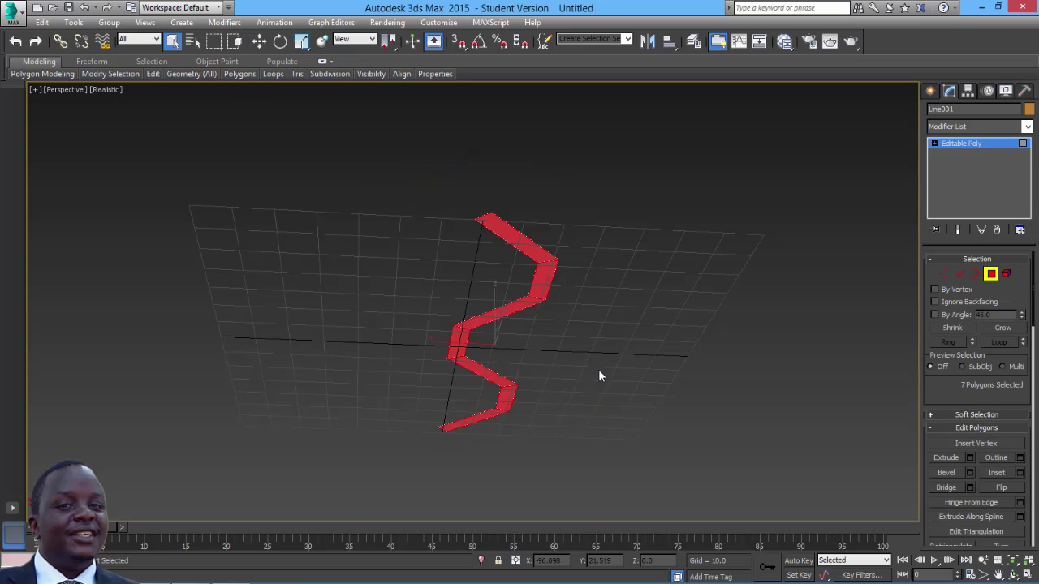
scroll(539, 317, up, 5)
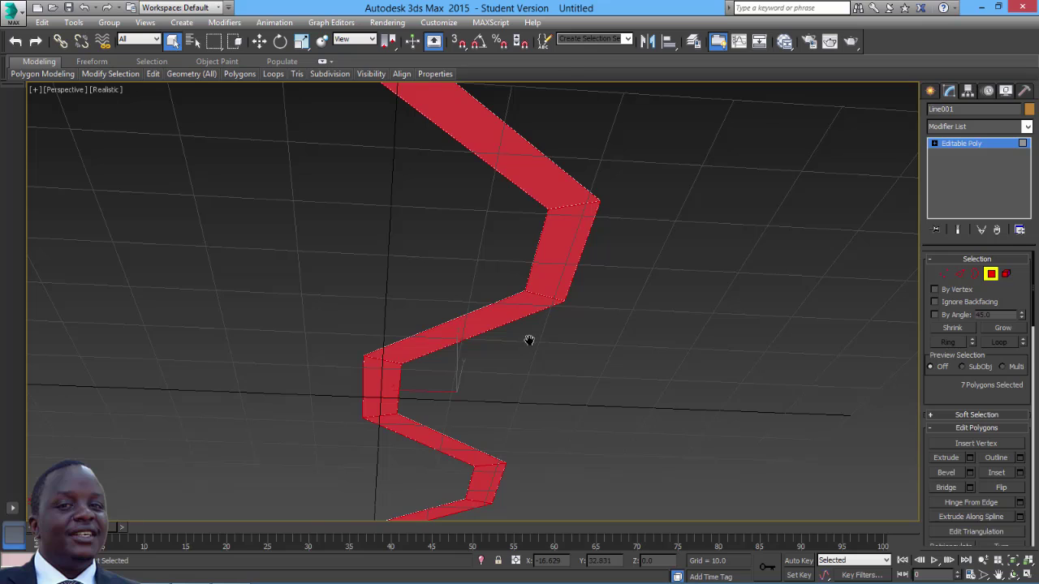
scroll(526, 349, up, 2)
middle_drag(519, 353, 526, 375)
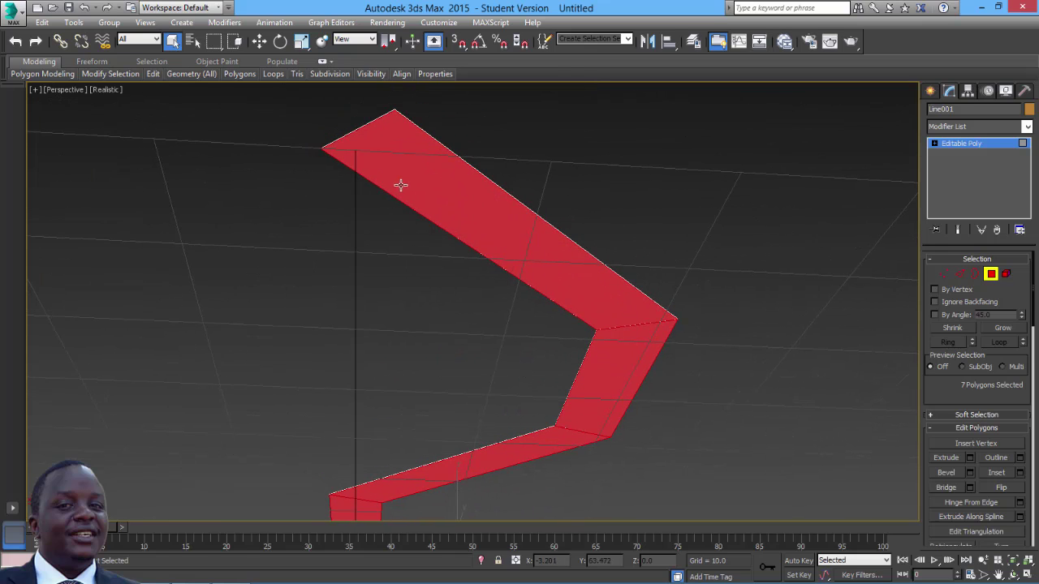
key(ctrl+d)
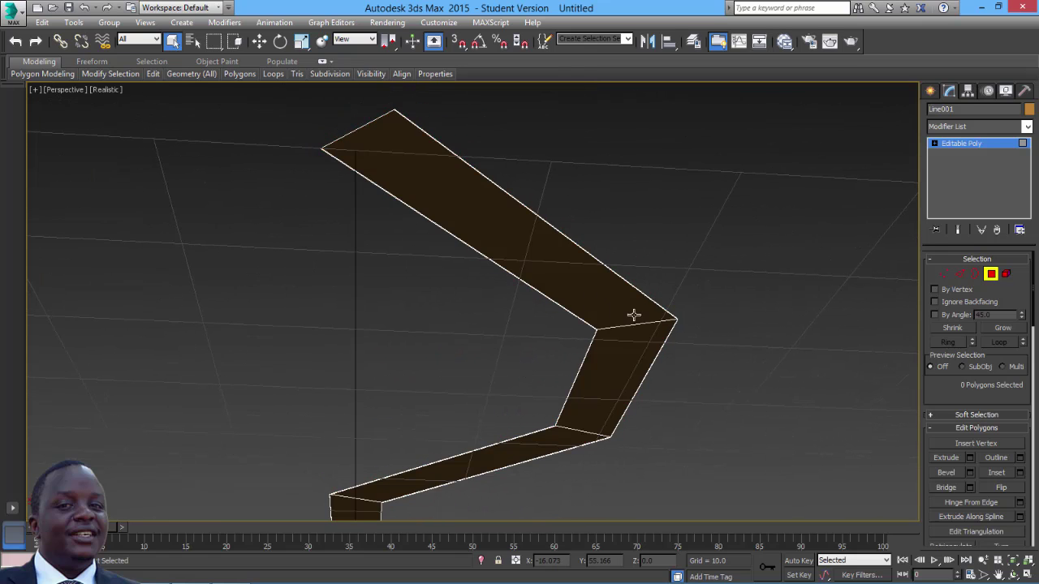
alt+middle_drag(634, 312, 615, 287)
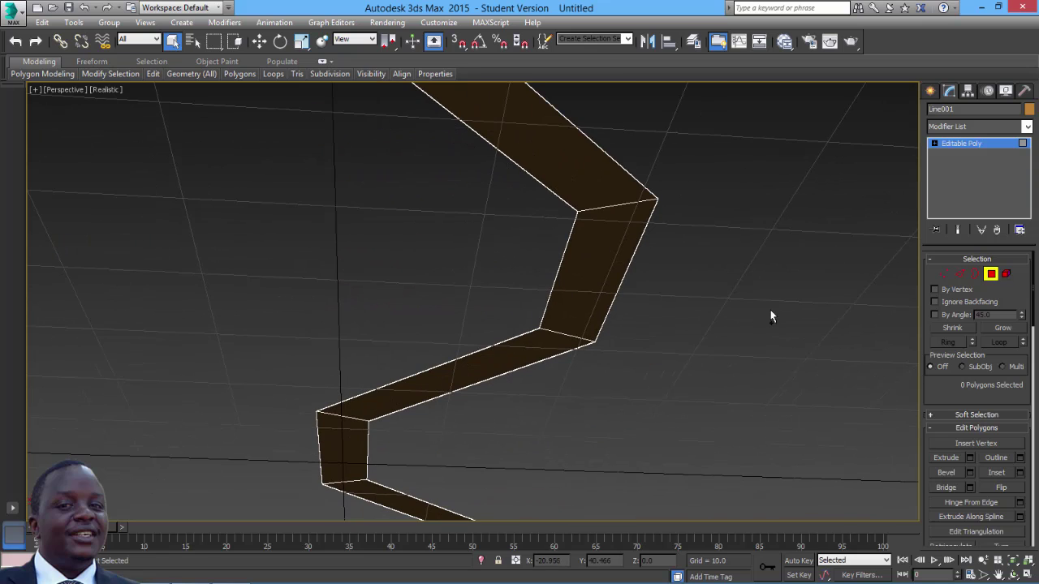
click(991, 275)
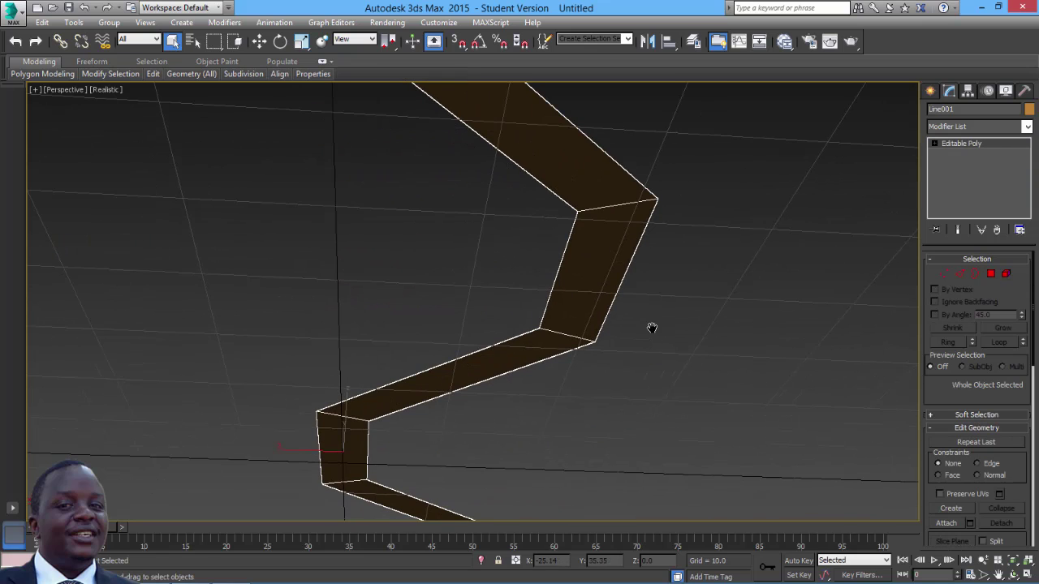
Ring-select the crosswise edges on the strip's top face and connect them with 2 segments
alt+middle_drag(651, 327, 636, 362)
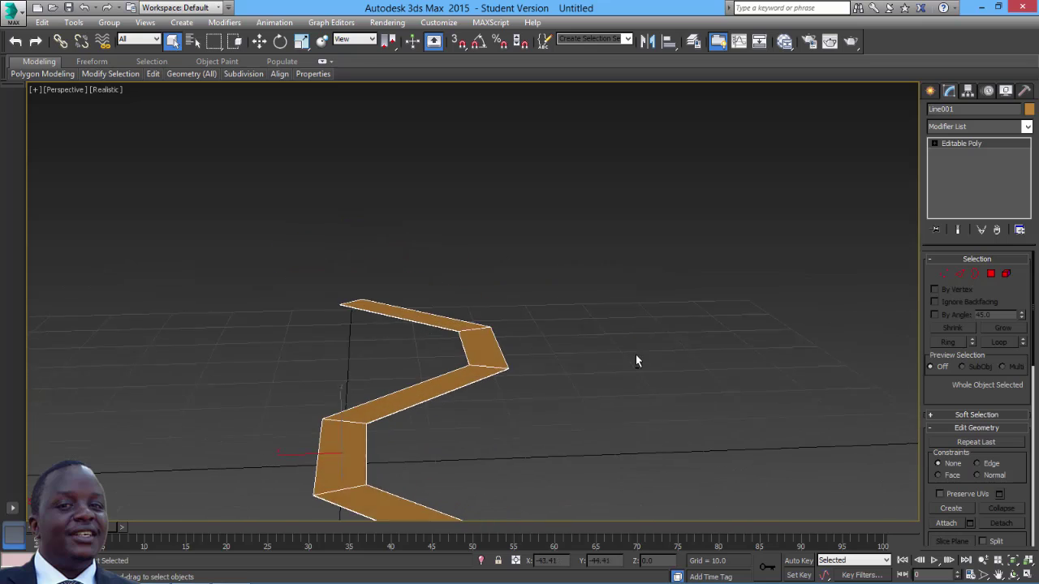
scroll(644, 243, up, 10)
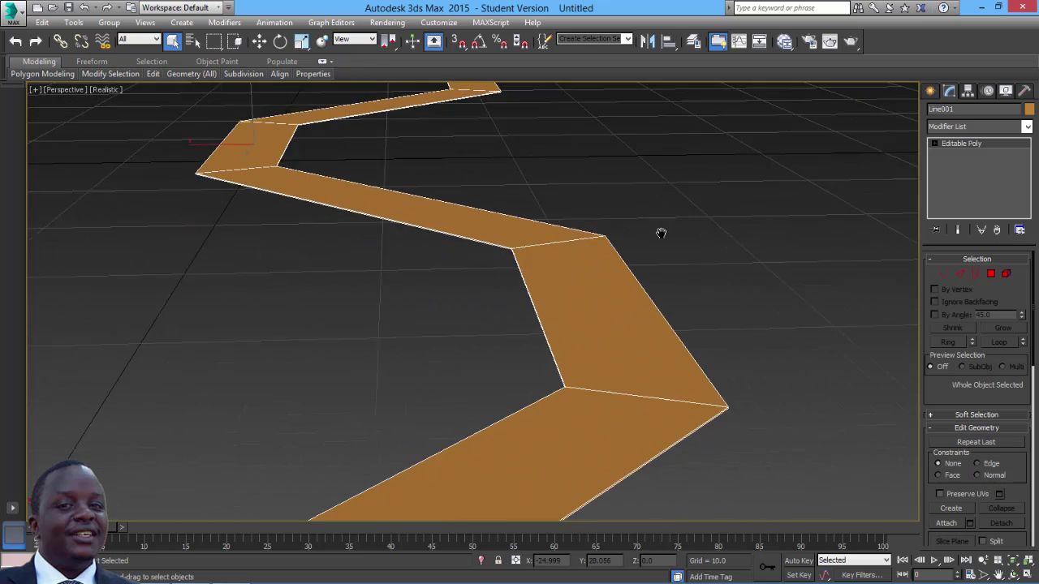
middle_drag(662, 234, 736, 220)
scroll(738, 223, down, 4)
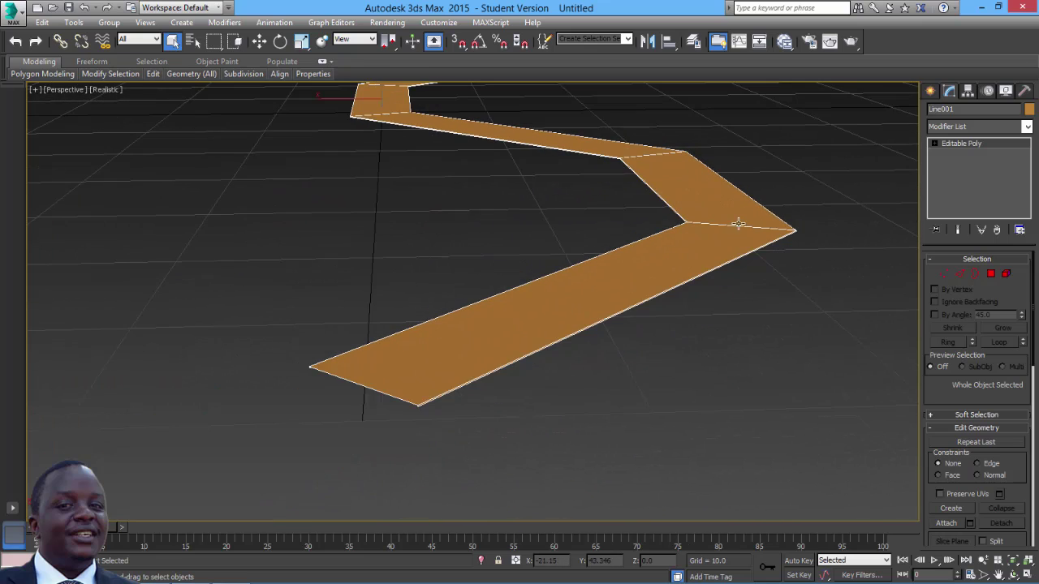
middle_drag(575, 332, 629, 371)
scroll(617, 371, up, 3)
middle_drag(522, 378, 647, 383)
middle_drag(910, 302, 758, 323)
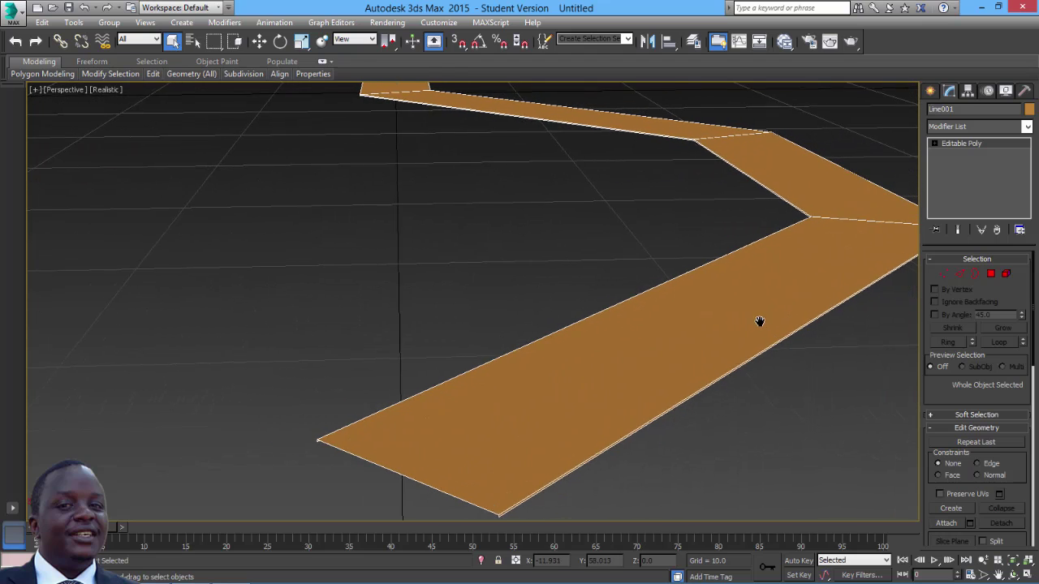
click(959, 275)
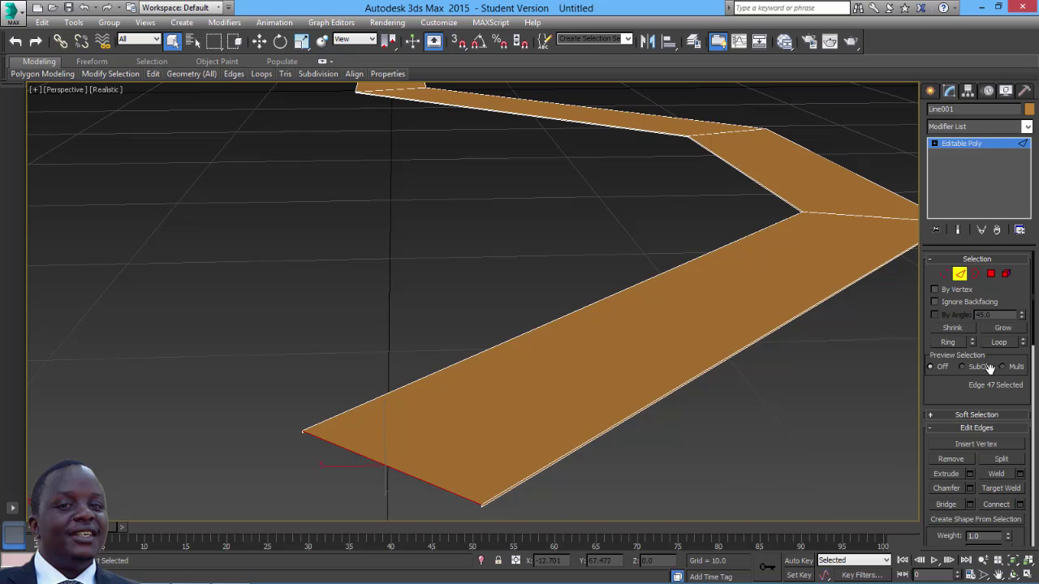
click(952, 342)
scroll(1002, 422, down, 3)
click(1020, 428)
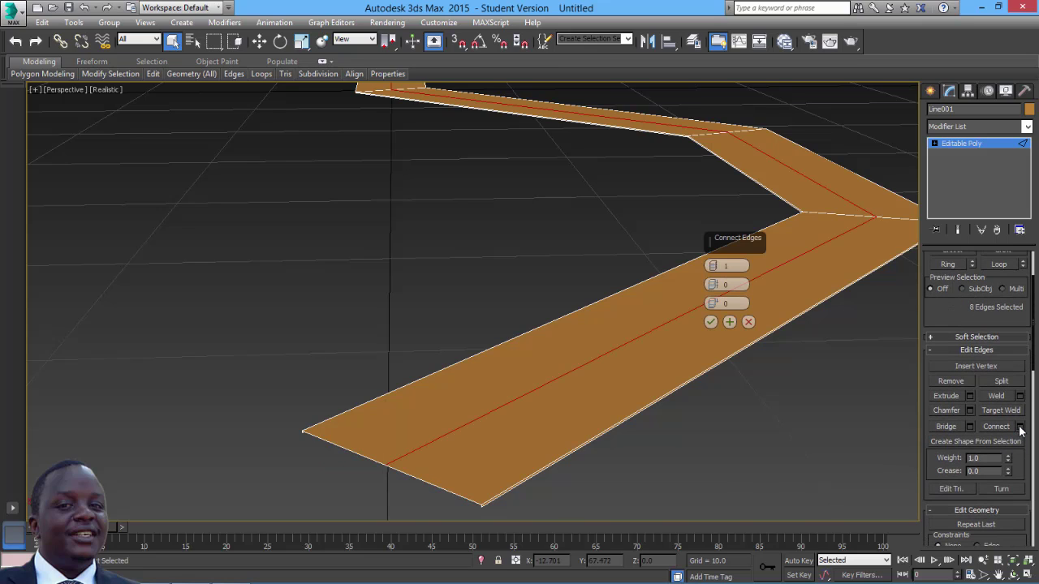
drag(713, 268, 714, 265)
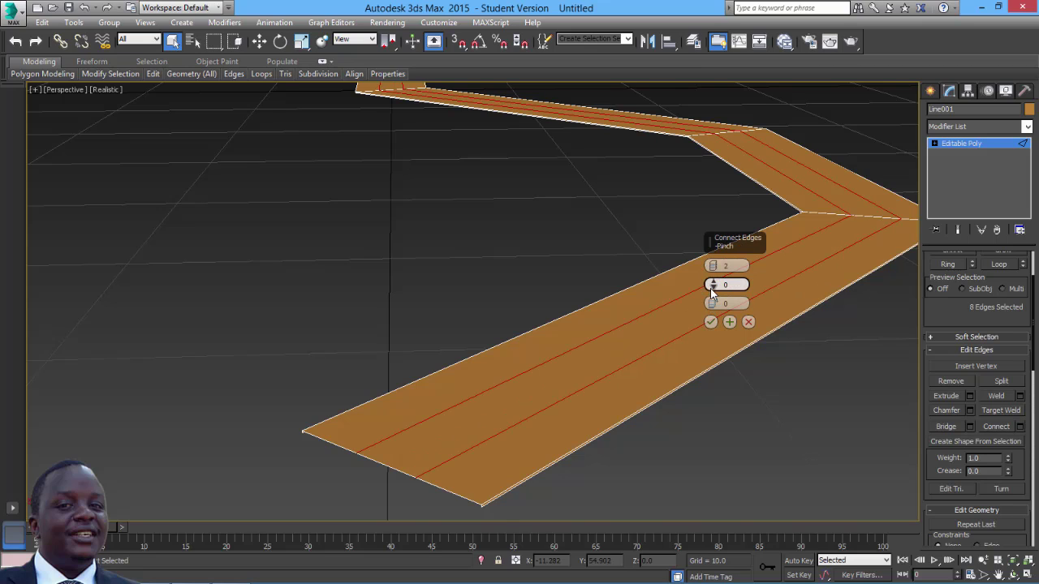
Set the connection's Pinch to -94 to form a narrow centre line along the road and apply it
drag(714, 291, 751, 503)
scroll(647, 448, up, 3)
middle_drag(628, 436, 700, 314)
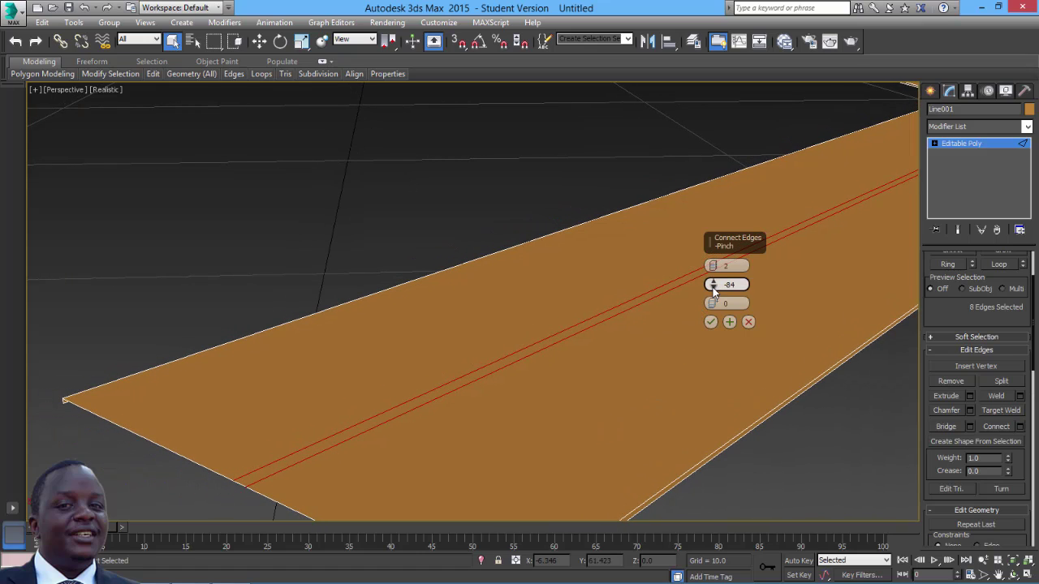
drag(712, 288, 719, 306)
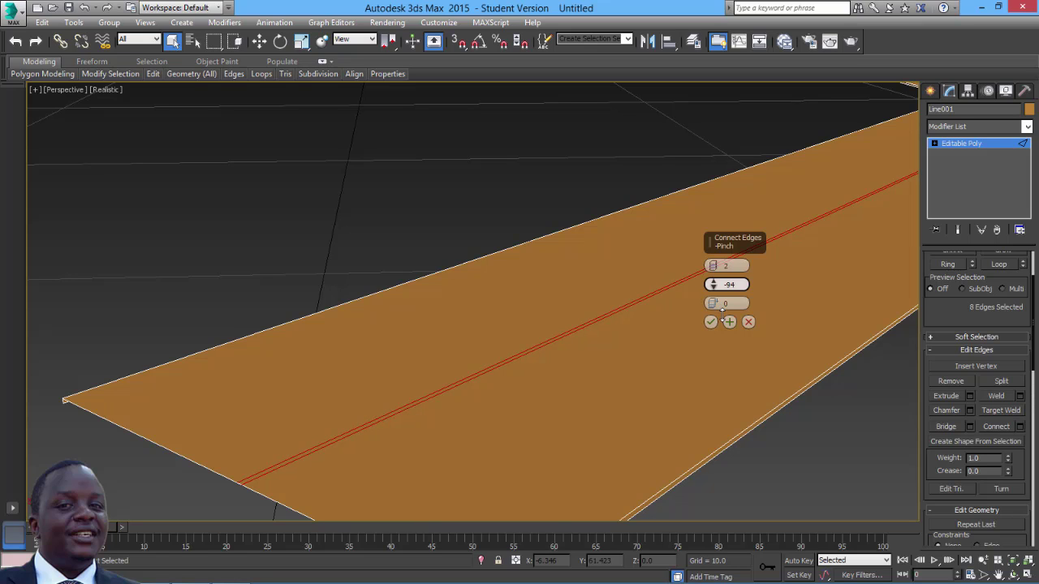
drag(722, 310, 722, 310)
click(710, 323)
Create a Standard material in the Slate Material Editor and open its parameters
scroll(483, 239, down, 4)
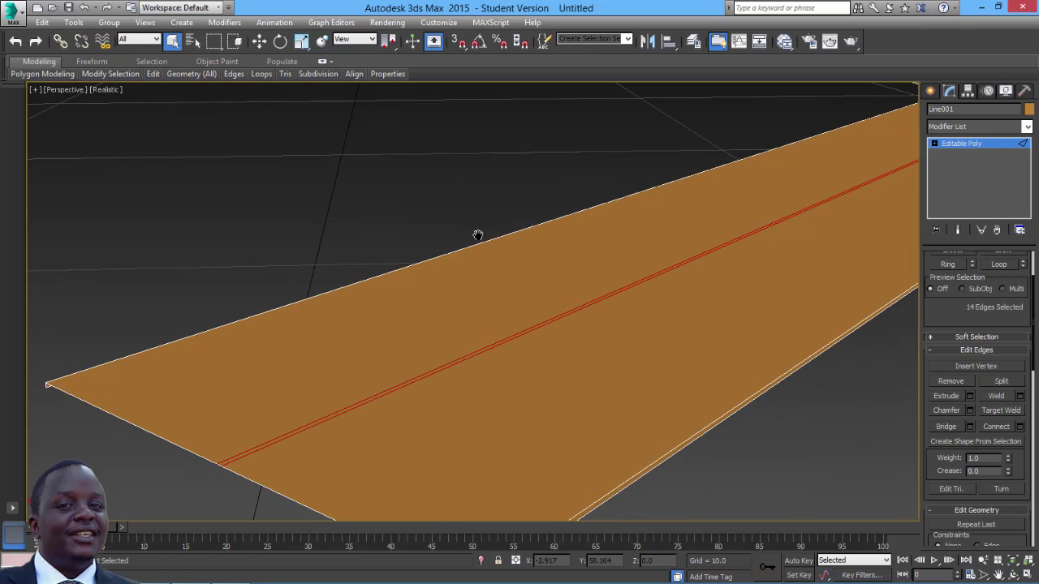
alt+middle_drag(705, 402, 686, 428)
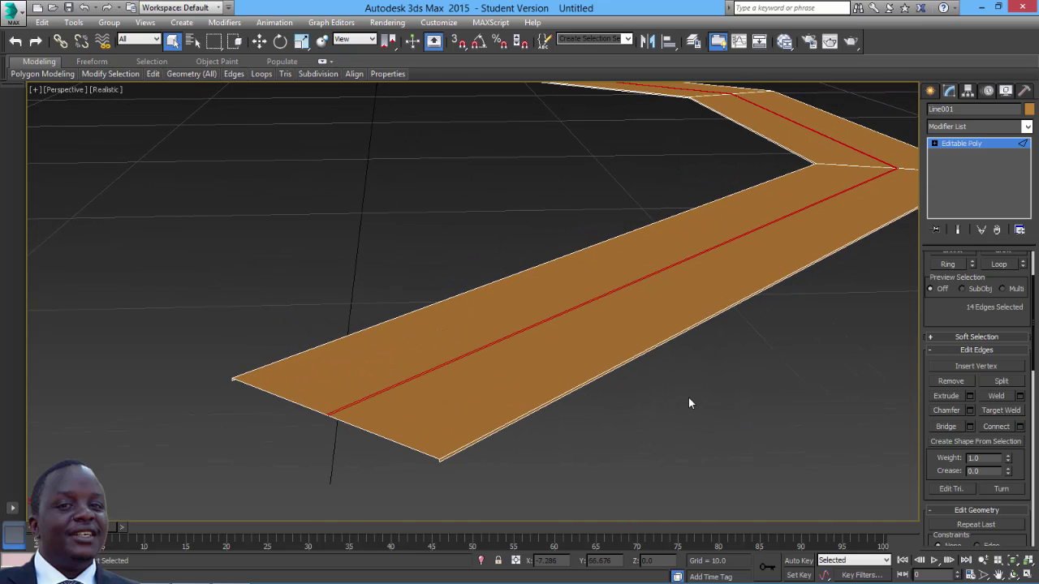
alt+middle_drag(735, 364, 627, 365)
key(m)
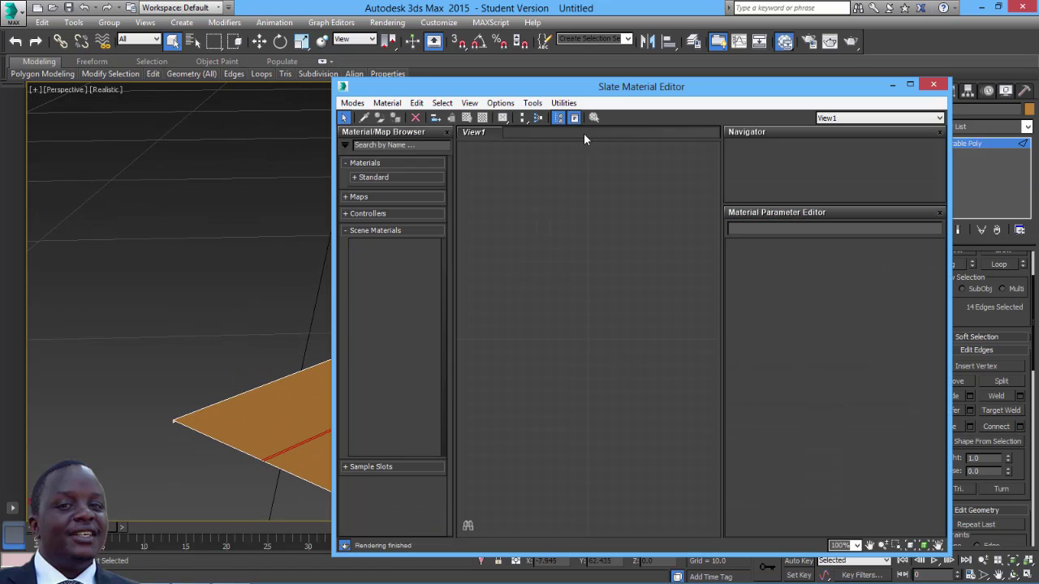
drag(610, 87, 696, 146)
right_click(628, 297)
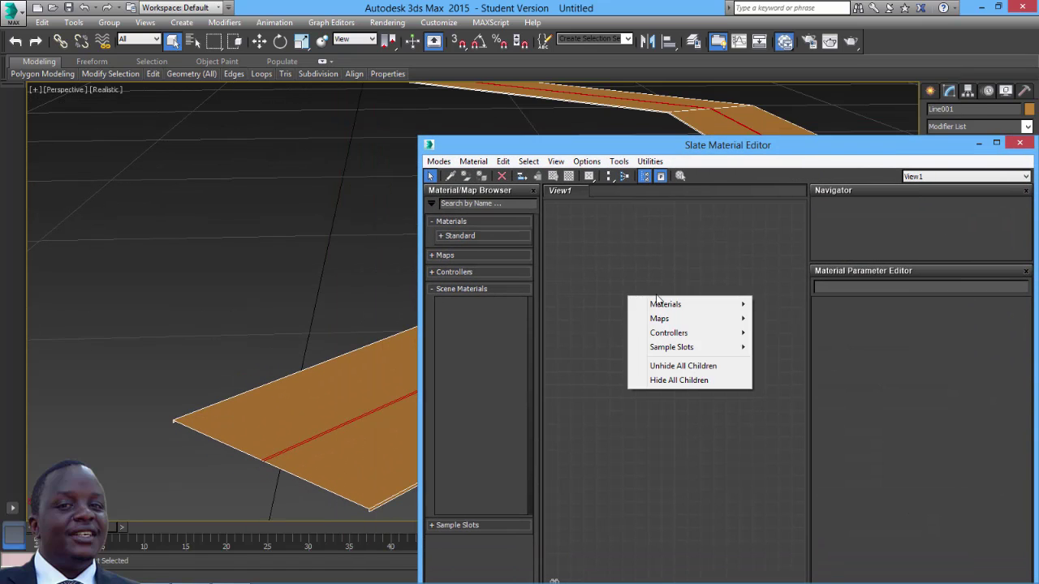
mouse_move(661, 303)
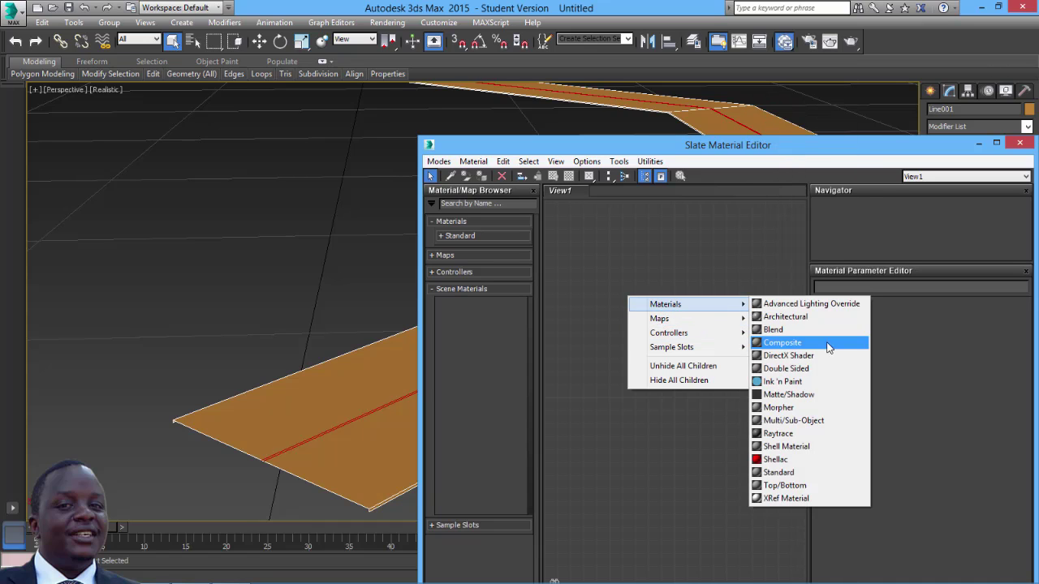
click(778, 472)
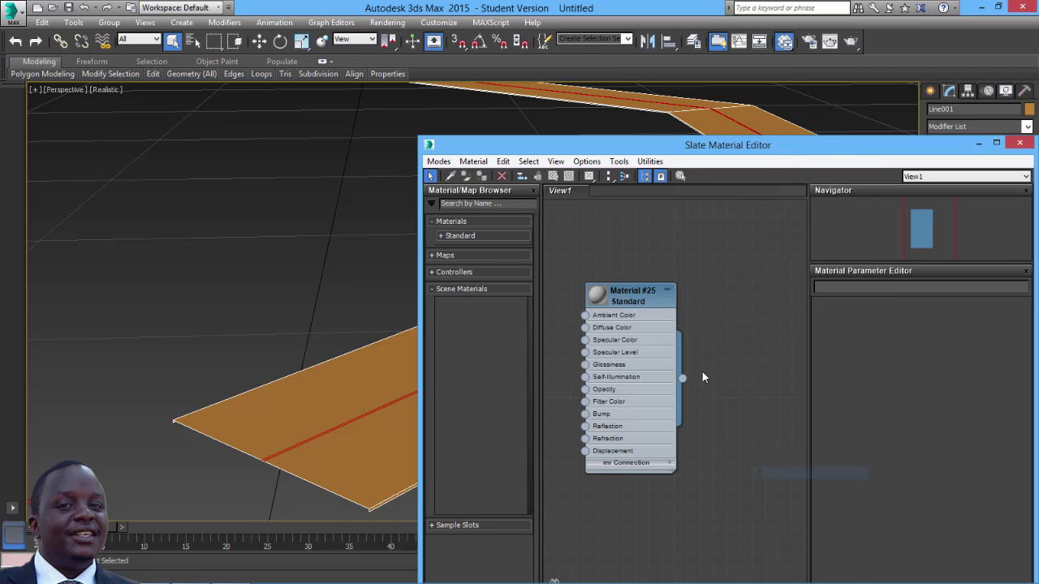
click(605, 295)
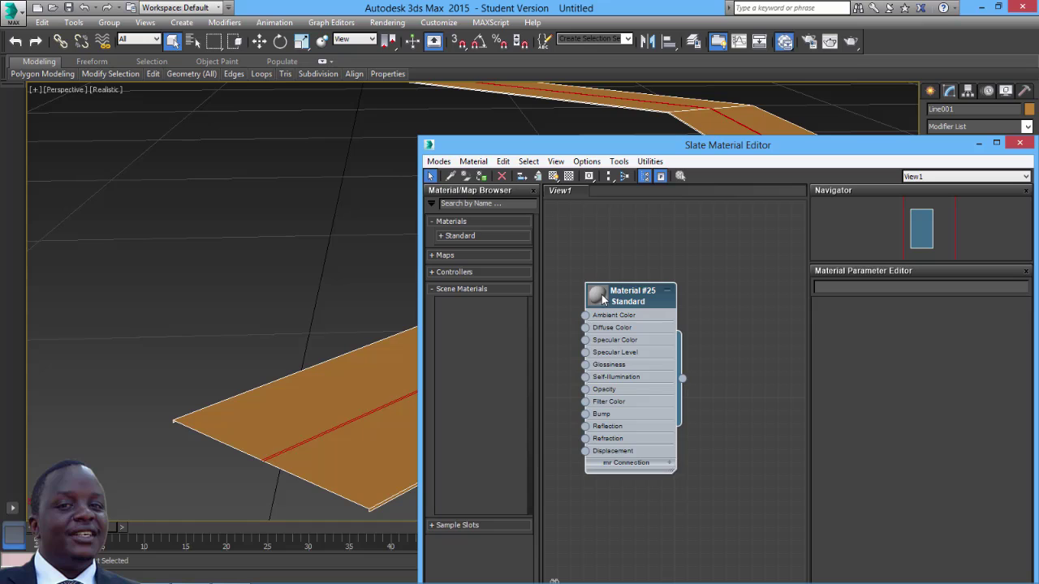
double_click(601, 294)
double_click(617, 302)
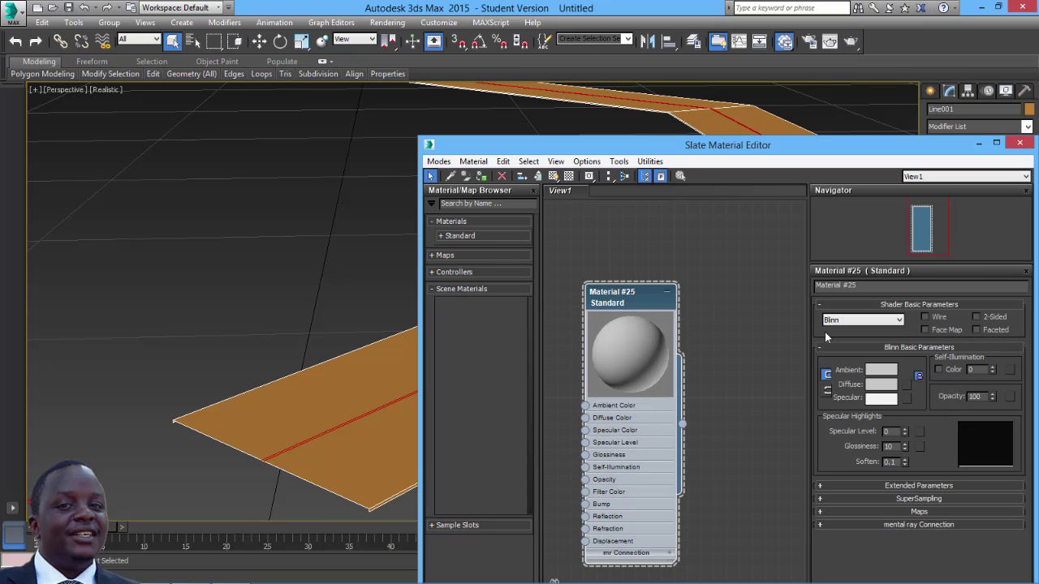
Set the material's ambient and diffuse colour to near-black, about RGB 8, and assign it to the road
click(882, 370)
drag(379, 144, 373, 94)
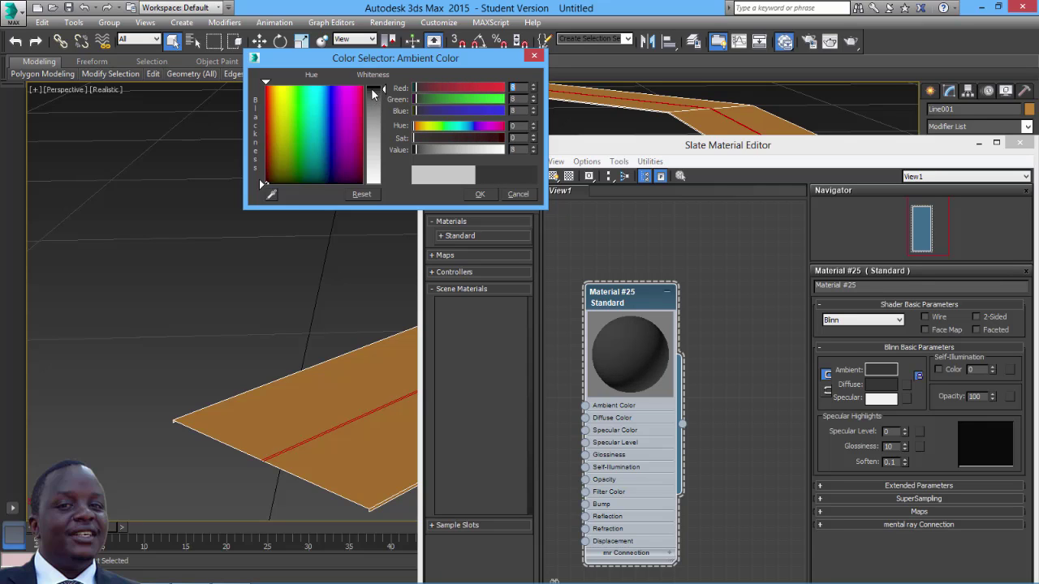
click(478, 196)
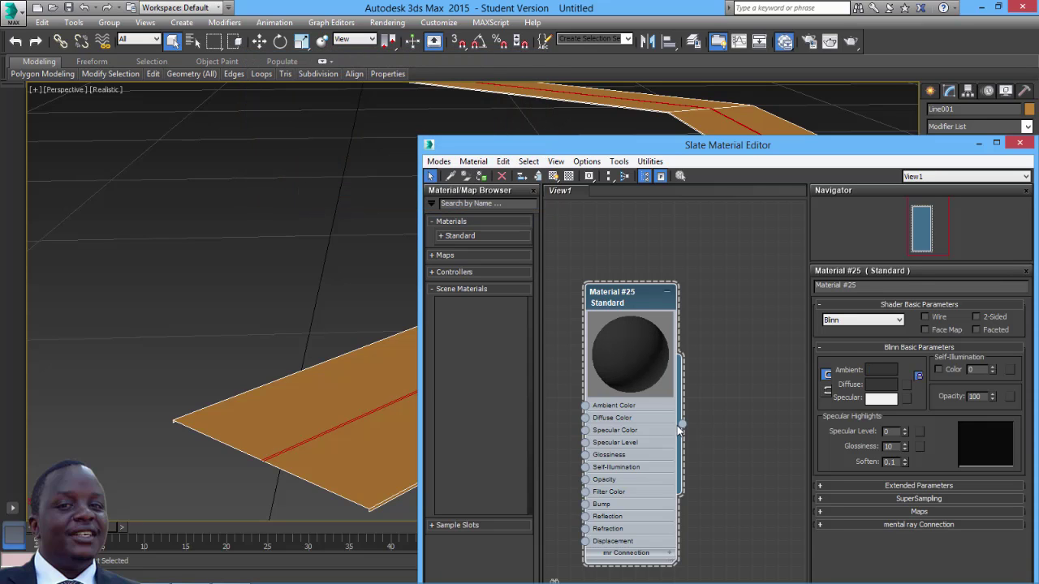
drag(683, 428, 394, 450)
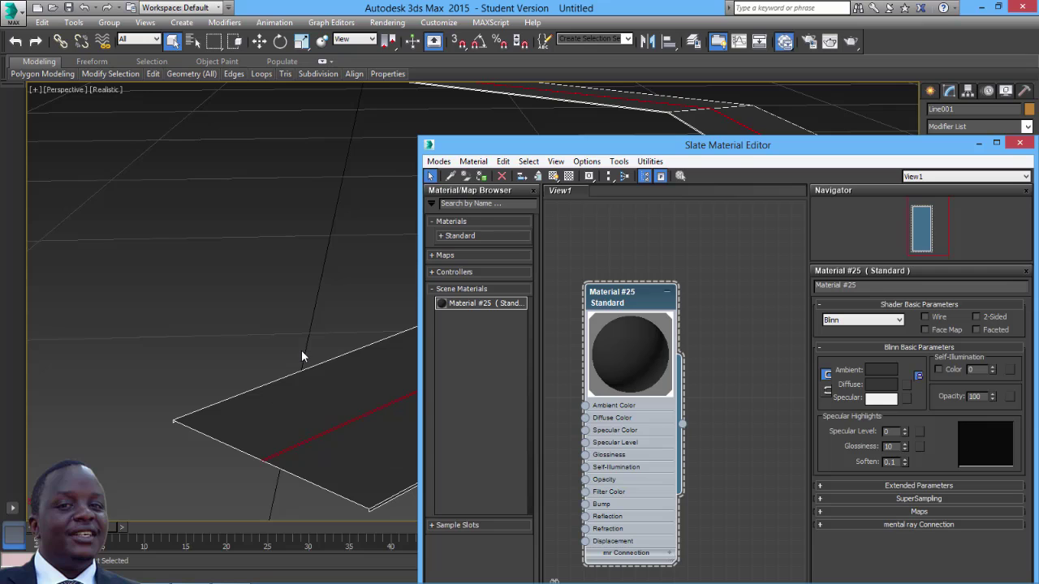
Create a second Standard material beside the dark one and open its parameters
middle_drag(301, 354, 260, 282)
middle_drag(623, 312, 741, 270)
scroll(739, 271, down, 1)
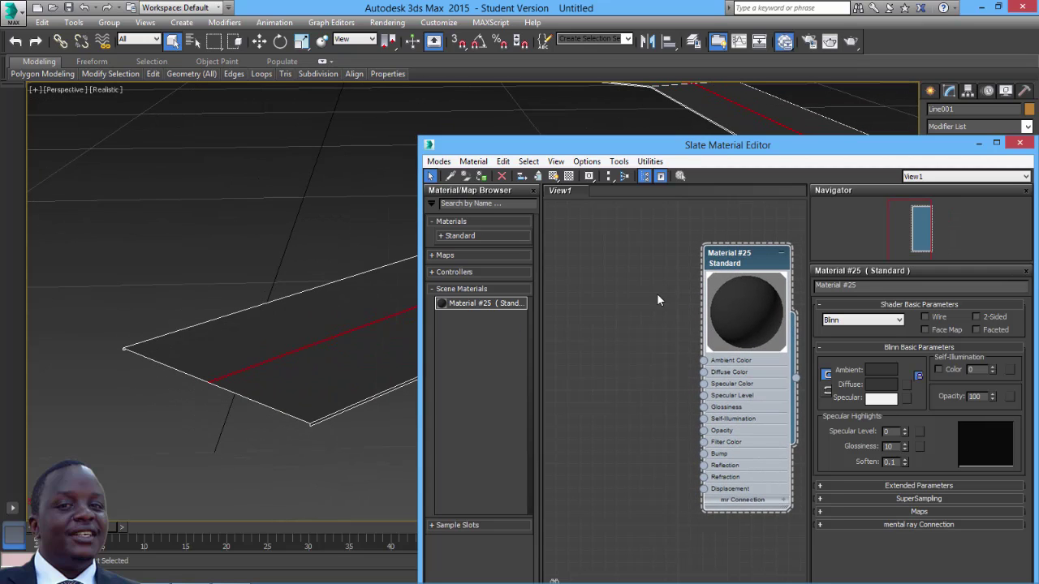
right_click(592, 322)
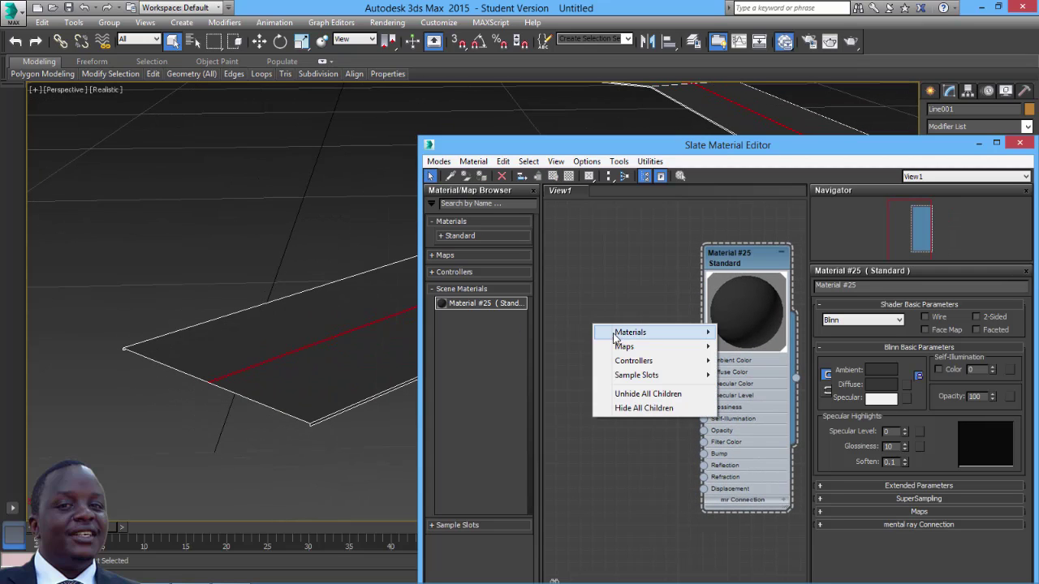
mouse_move(618, 333)
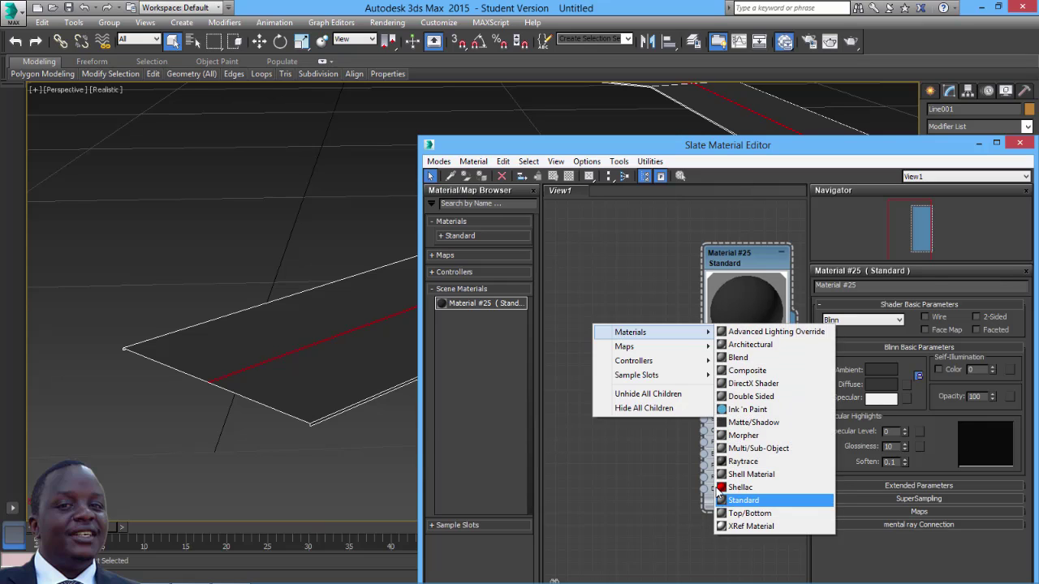
click(737, 500)
click(585, 319)
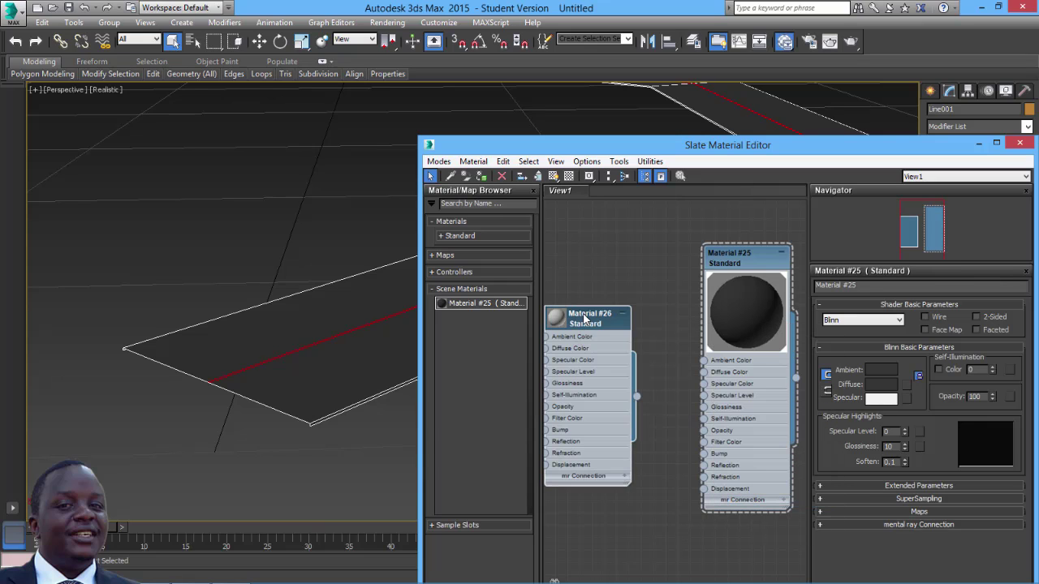
double_click(586, 318)
Set the second material's ambient and diffuse colour to pure white, RGB 255
click(879, 371)
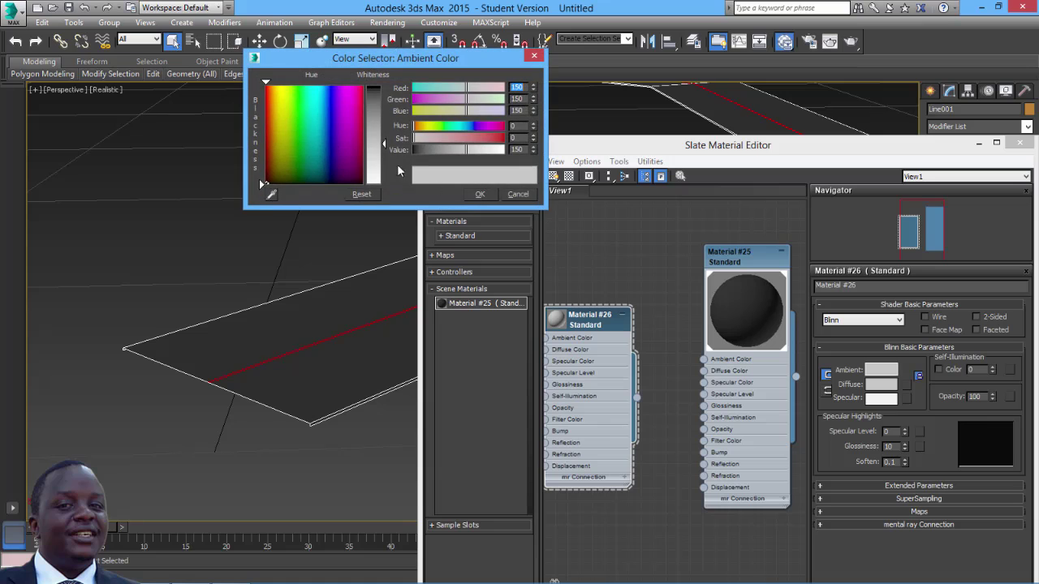
drag(384, 147, 392, 190)
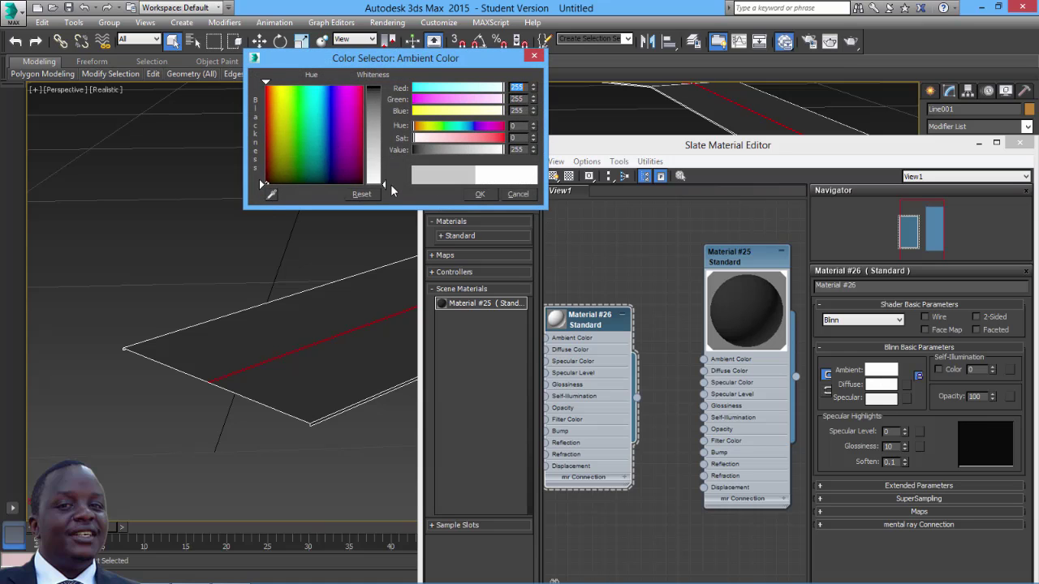
click(479, 194)
middle_drag(598, 278, 632, 260)
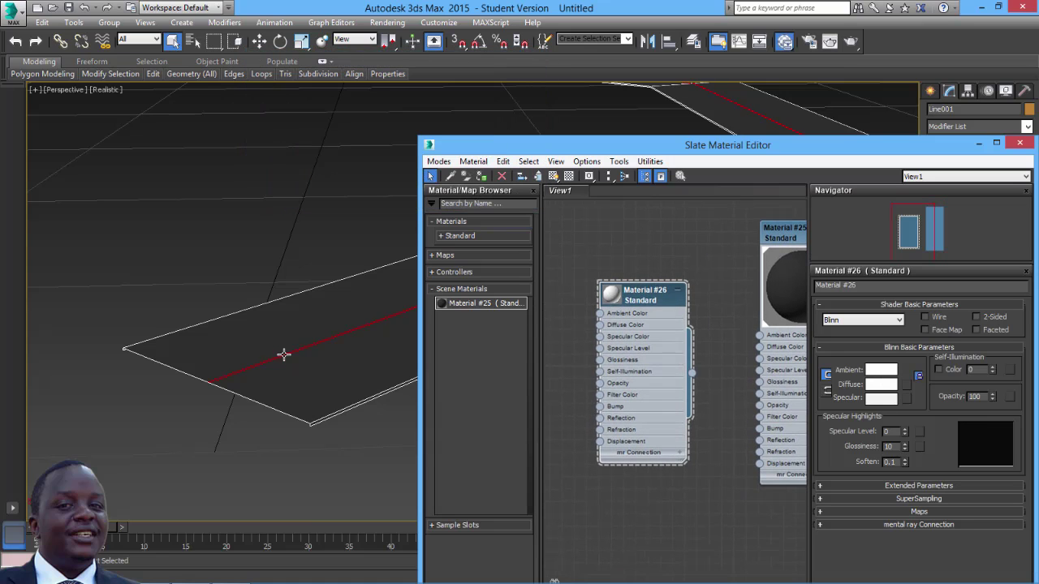
Ring-select the short thickness edges along the road's far side, convert them to a polygon selection and assign the white material to those polygons
alt+middle_drag(283, 355, 317, 357)
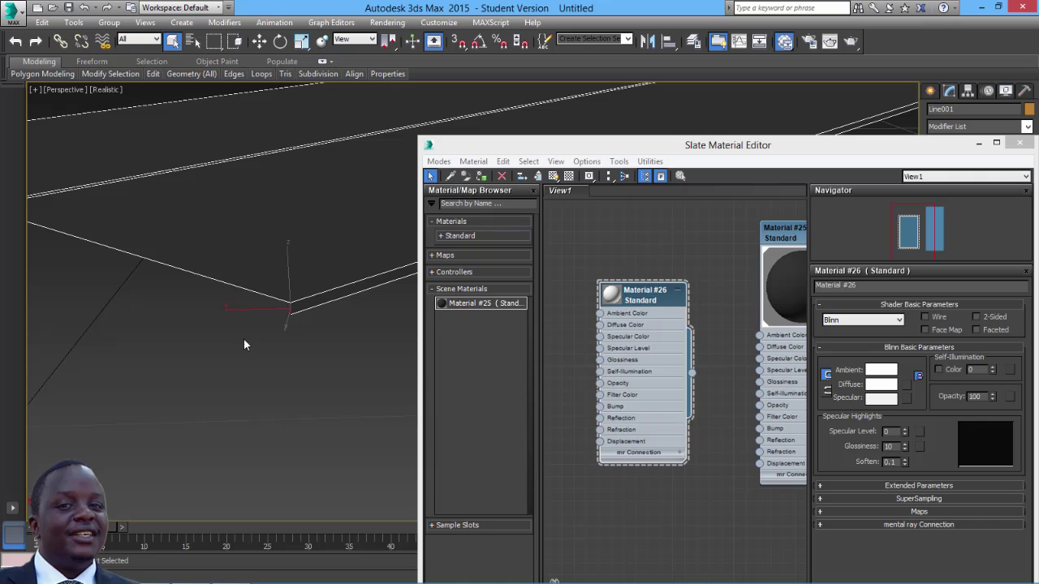
mouse_move(244, 343)
alt+middle_down()
mouse_move(276, 374)
mouse_move(213, 357)
mouse_move(195, 340)
mouse_move(232, 289)
mouse_move(174, 408)
mouse_move(250, 340)
alt+middle_up()
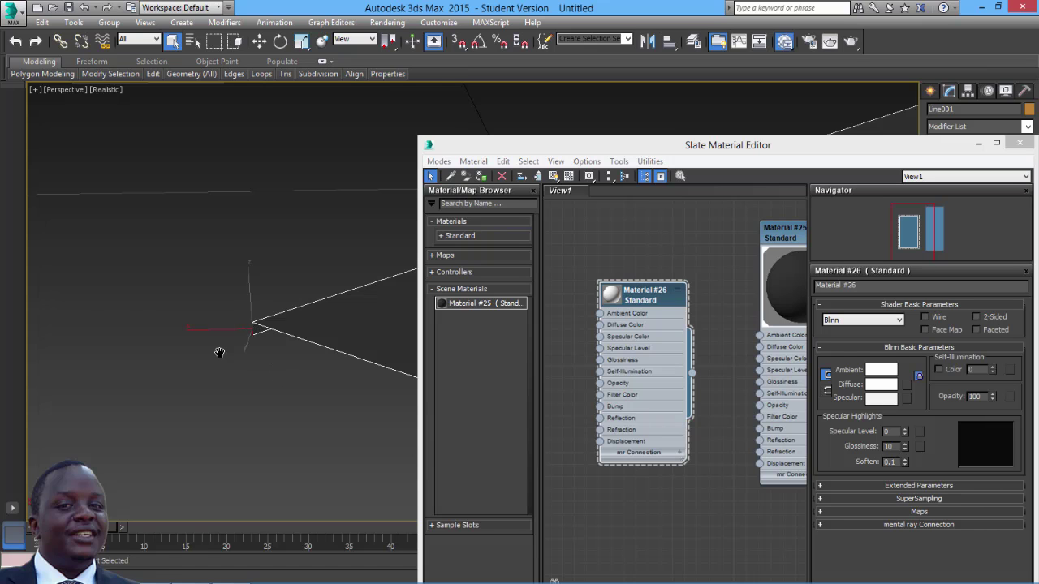
middle_drag(219, 352, 99, 333)
middle_drag(214, 333, 60, 255)
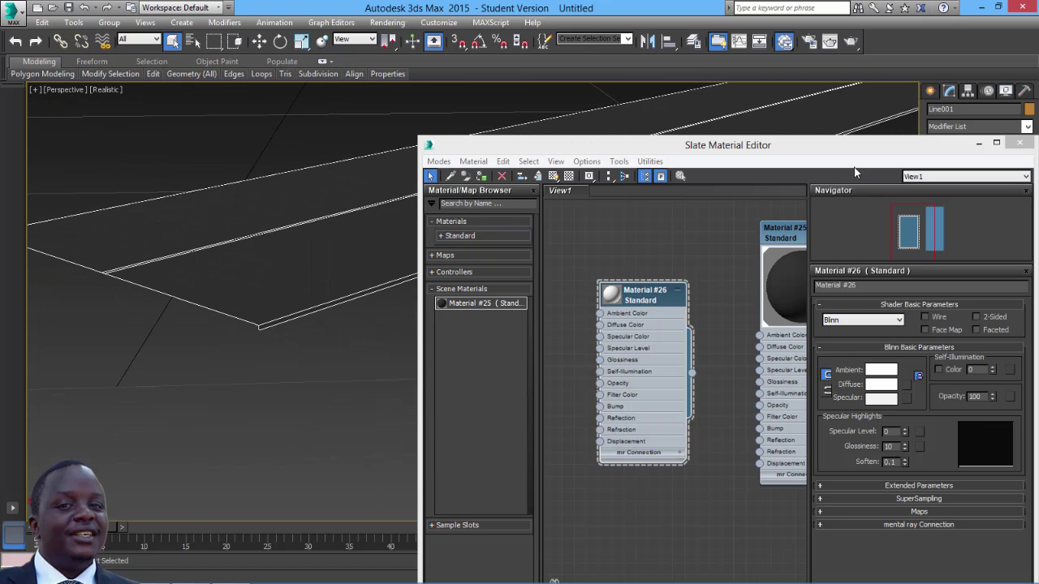
drag(852, 151, 647, 301)
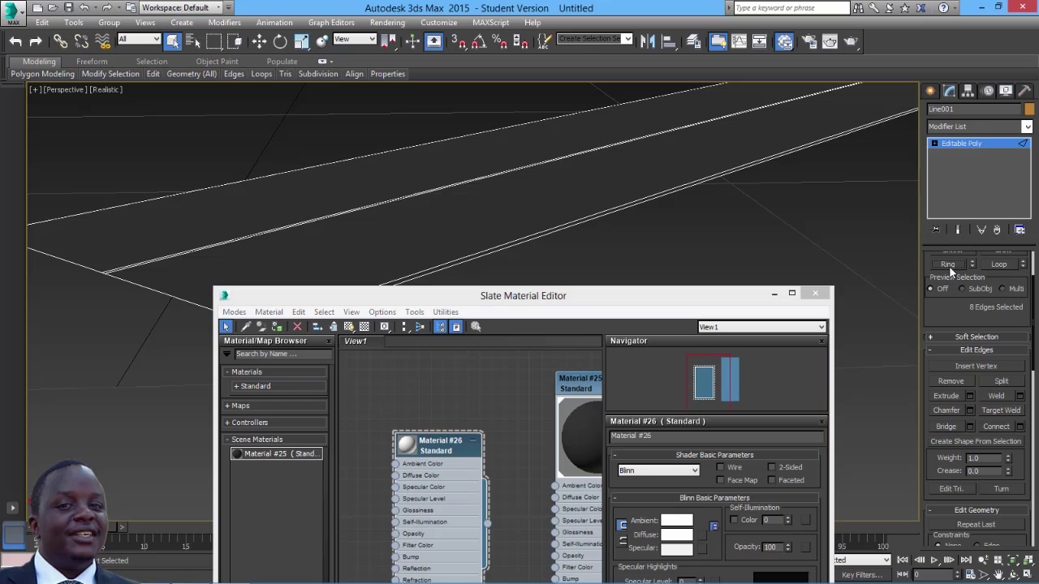
drag(943, 307, 941, 433)
click(991, 274)
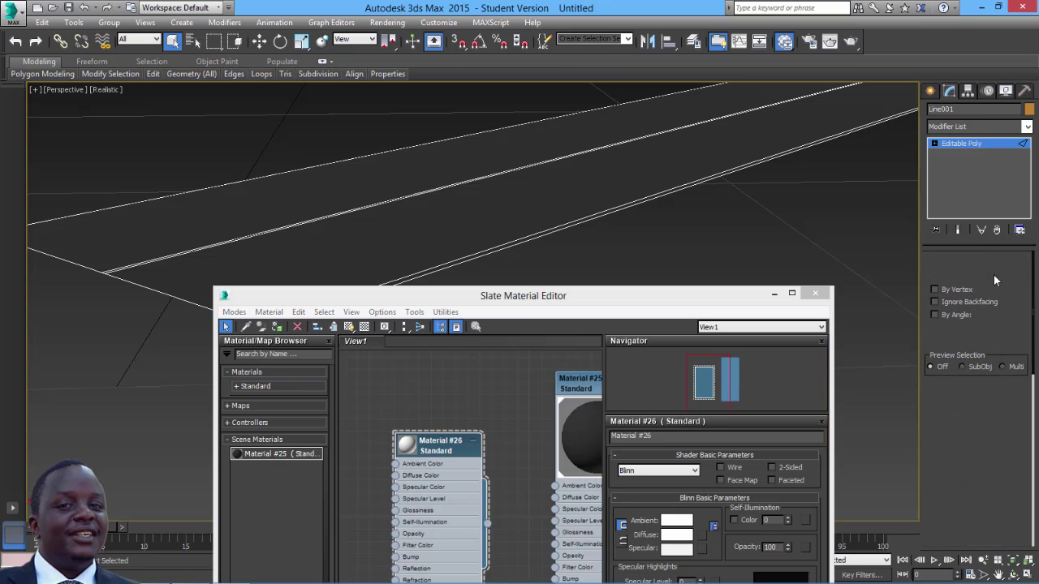
middle_drag(400, 205, 730, 216)
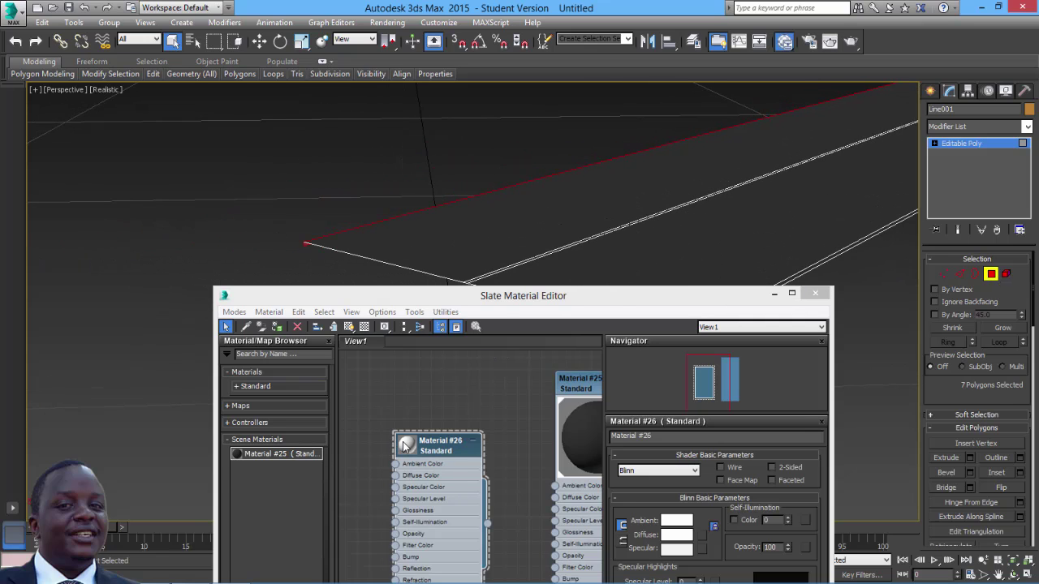
right_click(405, 446)
click(428, 116)
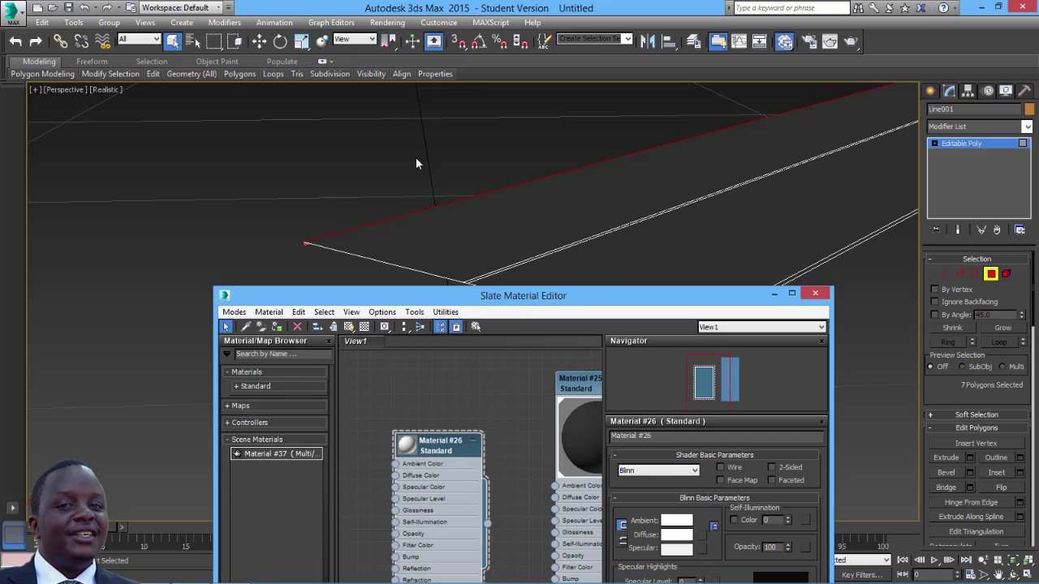
Ring-select the short thickness edges along the road's near side, convert them to polygons, assign the white material and clear the selection
middle_drag(416, 164, 366, 154)
middle_drag(480, 199, 426, 143)
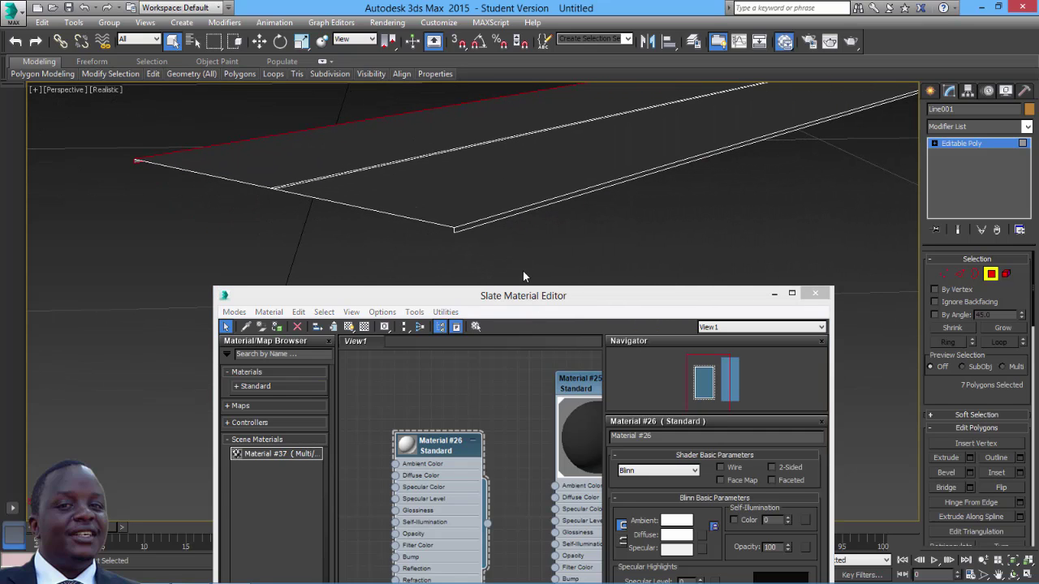
middle_drag(527, 263, 535, 269)
click(963, 277)
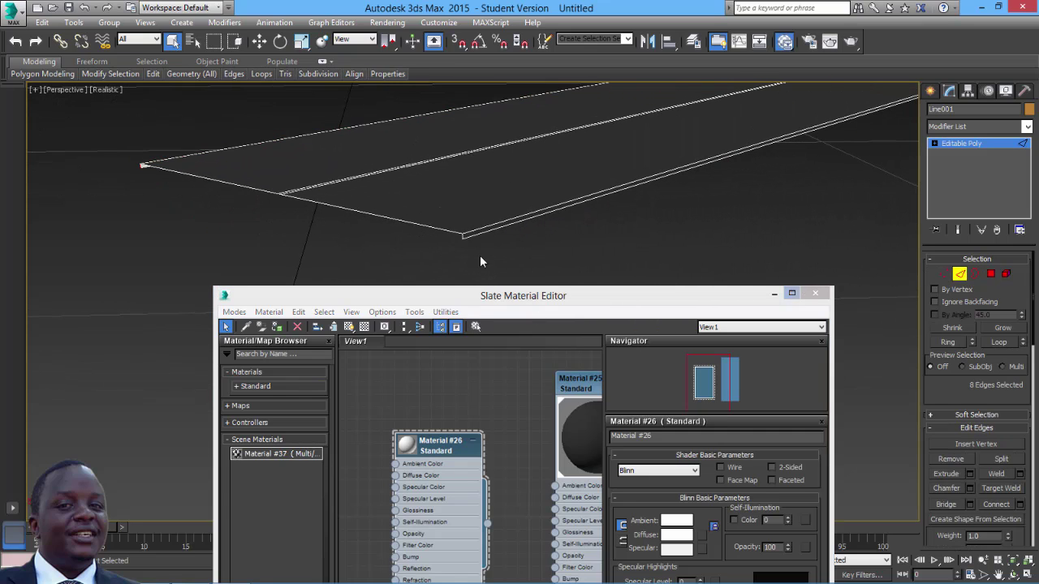
click(473, 233)
middle_drag(476, 247, 508, 237)
scroll(490, 257, up, 3)
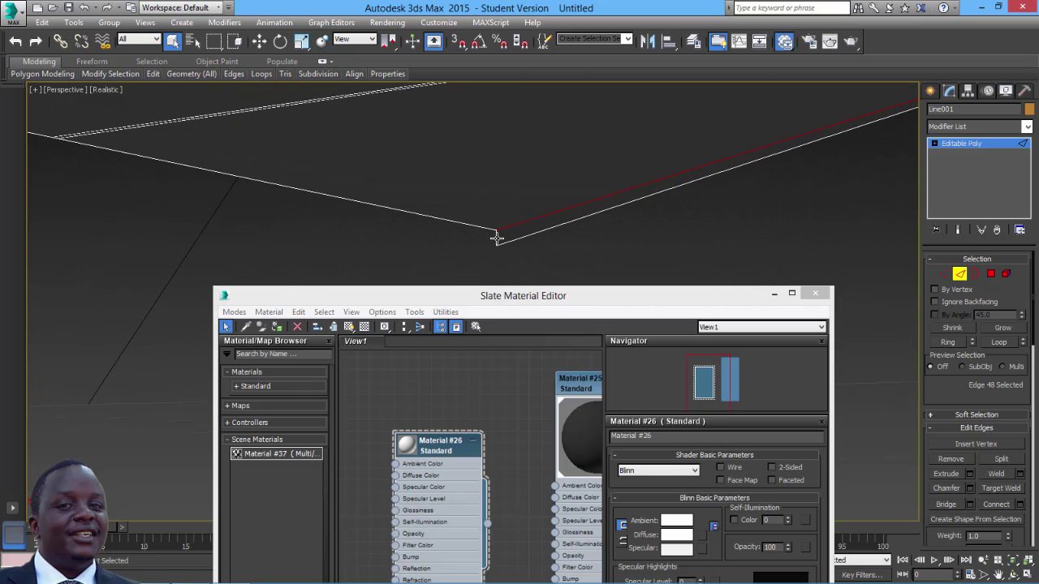
click(497, 237)
click(948, 341)
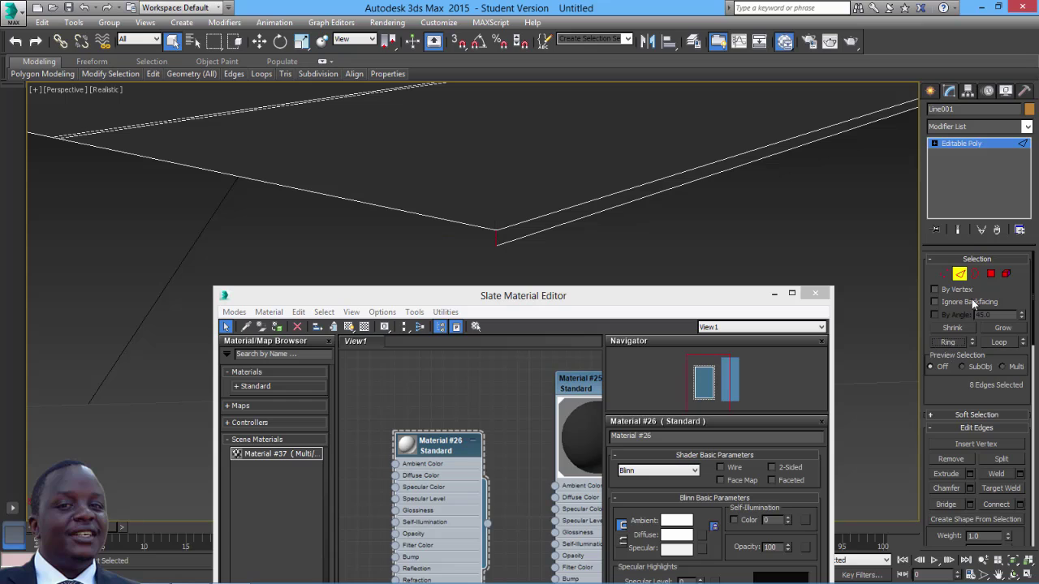
ctrl+click(990, 275)
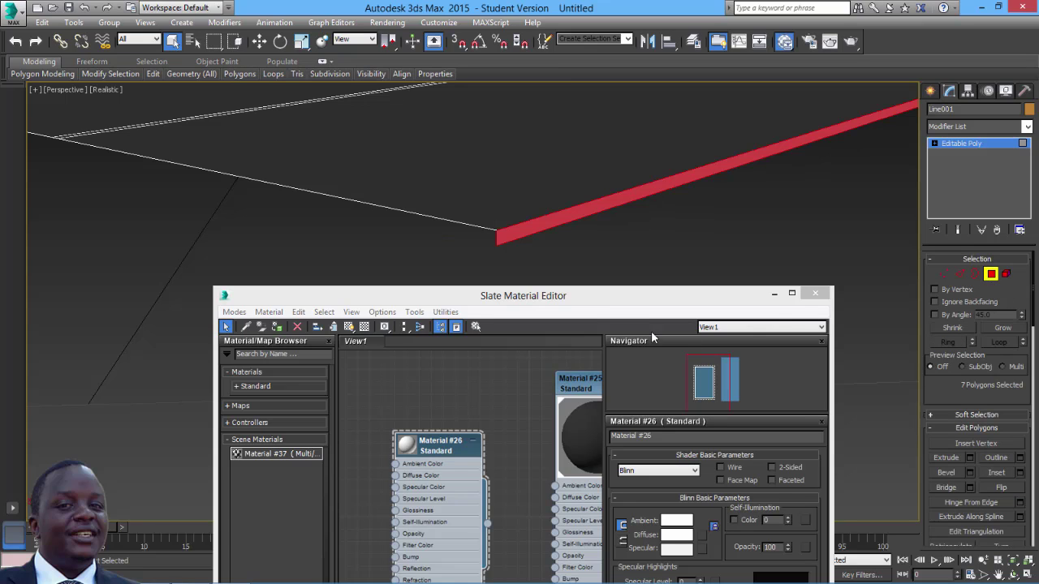
click(645, 304)
right_click(421, 441)
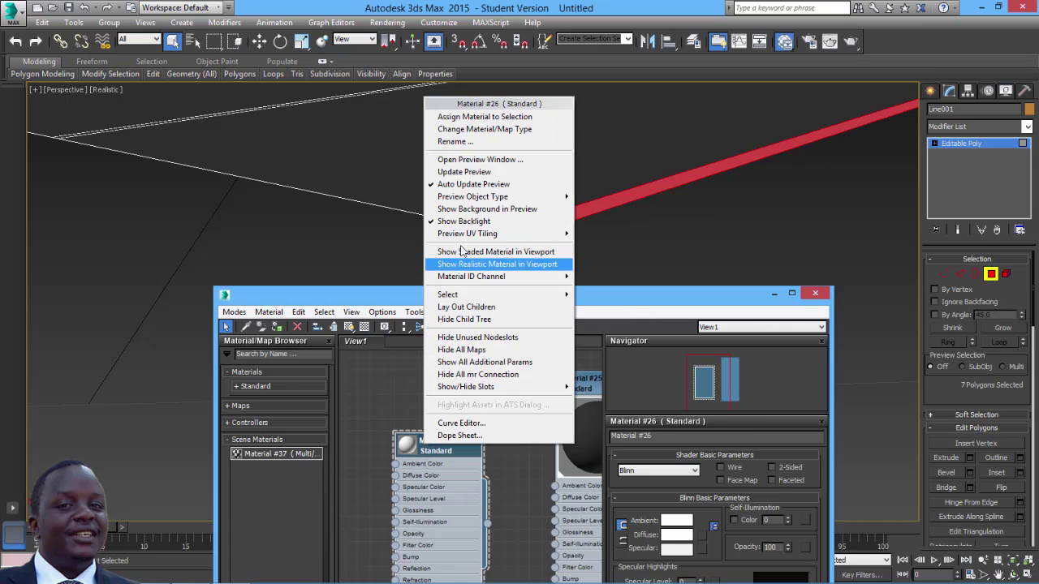
click(465, 125)
click(653, 234)
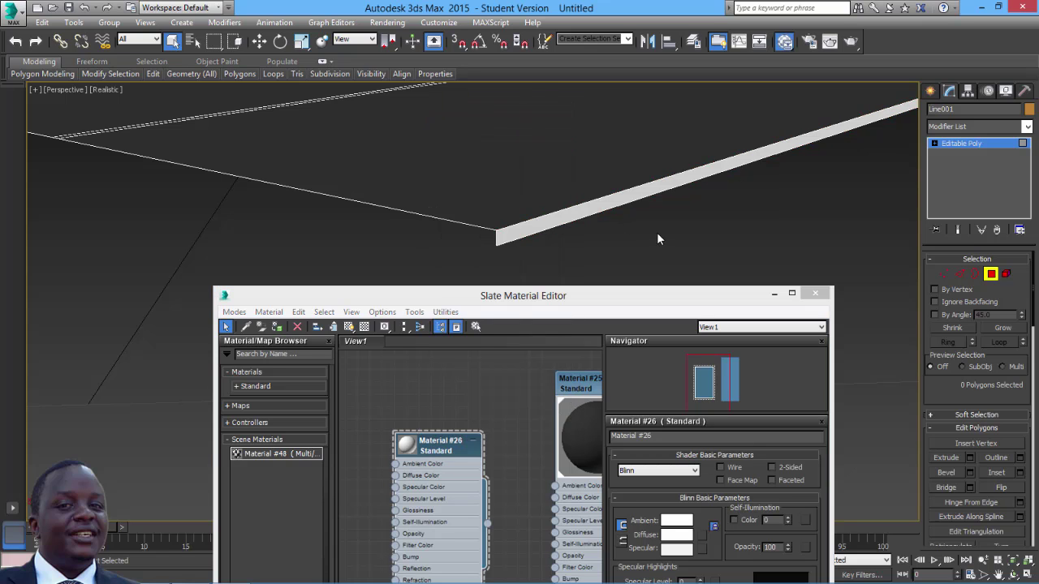
Inspect the white side edges and the narrow centre strip at the road's end, leaving no polygons selected
middle_drag(658, 234, 577, 200)
key(4)
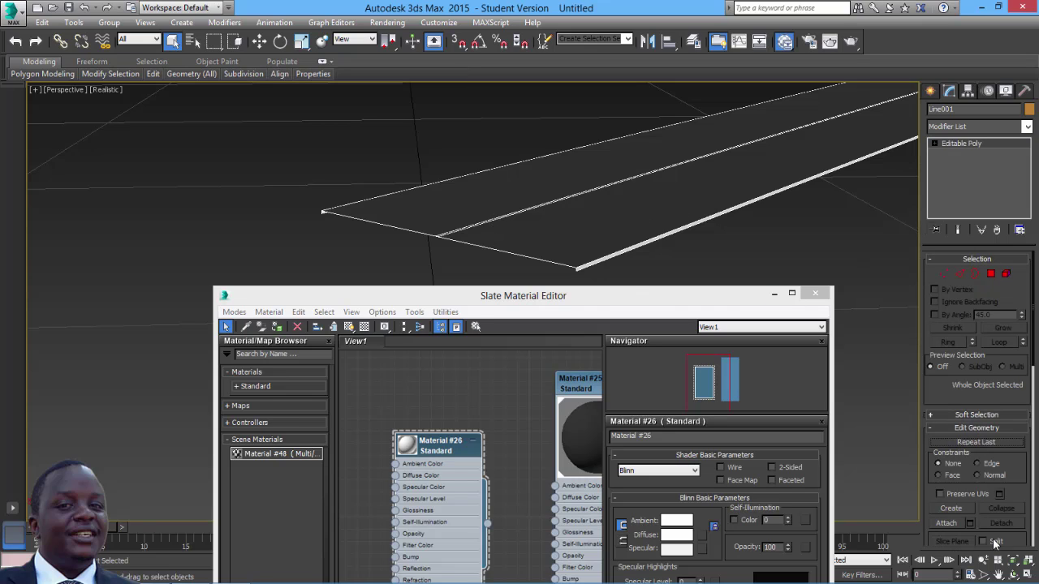
click(983, 274)
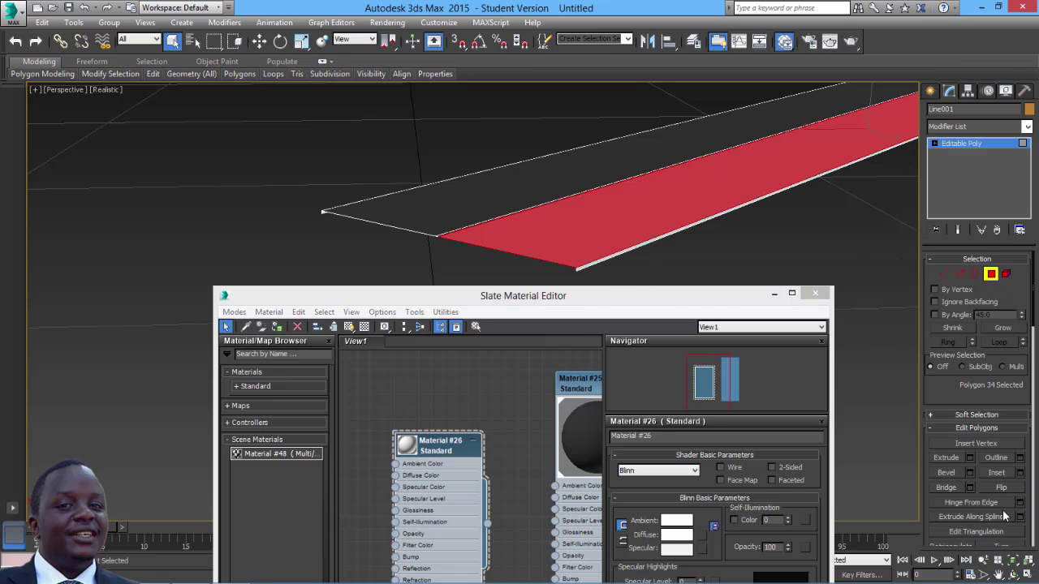
click(1012, 575)
drag(454, 243, 531, 212)
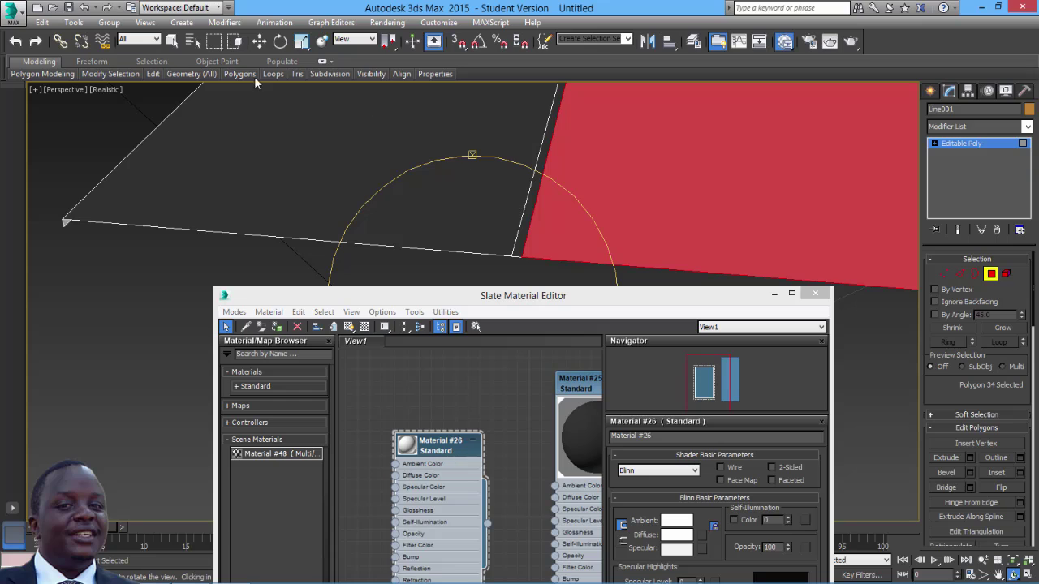
click(259, 41)
click(440, 263)
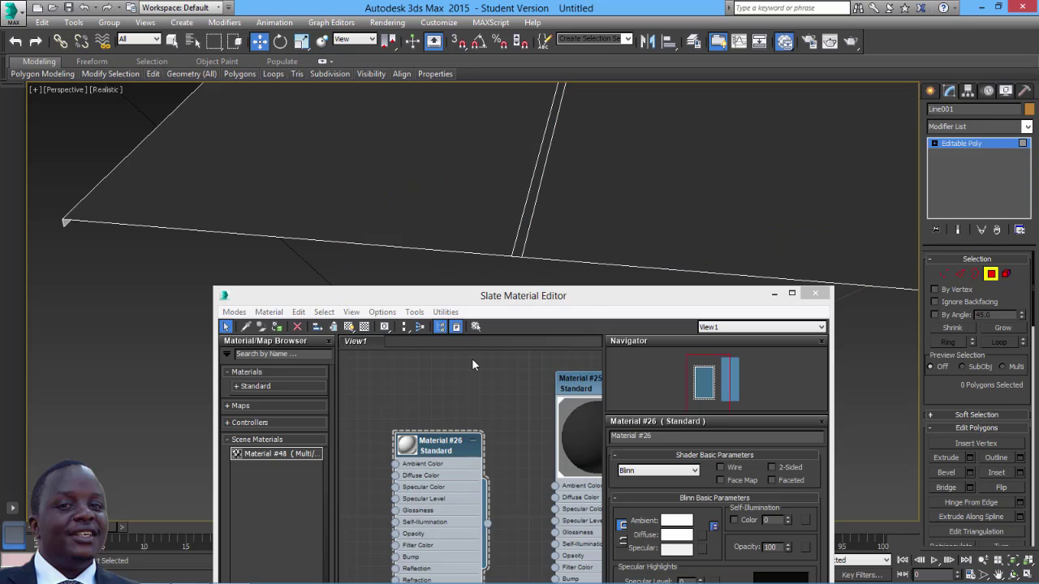
Create a third Standard material beside the white one and open its parameters
drag(436, 448, 485, 413)
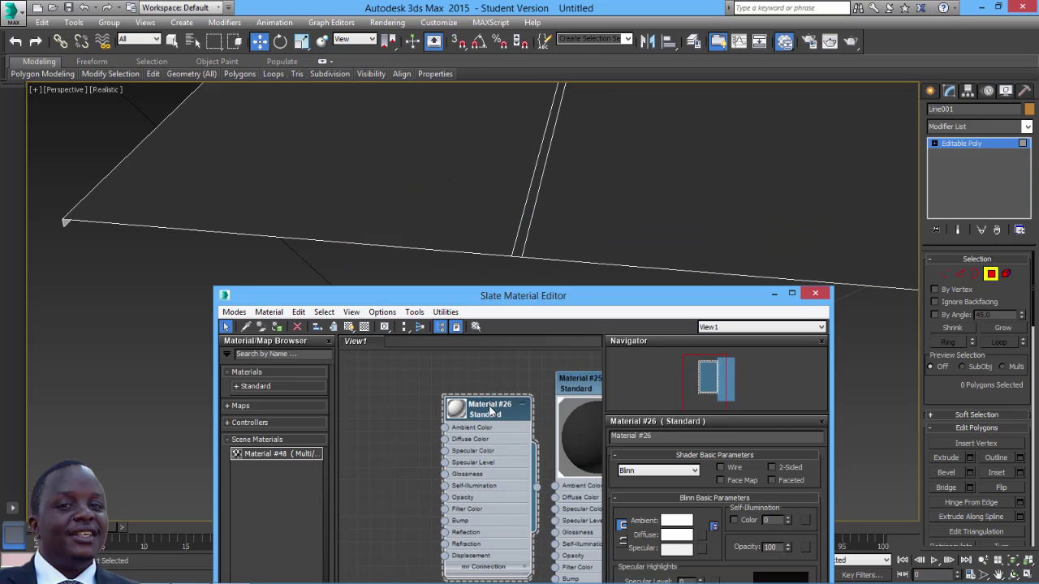
right_click(378, 419)
mouse_move(408, 430)
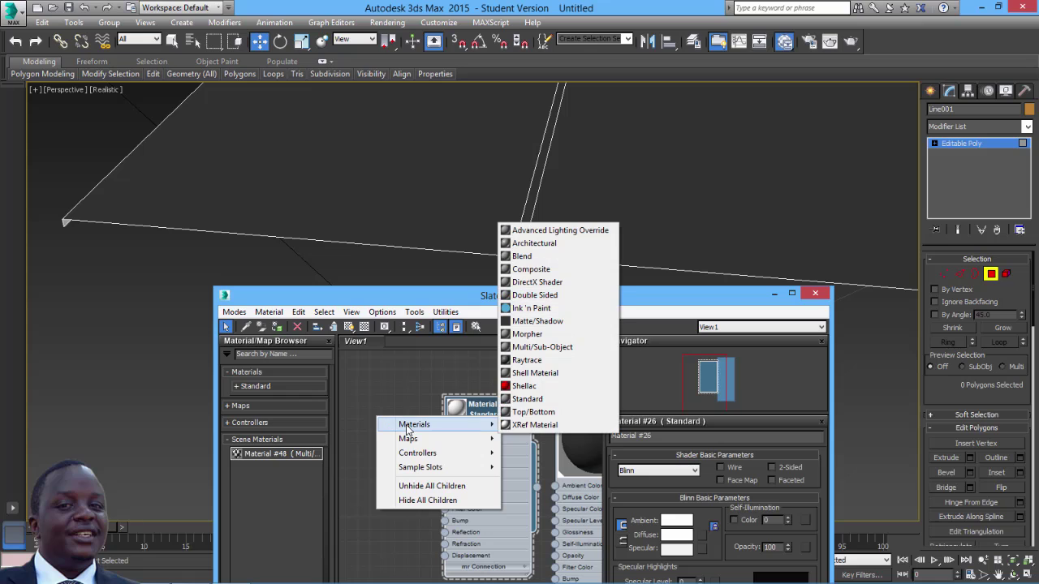
click(526, 399)
drag(375, 417, 379, 390)
double_click(378, 390)
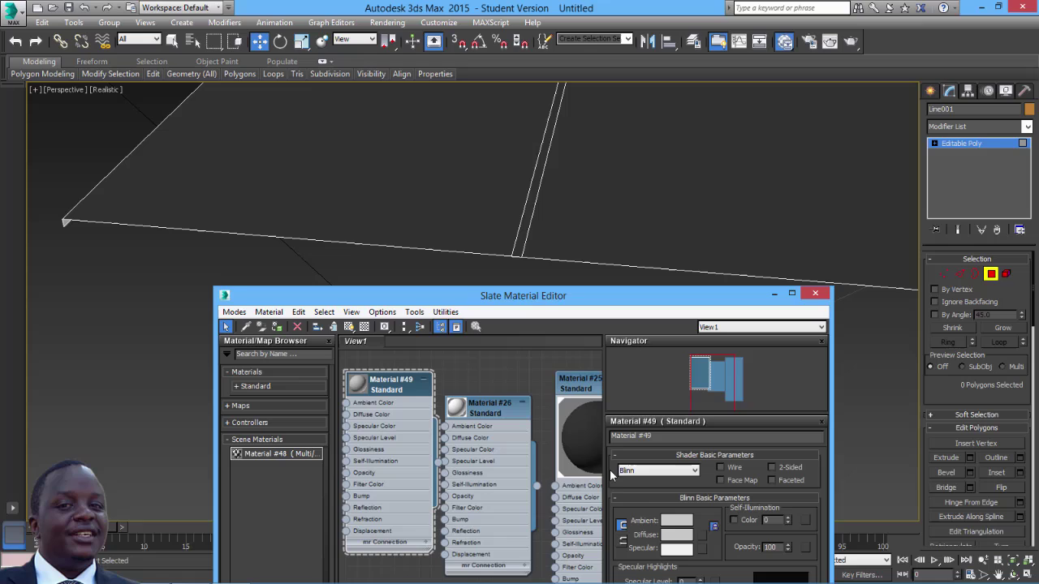
Set the third material's ambient and diffuse colour to bright yellow, RGB 255, 216, 0
click(677, 520)
drag(279, 101, 278, 90)
drag(365, 143, 372, 89)
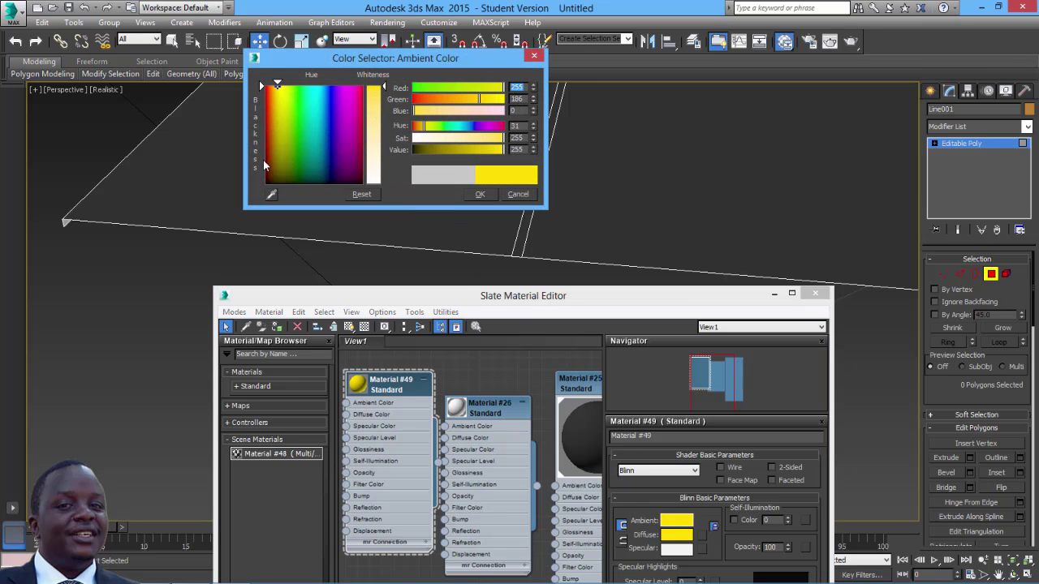
click(282, 89)
click(279, 88)
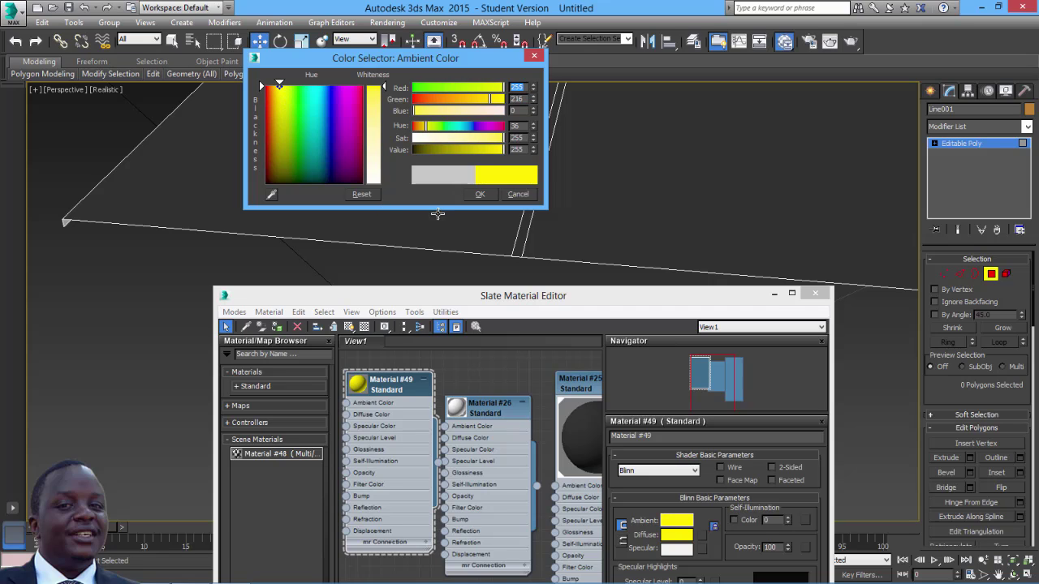
click(481, 194)
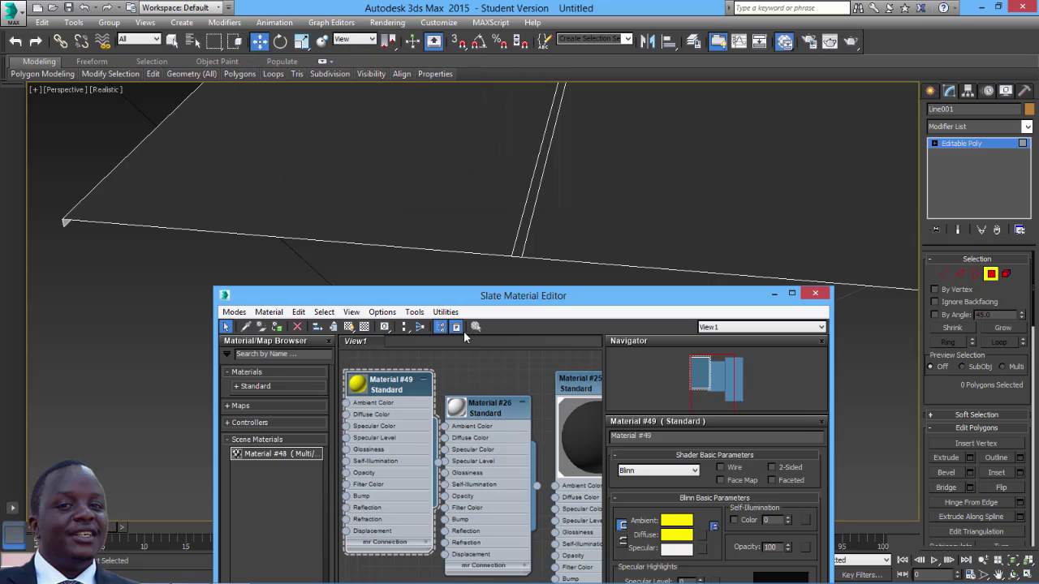
Ring-select the short edges across the road's centre strip, convert them to polygons, assign the yellow material and clear the selection
click(956, 275)
click(515, 258)
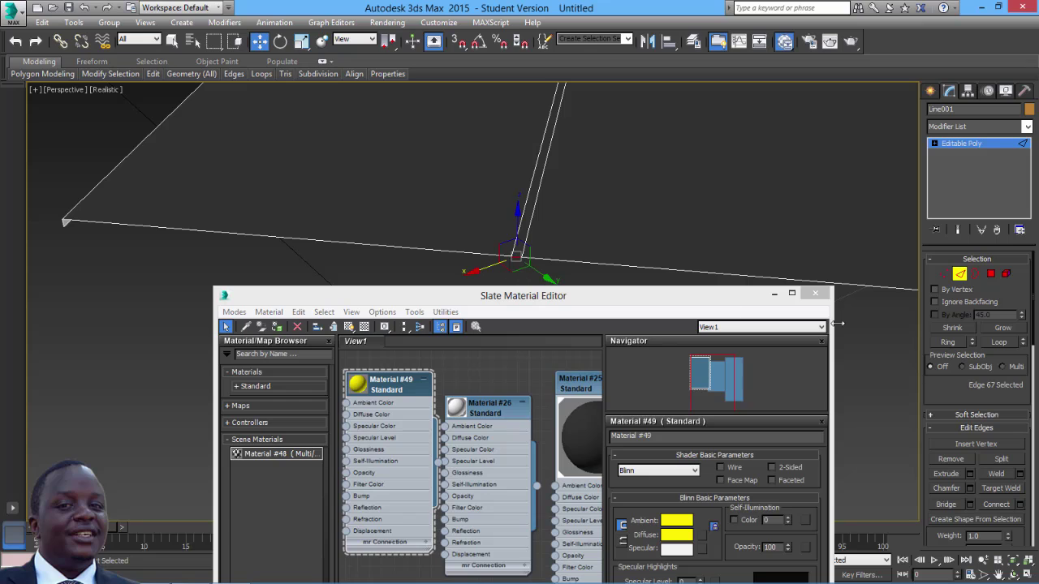
click(949, 342)
click(989, 274)
scroll(577, 241, down, 10)
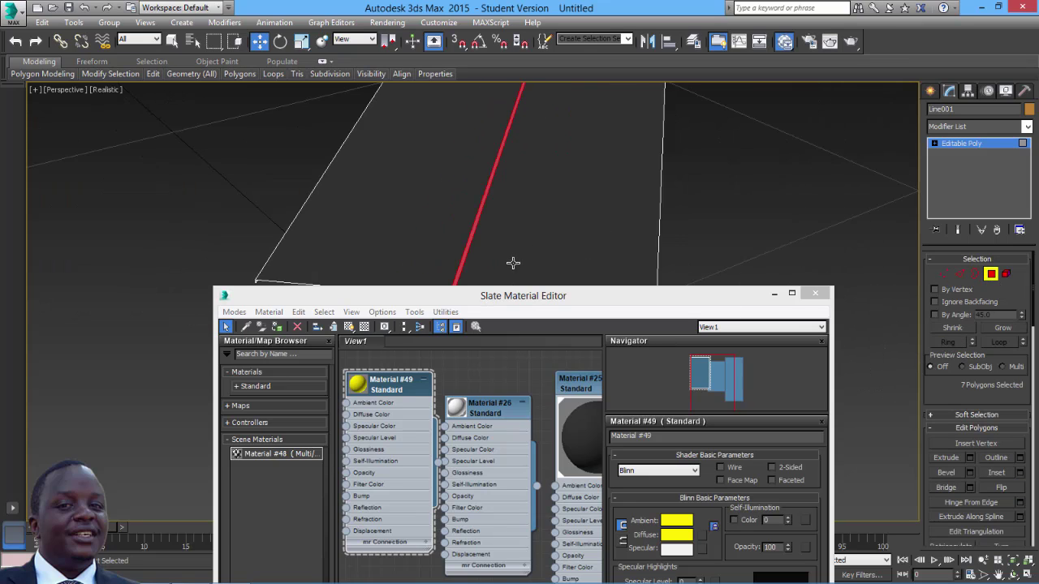
scroll(592, 228, up, 10)
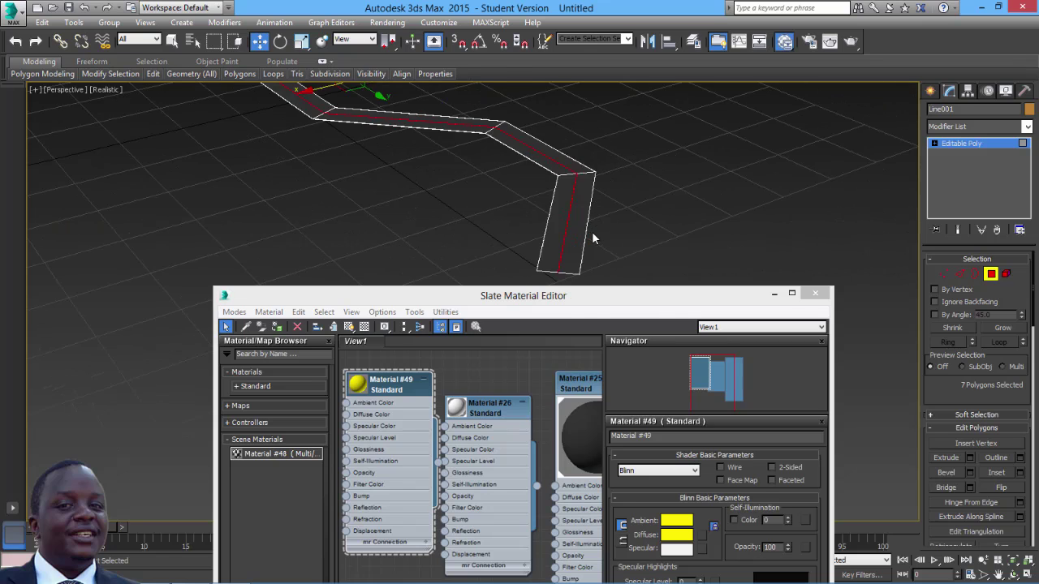
right_click(367, 388)
click(406, 59)
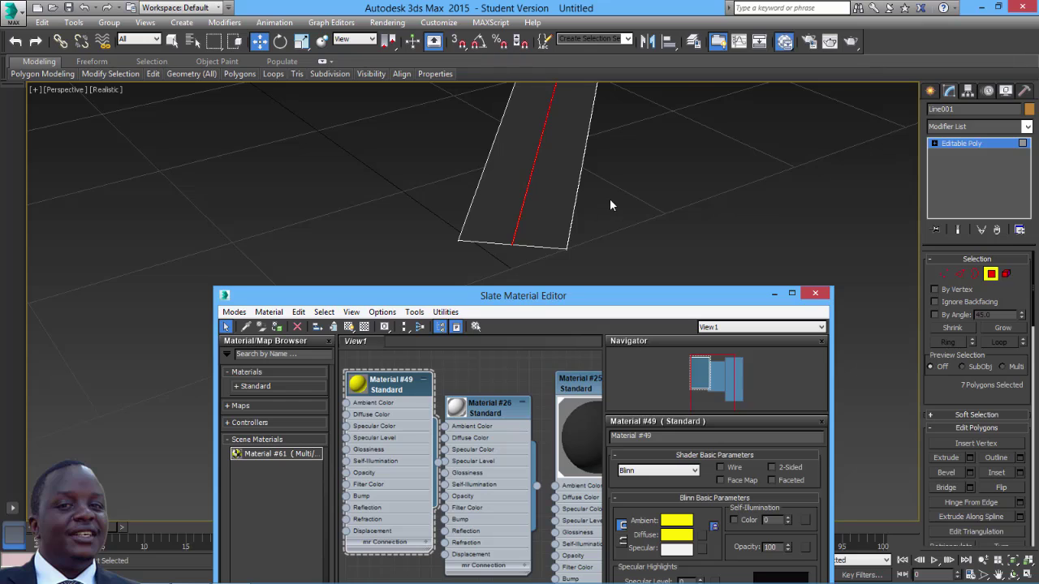
mouse_move(610, 200)
middle_down()
mouse_move(595, 218)
mouse_move(606, 201)
middle_up()
click(594, 217)
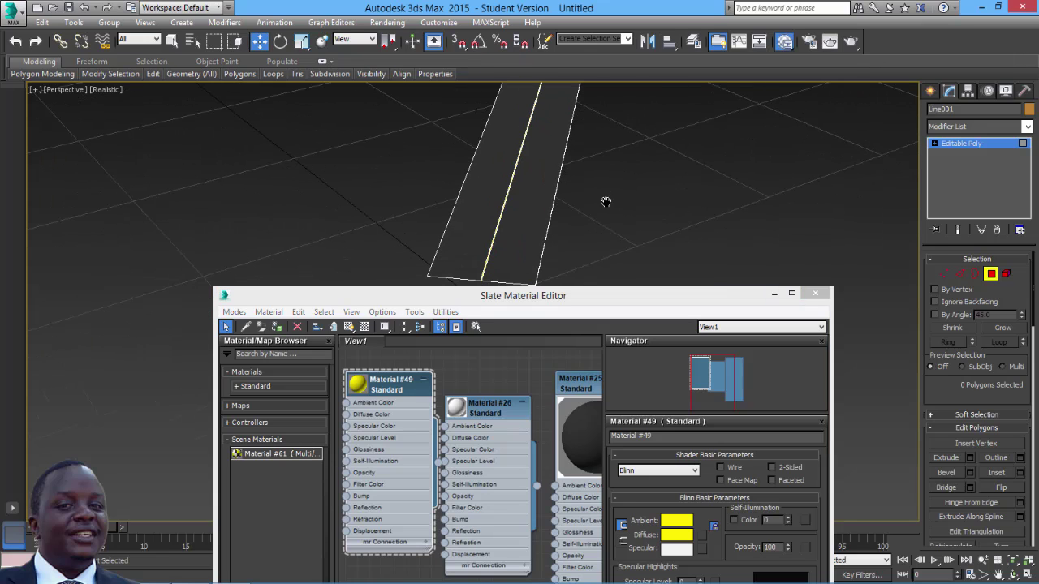
Close the Slate Material Editor and leave the road's polygon sub-object level
click(816, 296)
middle_drag(646, 336, 649, 382)
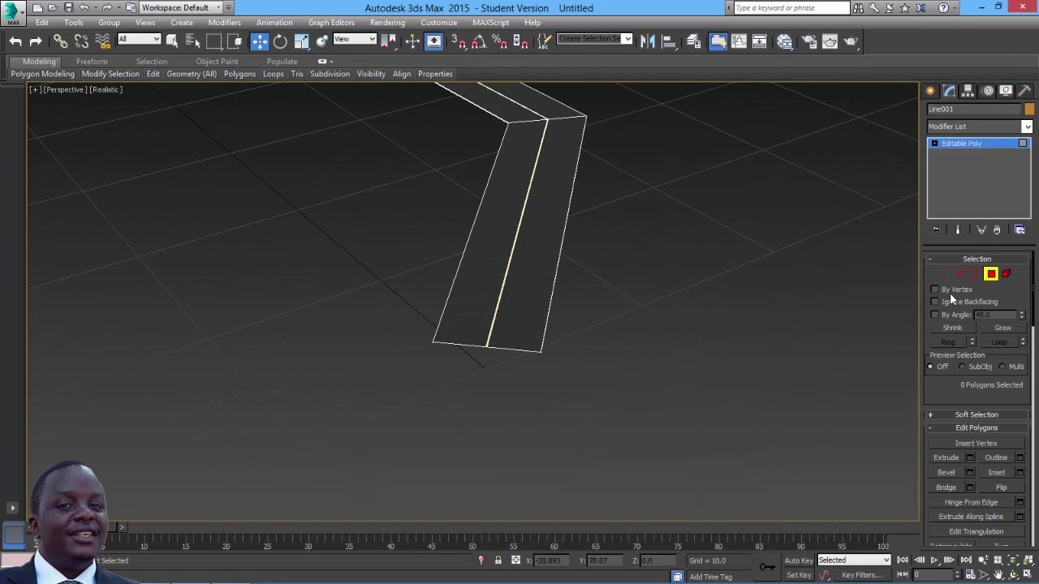
click(990, 276)
middle_drag(647, 298, 619, 420)
click(710, 39)
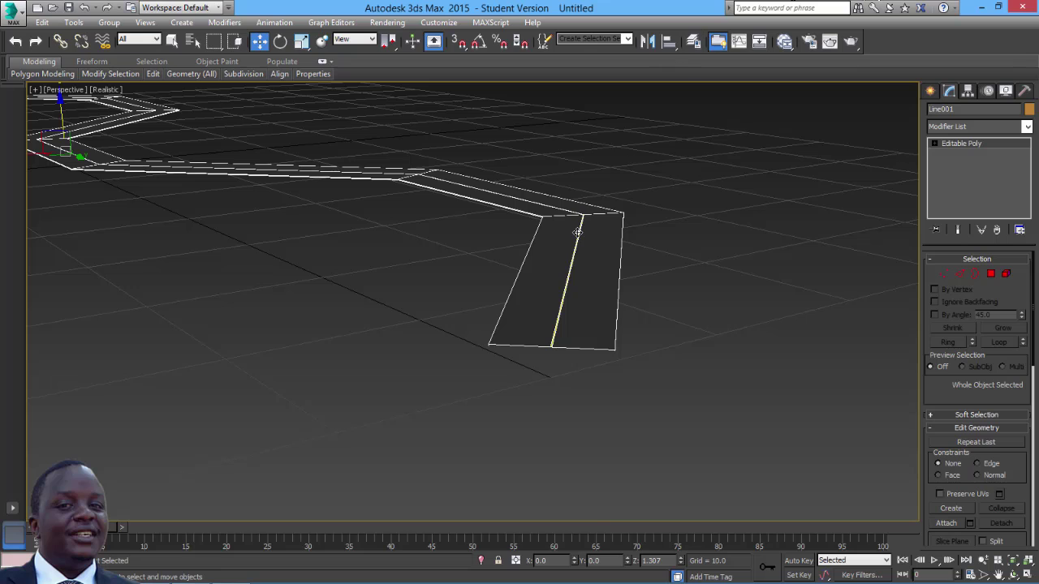
Apply a MeshSmooth modifier to the road and set its subdivision iterations to 3
click(224, 21)
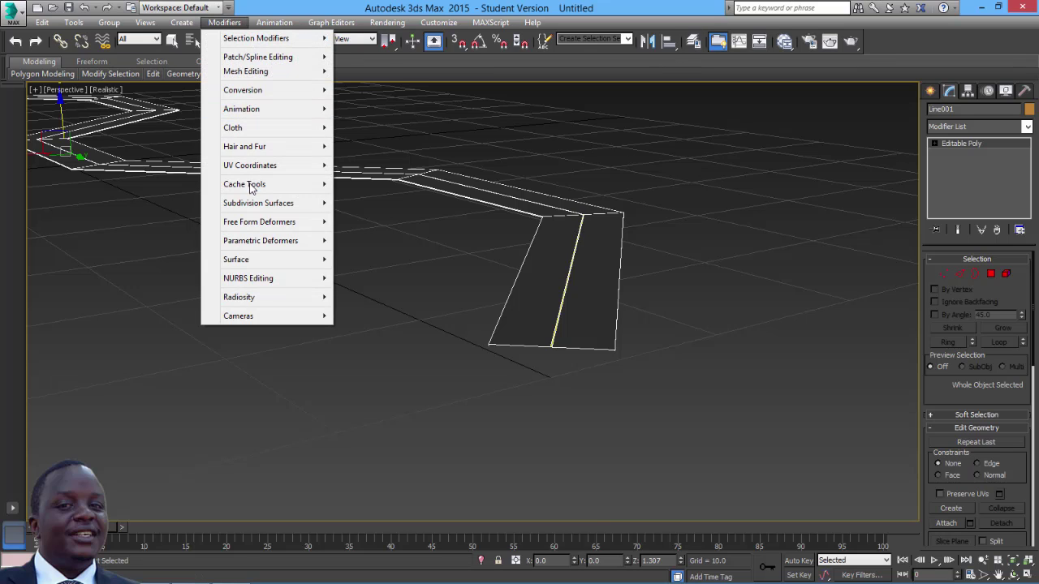
mouse_move(252, 168)
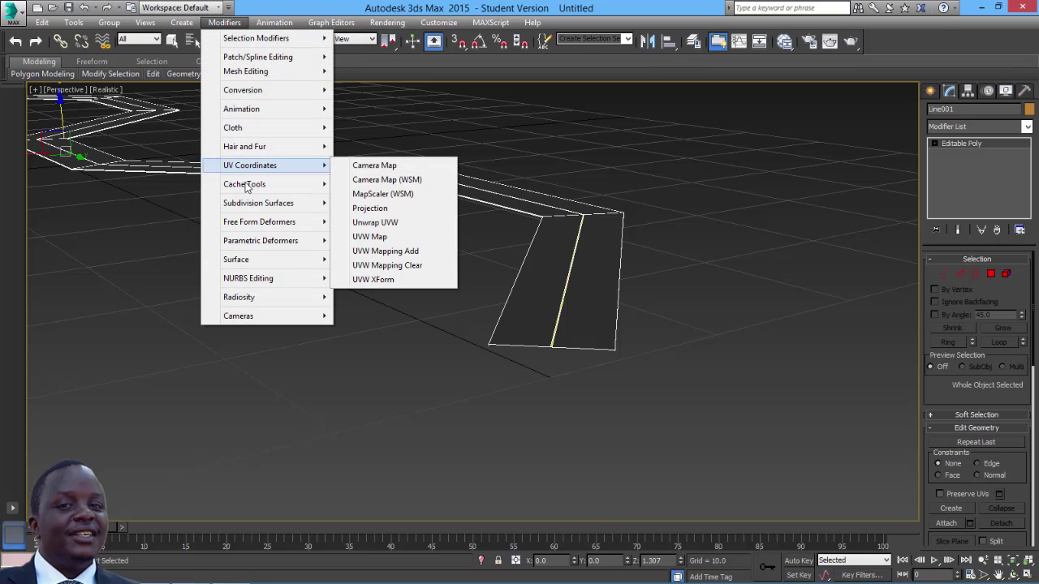
mouse_move(258, 203)
click(360, 216)
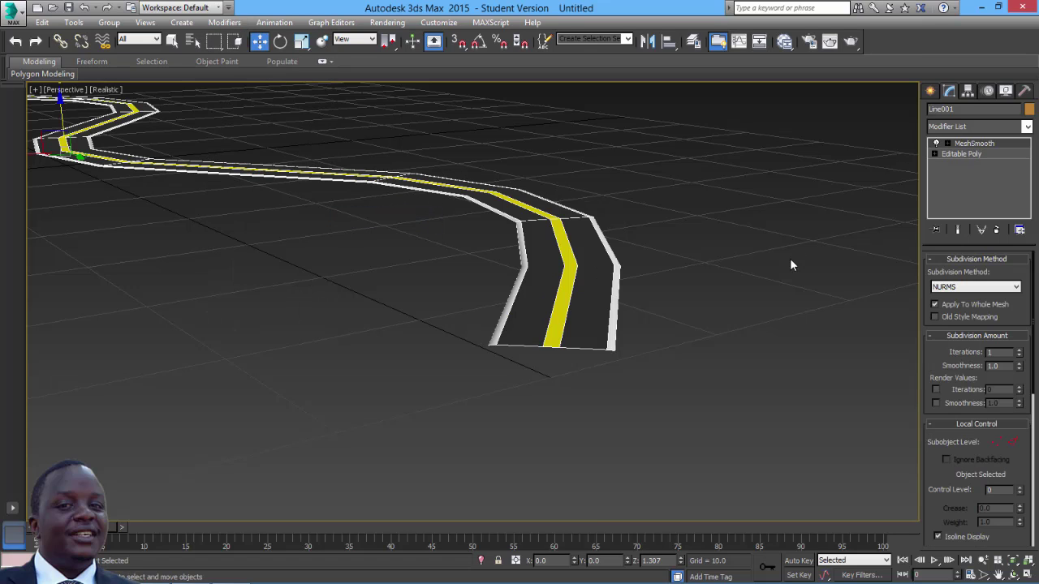
click(1019, 349)
click(1020, 351)
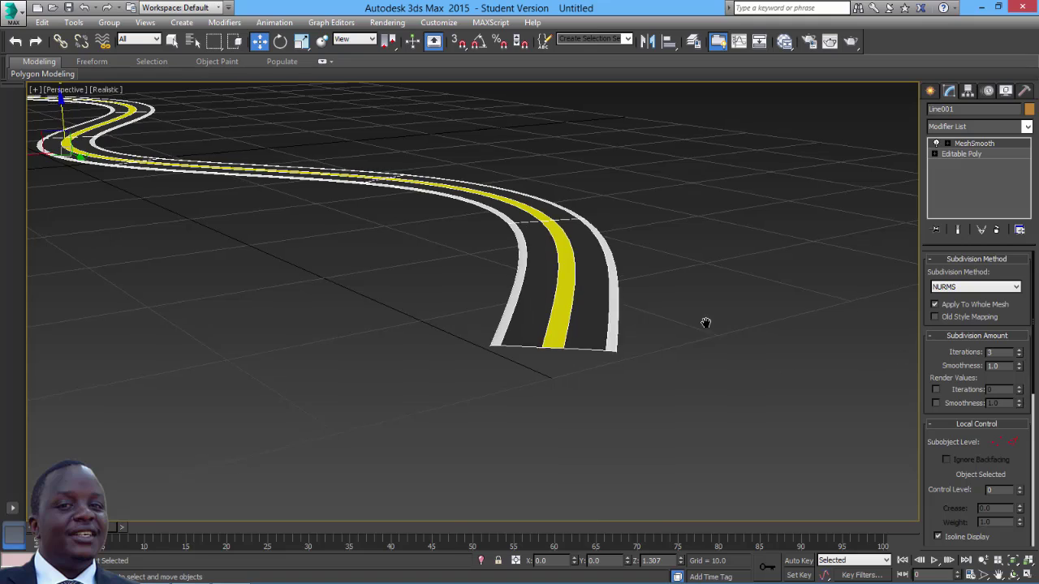
Examine the smoothed road's yellow centre line and white edge bands from close up and farther away
scroll(702, 325, up, 4)
middle_drag(636, 304, 707, 272)
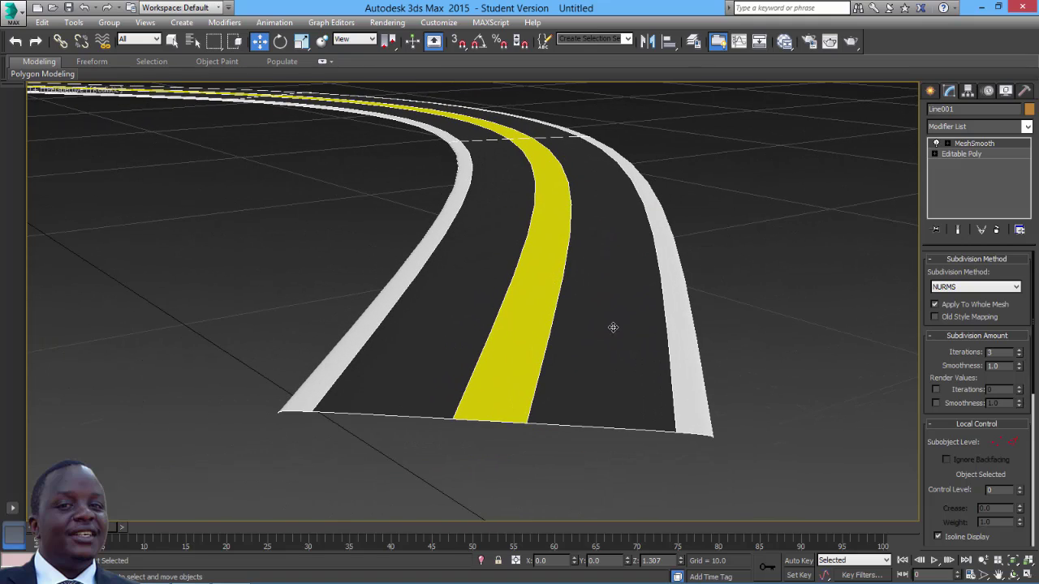
middle_drag(612, 328, 605, 299)
scroll(605, 300, up, 2)
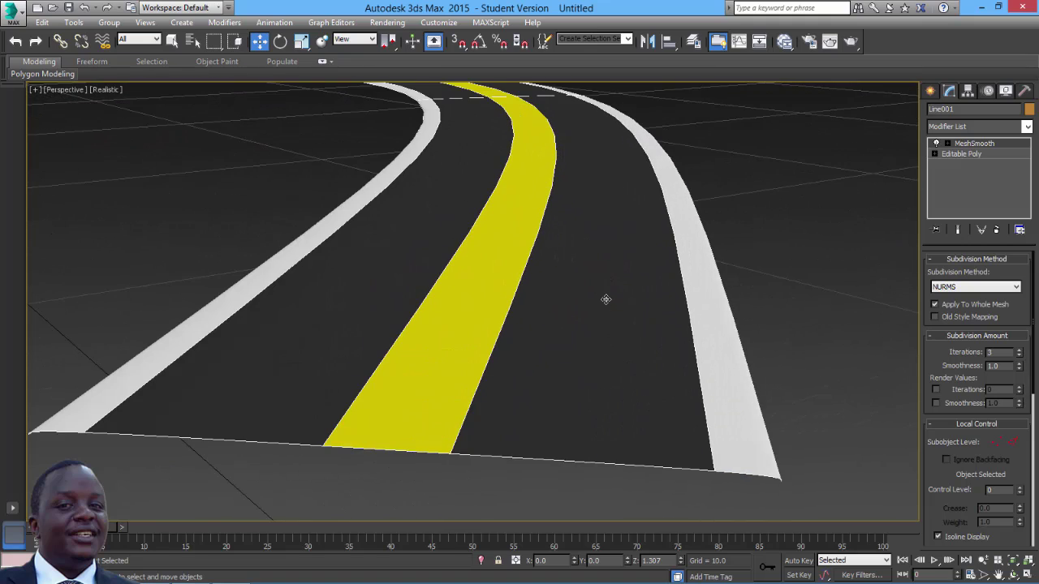
scroll(605, 300, down, 5)
middle_drag(690, 430, 629, 293)
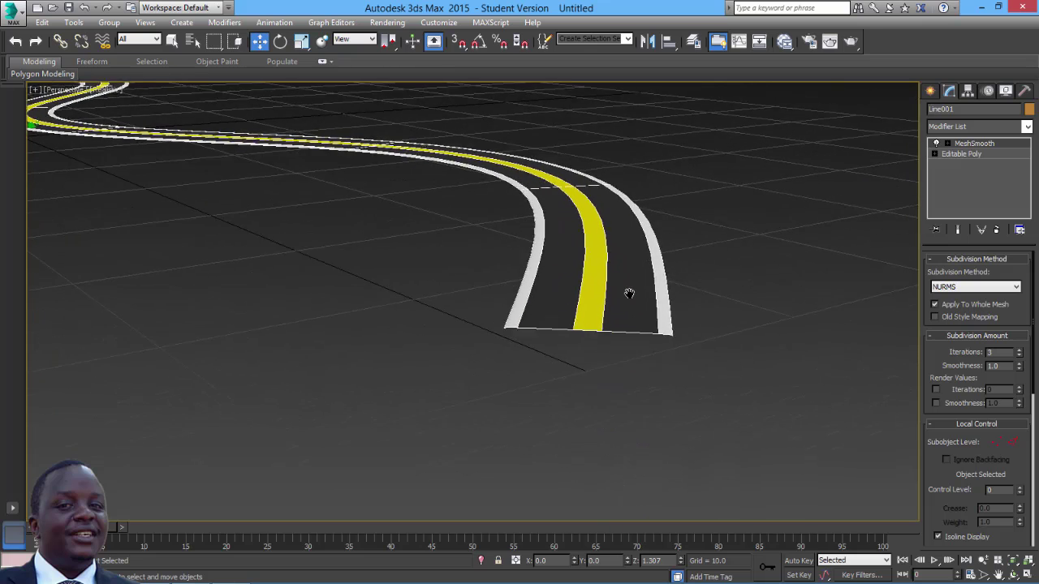
scroll(629, 293, up, 3)
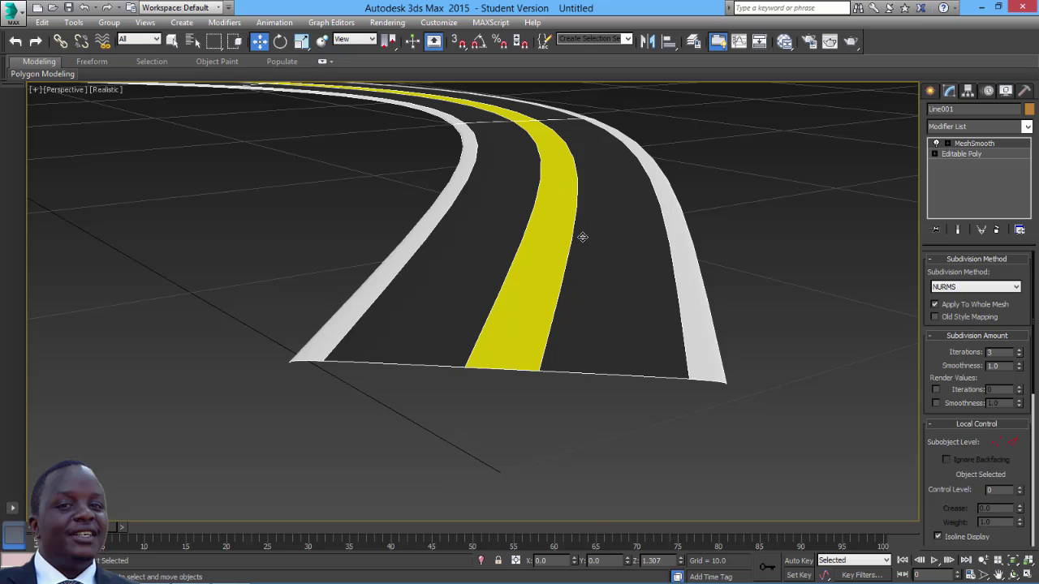
alt+middle_drag(582, 237, 577, 236)
Go to the Edge level of the Editable Poly beneath MeshSmooth and turn on the end-result display
click(935, 154)
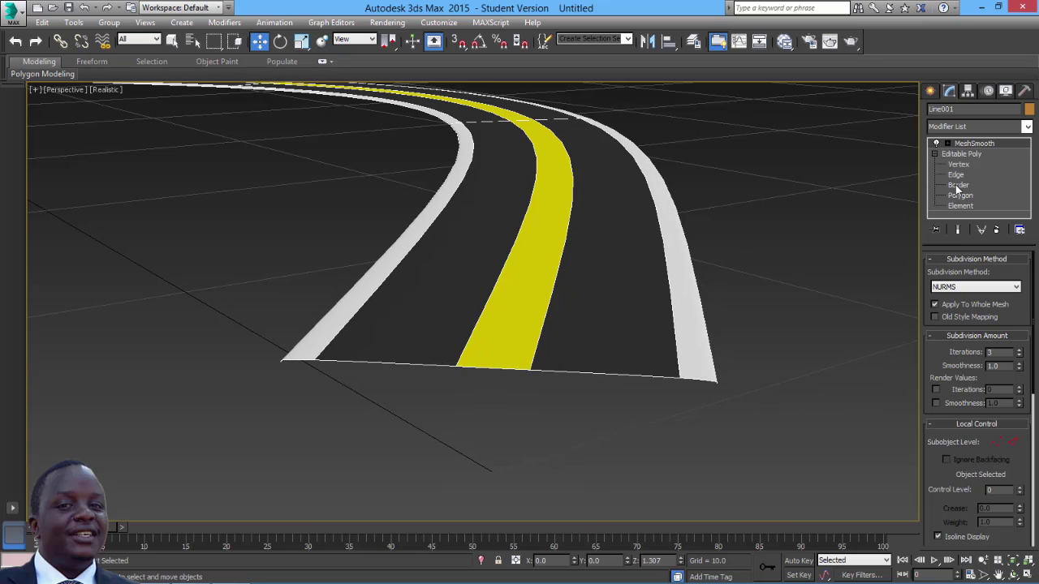
click(954, 176)
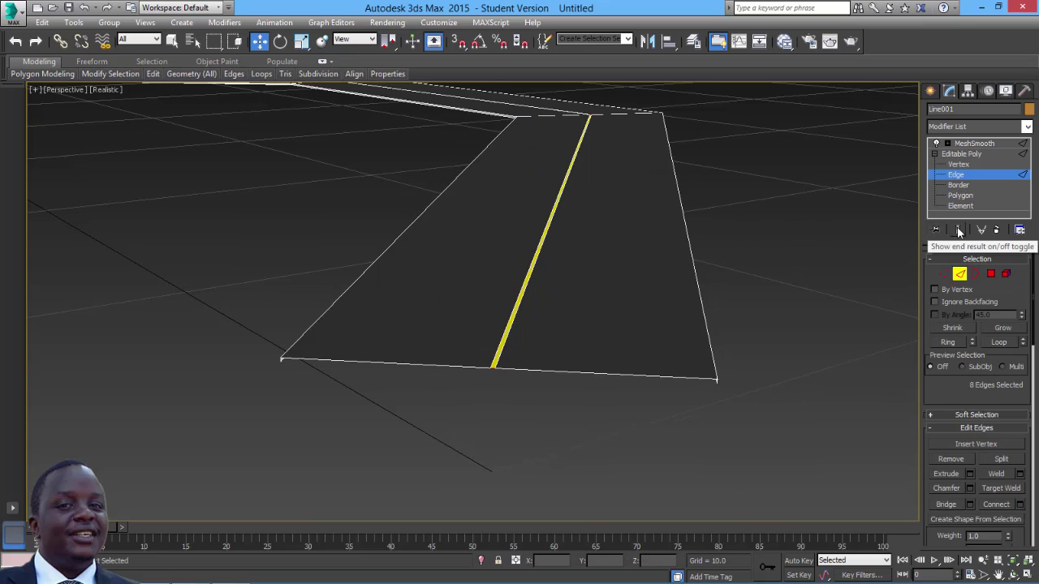
click(958, 232)
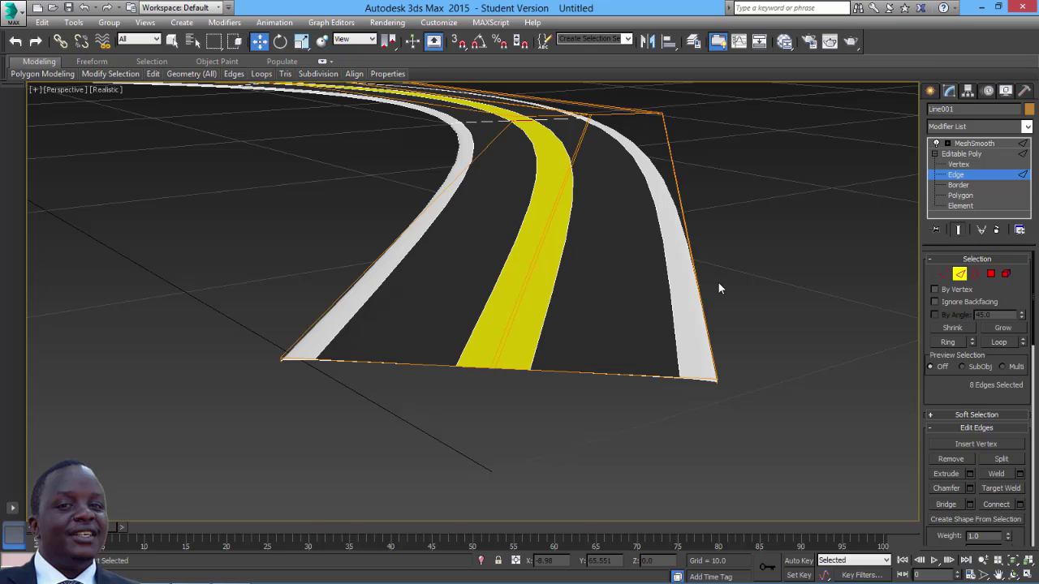
Ring-select the cross edges of the lane right of the centre line and connect them with 1 segment, pinch 0 and slide 94
middle_drag(718, 282, 720, 258)
click(626, 341)
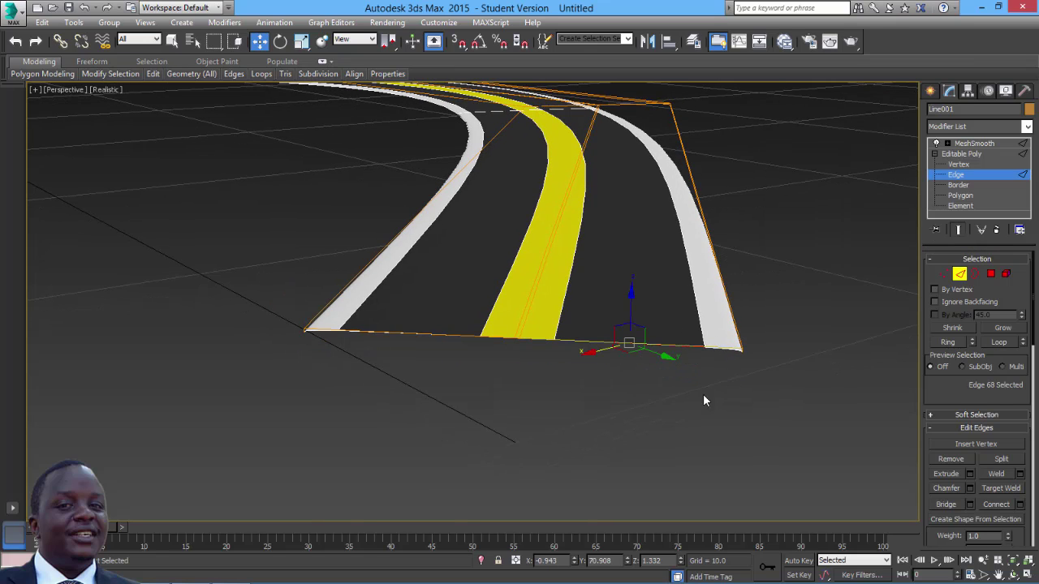
click(947, 342)
click(1020, 504)
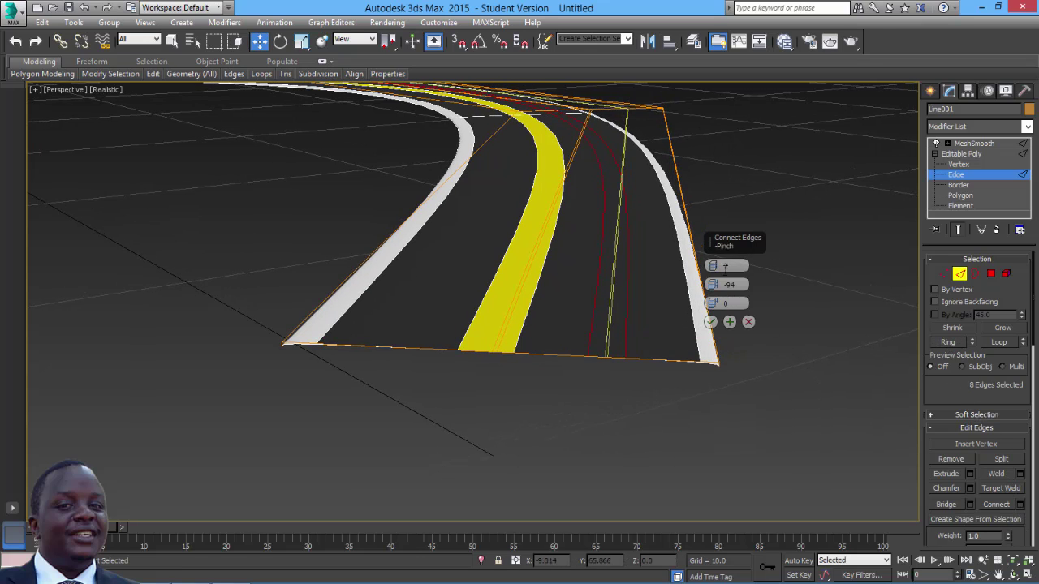
drag(711, 264, 718, 295)
drag(721, 287, 720, 282)
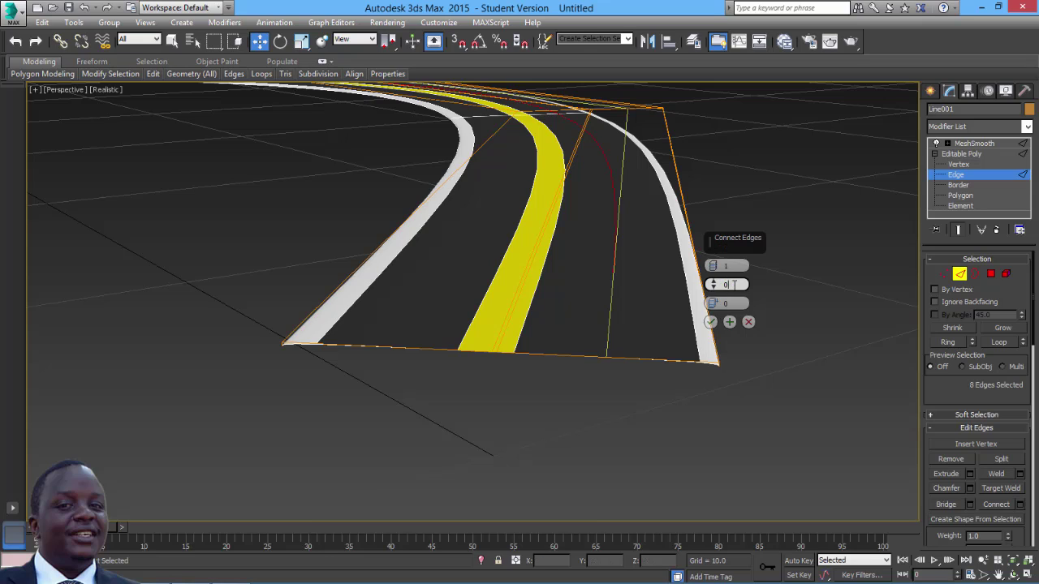
key(Return)
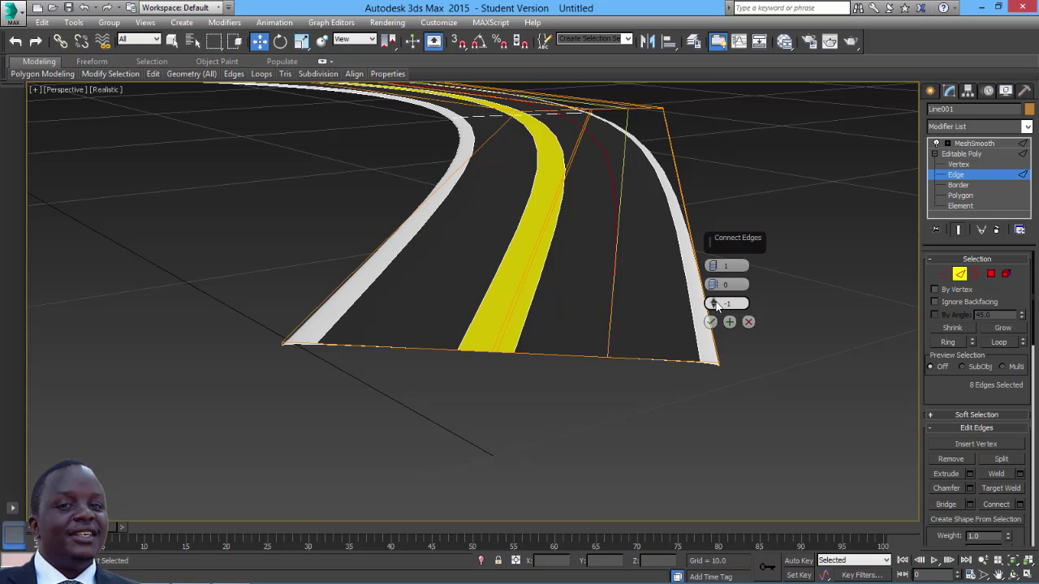
drag(713, 303, 657, 59)
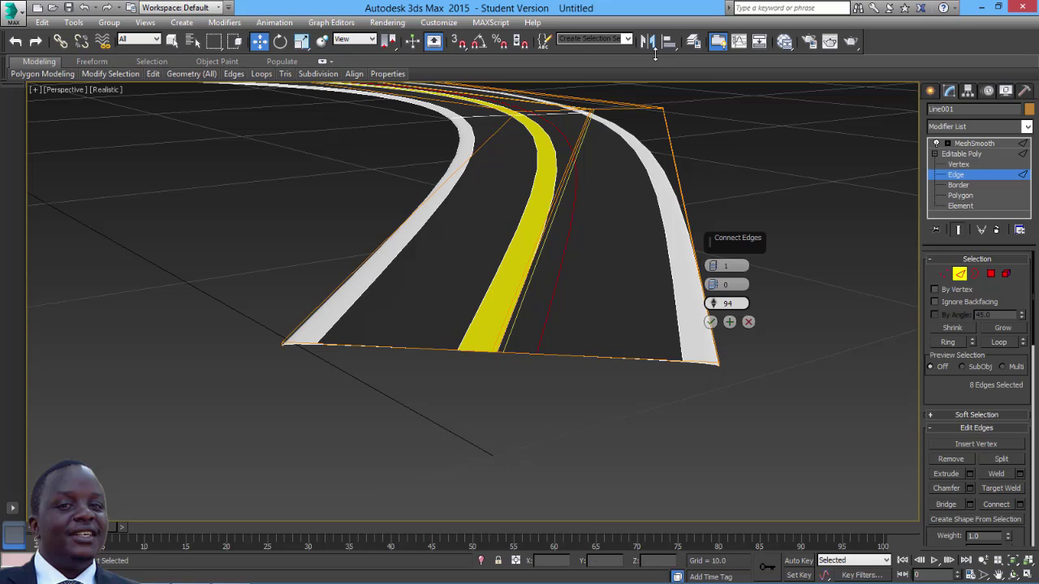
click(710, 321)
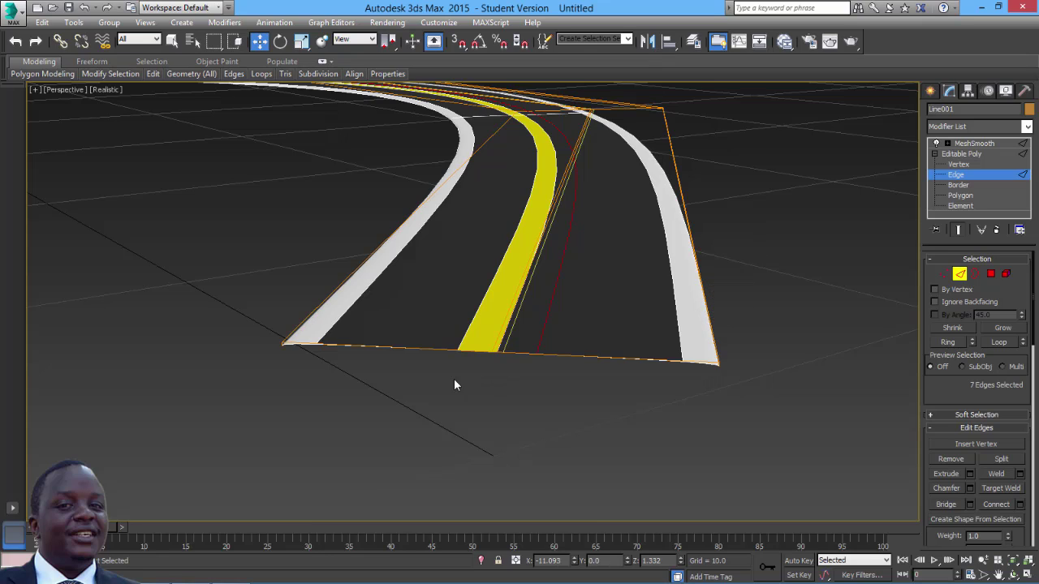
Ring-select the cross edges of the lane left of the centre line and connect them with 1 segment, pinch 0 and slide 94
click(429, 347)
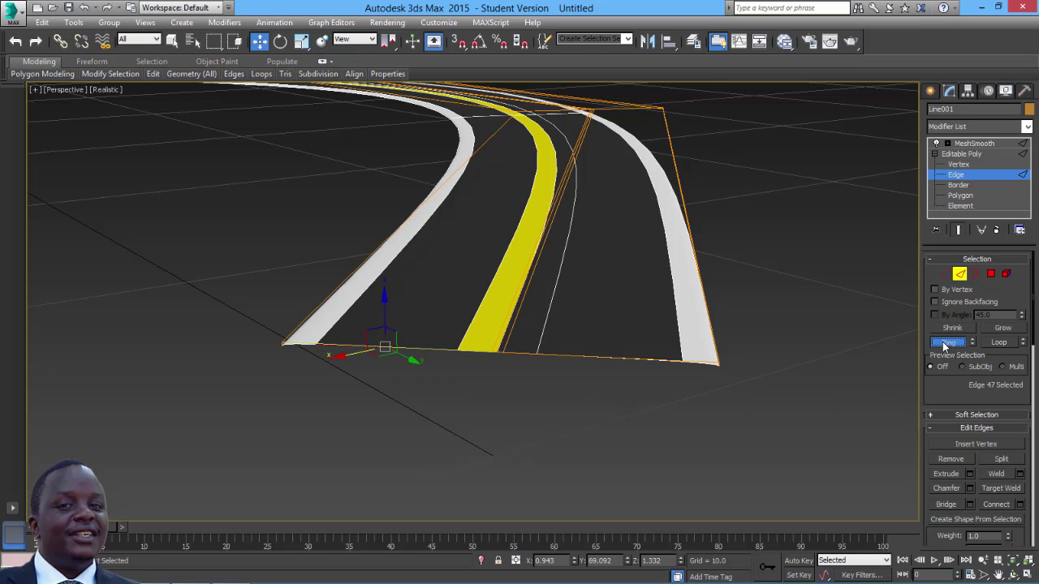
click(945, 343)
click(1019, 504)
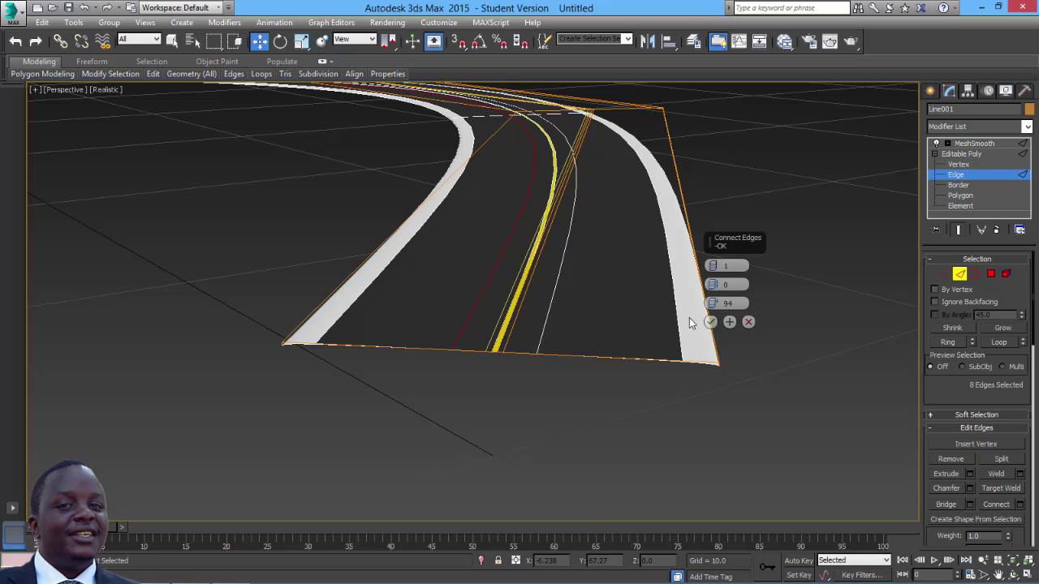
click(710, 323)
click(728, 205)
Ring-select the right lane's cross edges and connect them near the outer white edge with 1 segment, pinch 0 and slide -77
middle_drag(729, 205, 737, 245)
click(637, 445)
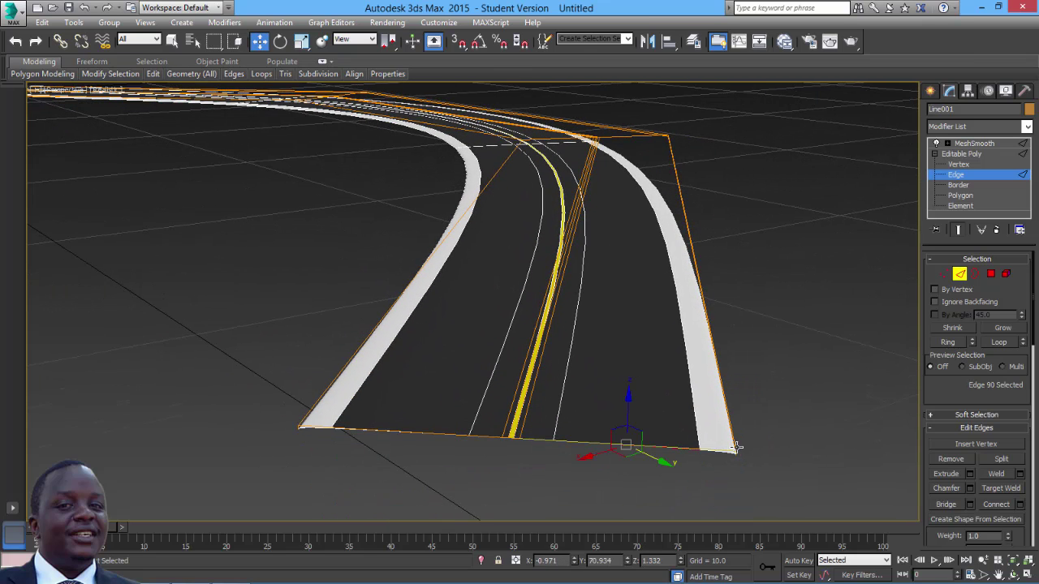
click(949, 343)
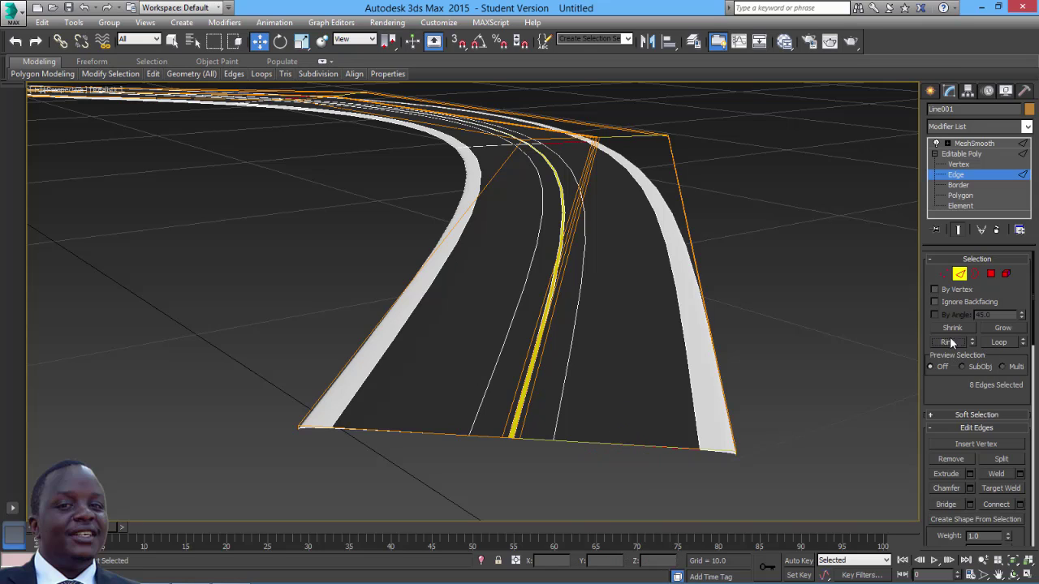
click(1020, 505)
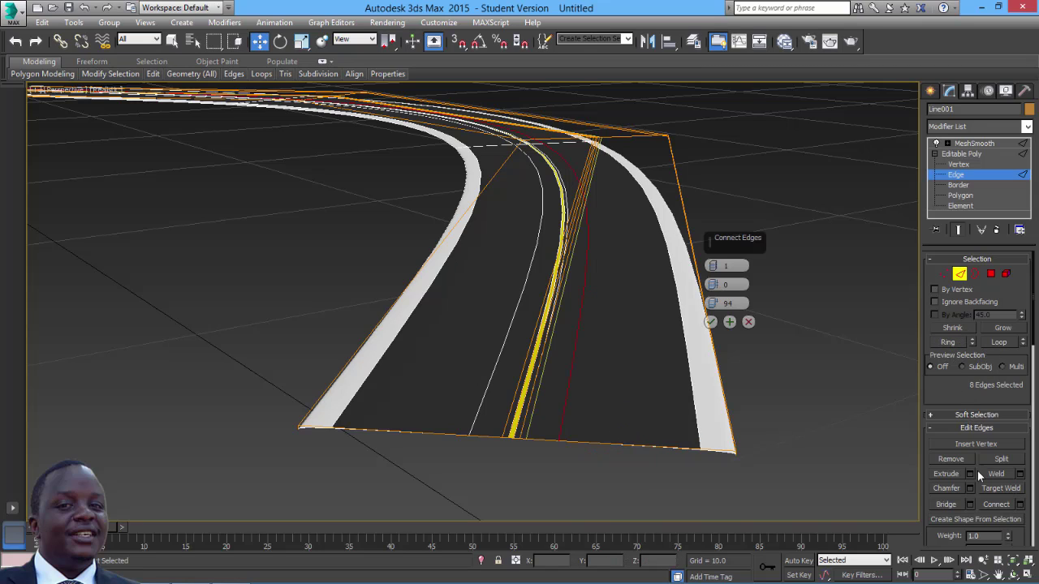
drag(714, 303, 837, 163)
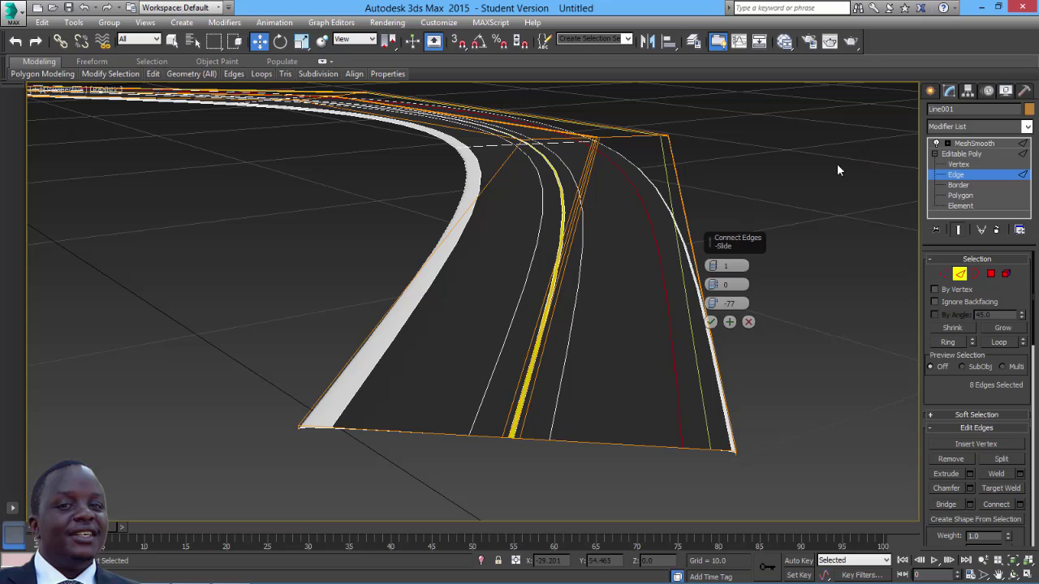
click(711, 321)
Ring-select the left lane's cross edges, connect them near its outer white edge with slide -77, and clear the edge selection
click(412, 431)
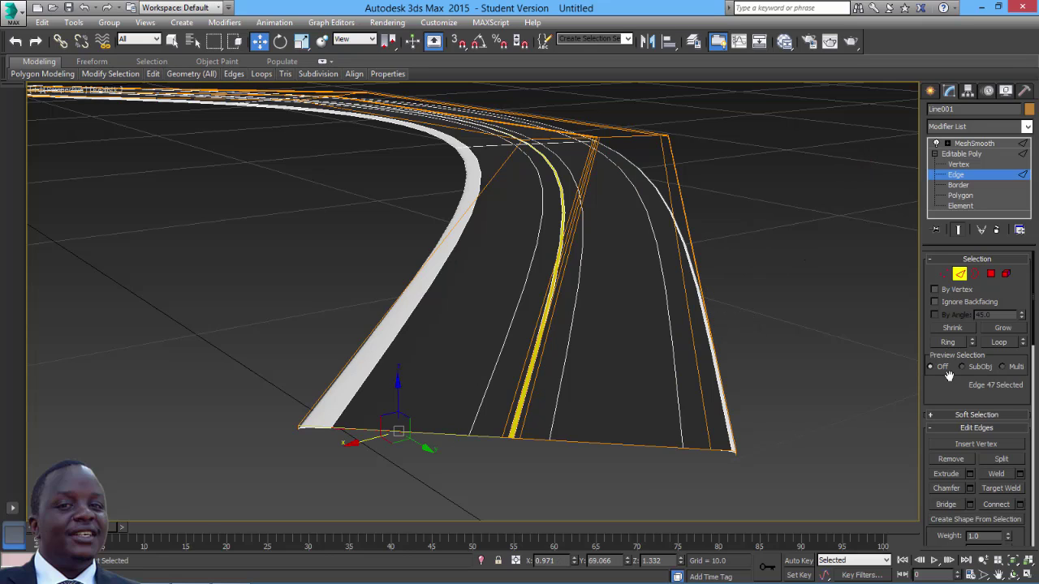
click(953, 340)
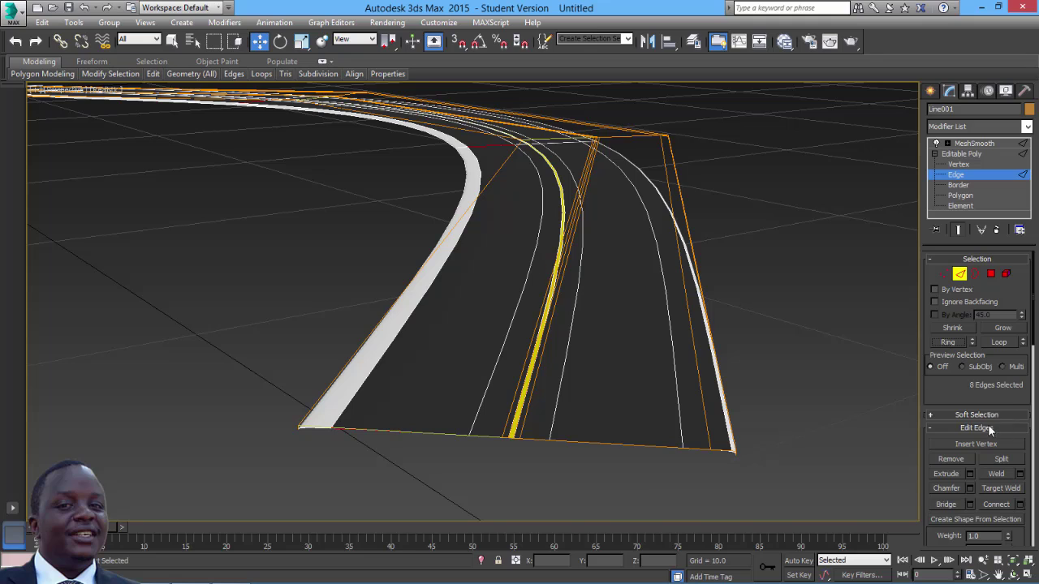
click(1019, 504)
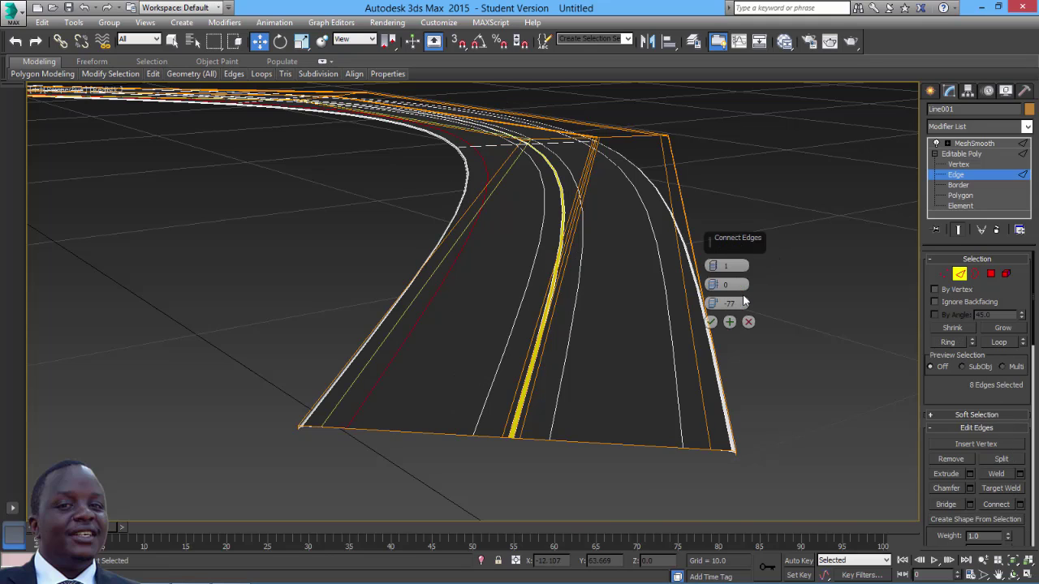
click(710, 321)
click(754, 195)
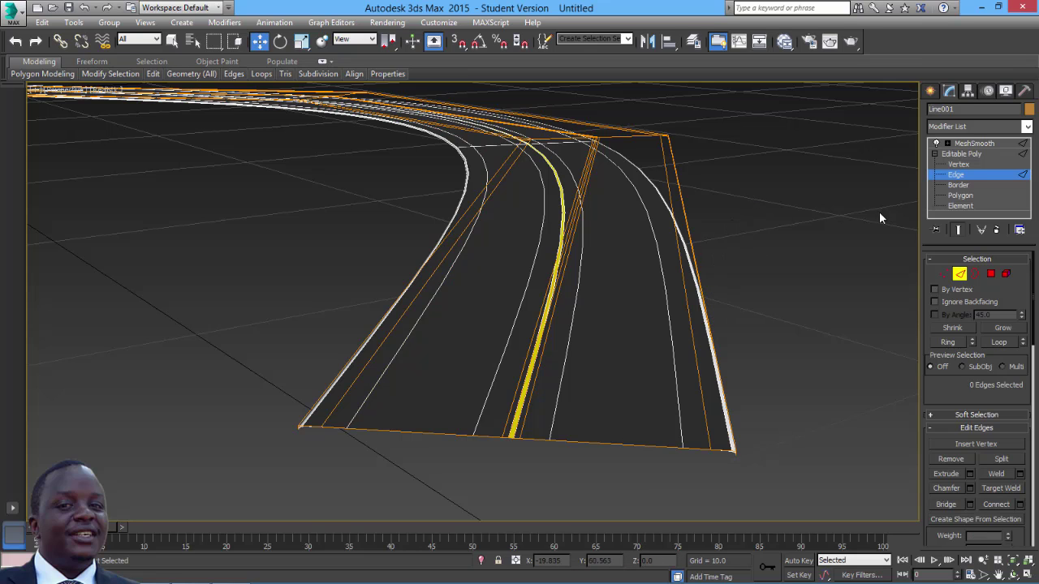
Leave the Edge level, deselect the road and render the Perspective view close to the nearest bend
click(965, 154)
click(785, 201)
middle_drag(759, 199, 770, 293)
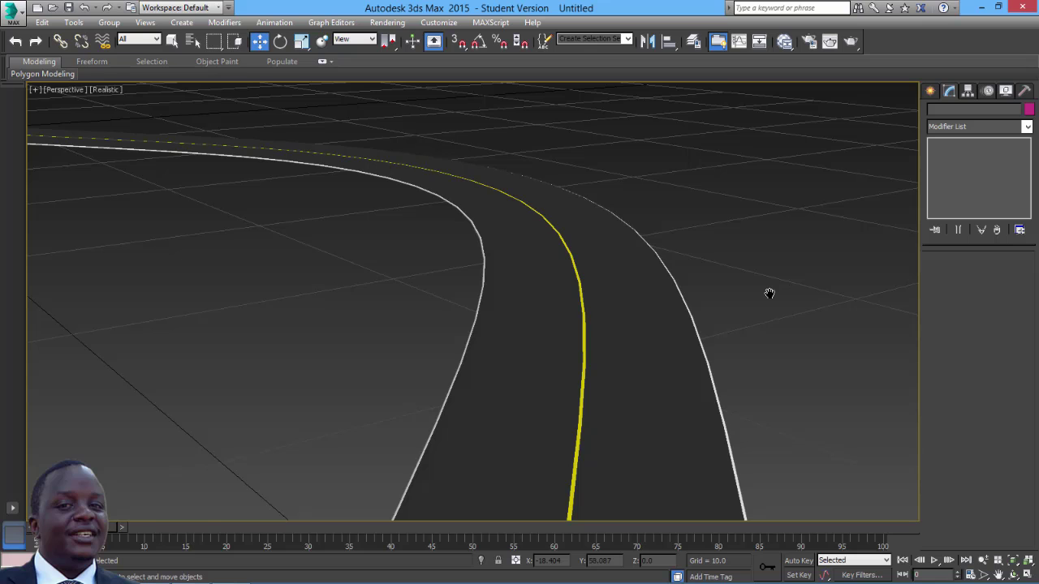
click(388, 22)
click(395, 37)
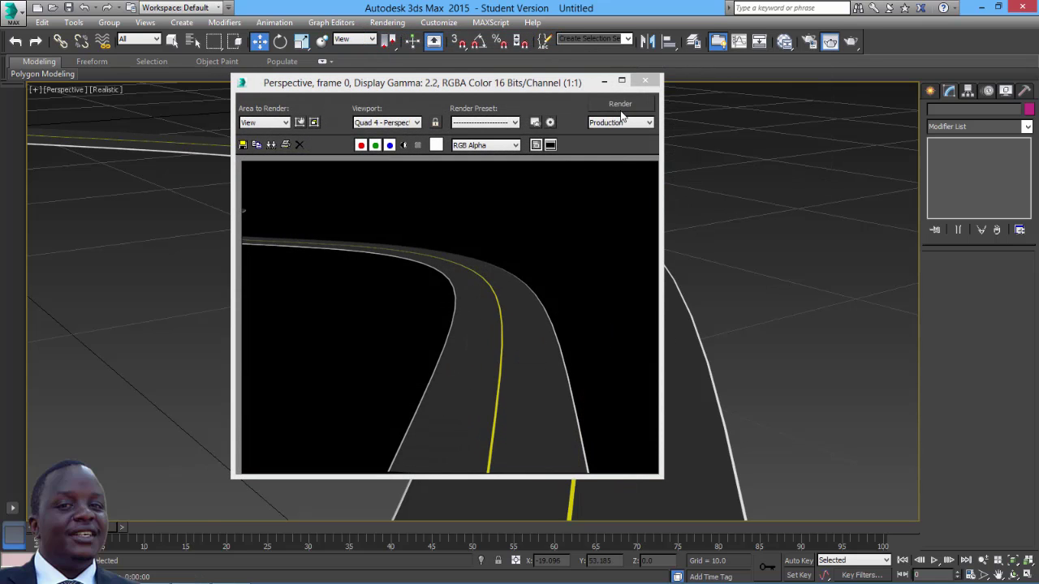
click(644, 81)
Render the Perspective view again from farther back so that the whole winding road is framed
scroll(606, 235, down, 8)
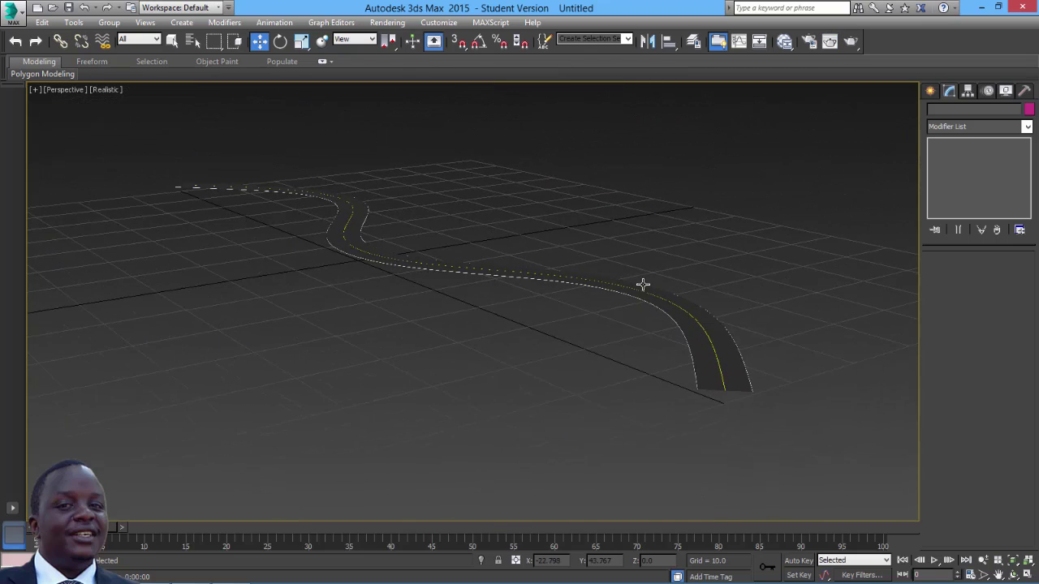
scroll(573, 257, up, 5)
click(381, 24)
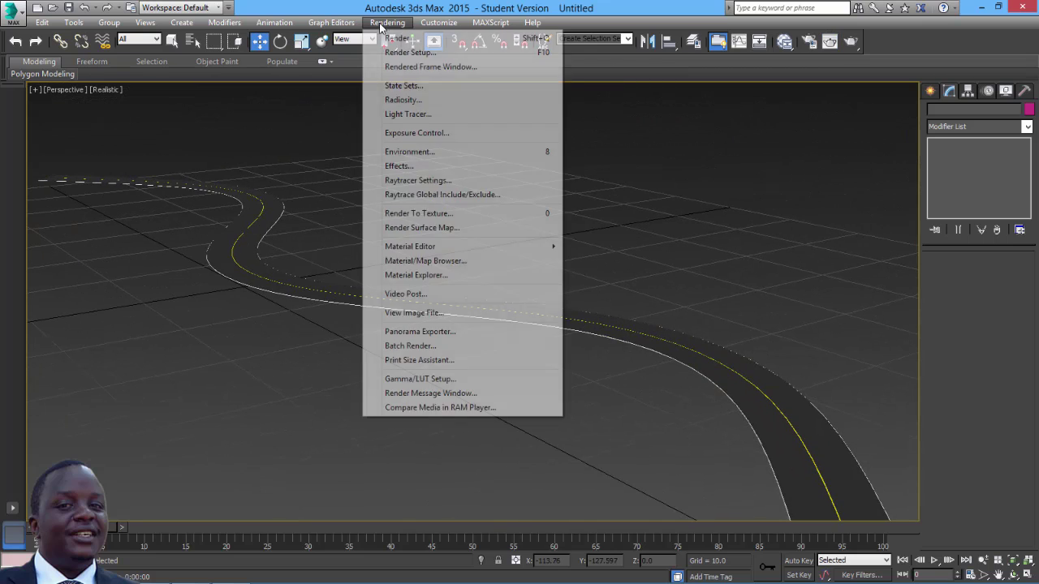
click(404, 53)
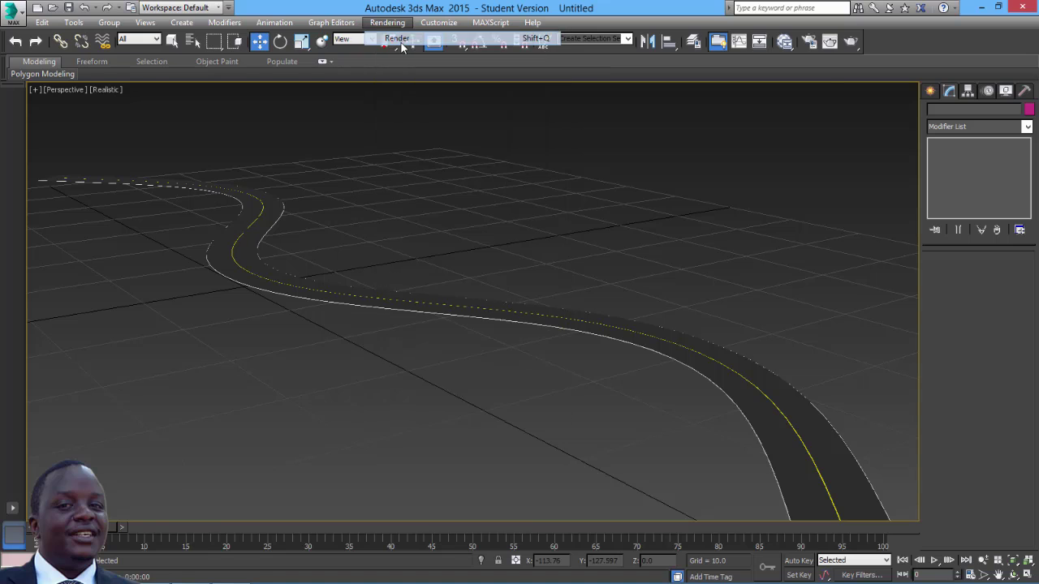
click(645, 82)
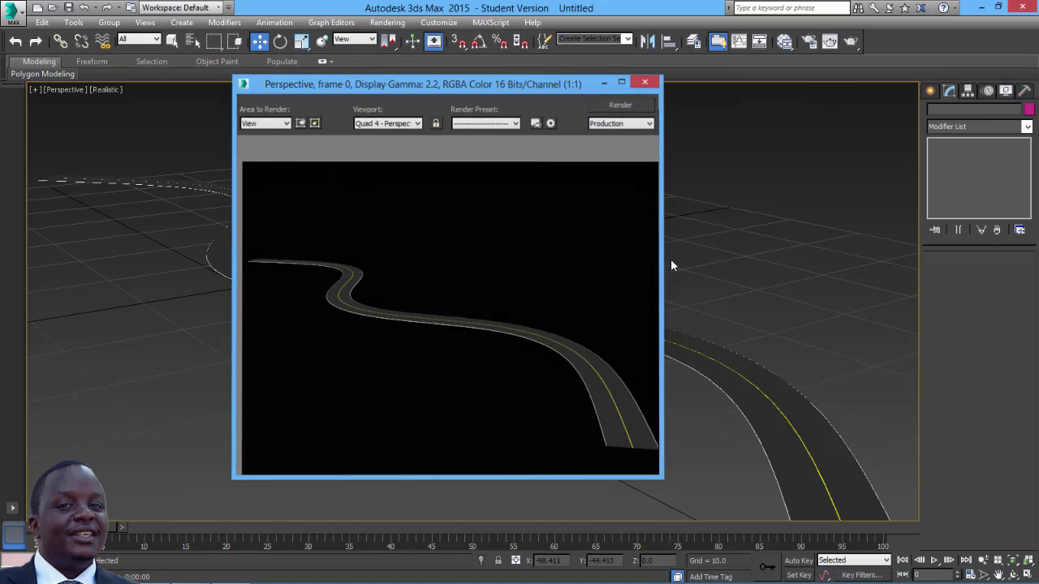
Examine the thin yellow centre line and white edge lines along the road's bends, up close and from a distance
scroll(665, 301, up, 3)
middle_drag(580, 287, 787, 228)
scroll(714, 242, down, 4)
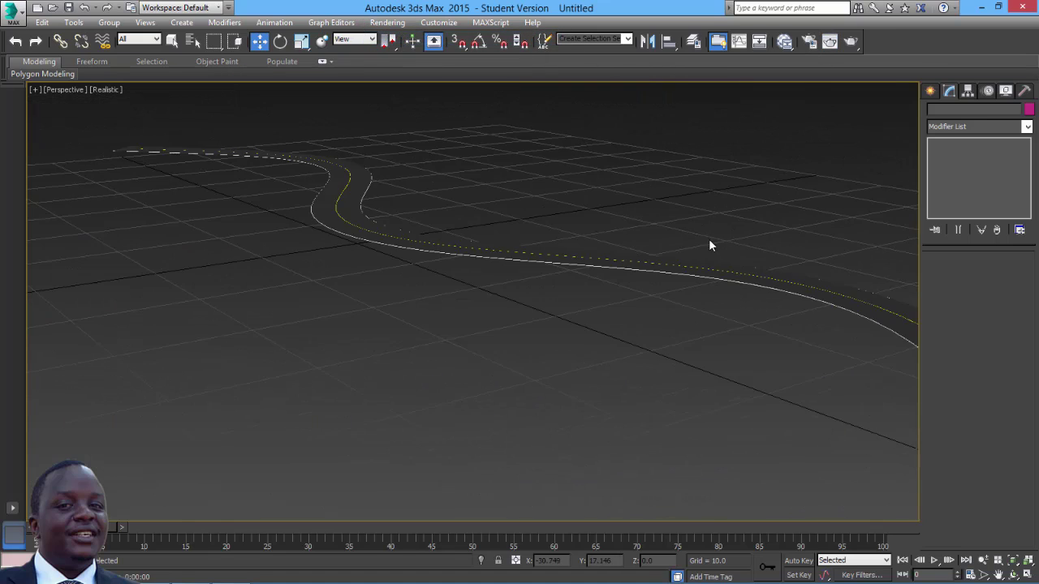
middle_drag(710, 244, 698, 295)
scroll(419, 303, up, 3)
middle_drag(423, 283, 496, 333)
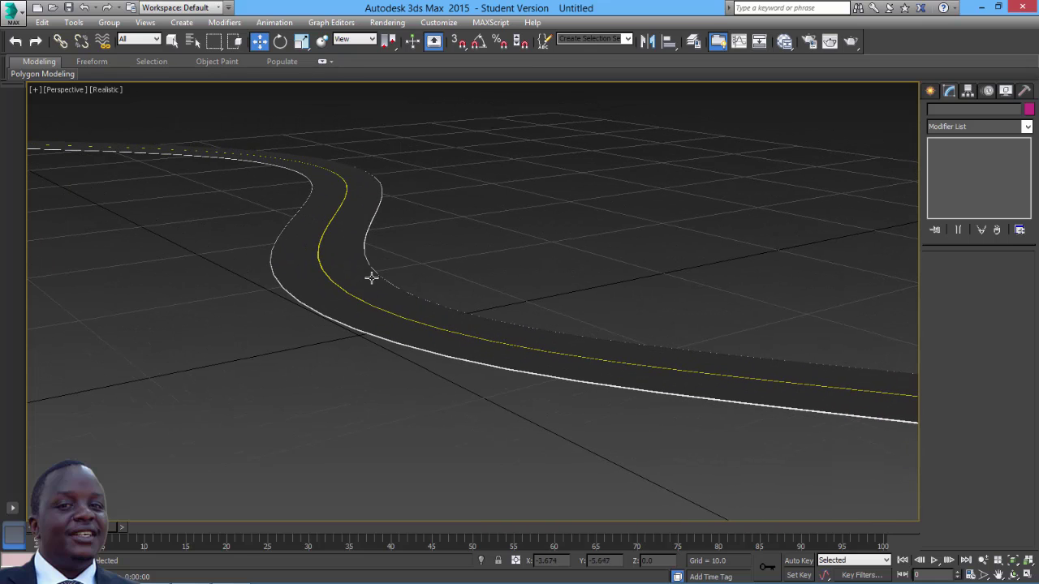
scroll(538, 292, up, 5)
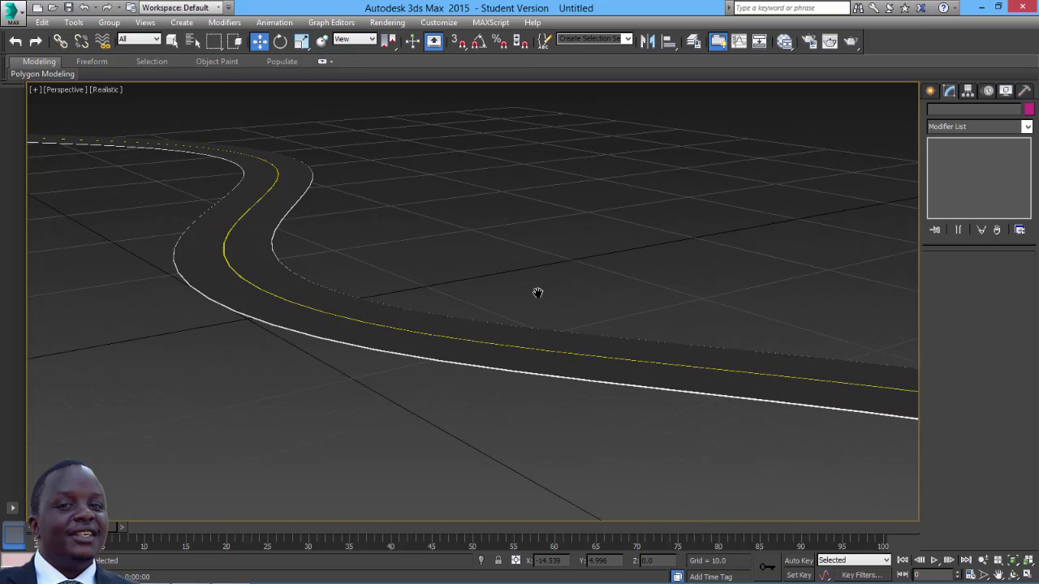
middle_drag(560, 301, 365, 280)
scroll(418, 251, down, 5)
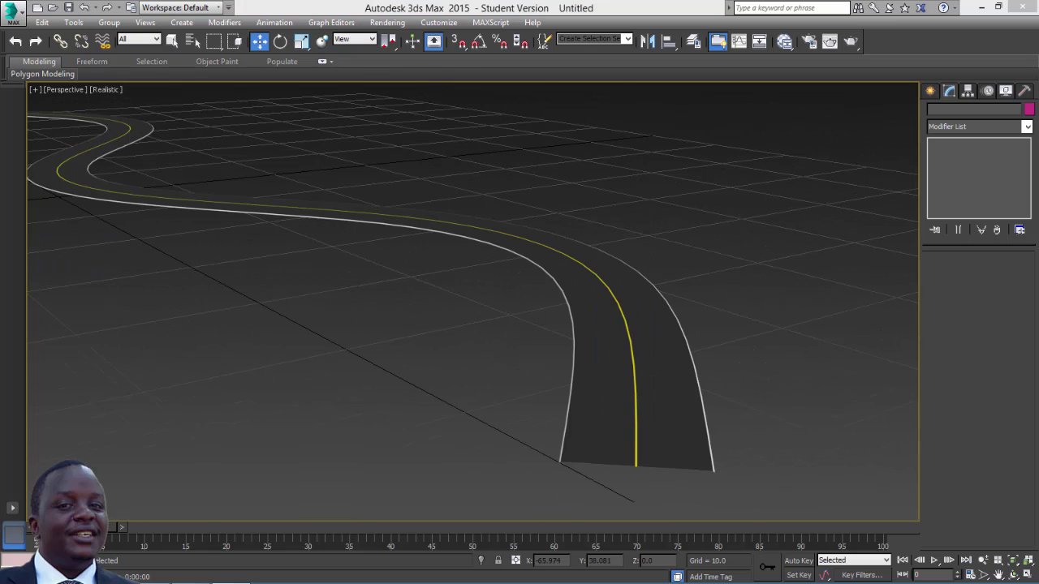
Select the road and switch off the MeshSmooth modifier's effect
click(569, 302)
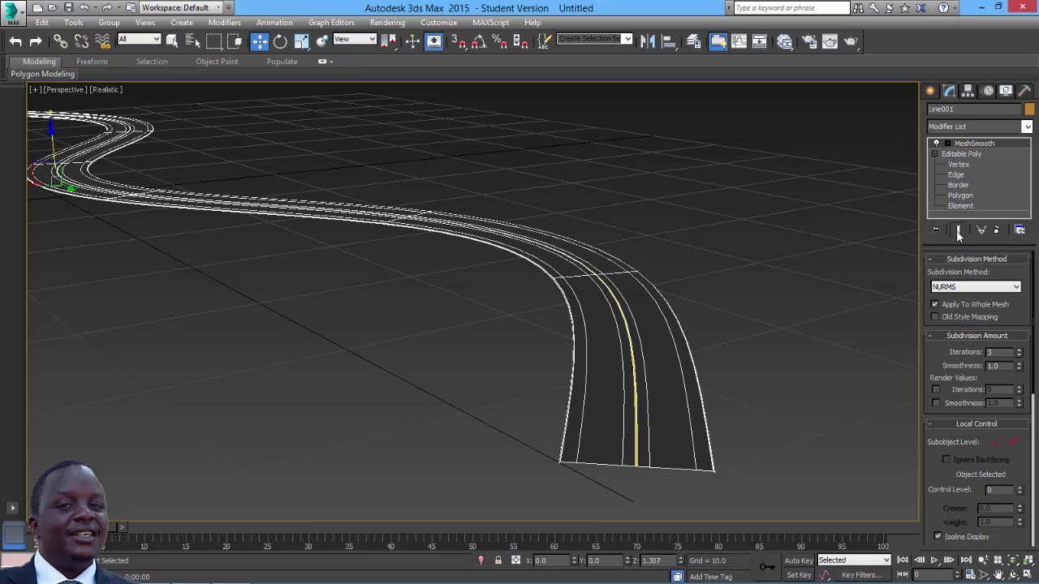
click(936, 143)
middle_drag(706, 272, 468, 294)
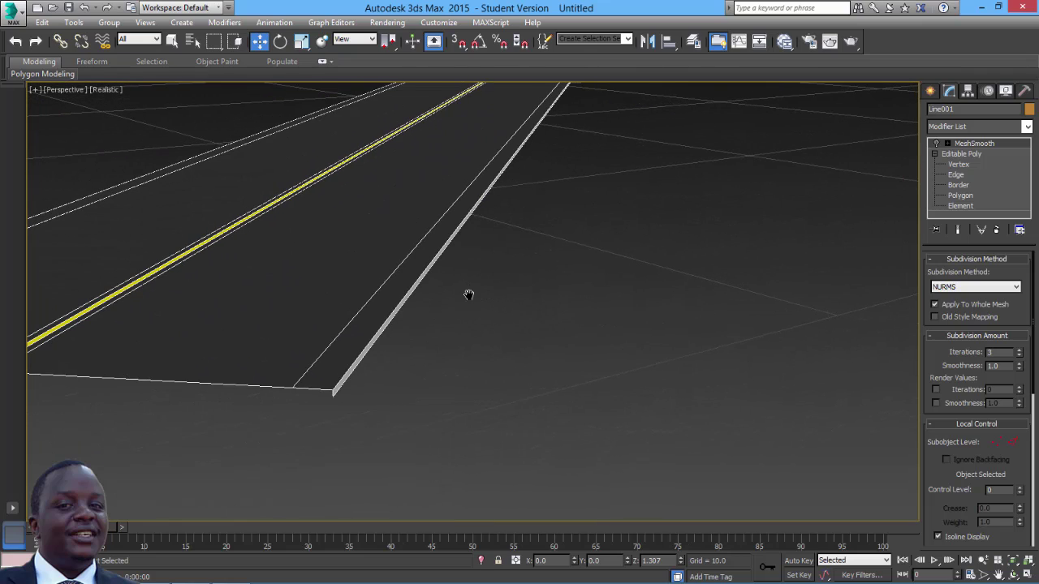
Try extending the road's outer right edge loop sideways along X as a new strip of polygons, and undo it
click(956, 175)
click(341, 389)
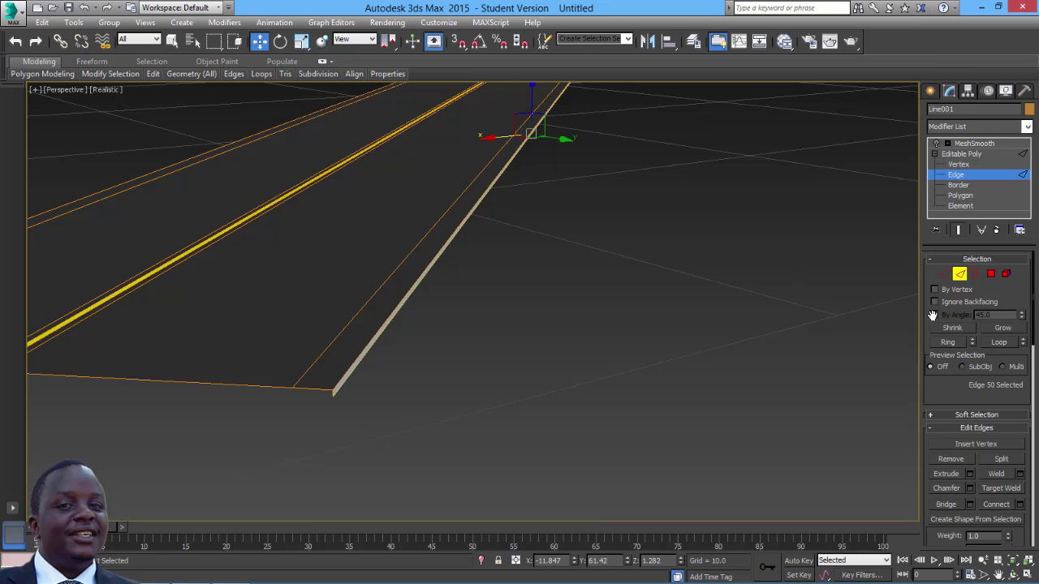
click(987, 342)
scroll(575, 325, down, 2)
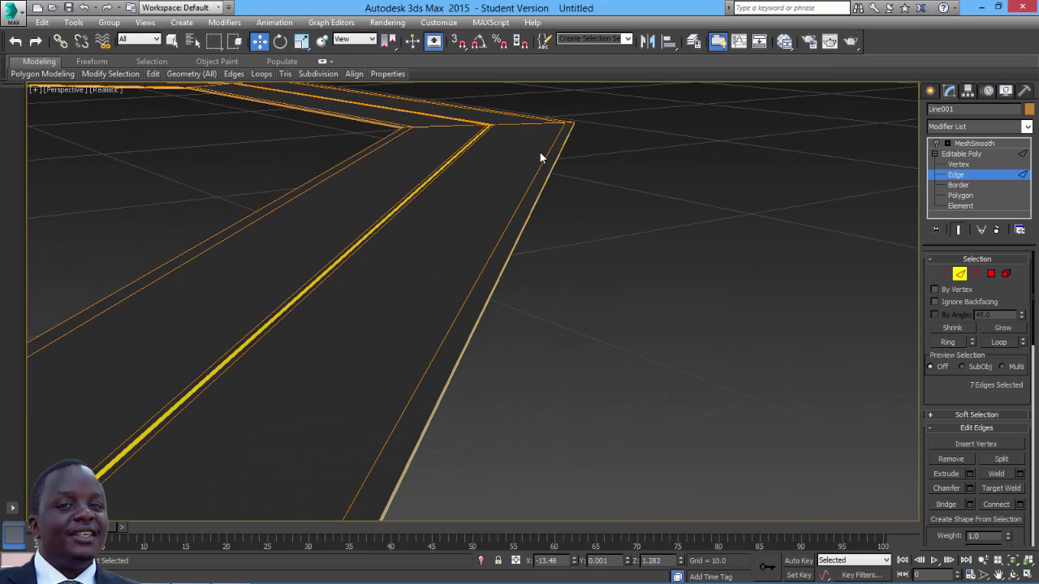
scroll(568, 211, down, 5)
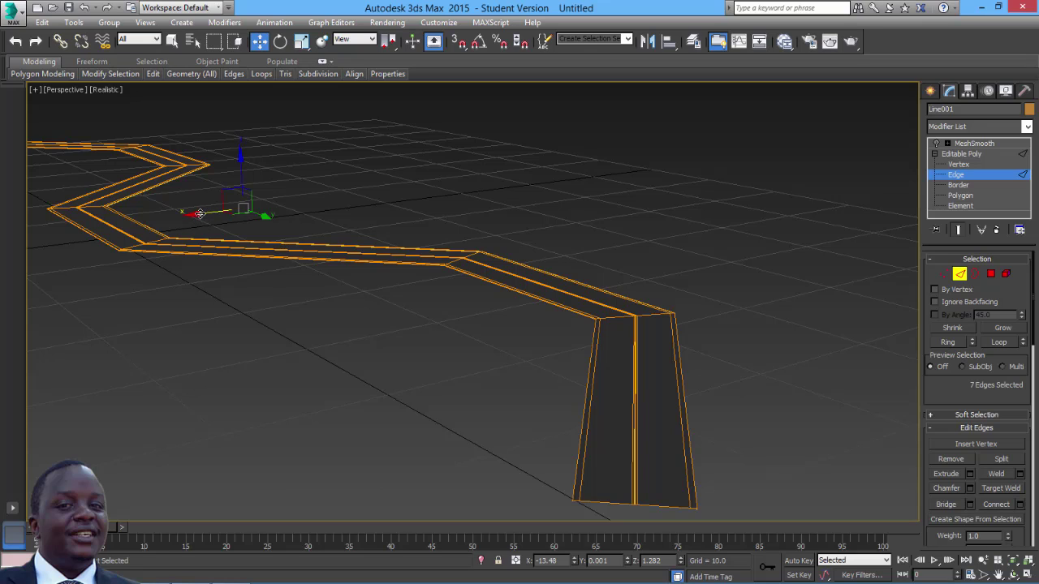
shift+drag(200, 214, 225, 208)
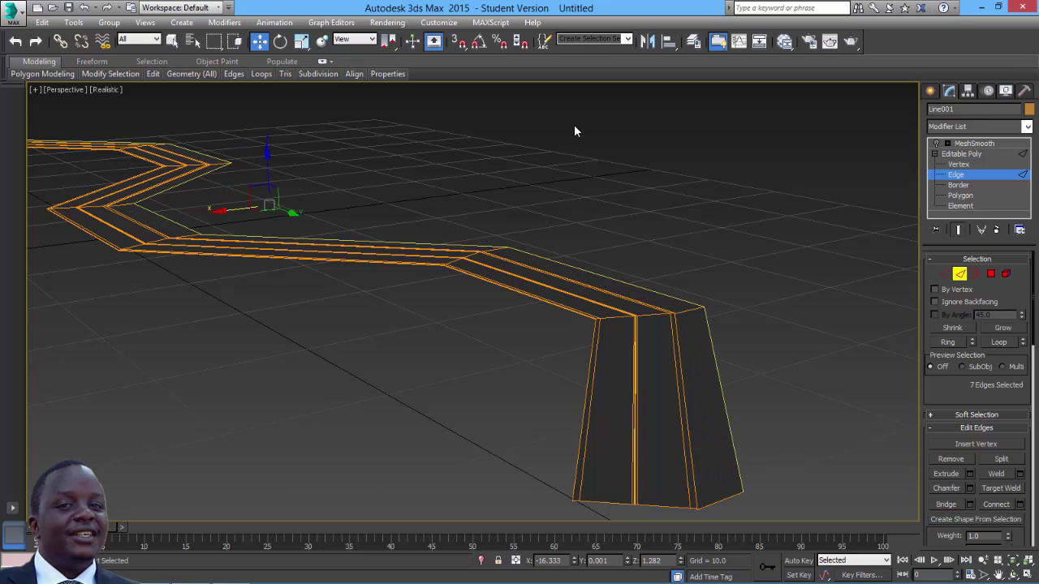
key(ctrl+z)
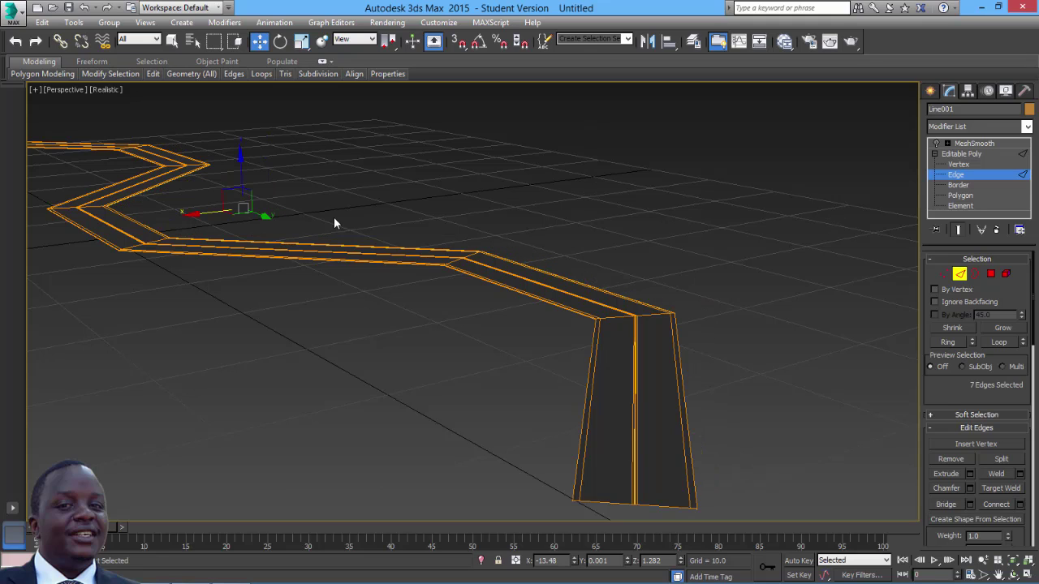
Return to the Editable Poly's object level, show all four viewports and apply an FFD 3x3x3 modifier beneath MeshSmooth
click(935, 179)
alt+middle_drag(612, 230, 402, 277)
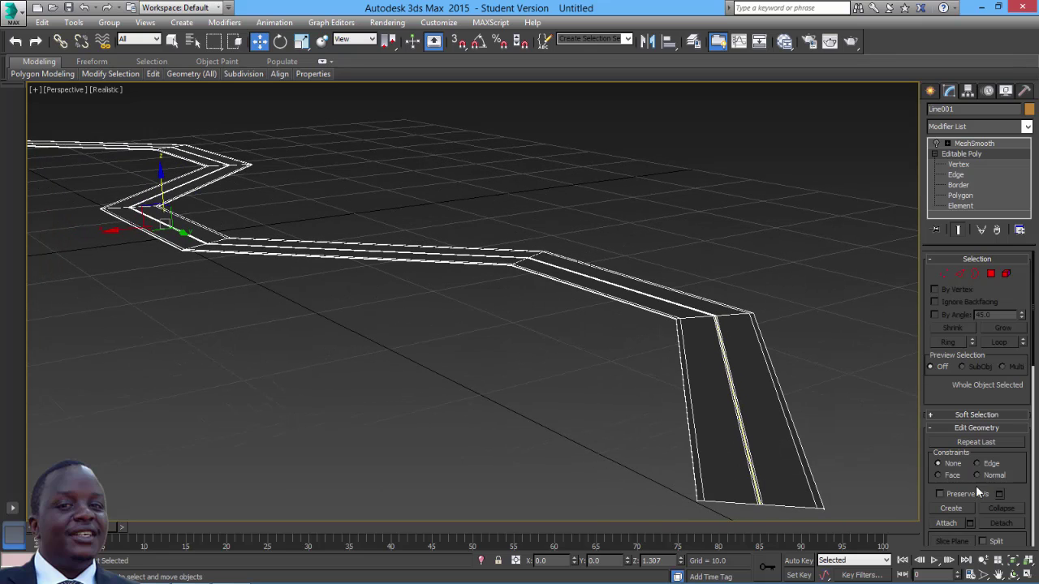
click(1027, 575)
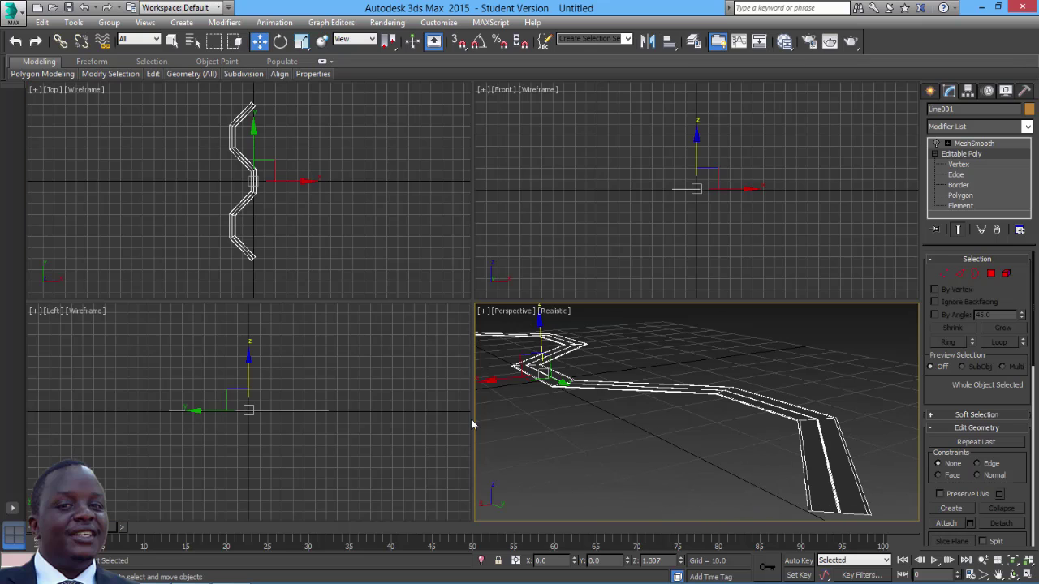
middle_drag(389, 403, 399, 411)
middle_drag(642, 419, 672, 429)
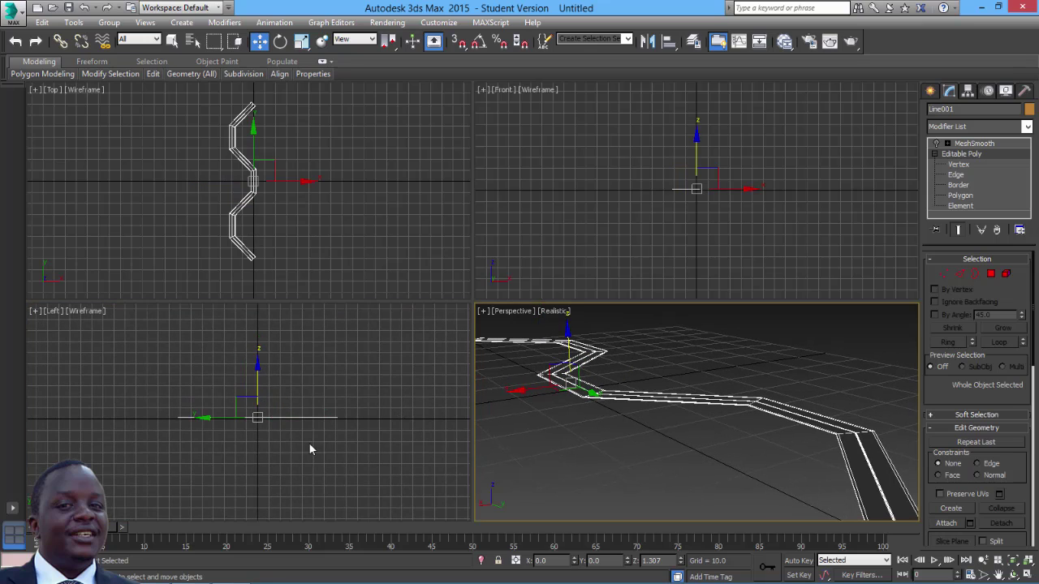
click(224, 23)
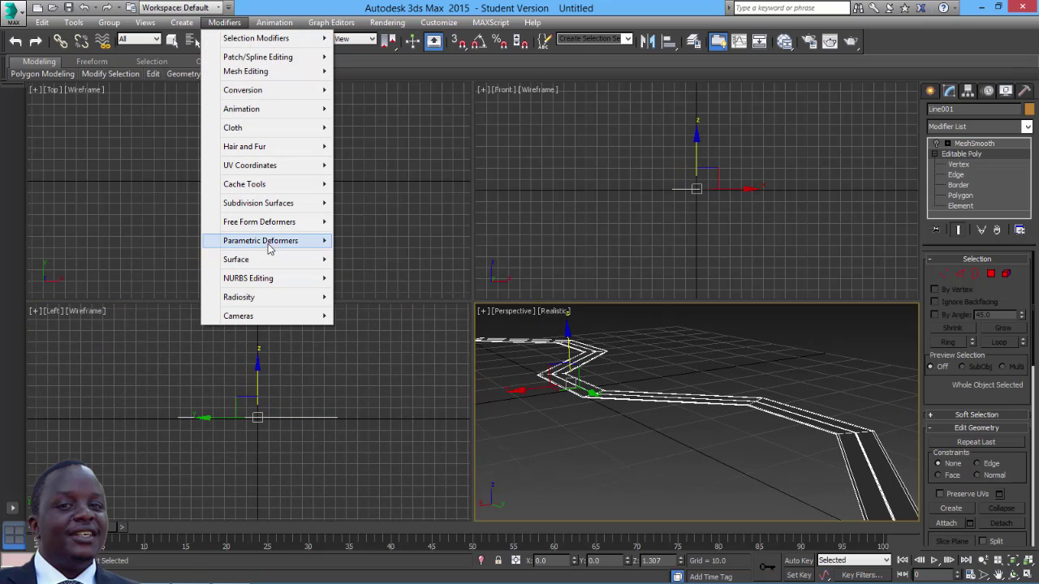
mouse_move(275, 232)
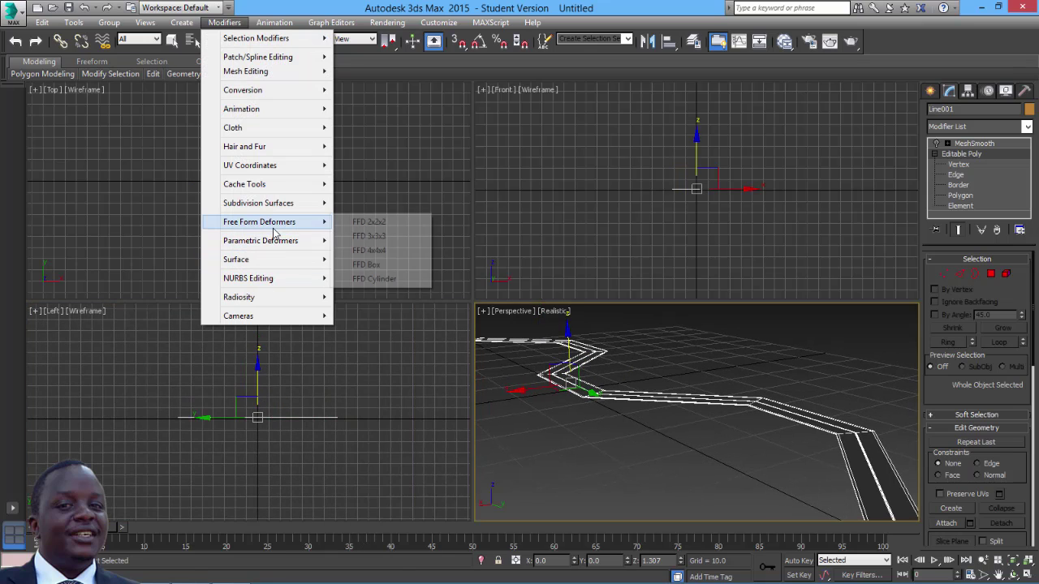
click(372, 236)
middle_drag(366, 325, 375, 371)
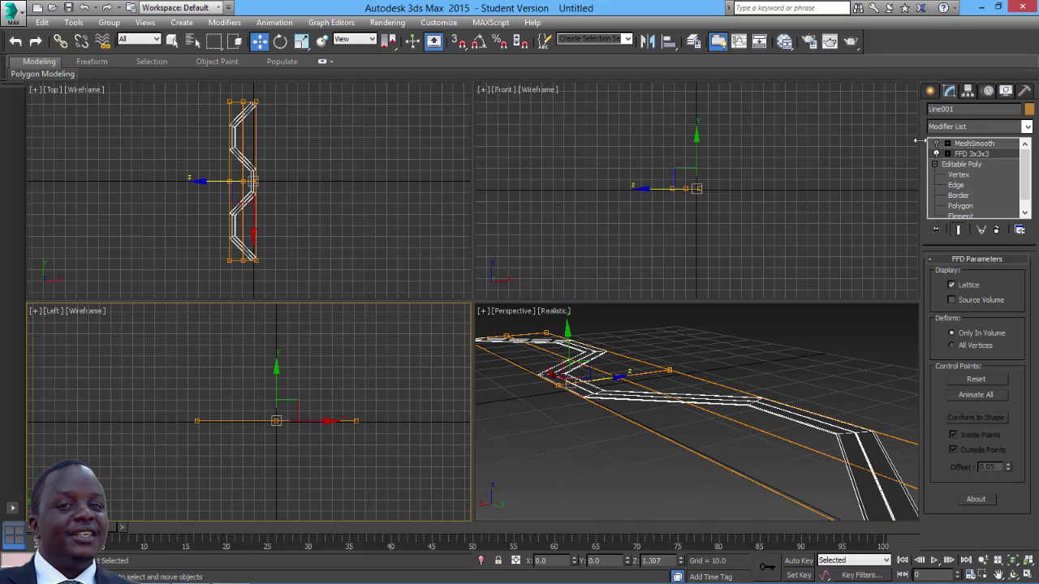
Raise the FFD lattice's middle and far-end control points to a Z height of about 13.4, sloping the road upward
click(970, 154)
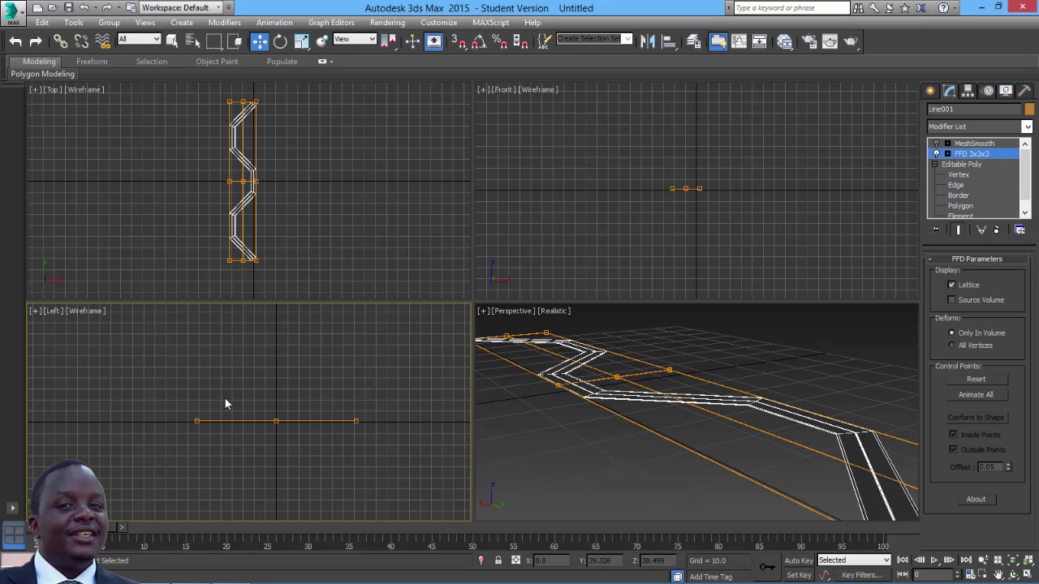
drag(174, 382, 273, 452)
drag(237, 388, 234, 389)
drag(298, 439, 273, 444)
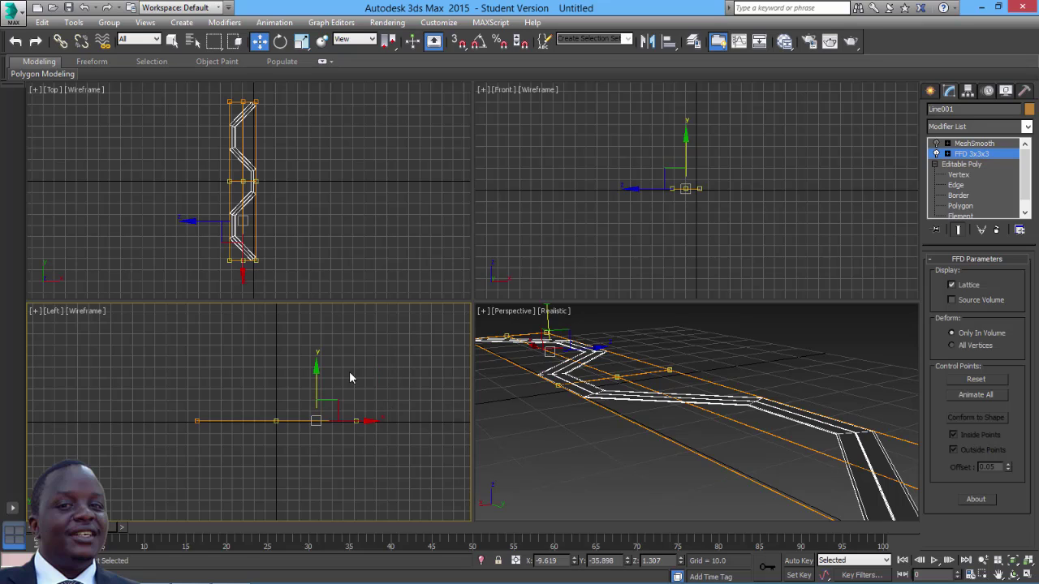
drag(315, 379, 307, 360)
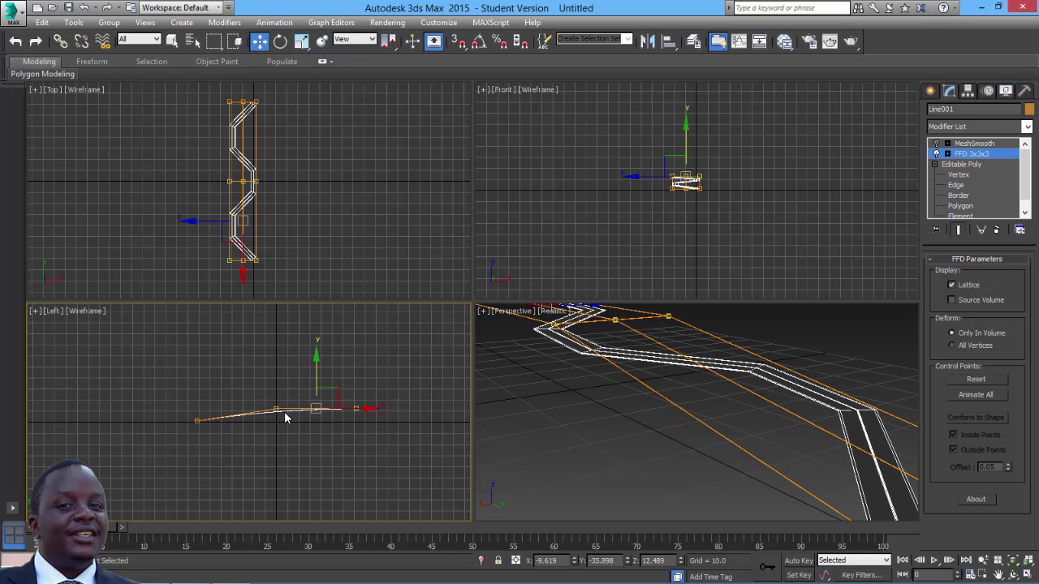
click(1028, 574)
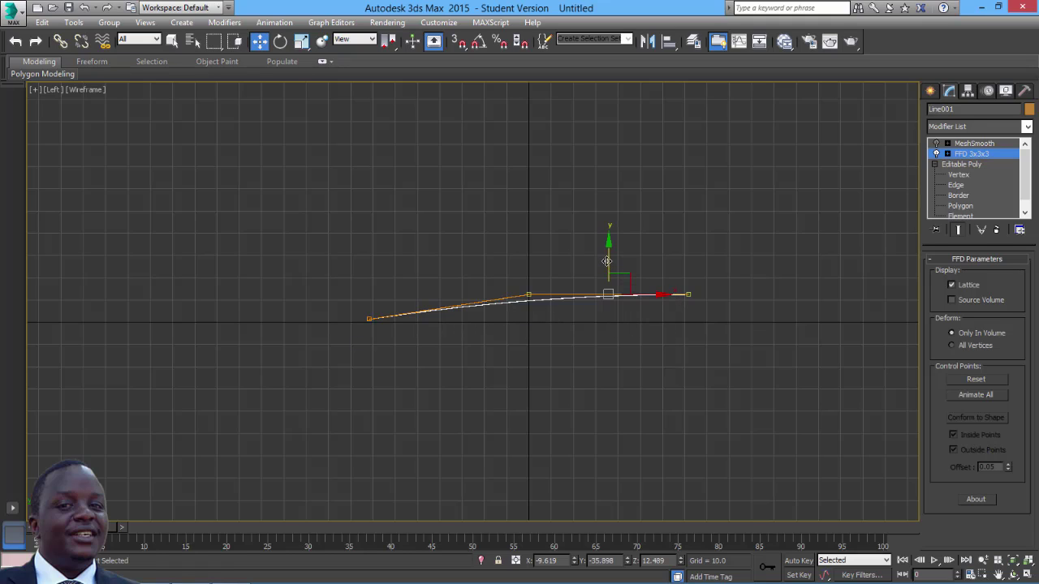
drag(607, 261, 607, 258)
click(1028, 574)
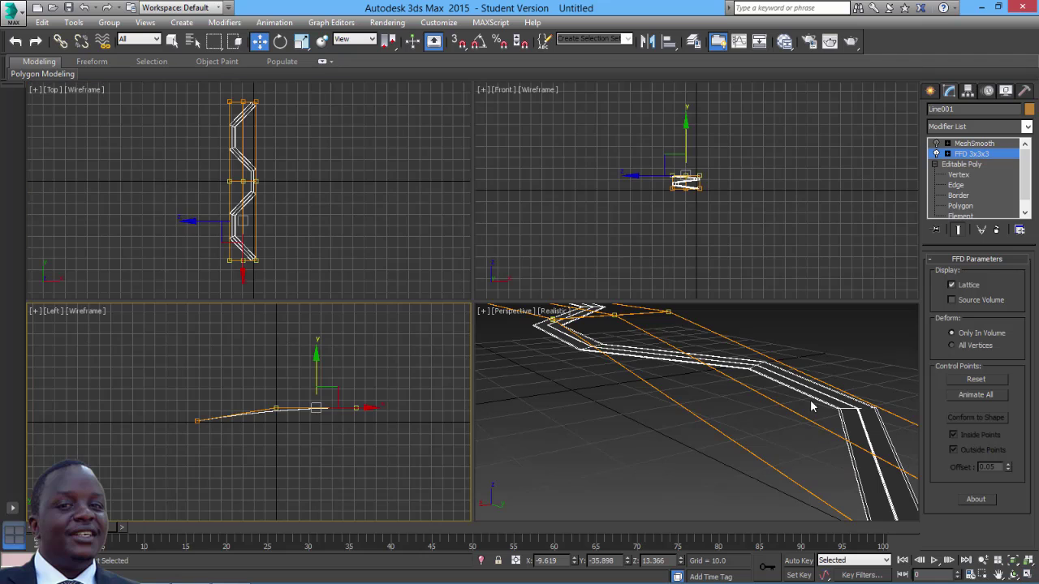
Remove the MeshSmooth modifier from the road and convert the FFD-shaped object to an Editable Poly
middle_drag(844, 369, 804, 413)
scroll(811, 367, down, 3)
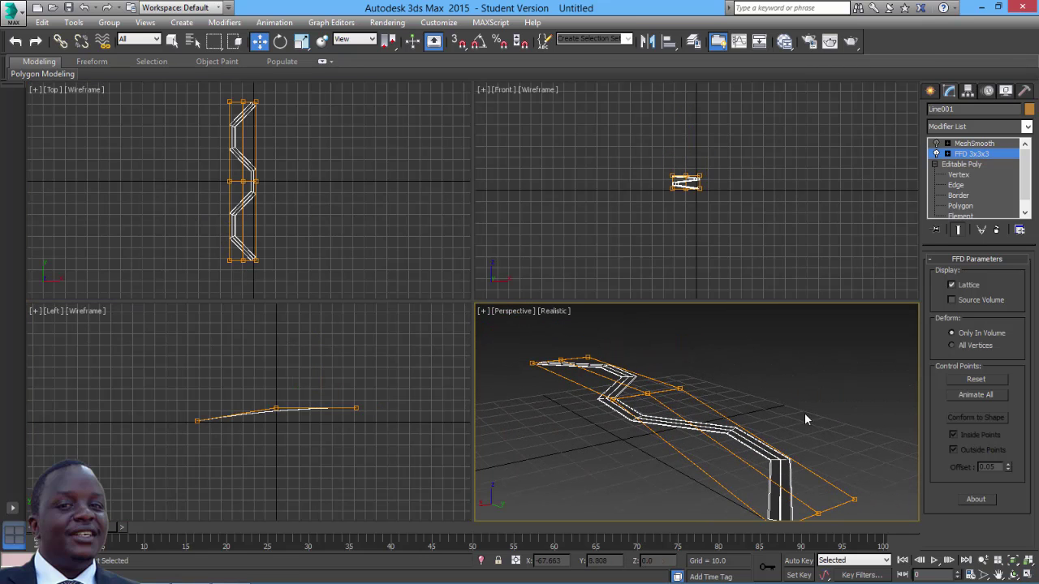
click(1028, 574)
click(1013, 574)
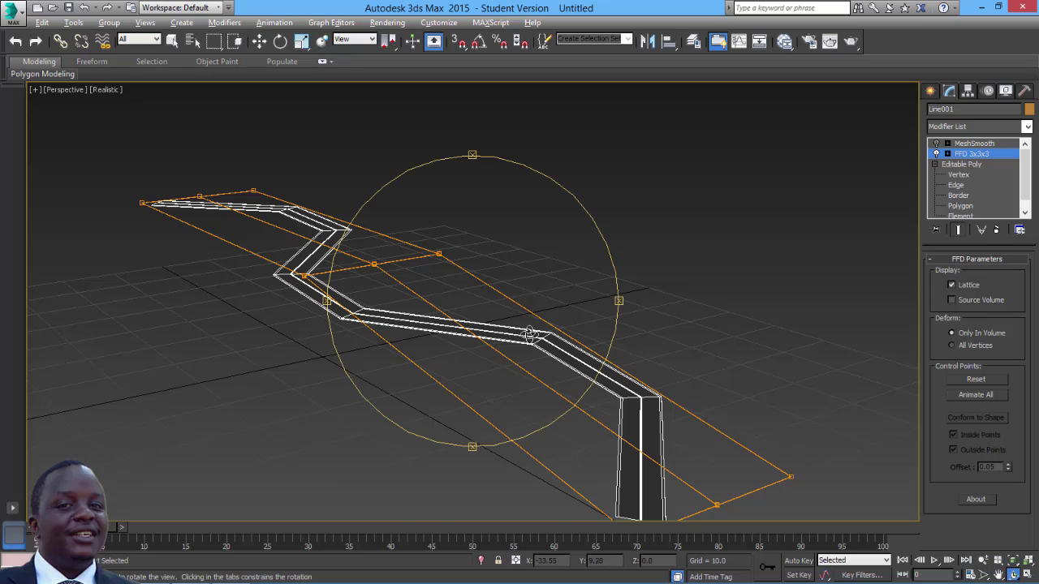
drag(535, 333, 451, 322)
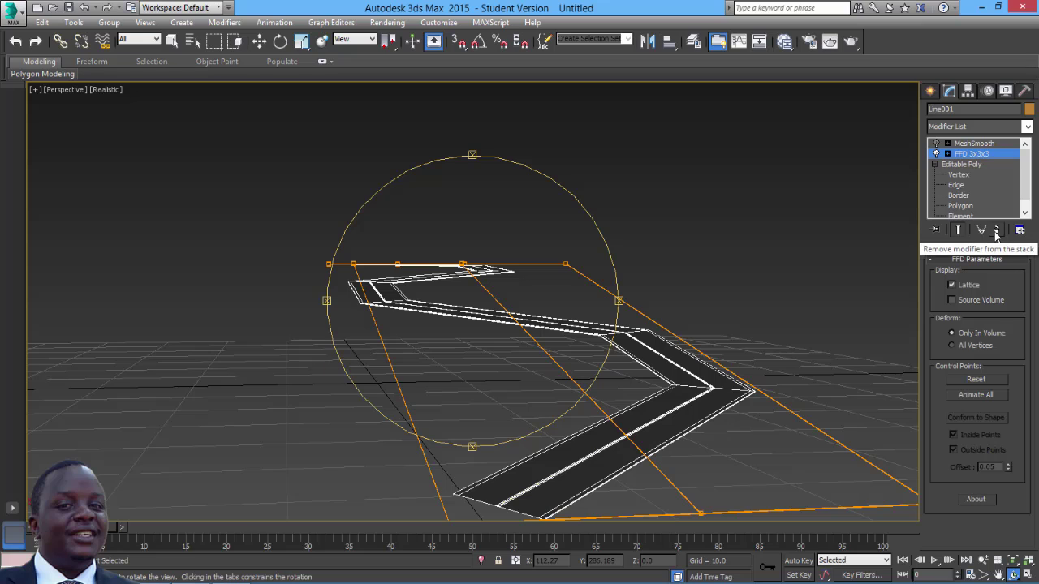
click(981, 144)
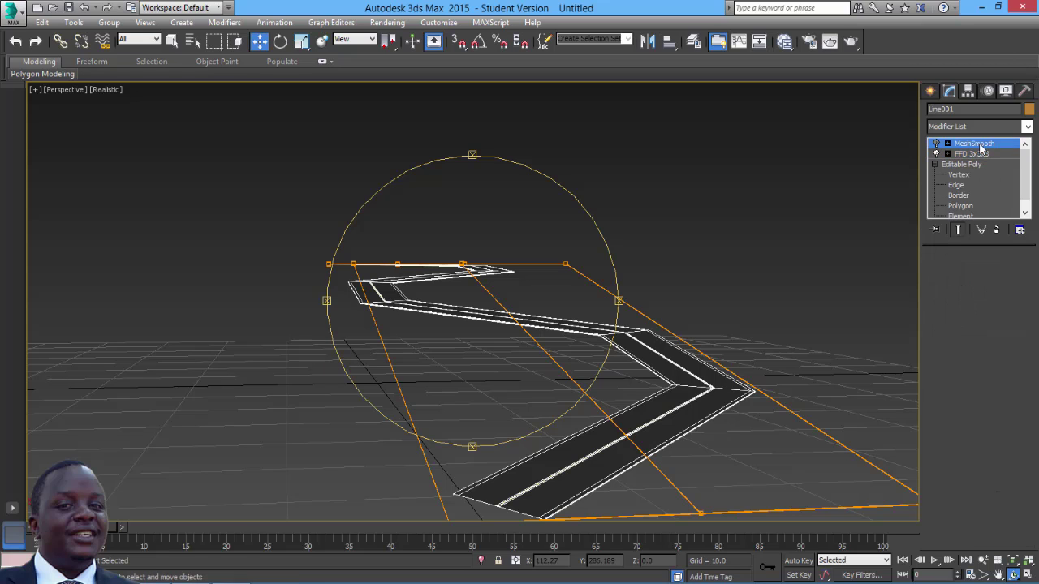
click(997, 231)
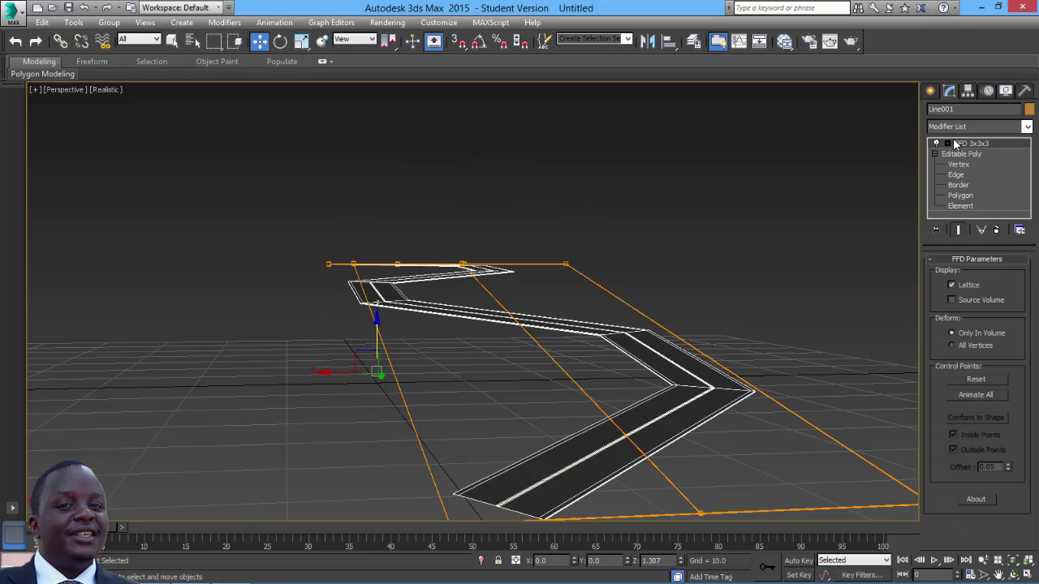
right_click(624, 338)
mouse_move(666, 498)
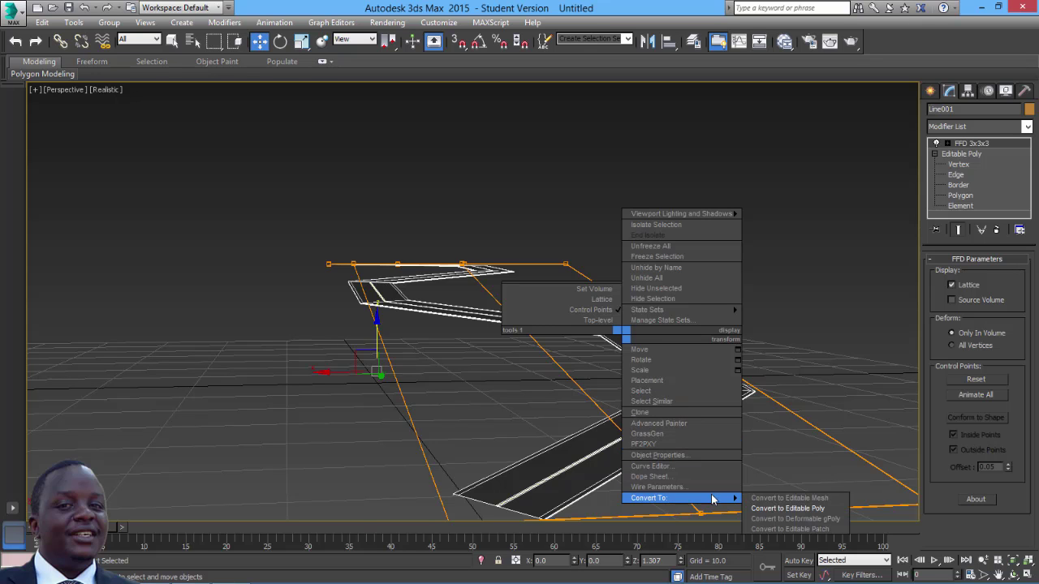
click(780, 509)
Select the whole lower outer edge loop beneath the white strip along the road's right side
scroll(745, 336, up, 3)
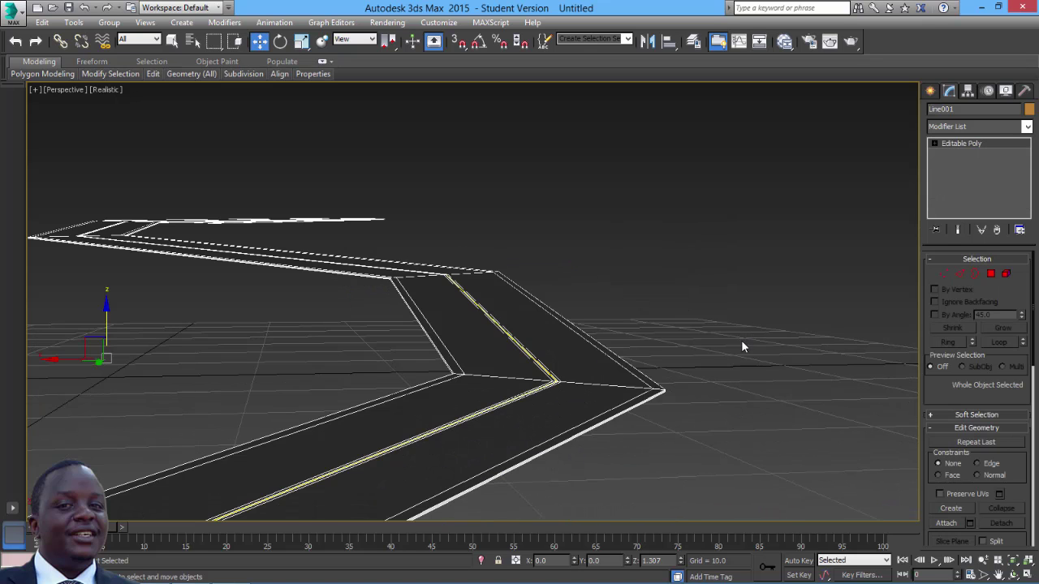
middle_drag(742, 341, 796, 324)
scroll(811, 337, down, 3)
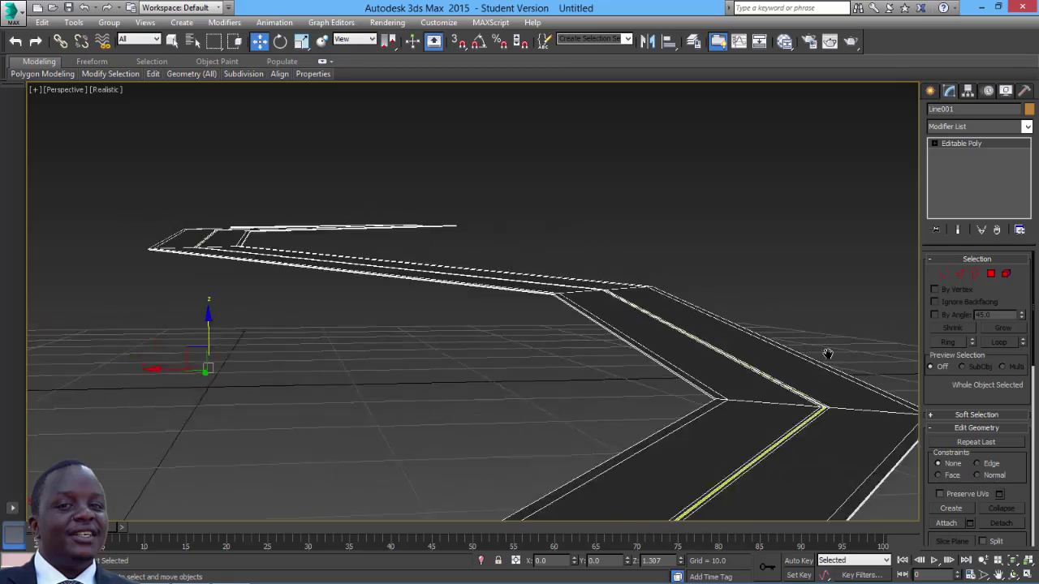
scroll(857, 365, up, 3)
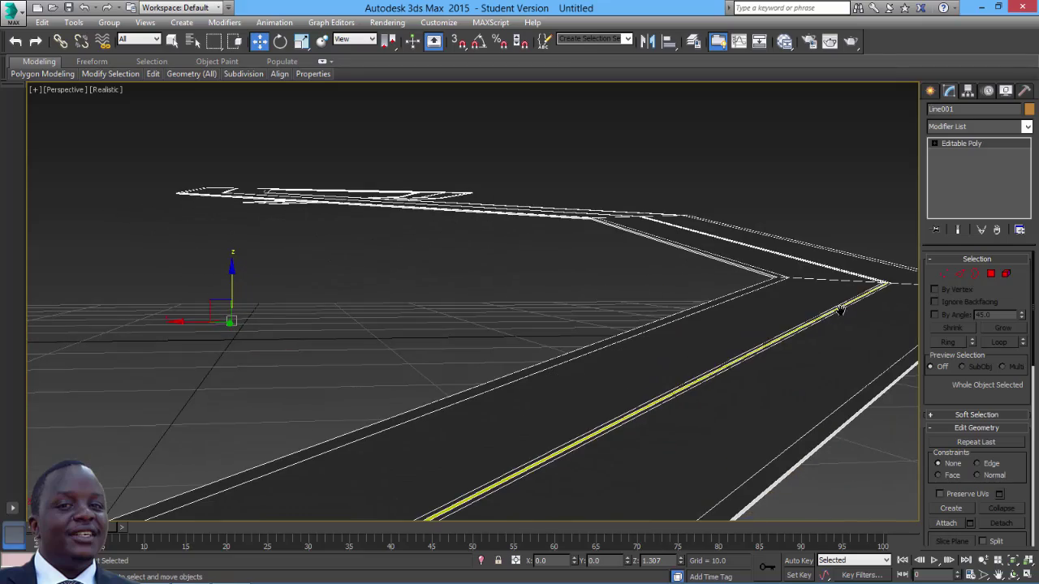
middle_drag(840, 310, 749, 293)
scroll(759, 331, down, 3)
scroll(748, 304, up, 3)
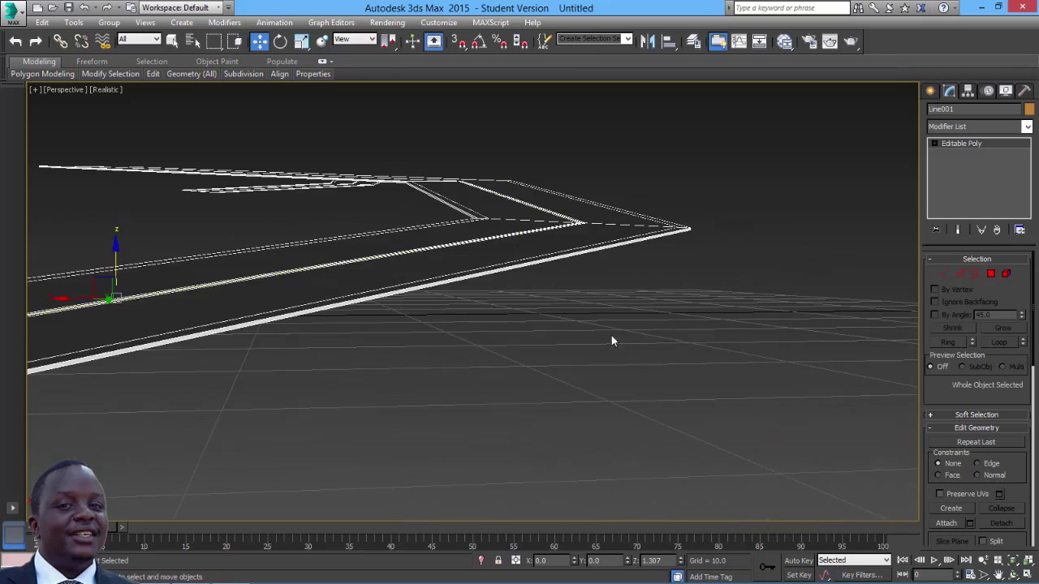
scroll(614, 345, up, 2)
click(959, 273)
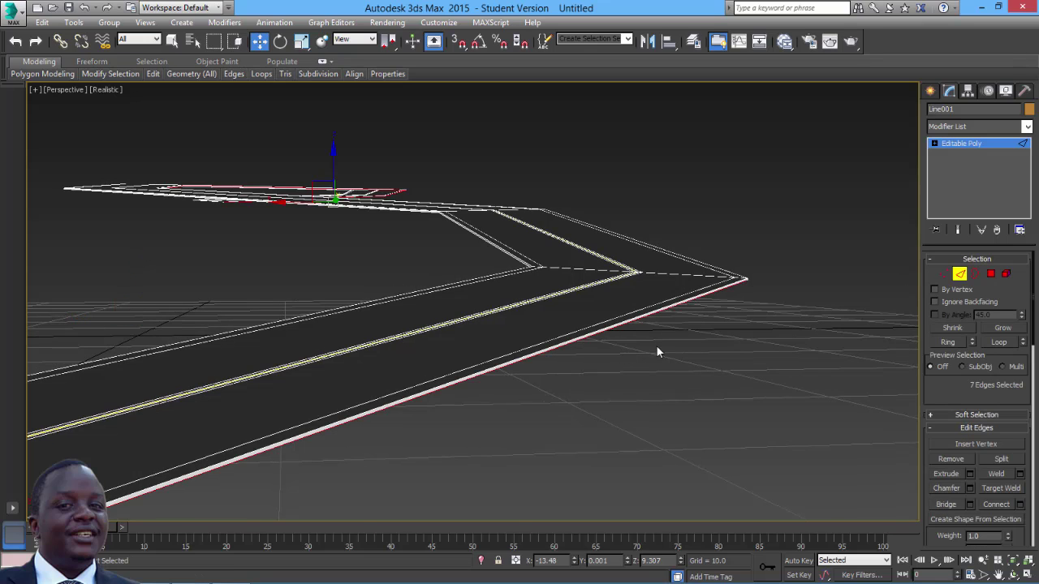
scroll(568, 341, up, 3)
middle_drag(617, 323, 650, 322)
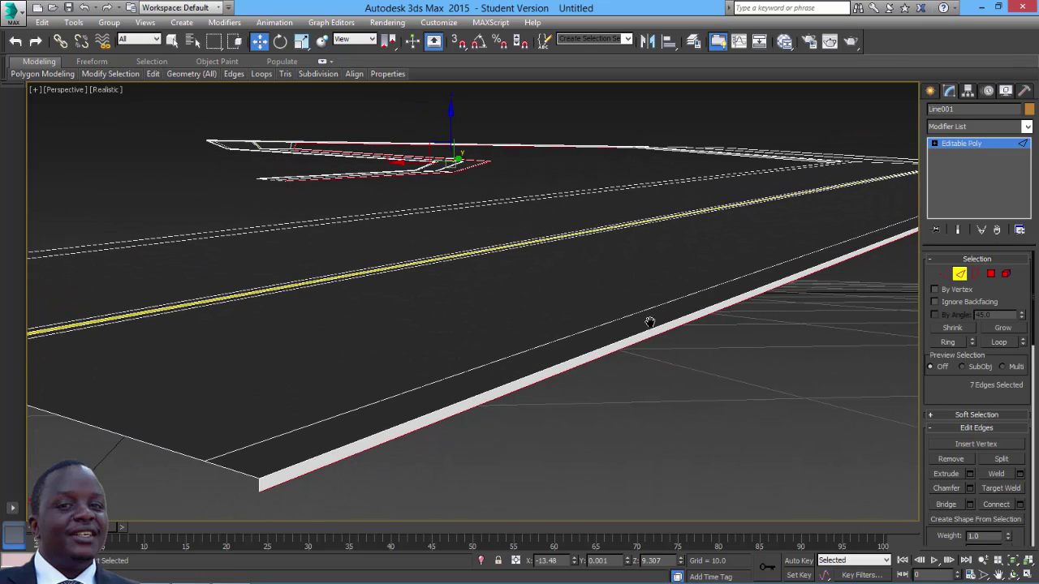
click(368, 452)
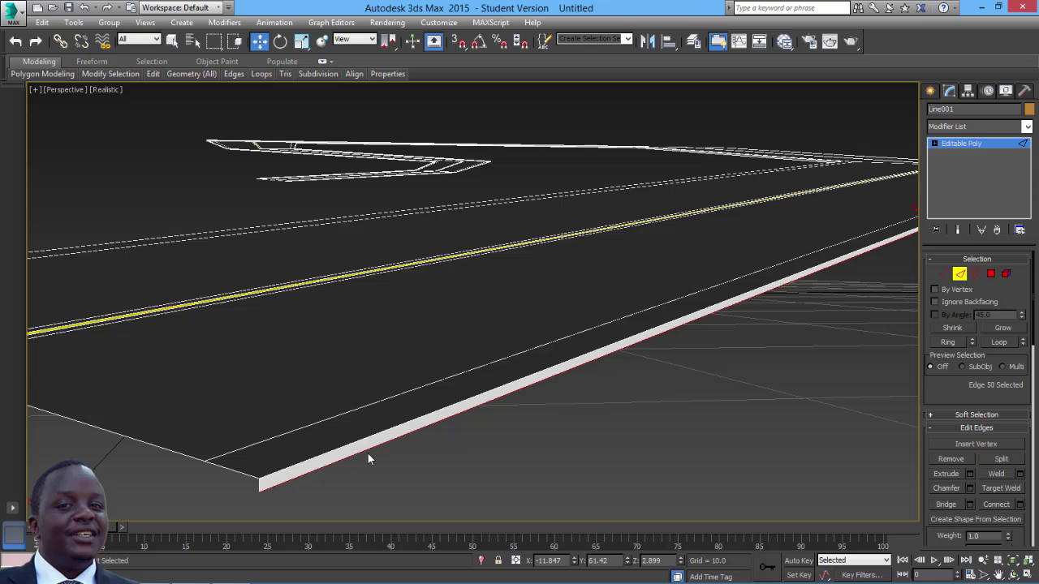
click(999, 342)
Extend the selected edge loop outward along X as a new strip about 0.6 units wide and return to object level
scroll(767, 382, down, 6)
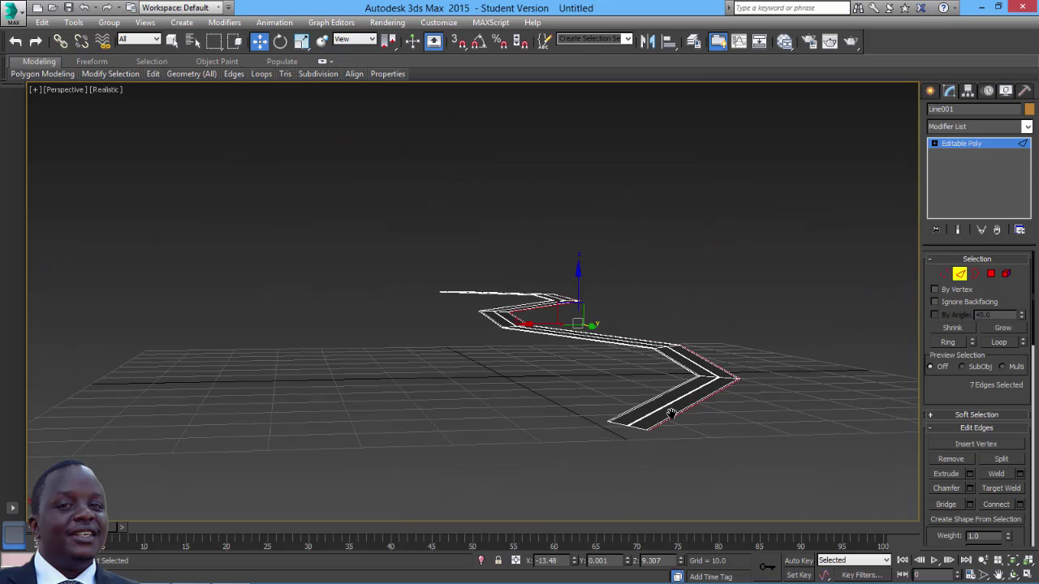
middle_drag(672, 414, 631, 413)
scroll(579, 406, up, 4)
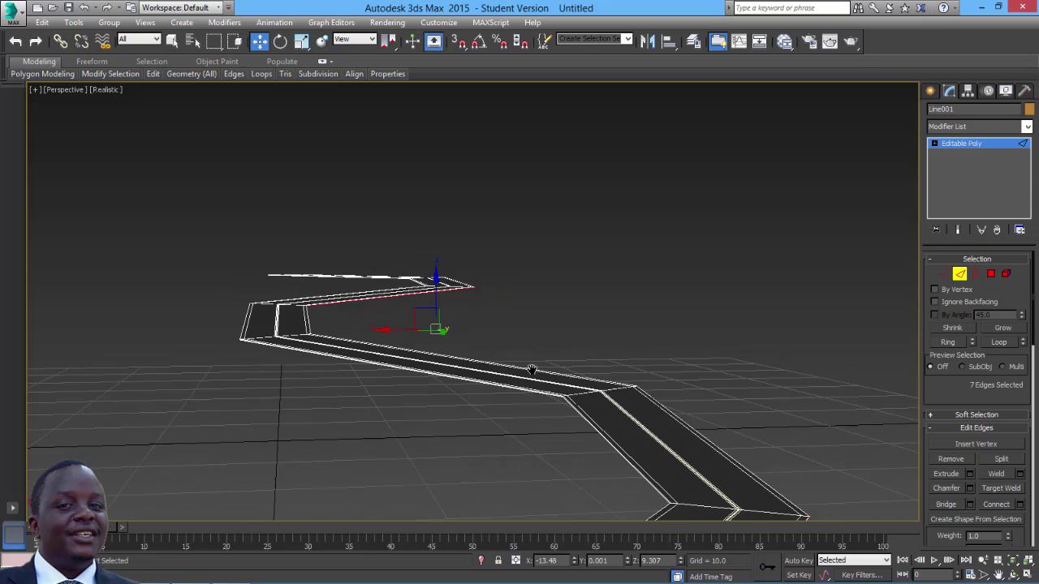
mouse_move(532, 370)
alt+middle_down()
mouse_move(536, 401)
mouse_move(549, 362)
mouse_move(547, 382)
alt+middle_up()
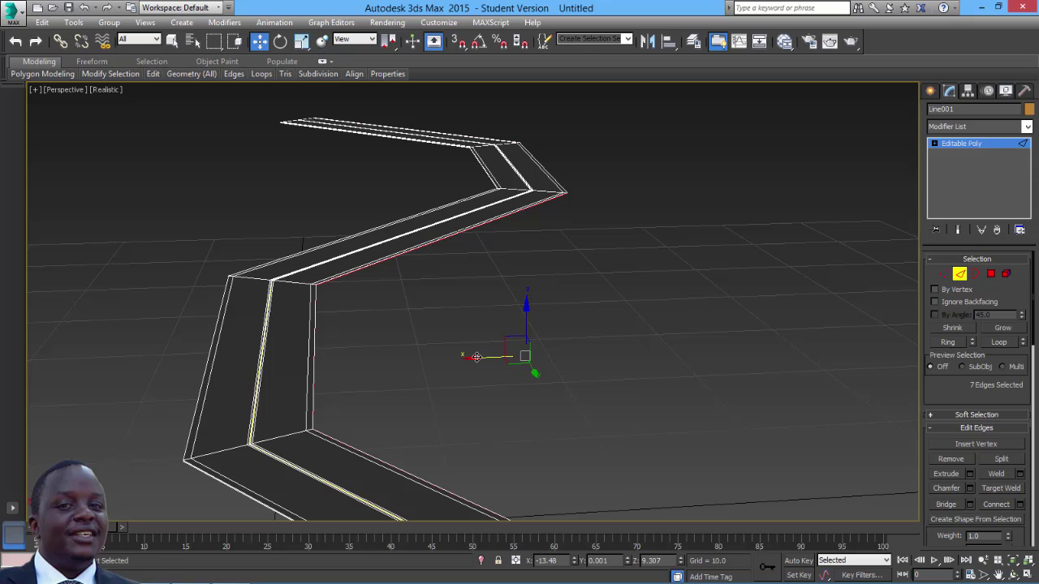
shift+drag(476, 357, 640, 362)
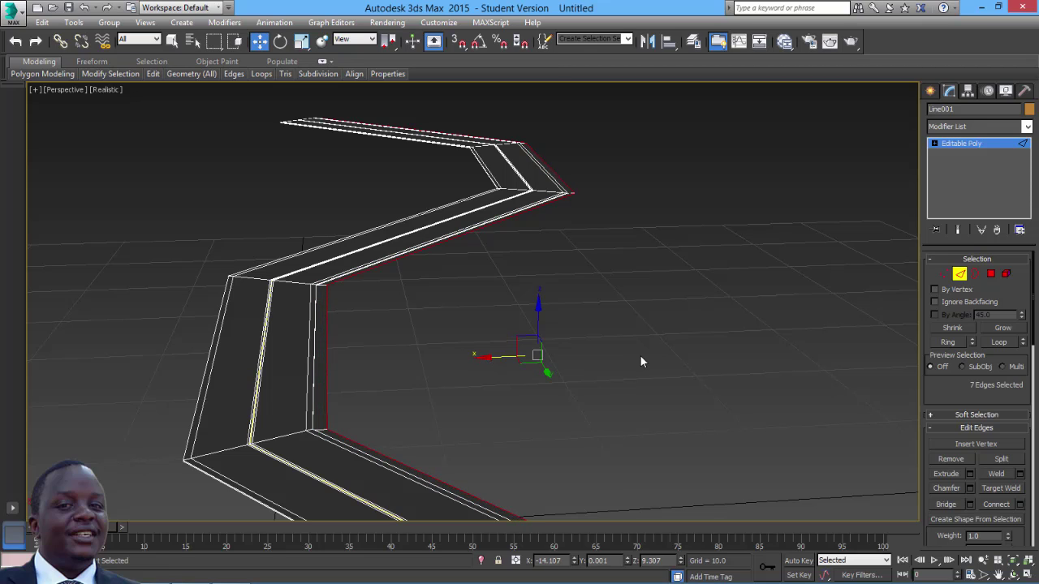
click(960, 144)
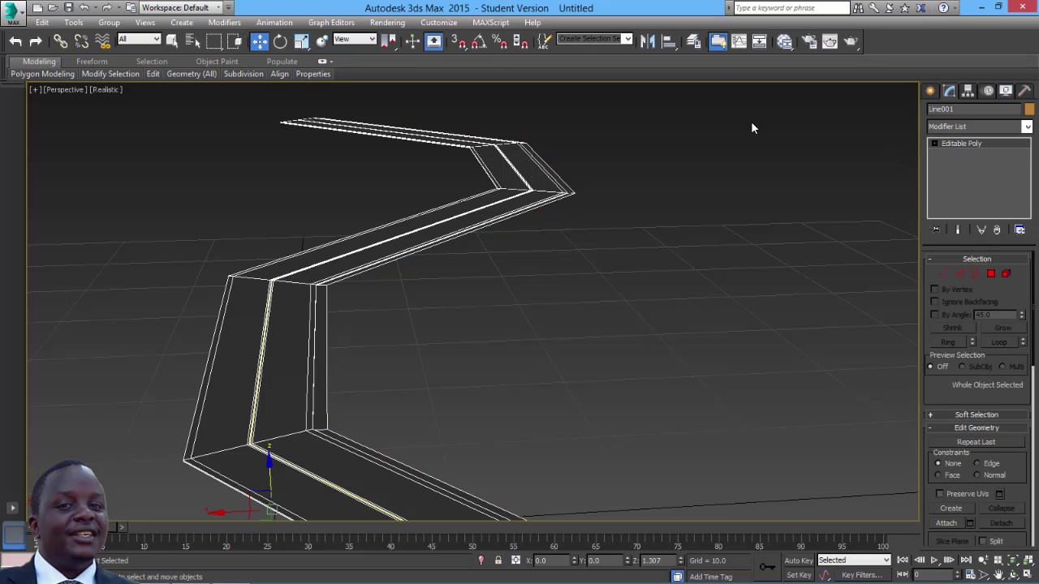
Apply a MeshSmooth modifier to the road with 3 iterations
click(274, 22)
mouse_move(224, 22)
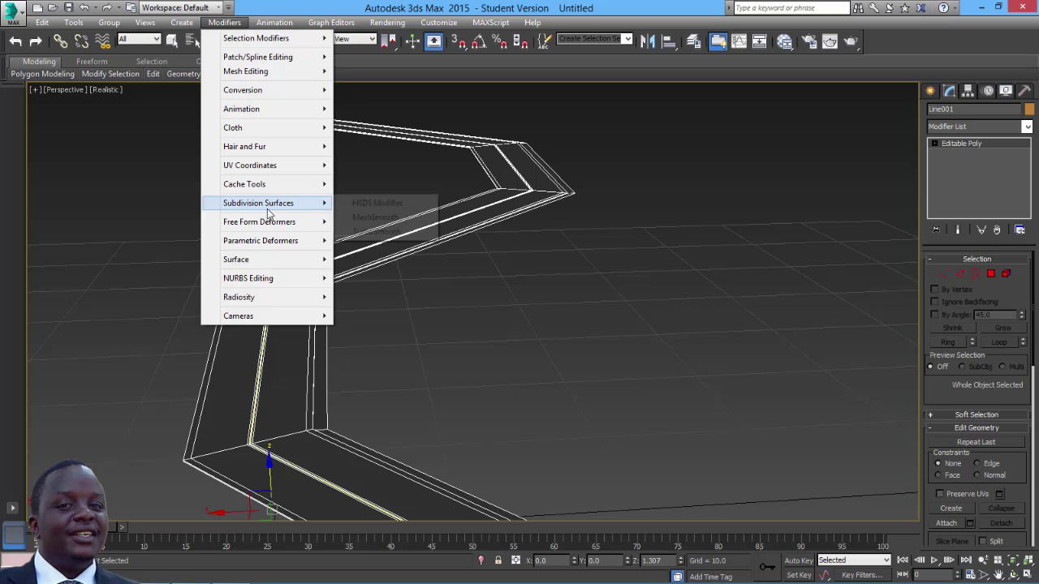
mouse_move(268, 204)
click(372, 216)
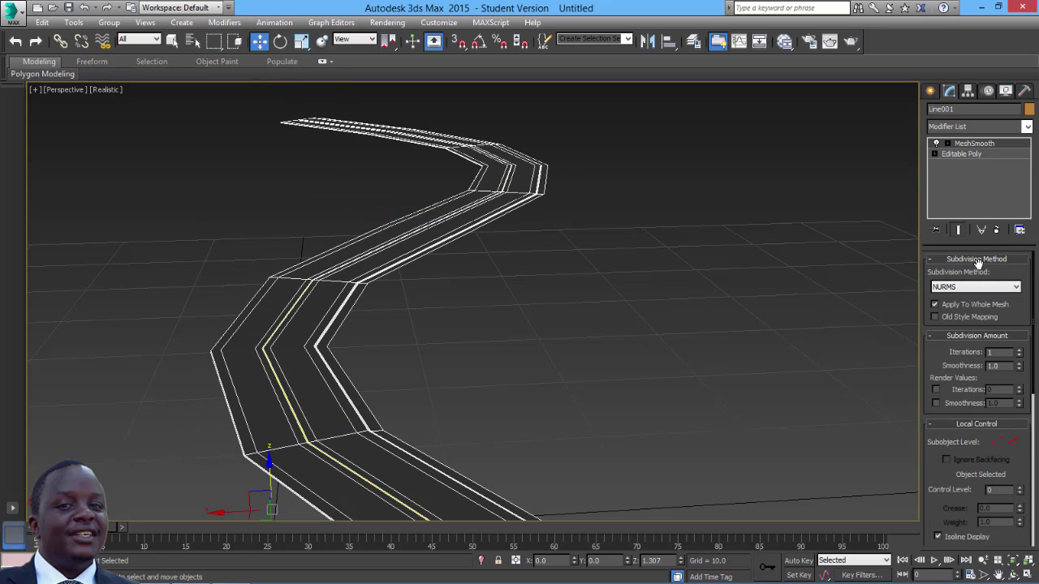
click(1019, 350)
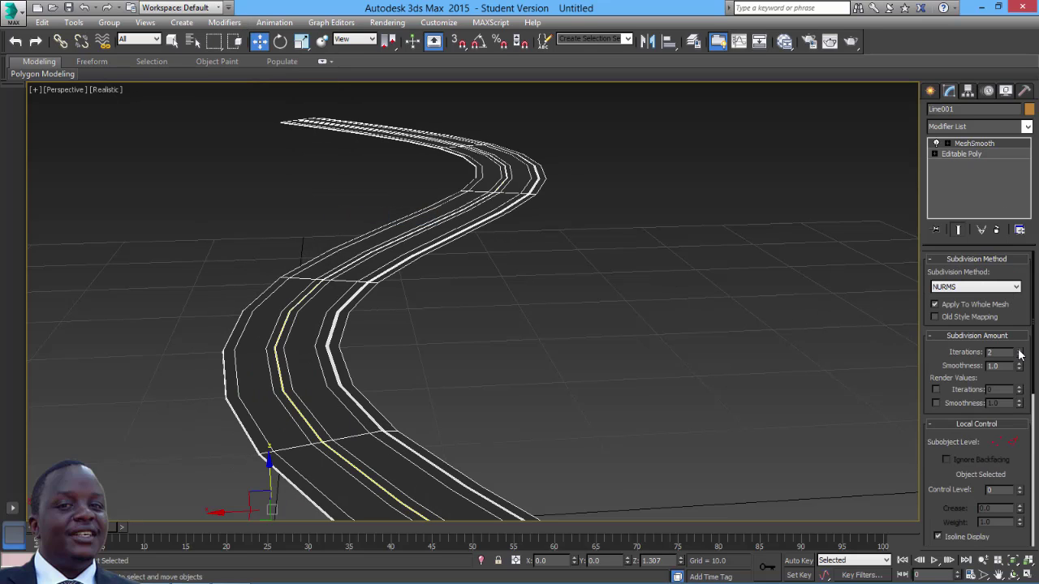
click(1019, 351)
Show the smoothed end result while editing edges, and move the new strip's outer loop along X to about -13.9
scroll(598, 278, up, 5)
middle_drag(595, 274, 639, 307)
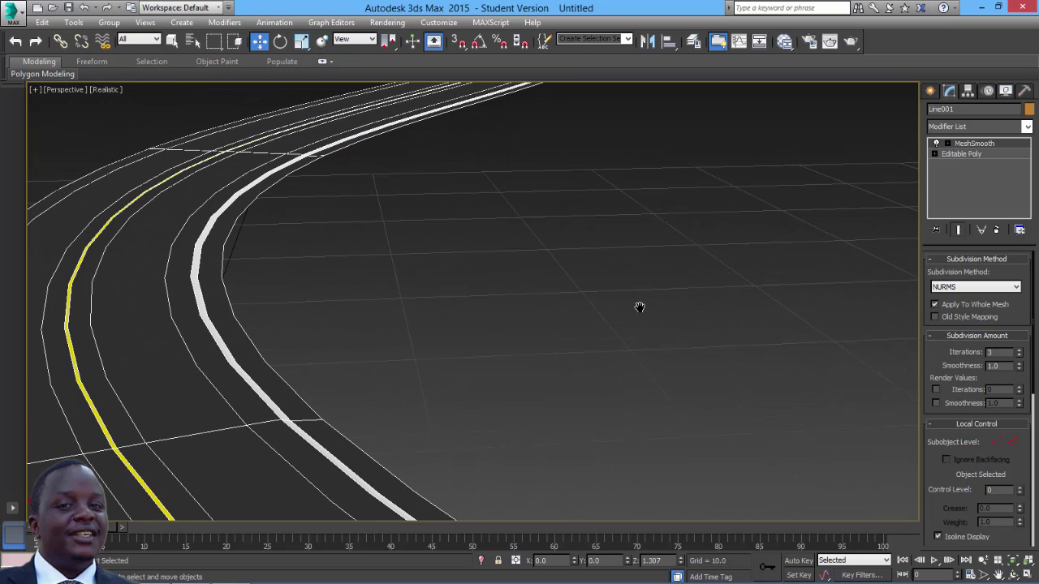
click(935, 154)
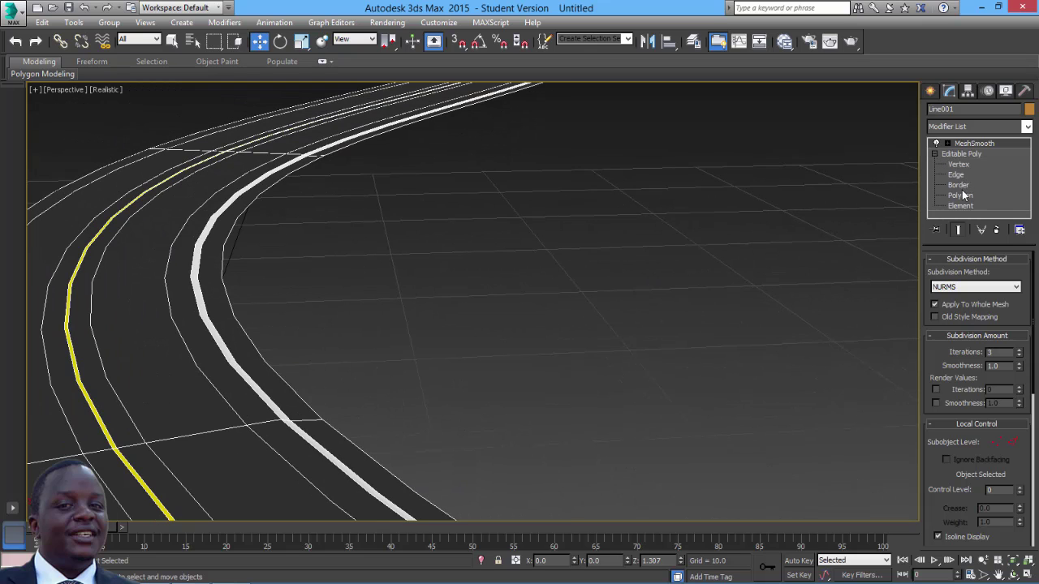
click(956, 175)
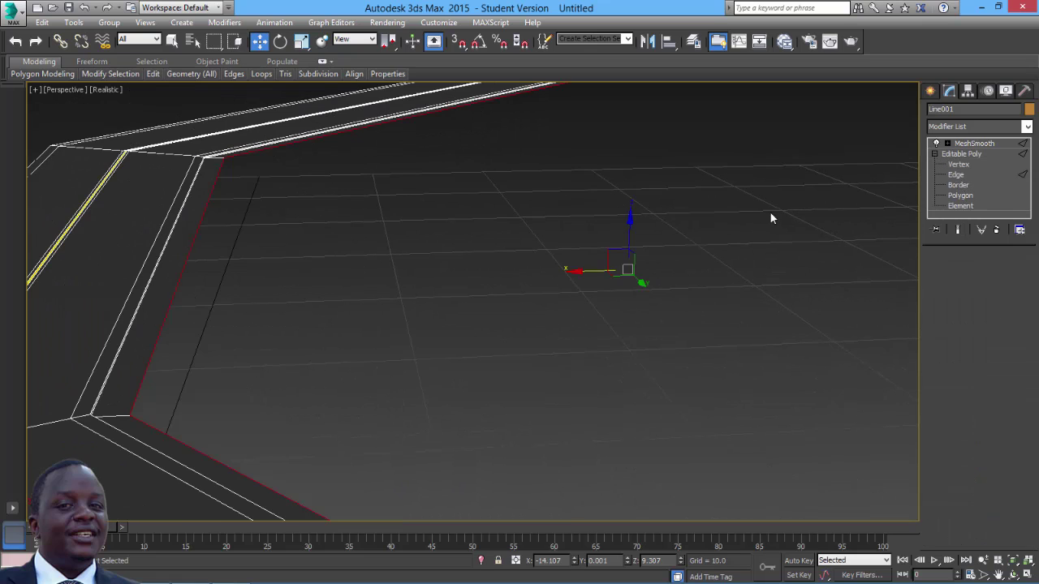
click(954, 230)
middle_drag(329, 247, 424, 221)
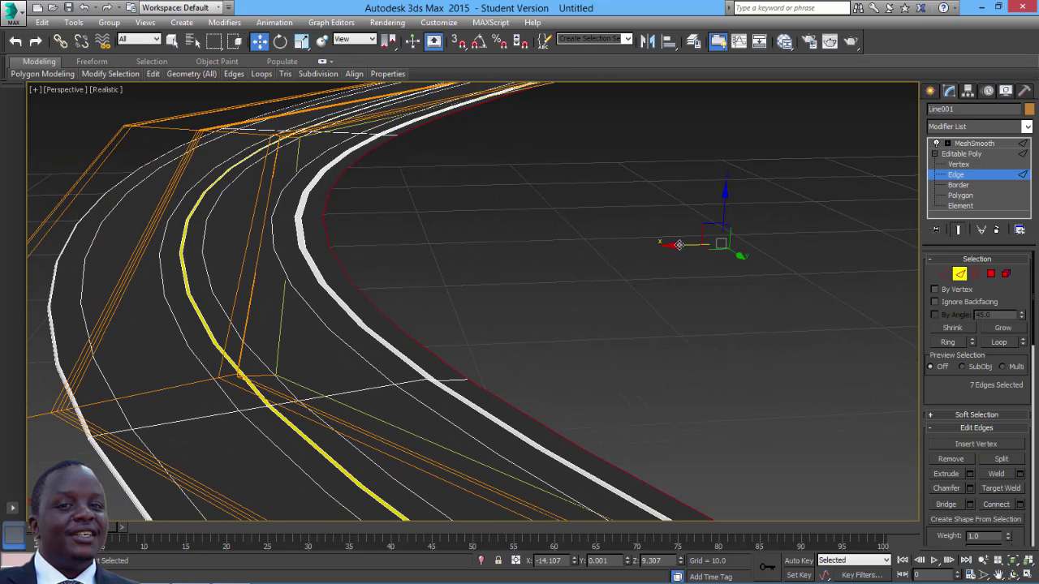
mouse_move(678, 244)
mouse_down()
mouse_move(691, 242)
mouse_move(673, 241)
mouse_up()
Widen the outer strip by moving its selected edge loop outward along X to about -16.5
middle_drag(395, 238, 500, 251)
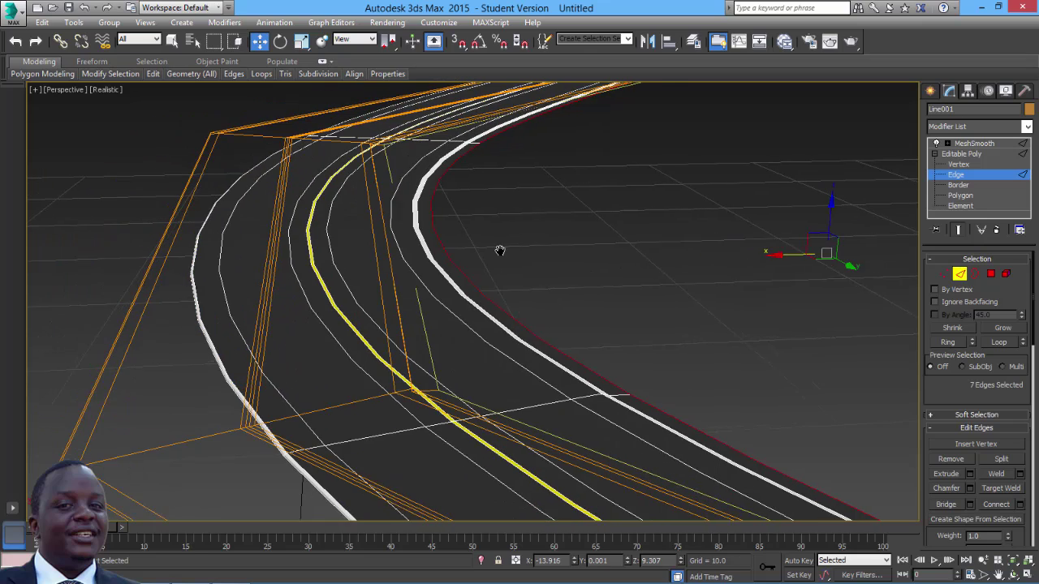
scroll(500, 251, up, 5)
scroll(503, 262, down, 3)
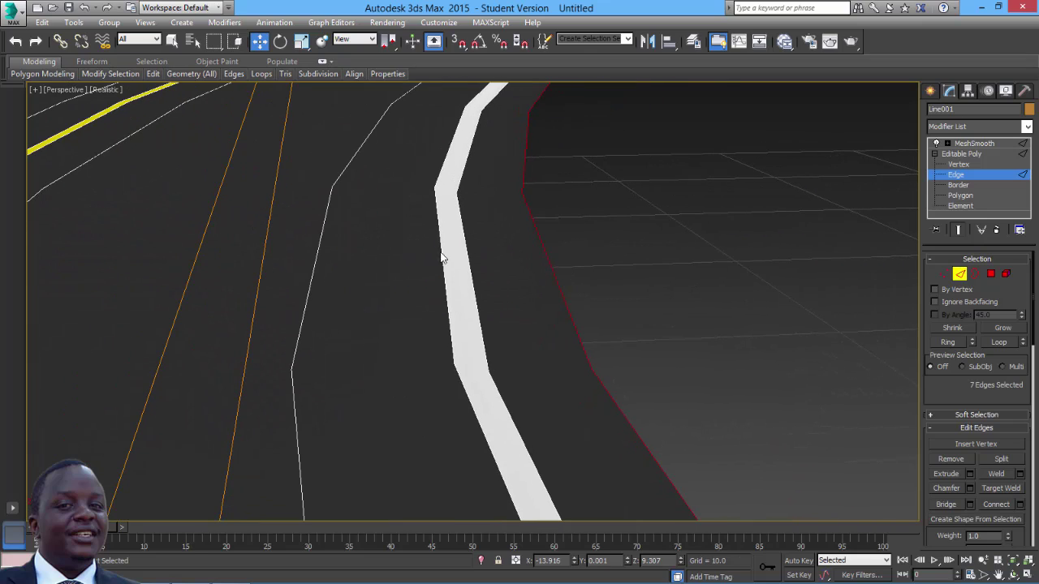
scroll(454, 255, down, 8)
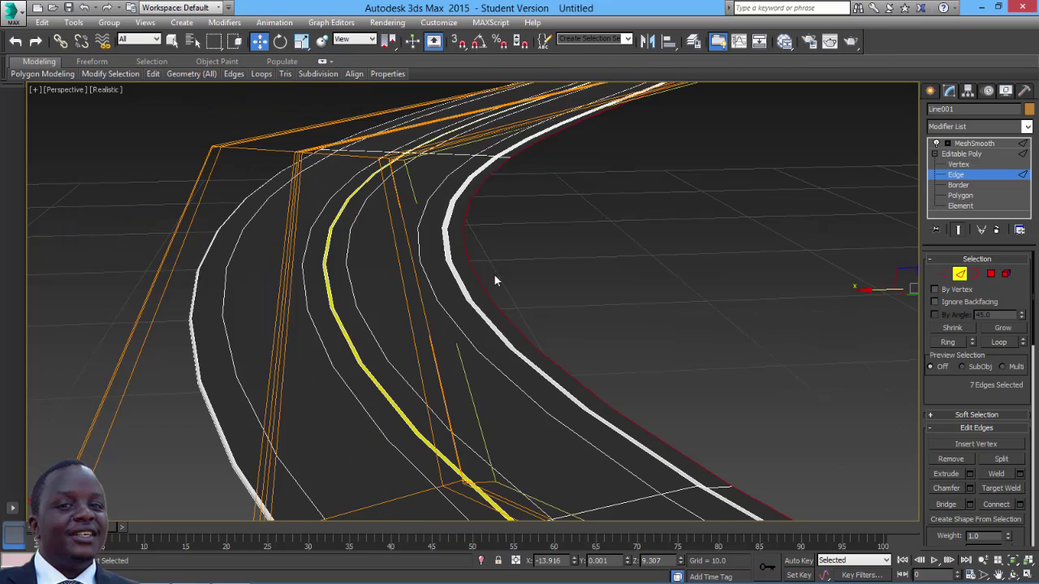
alt+middle_drag(495, 275, 436, 257)
drag(715, 252, 780, 265)
scroll(665, 269, down, 10)
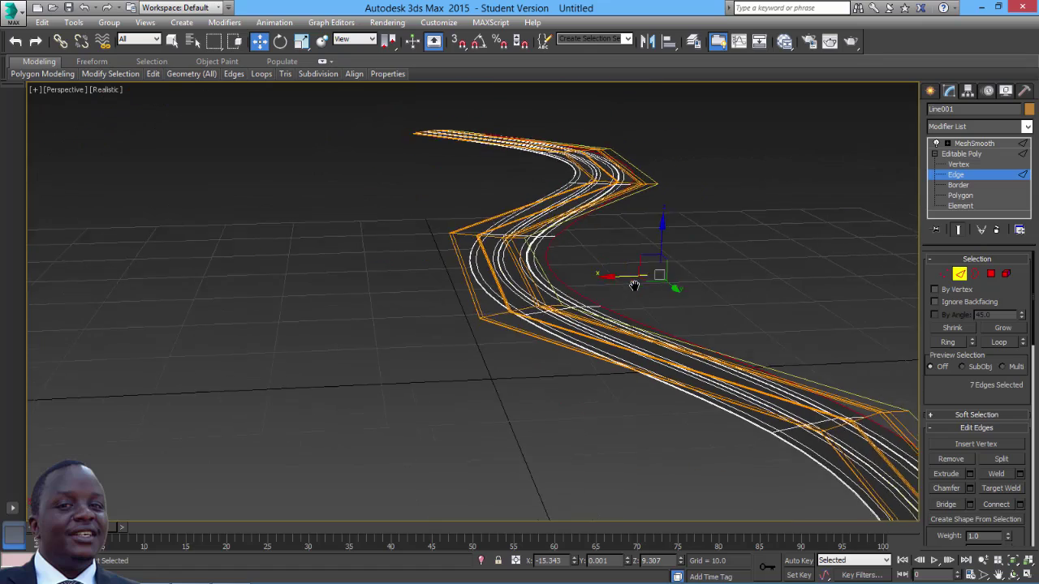
mouse_move(576, 290)
mouse_down()
mouse_move(593, 297)
mouse_move(576, 292)
mouse_up()
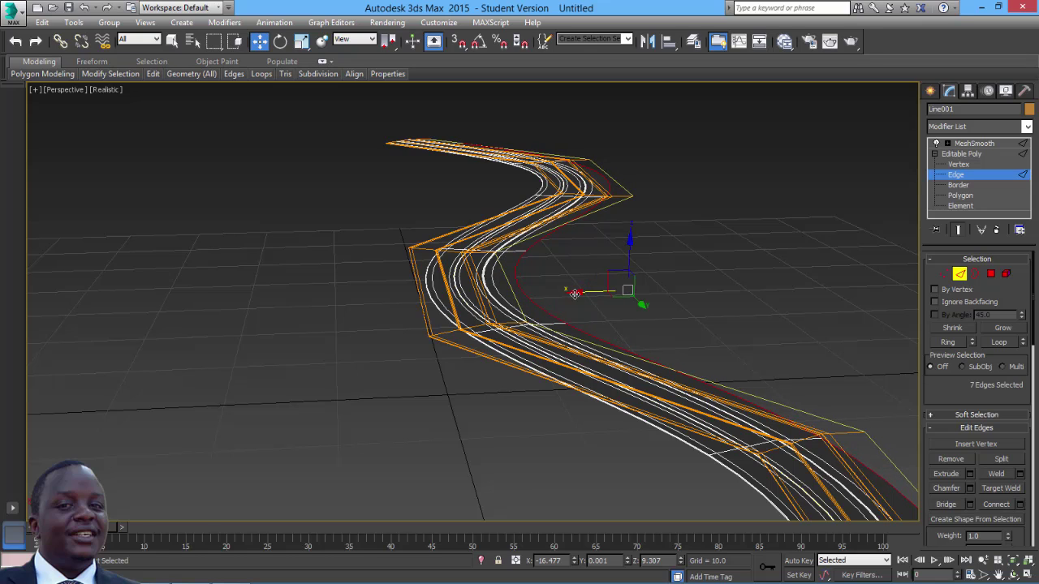
Extend the outer edge loop to X about -18.4, and raise a new wall strip from it to about X -19.8, Z 13.0
drag(576, 293, 607, 314)
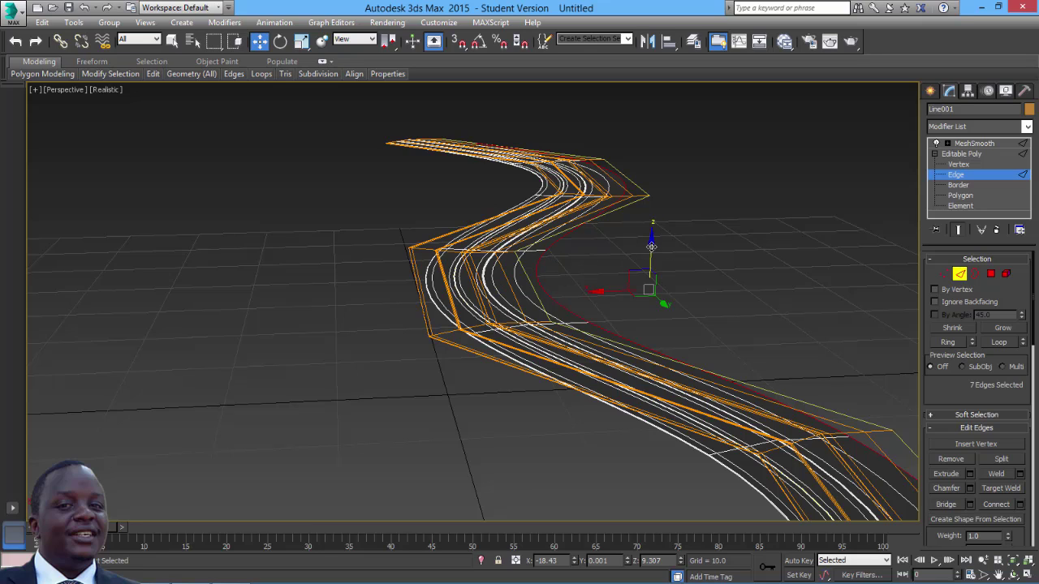
middle_drag(654, 250, 569, 268)
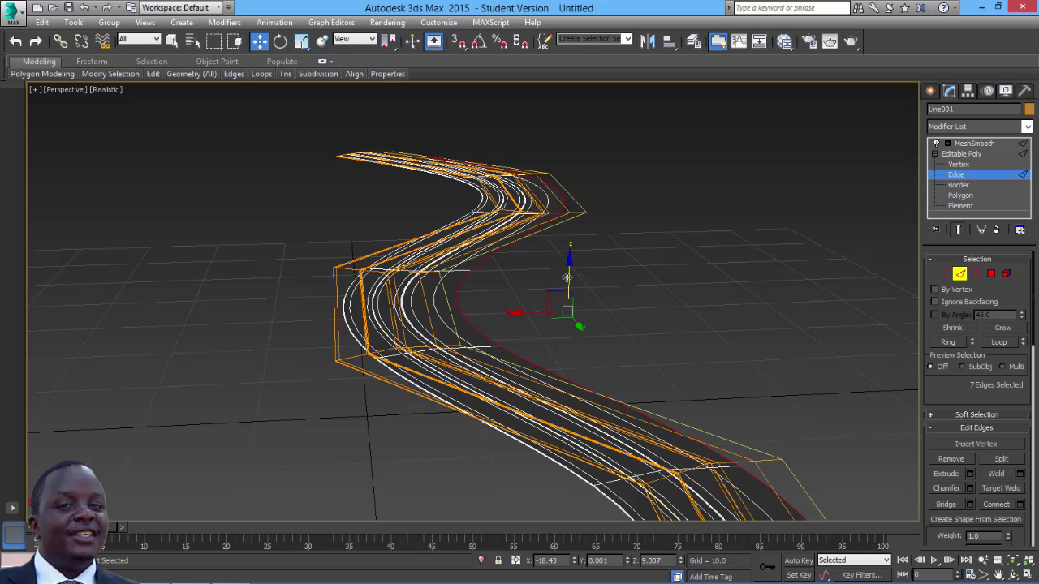
shift+drag(567, 277, 561, 237)
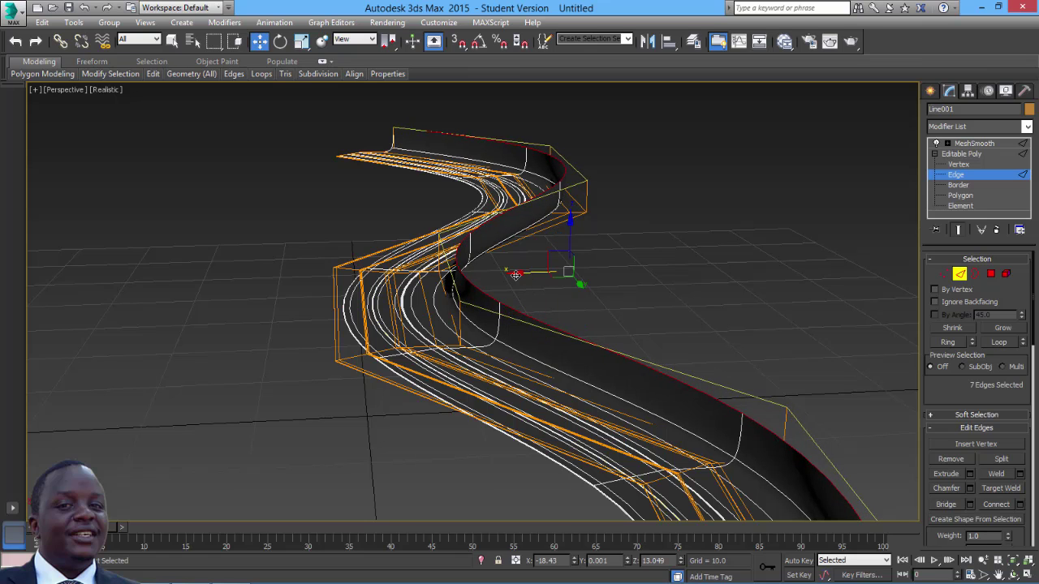
drag(515, 275, 528, 284)
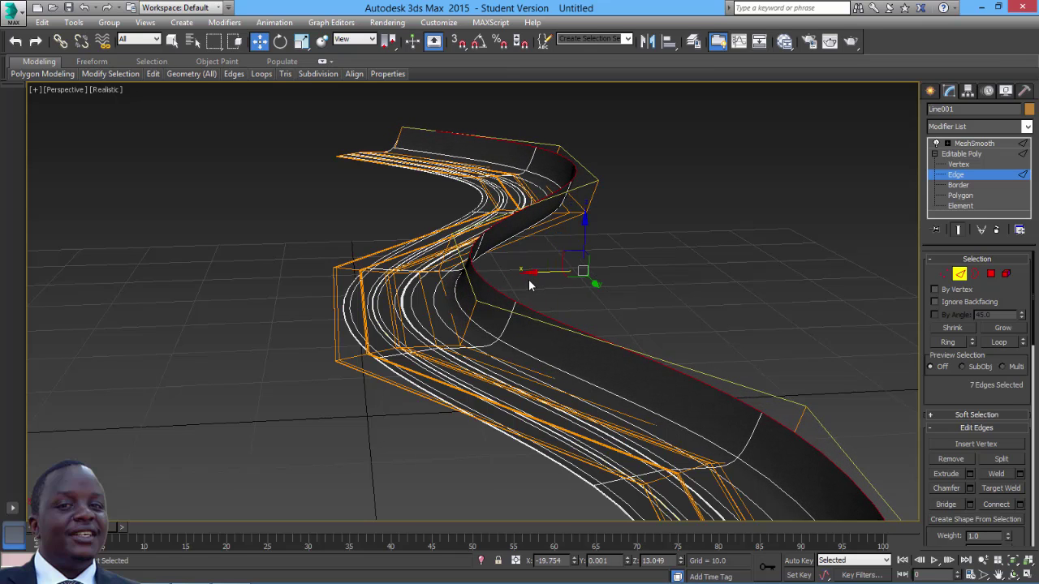
Raise the wall with two more strips, the first to about X -18.0, Z 16.6 and the second to Z about 21.9
scroll(577, 255, up, 3)
middle_drag(576, 259, 582, 222)
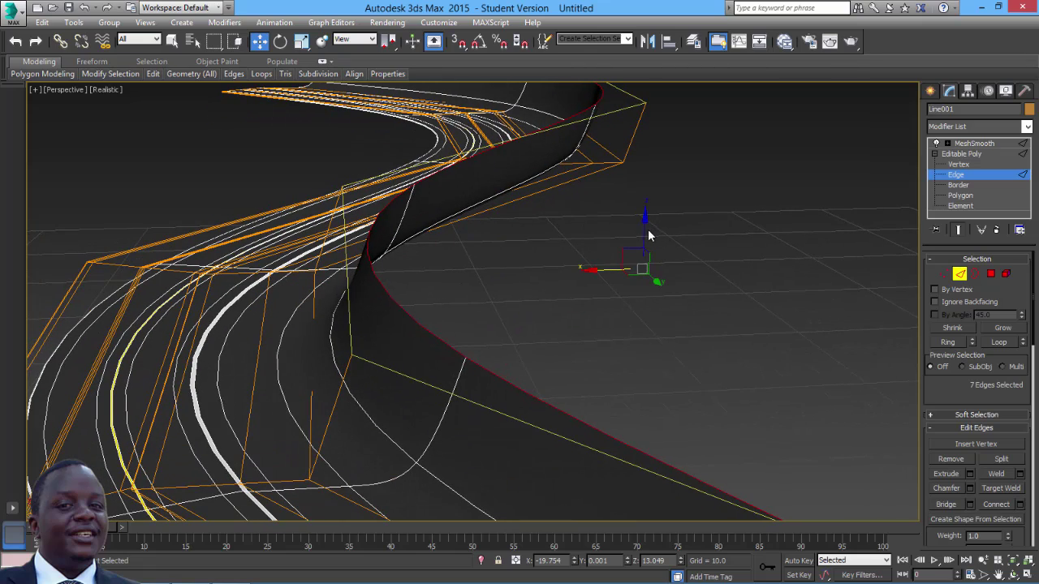
alt+middle_drag(648, 232, 616, 162)
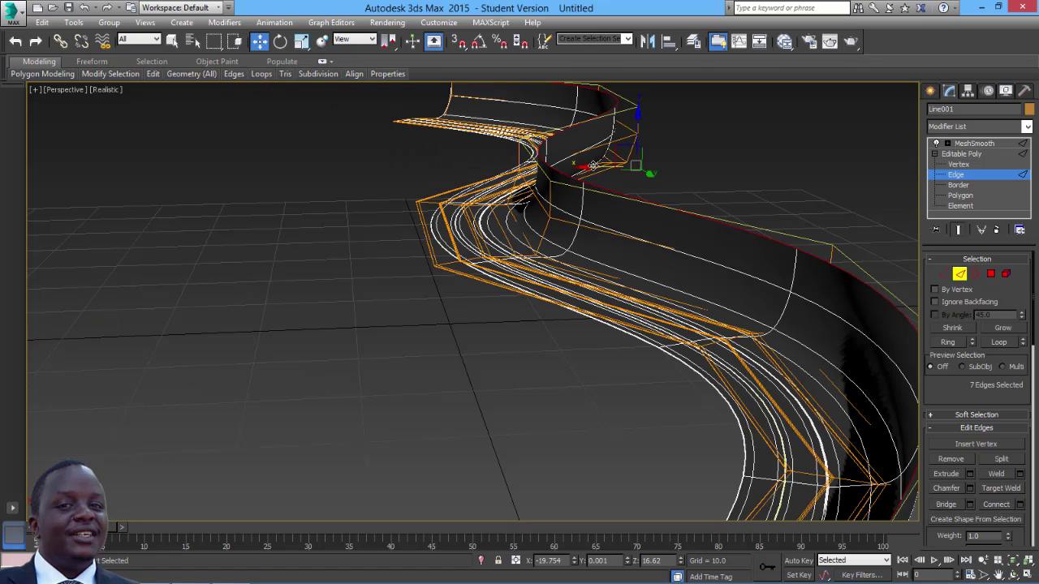
drag(593, 166, 579, 171)
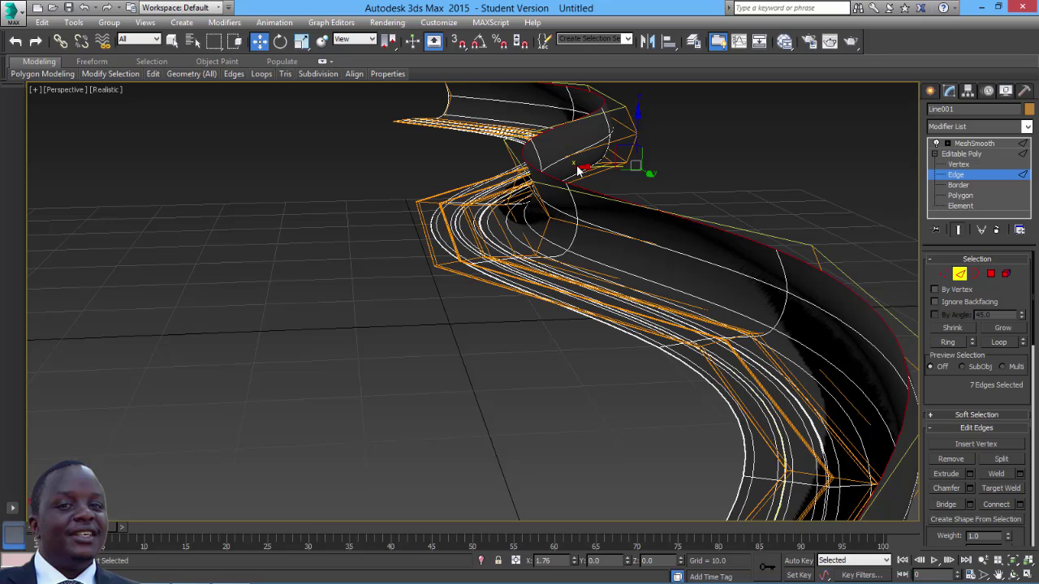
alt+middle_drag(606, 200, 574, 185)
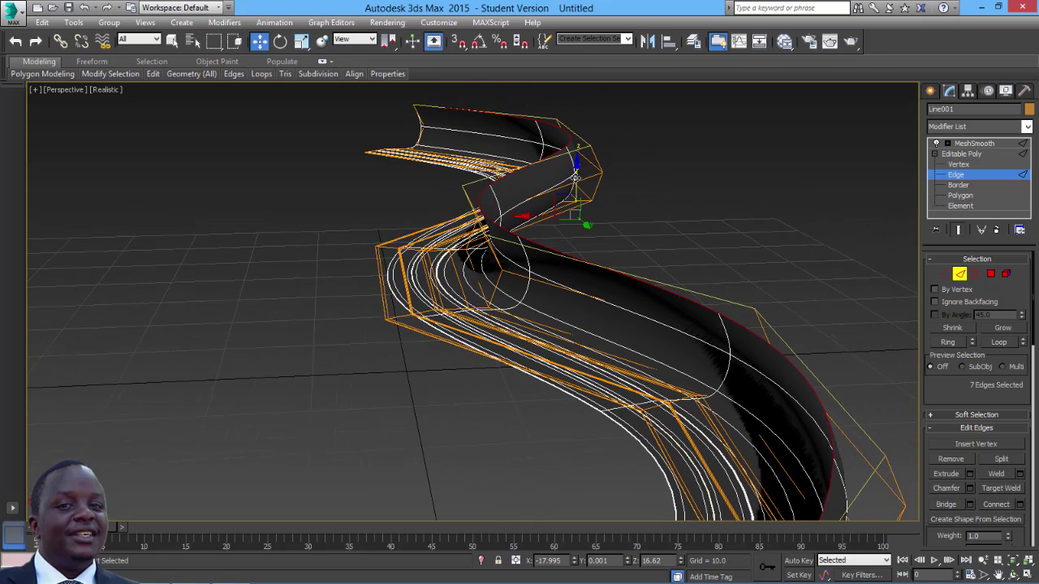
drag(575, 176, 575, 135)
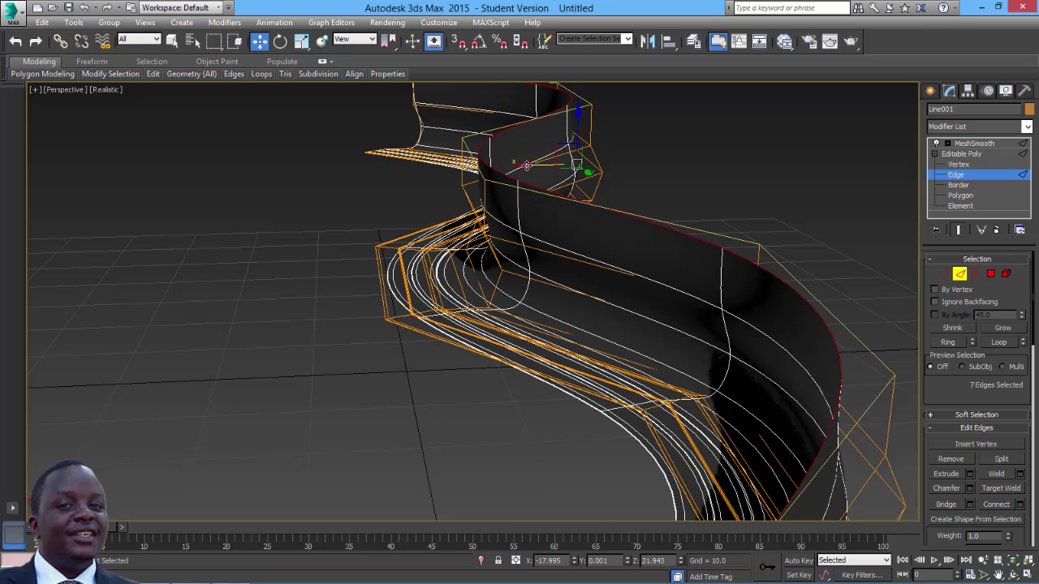
Extend the wall's upper edge loop outward along X as flat ground strips to about X -48.0
drag(527, 165, 601, 163)
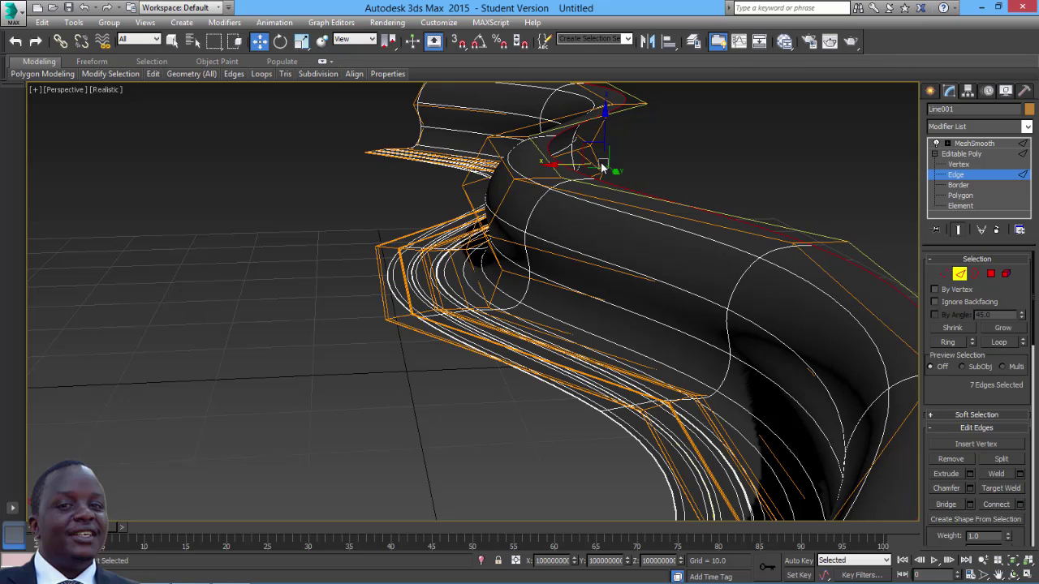
drag(607, 162, 748, 179)
middle_drag(749, 179, 672, 192)
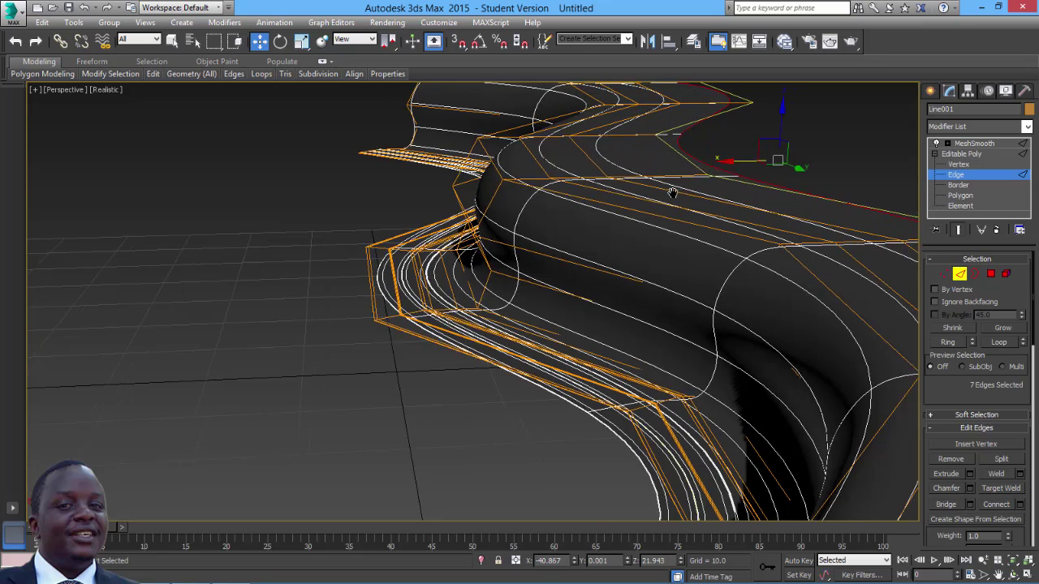
scroll(672, 192, down, 3)
middle_drag(612, 204, 602, 221)
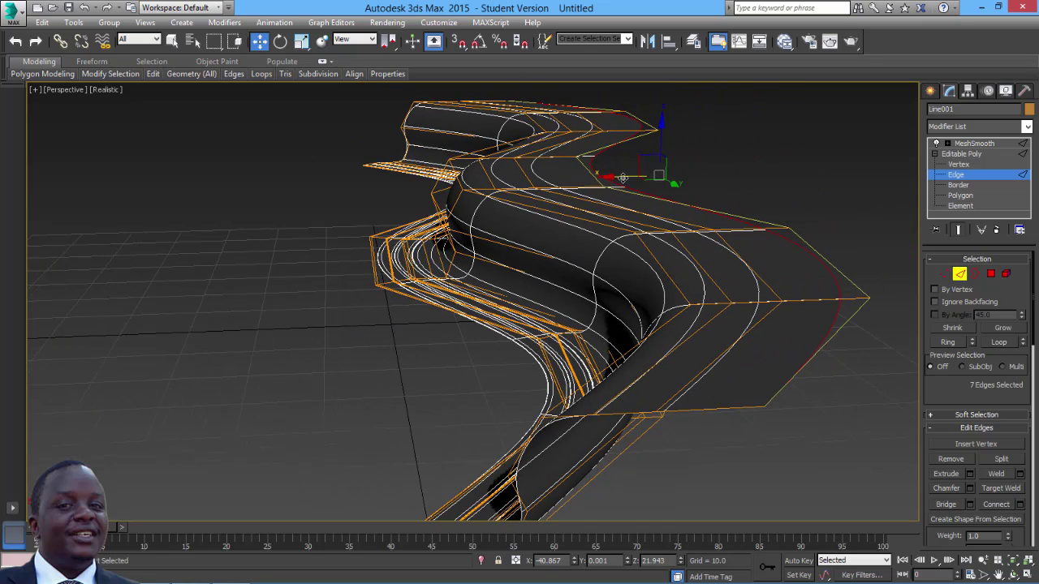
drag(622, 177, 667, 186)
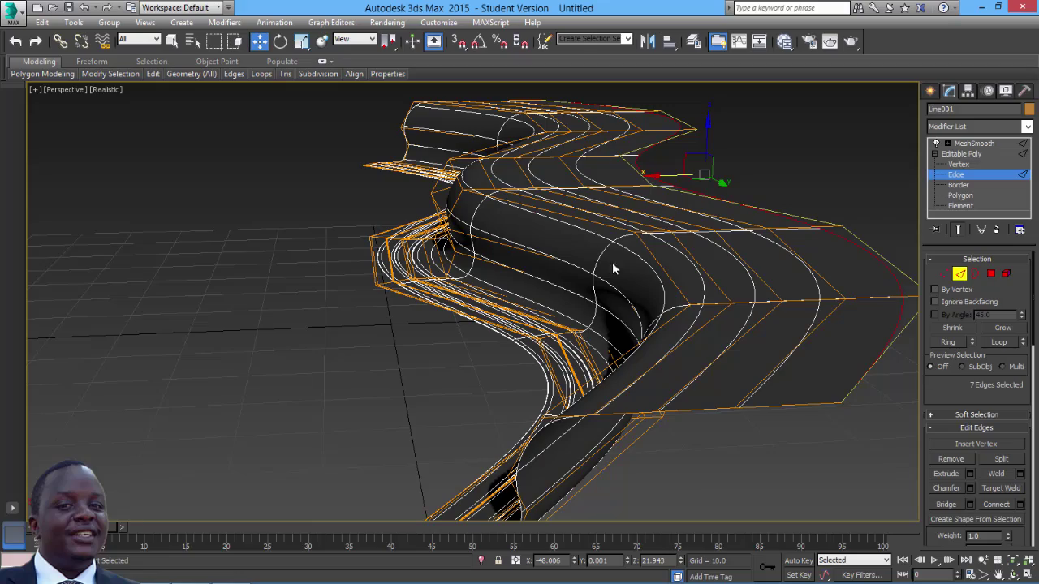
In the Top view, extend the ground's outer loop outward and scale it along X into a straight line at about X -67.5
mouse_move(603, 317)
alt+middle_down()
mouse_move(621, 297)
mouse_move(641, 315)
mouse_move(612, 319)
alt+middle_up()
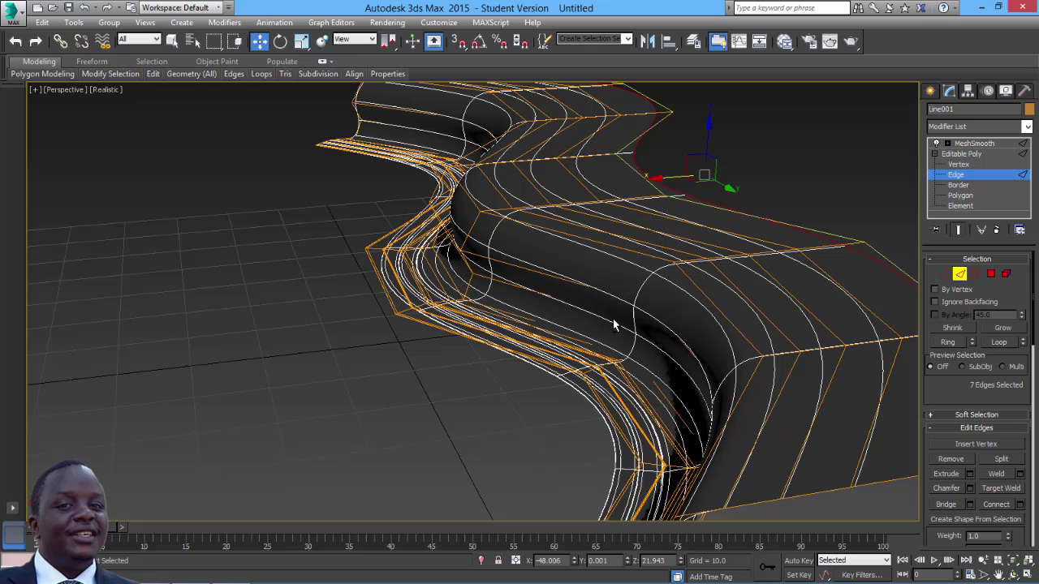
click(1027, 573)
right_click(357, 203)
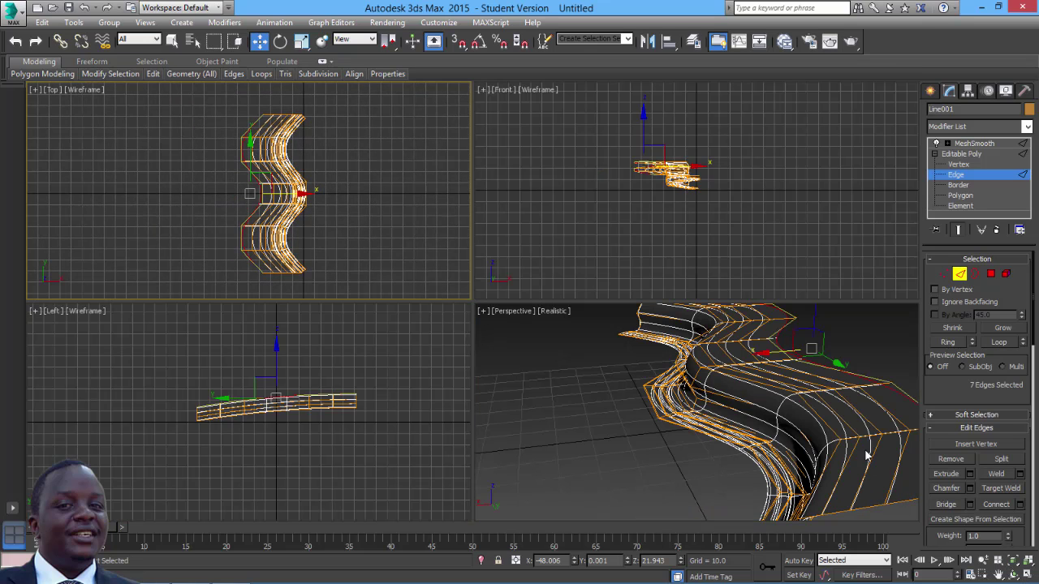
click(1027, 573)
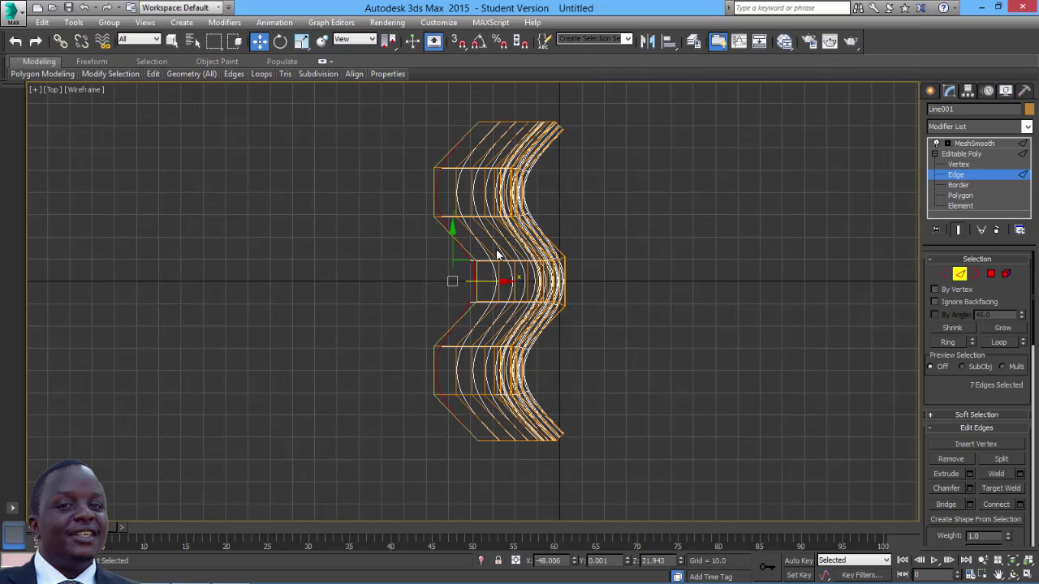
drag(493, 283, 730, 285)
click(301, 43)
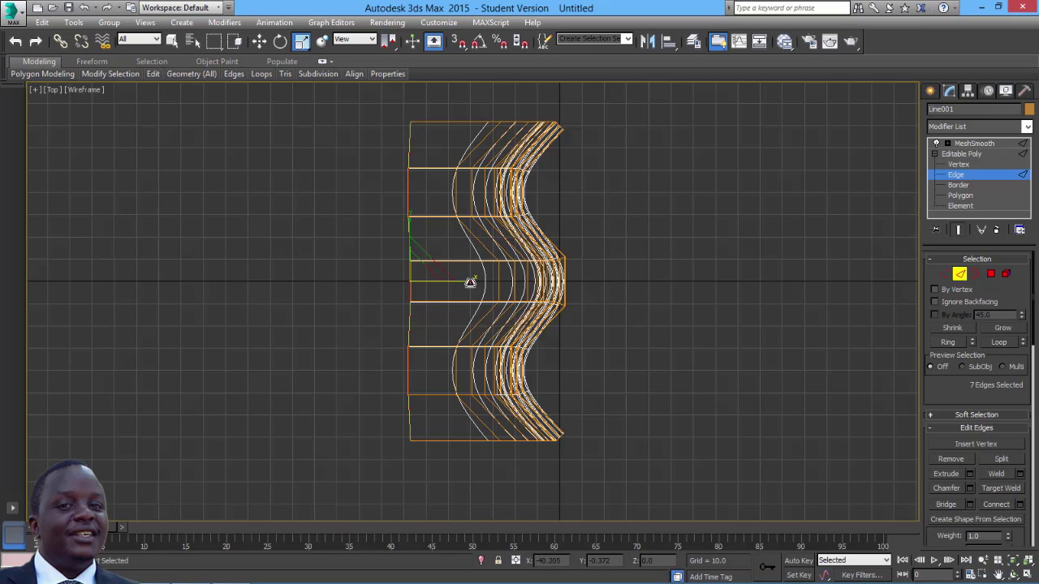
drag(471, 283, 215, 255)
click(259, 42)
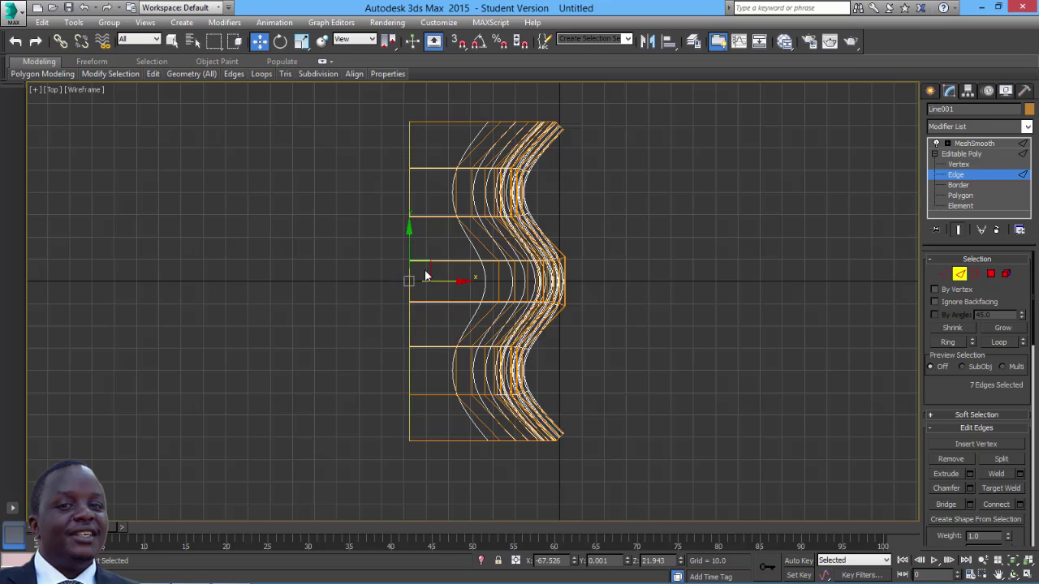
Move the straightened outer edge loop farther out along X to about -83.8 and return to the full Perspective view
drag(462, 281, 419, 315)
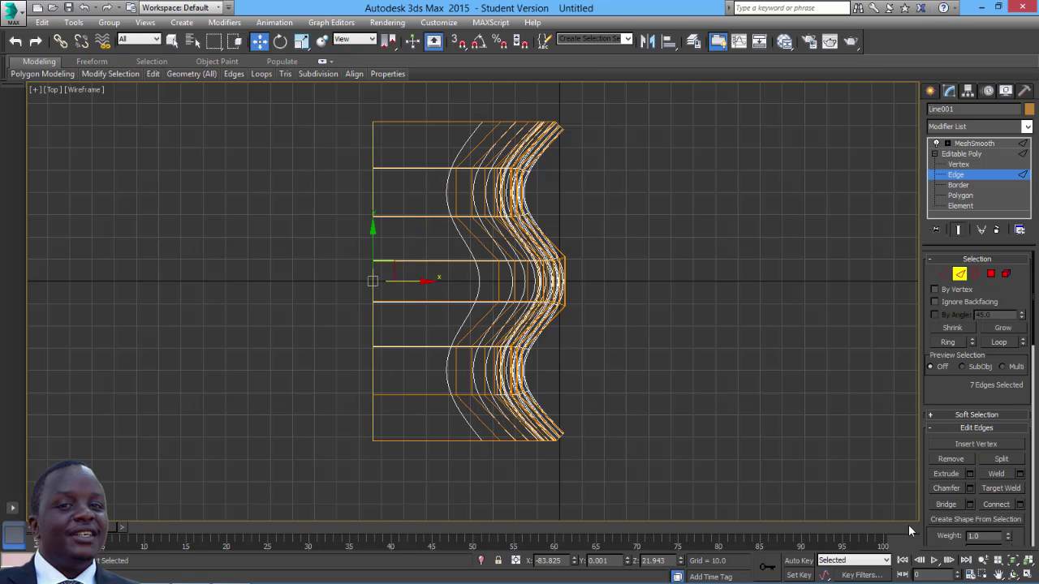
key(alt+w)
mouse_move(665, 422)
alt+middle_down()
mouse_move(617, 440)
mouse_move(637, 435)
alt+middle_up()
click(1027, 574)
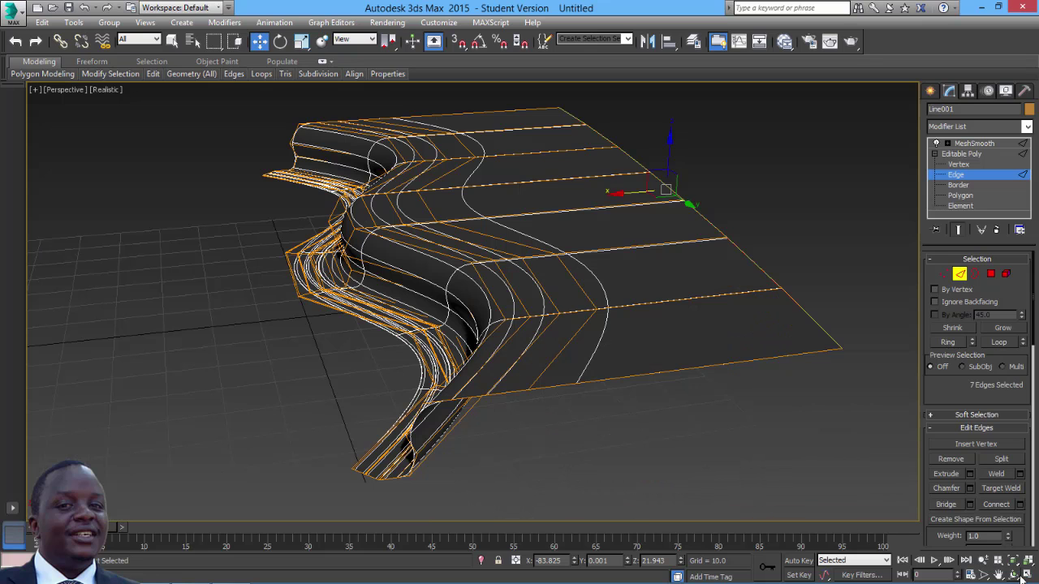
Leave edge editing and select the whole smoothed road model in the Perspective view
click(1013, 574)
drag(501, 378, 914, 255)
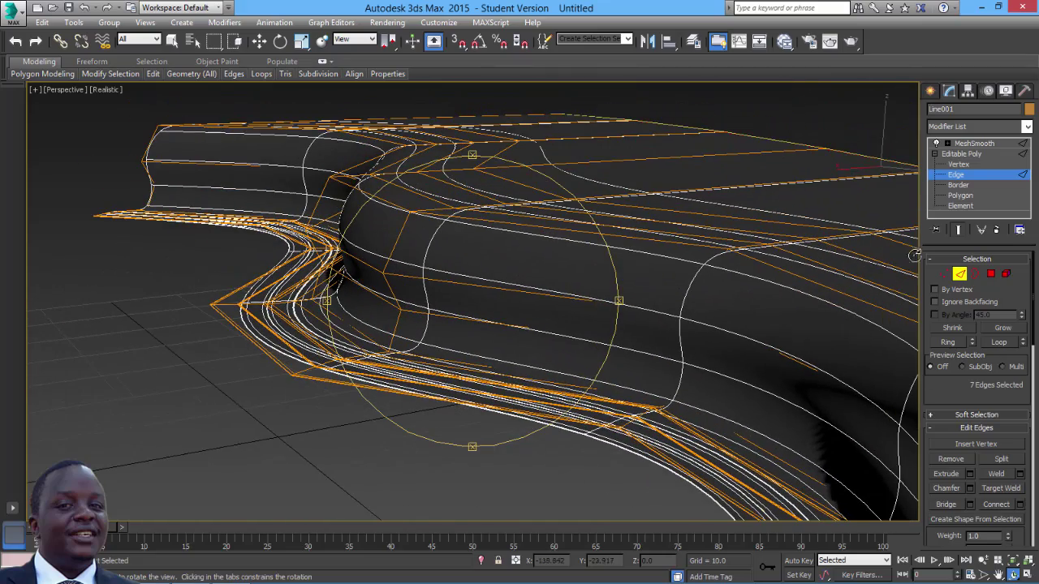
click(971, 155)
click(465, 468)
middle_drag(465, 467, 520, 441)
click(532, 432)
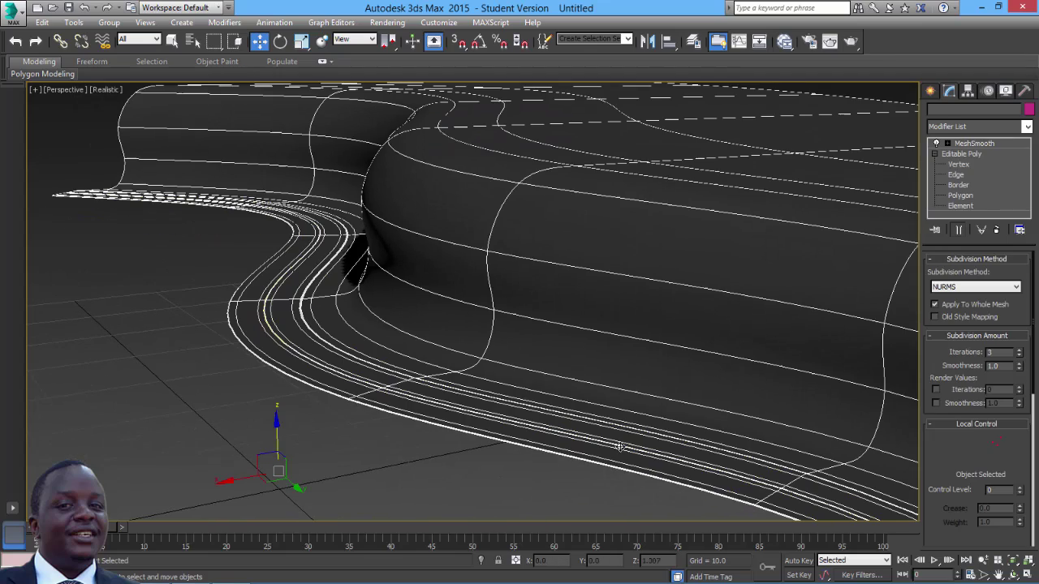
Render the Perspective view from a low angle along the road, and close the rendered image
click(1013, 574)
drag(532, 380, 470, 364)
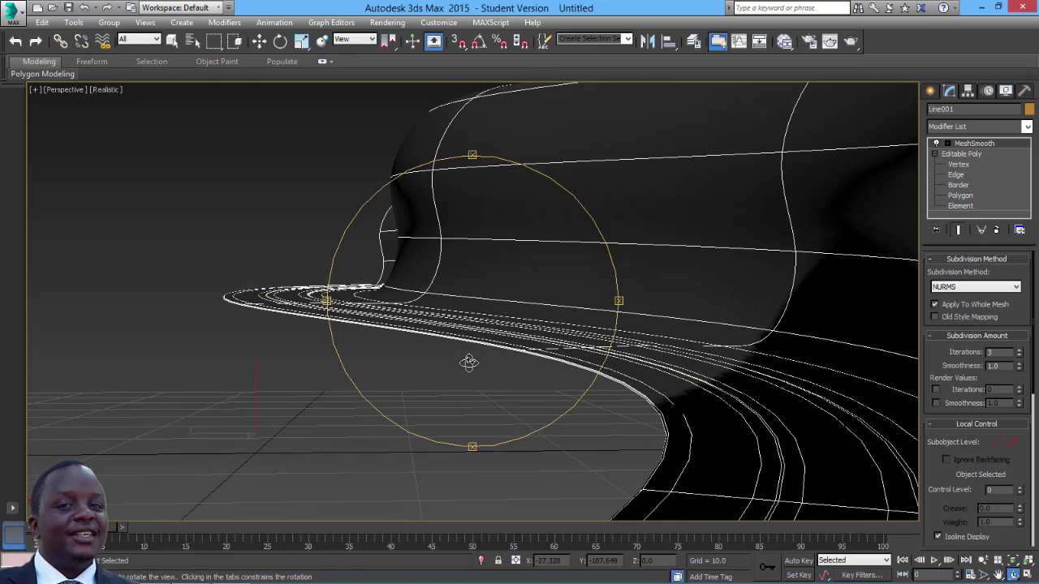
click(387, 22)
click(406, 37)
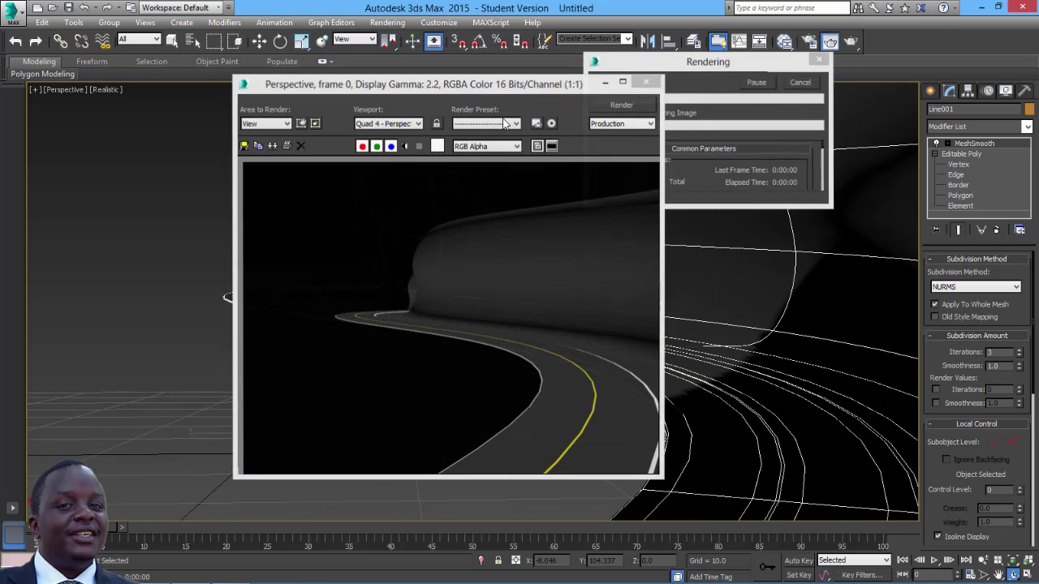
click(650, 82)
Return to edge editing and select the outermost border edge on the road's open side, opposite the wall
drag(478, 257, 572, 338)
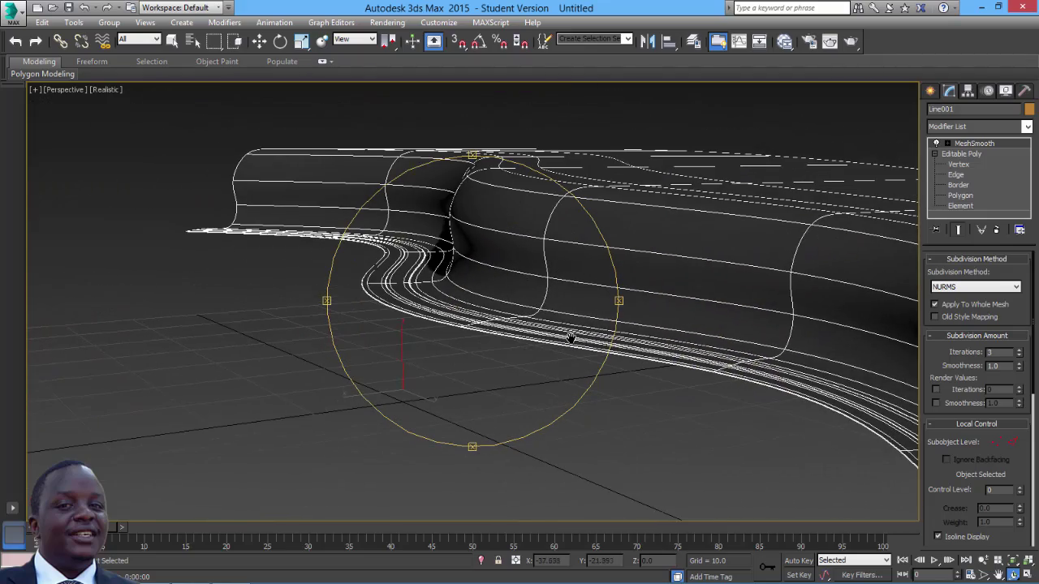
click(957, 175)
alt+middle_drag(522, 308, 496, 248)
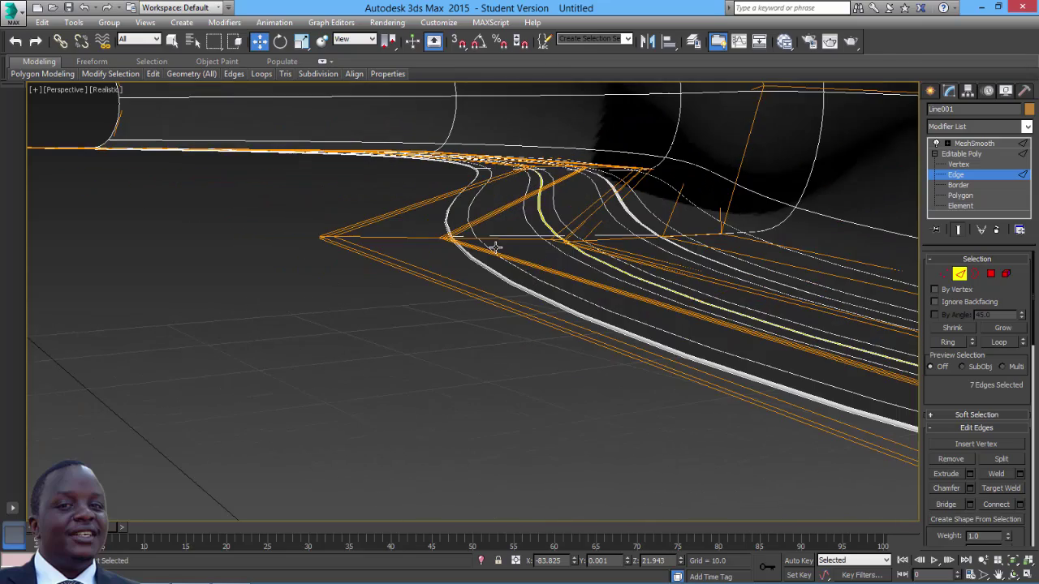
alt+middle_drag(500, 285, 481, 304)
click(492, 302)
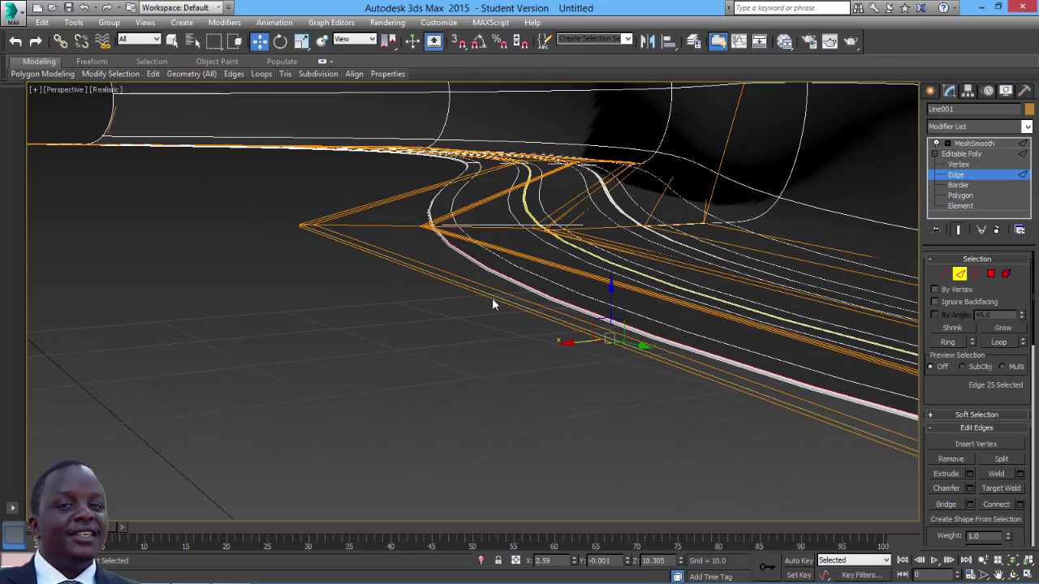
click(982, 560)
drag(572, 398, 568, 367)
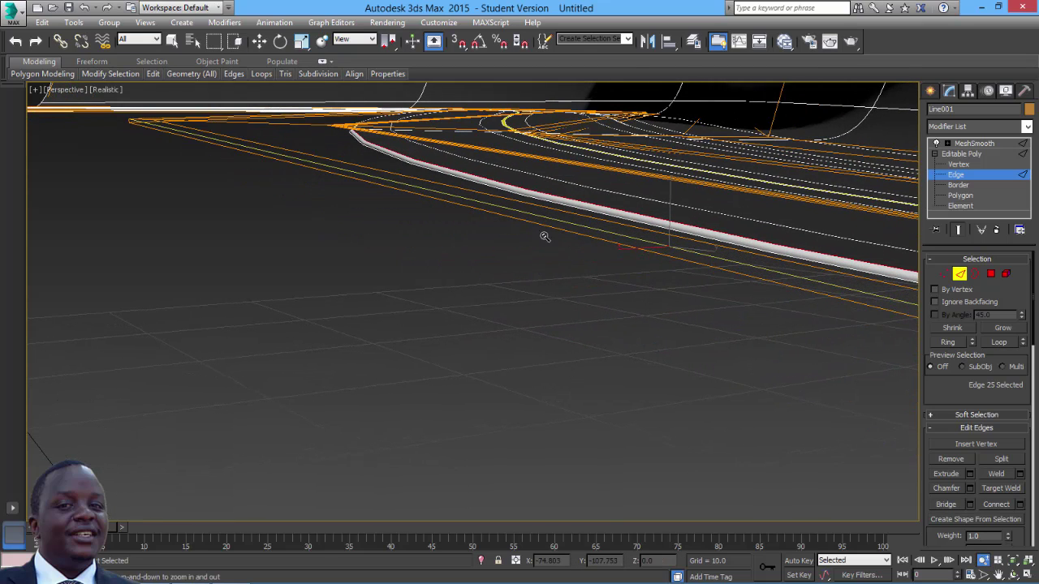
click(259, 41)
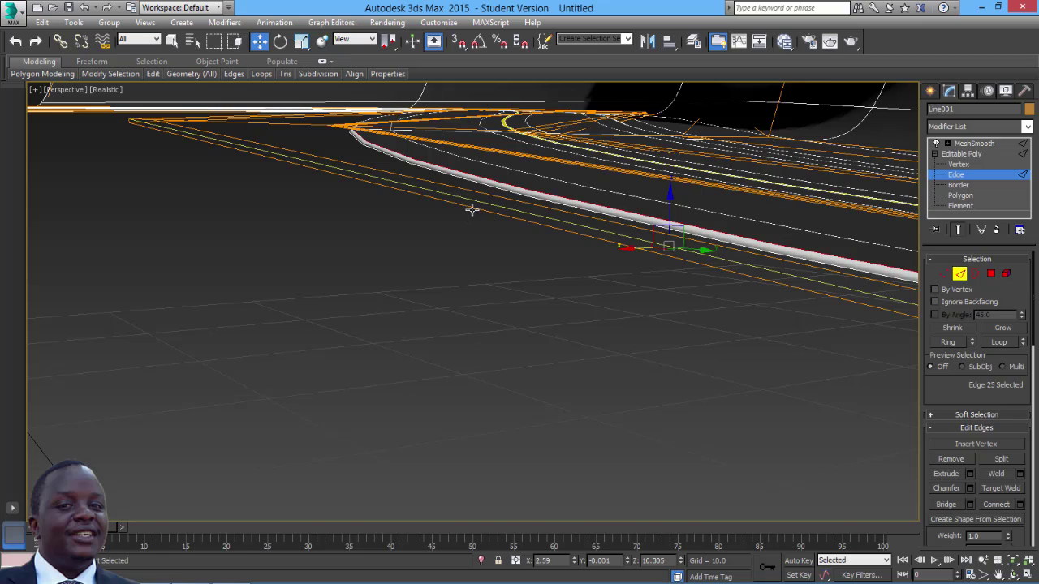
click(472, 210)
mouse_move(510, 250)
alt+middle_down()
mouse_move(506, 295)
mouse_move(494, 262)
alt+middle_up()
scroll(508, 298, down, 2)
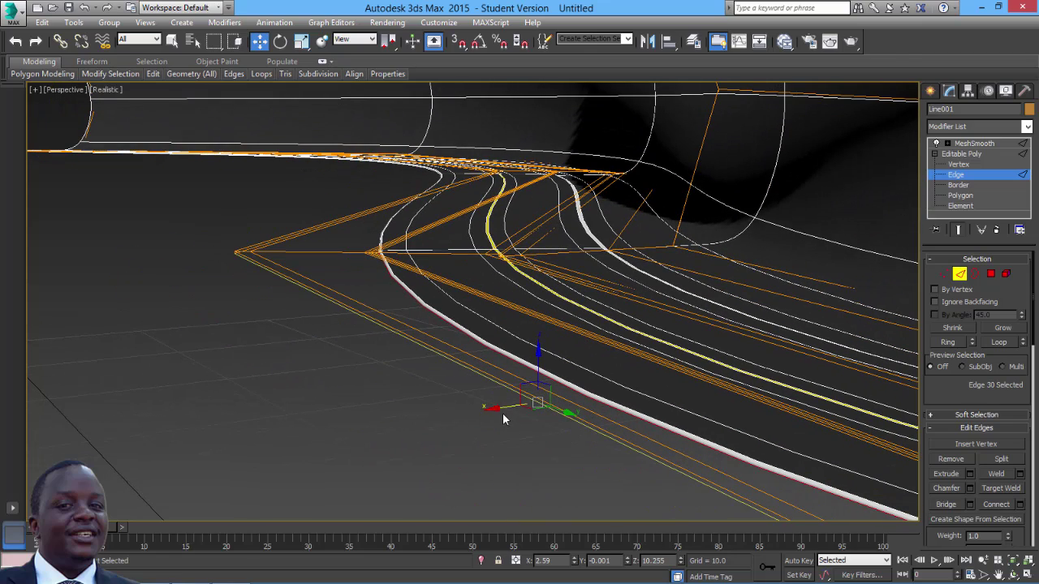
Try extending the single border edge outward, undo it, and select the full edge loop along that border
shift+drag(502, 408, 467, 408)
key(ctrl+z)
click(1001, 344)
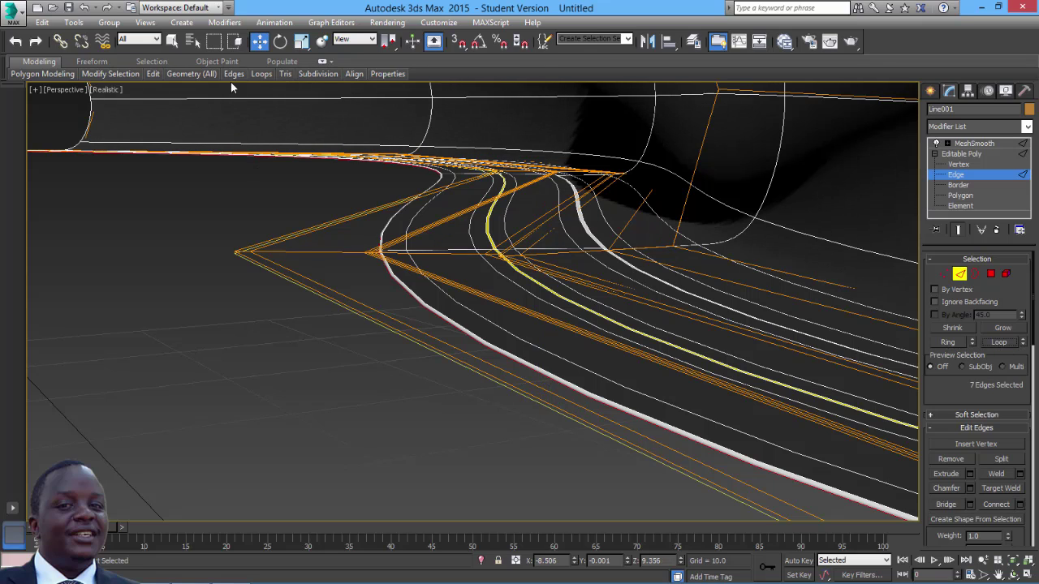
alt+middle_drag(447, 279, 394, 269)
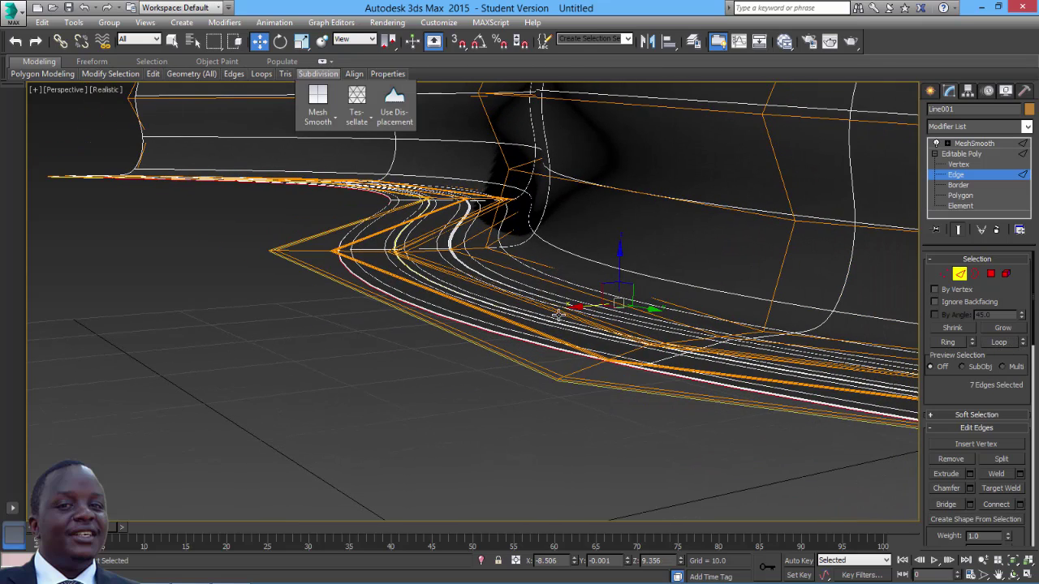
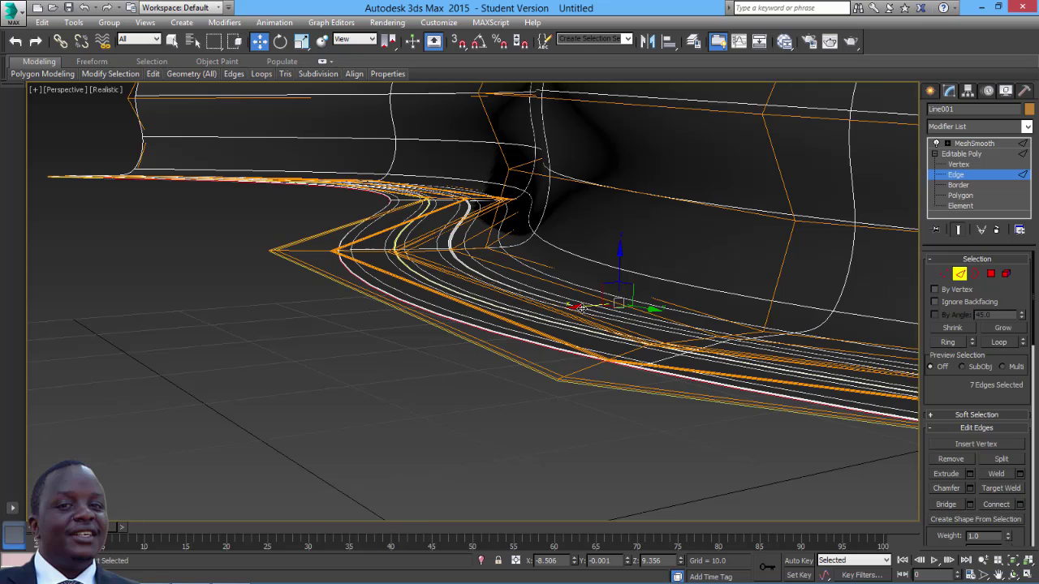
Extend the open-side border loop outward as a new shoulder strip to X about -5.5 and lower it to Z about 9.1
mouse_move(581, 308)
mouse_down()
mouse_move(551, 324)
mouse_move(573, 325)
mouse_move(566, 307)
mouse_up()
drag(549, 316, 526, 323)
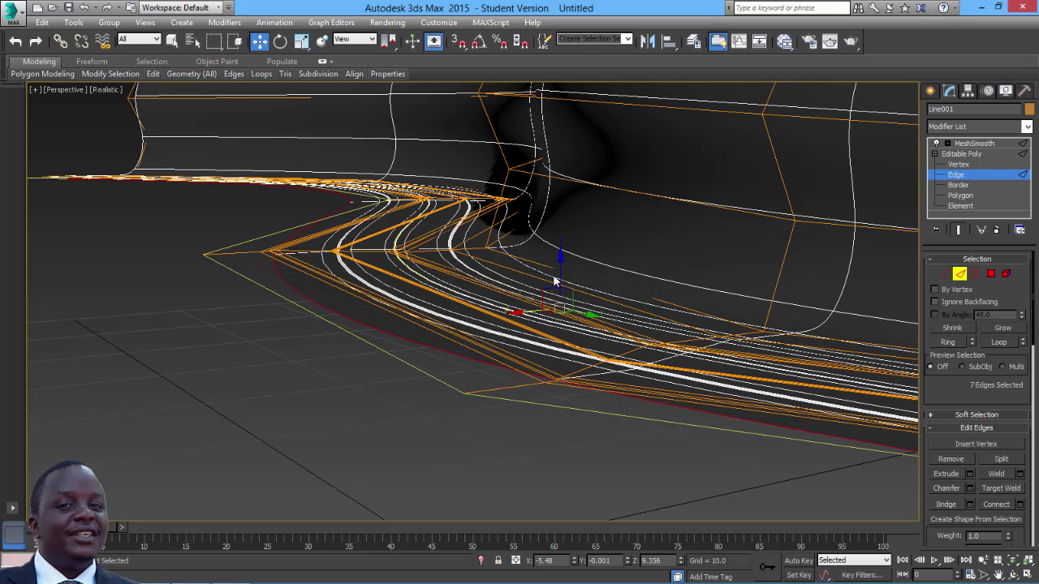
drag(559, 267, 559, 281)
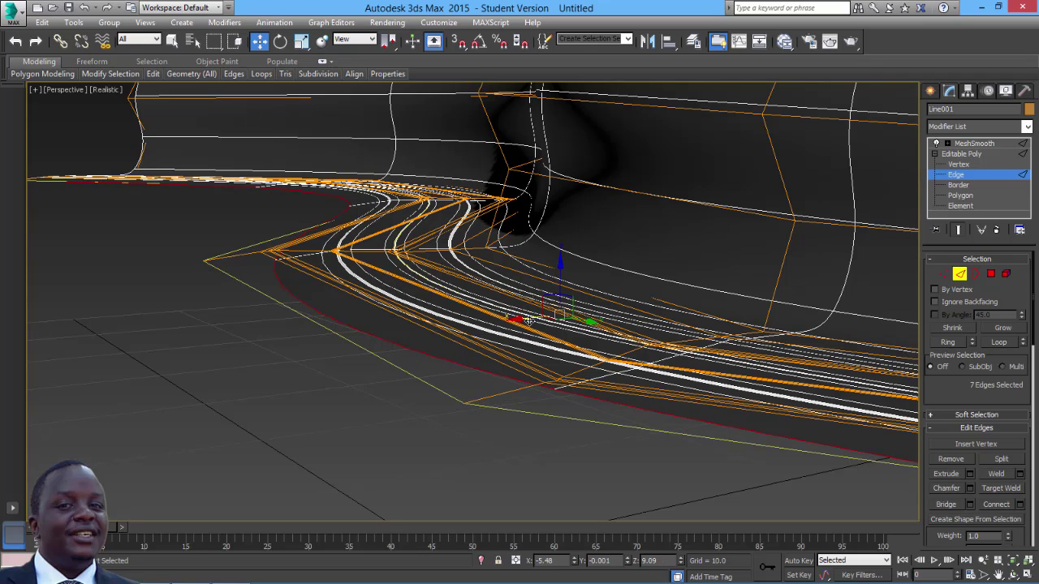
Extend the open-side border loop outward as another shoulder strip to X about -0.6 and lower it to Z about 7.2
shift+drag(523, 319, 420, 346)
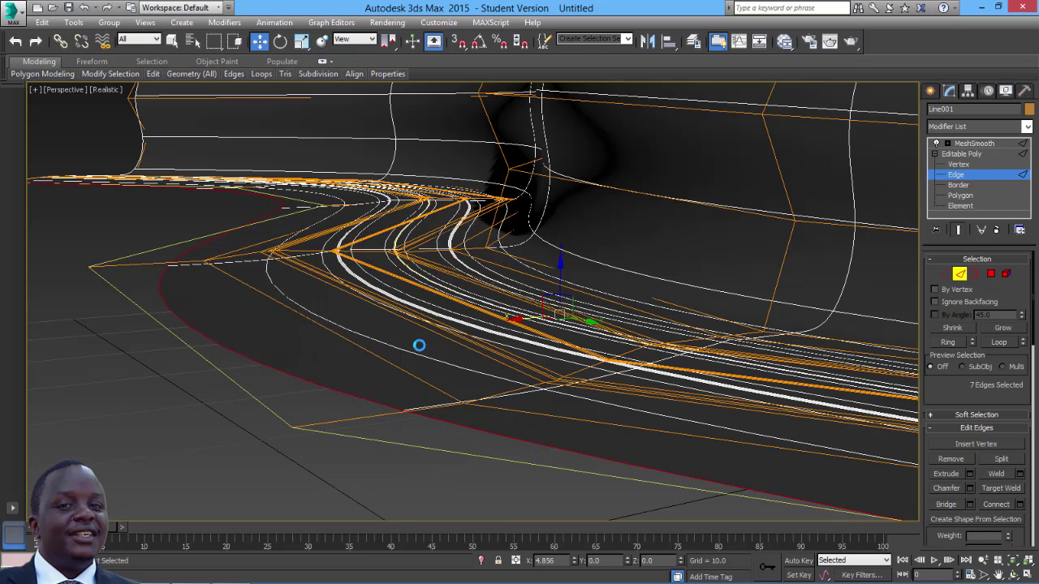
drag(457, 282, 456, 335)
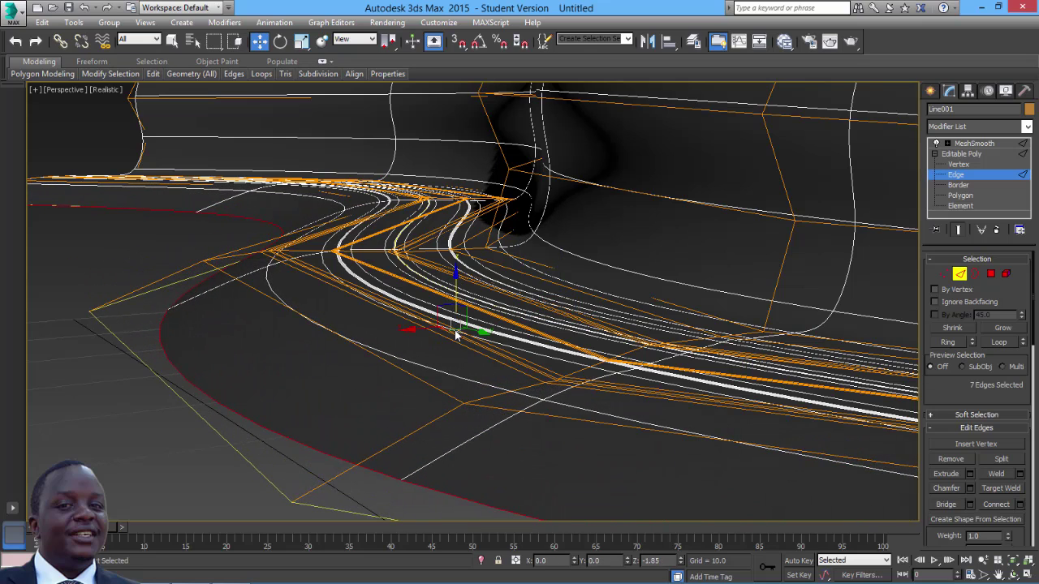
alt+middle_drag(456, 335, 448, 279)
scroll(449, 279, down, 2)
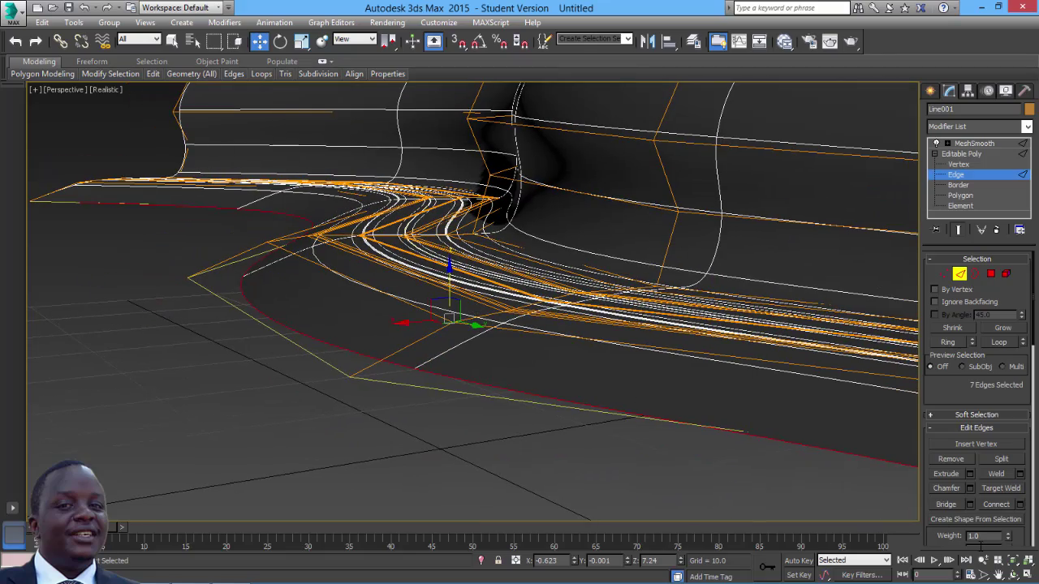
Extend the border loop outward again as a steep slope strip ending at X about 17.5 and Z about -0.6
click(1014, 575)
mouse_move(509, 336)
mouse_down()
mouse_move(460, 332)
mouse_move(471, 345)
mouse_move(522, 345)
mouse_up()
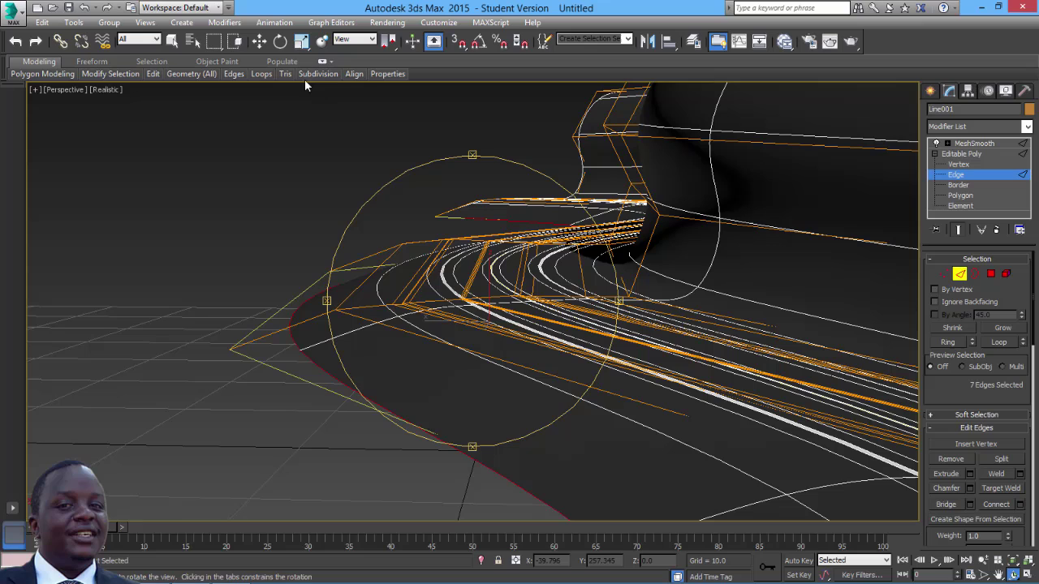
click(259, 42)
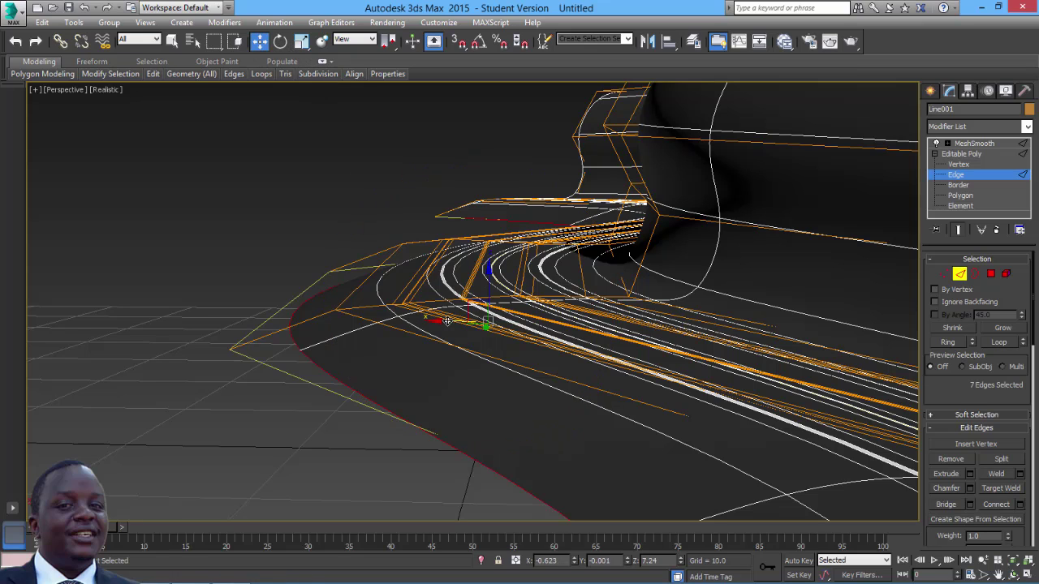
drag(445, 322, 217, 316)
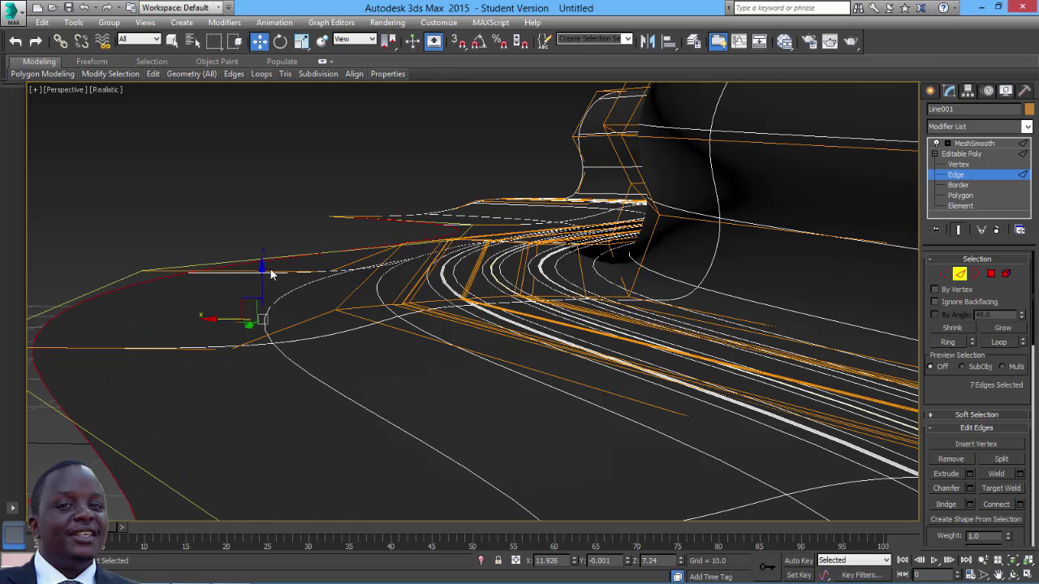
drag(261, 272, 281, 416)
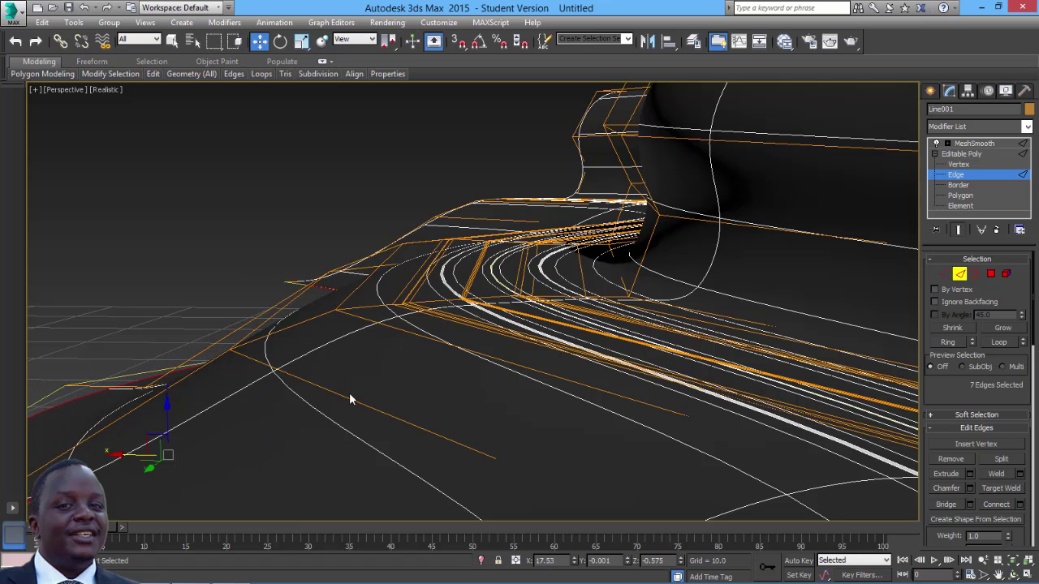
Extend the border loop level outward to X about 28 and scale it along X in the Top view into a straight line
middle_drag(349, 392, 602, 358)
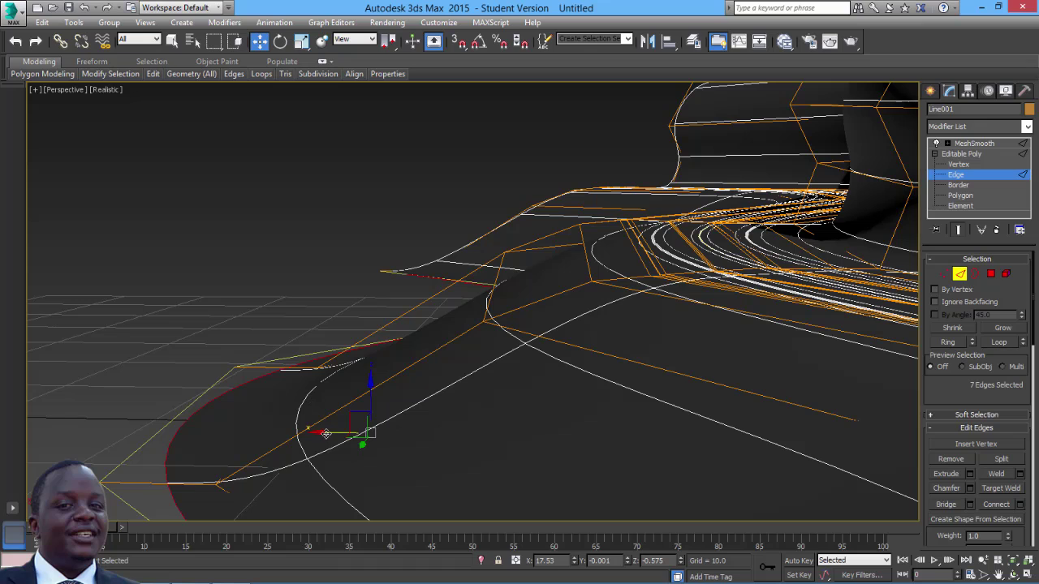
drag(325, 432, 144, 425)
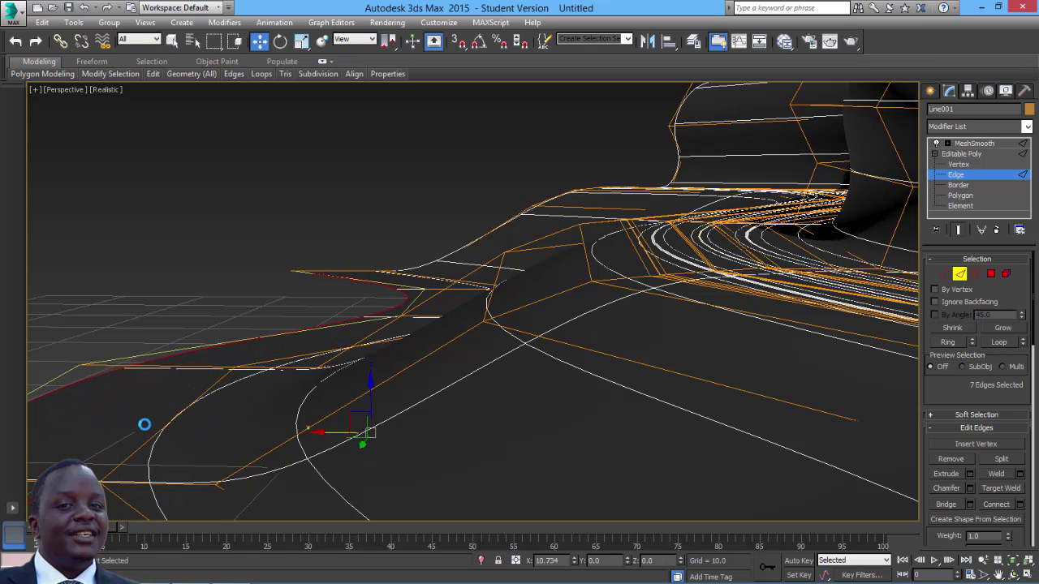
click(1027, 573)
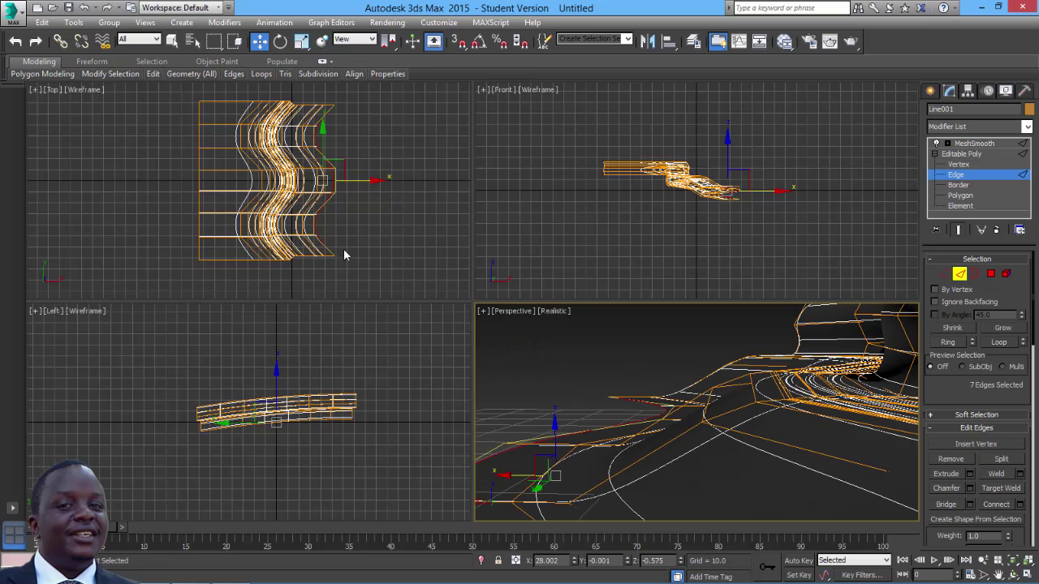
click(300, 42)
drag(396, 190, 475, 161)
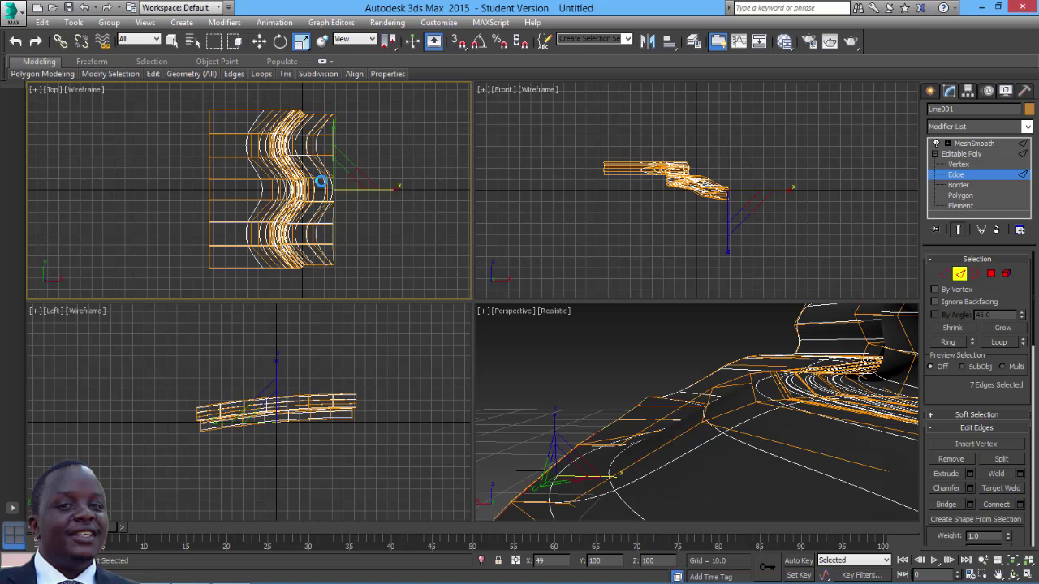
Move the straightened border loop further outward along X to widen the flat ground, and clear the edge selection
click(261, 41)
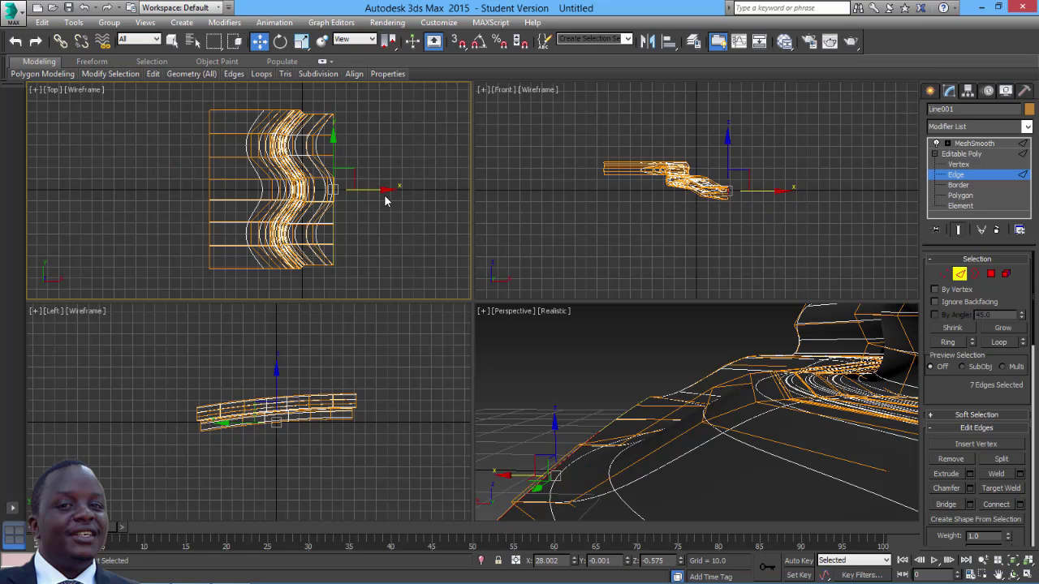
drag(385, 190, 416, 195)
click(432, 143)
Leave edge editing and examine the smoothed road, slope and wall from several angles in the full-size Perspective view
middle_drag(652, 377, 580, 386)
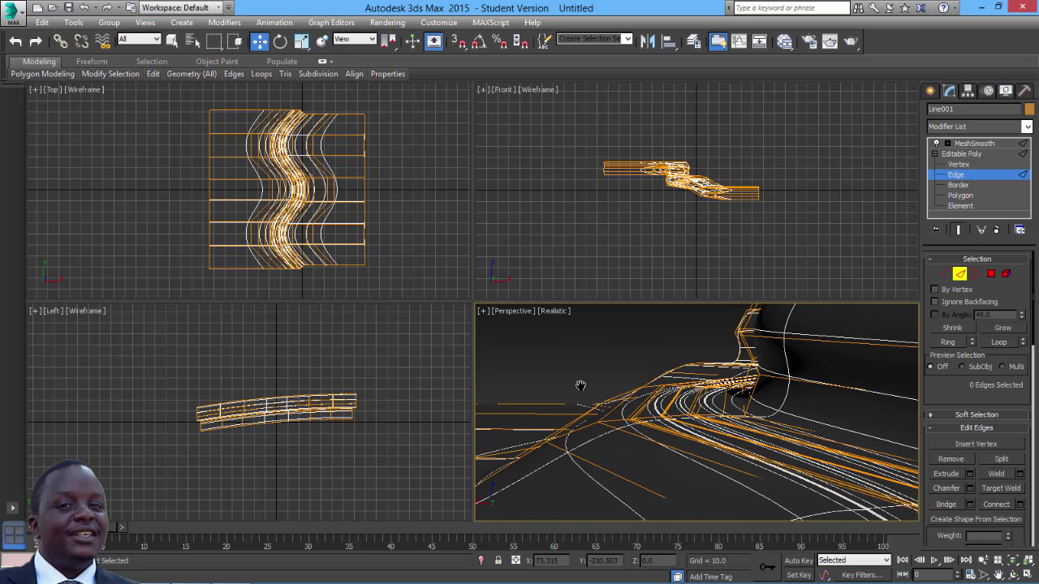
click(1027, 573)
click(1013, 574)
drag(536, 333, 518, 314)
click(971, 155)
click(414, 195)
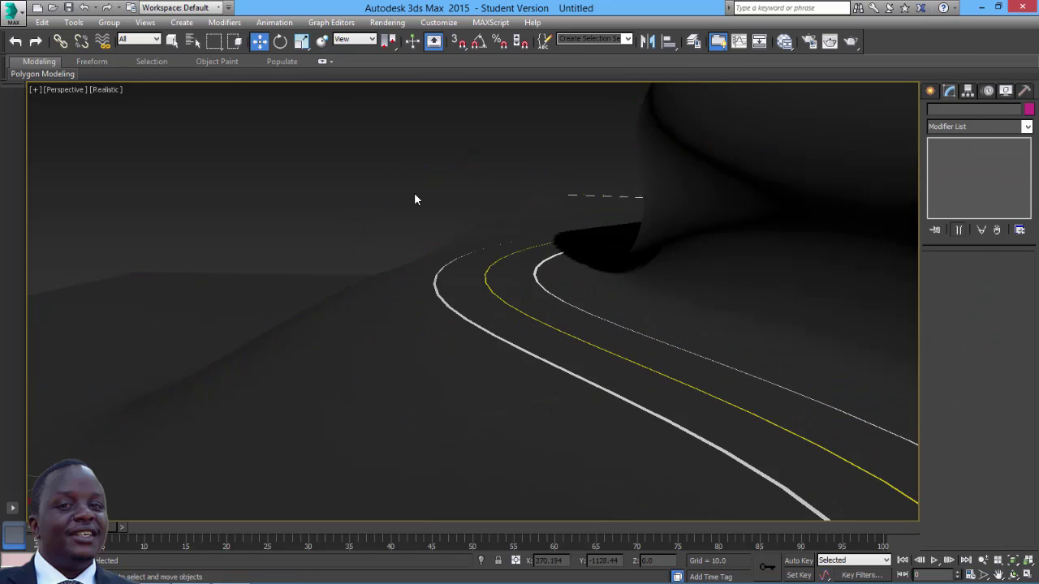
middle_drag(414, 194, 382, 178)
click(454, 302)
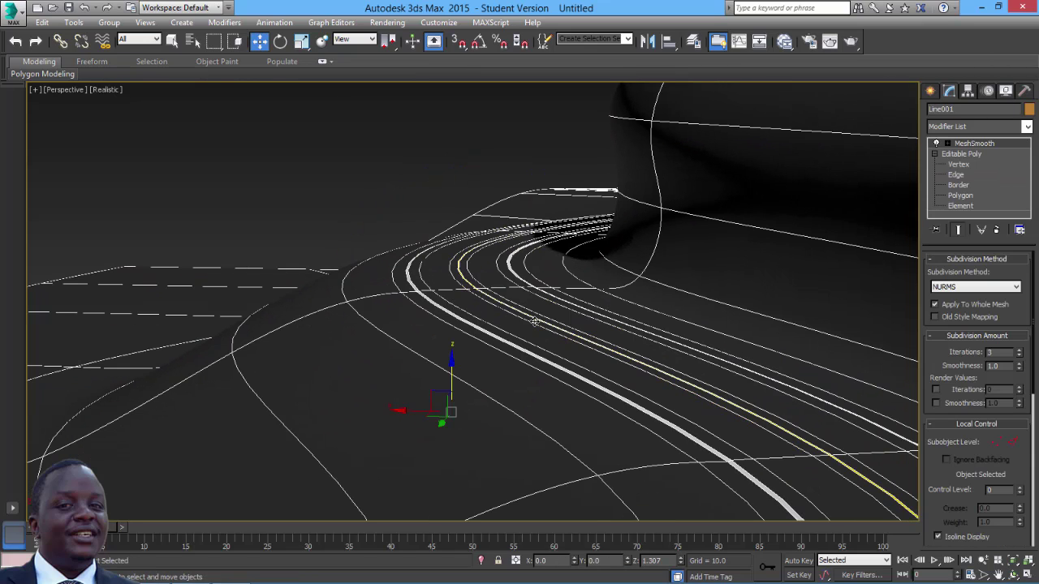
click(1013, 574)
drag(475, 297, 582, 267)
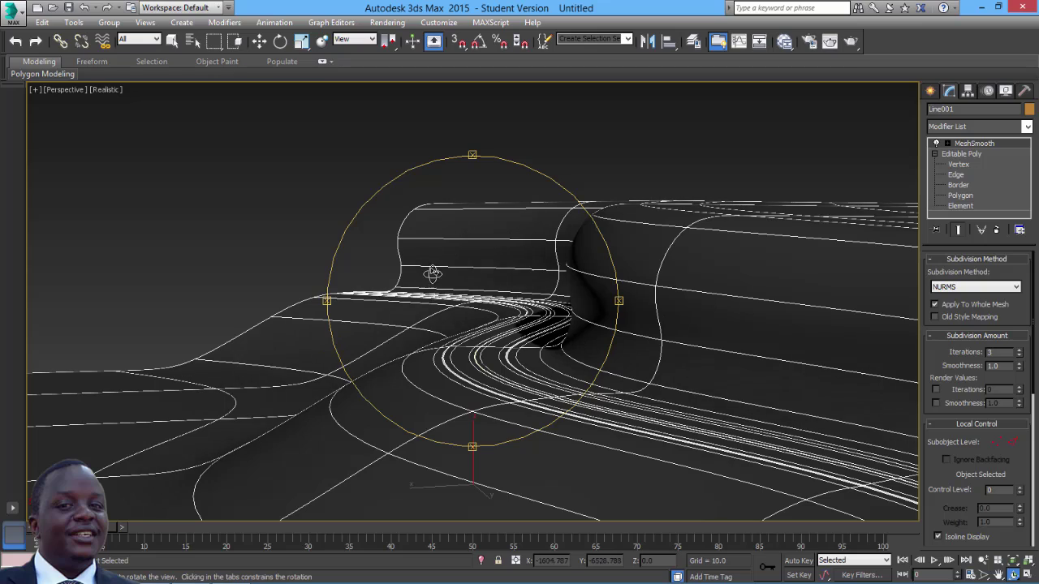
drag(507, 363, 669, 204)
drag(451, 401, 470, 408)
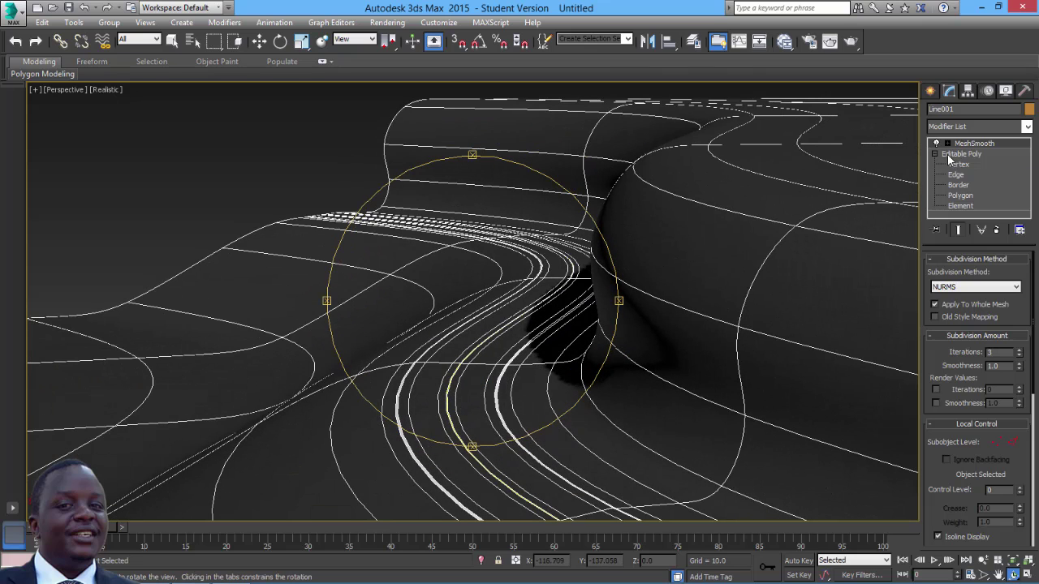
Switch to polygon editing with the smoothed end result hidden, and select the upper wall polygon protruding at the road's bend
click(961, 196)
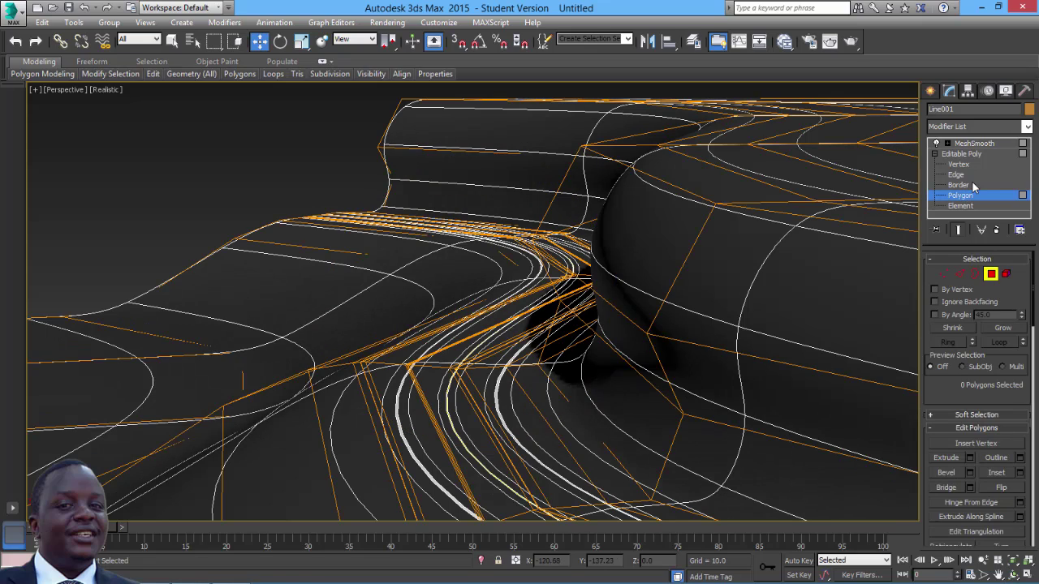
click(959, 230)
middle_drag(686, 222, 718, 132)
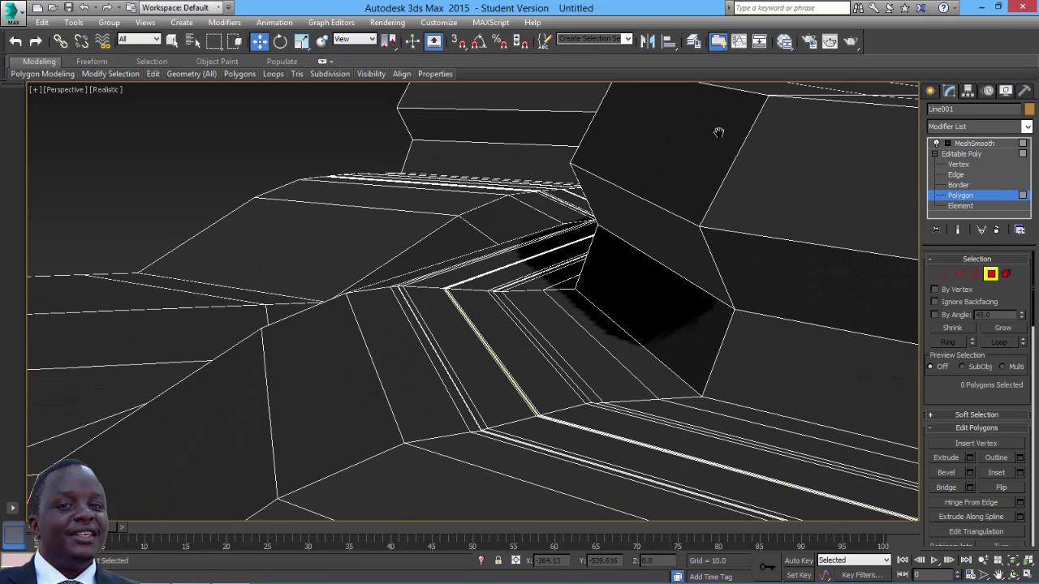
click(662, 151)
middle_drag(657, 188, 689, 192)
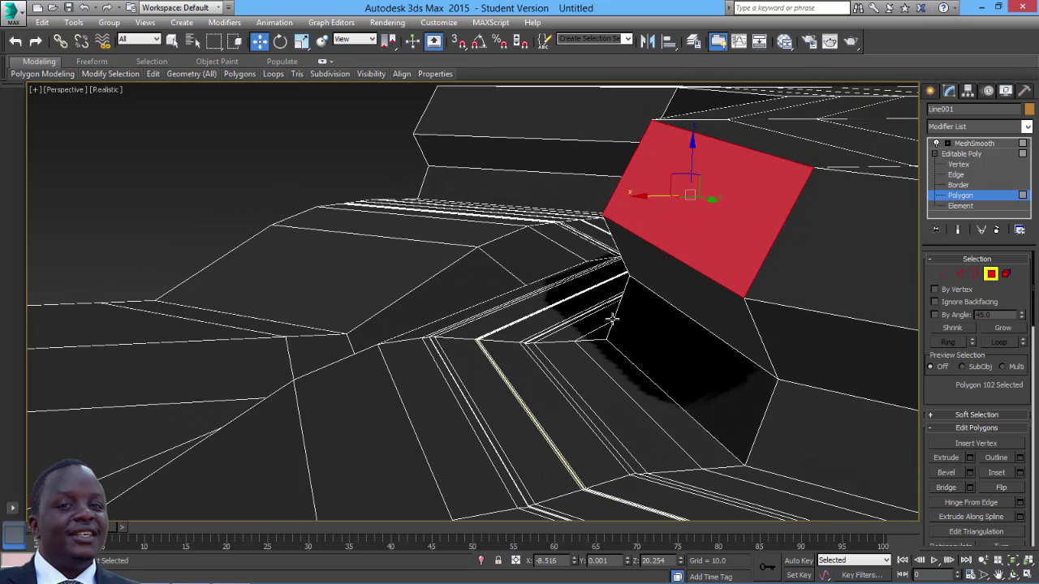
middle_drag(597, 306, 619, 258)
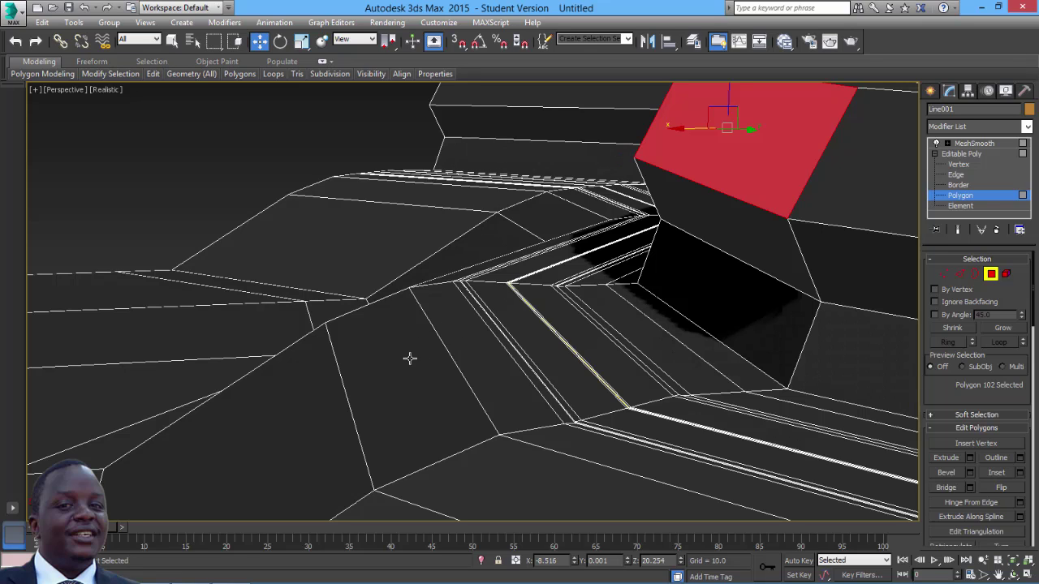
Extrude the selected wall polygon out over the road and lower its end face to Z about 20.1
click(947, 457)
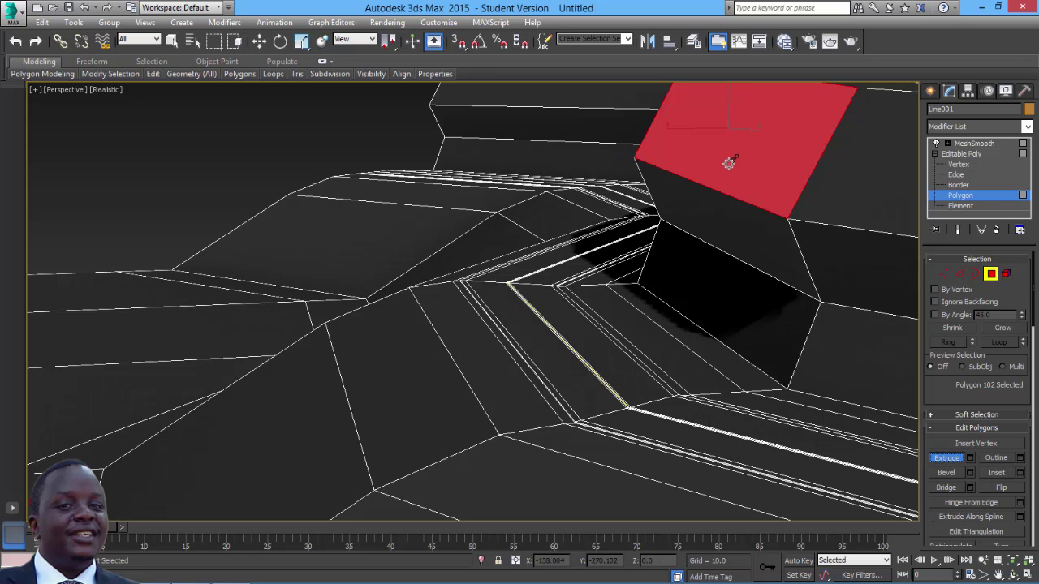
drag(728, 160, 582, 171)
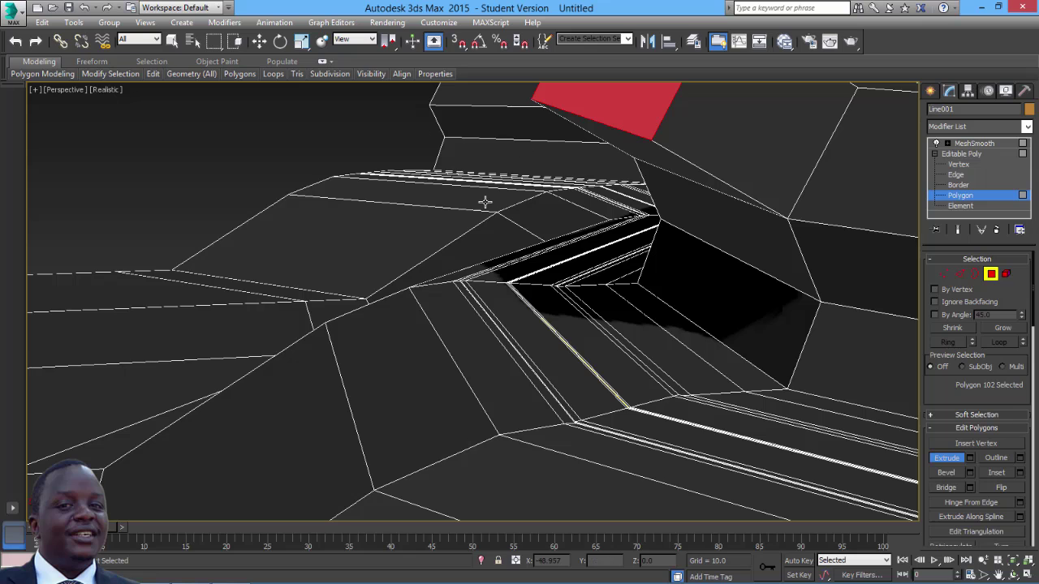
scroll(484, 202, down, 5)
click(259, 40)
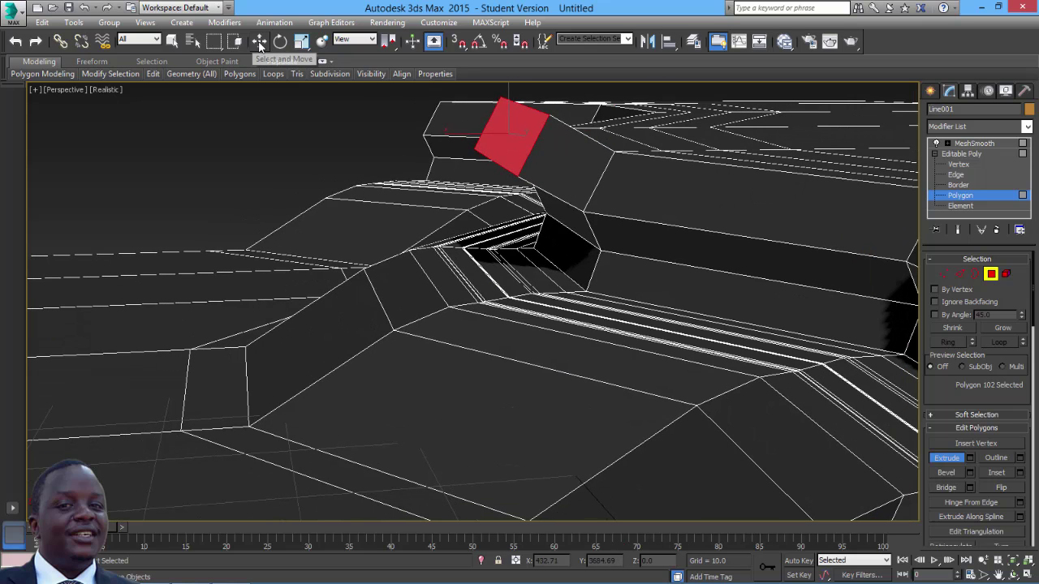
drag(508, 101, 508, 136)
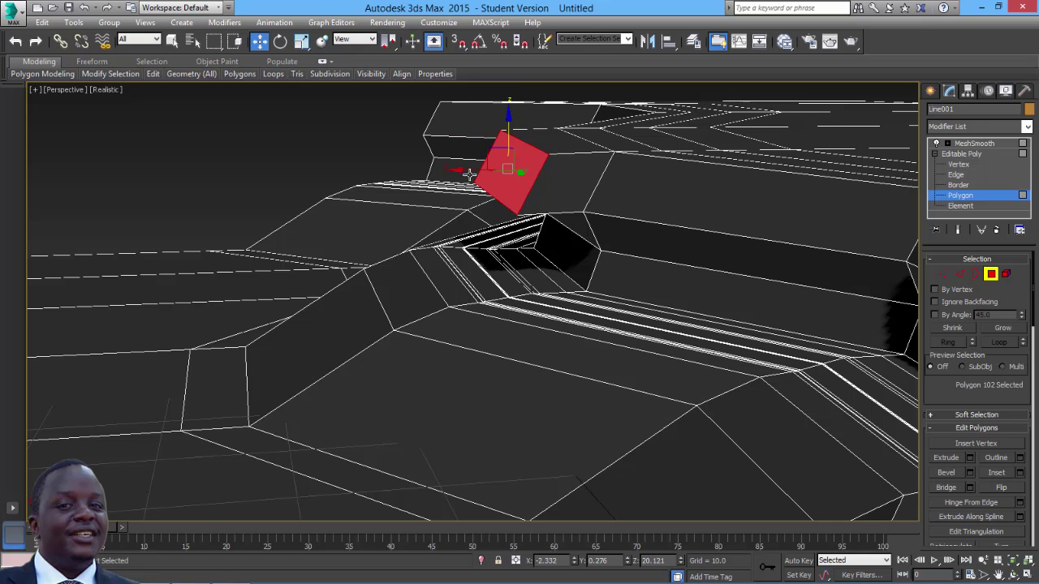
Extrude the shoulder polygon opposite the wall block upward to Z about 15.4 and shift its top toward the road to X about 6.8
click(392, 301)
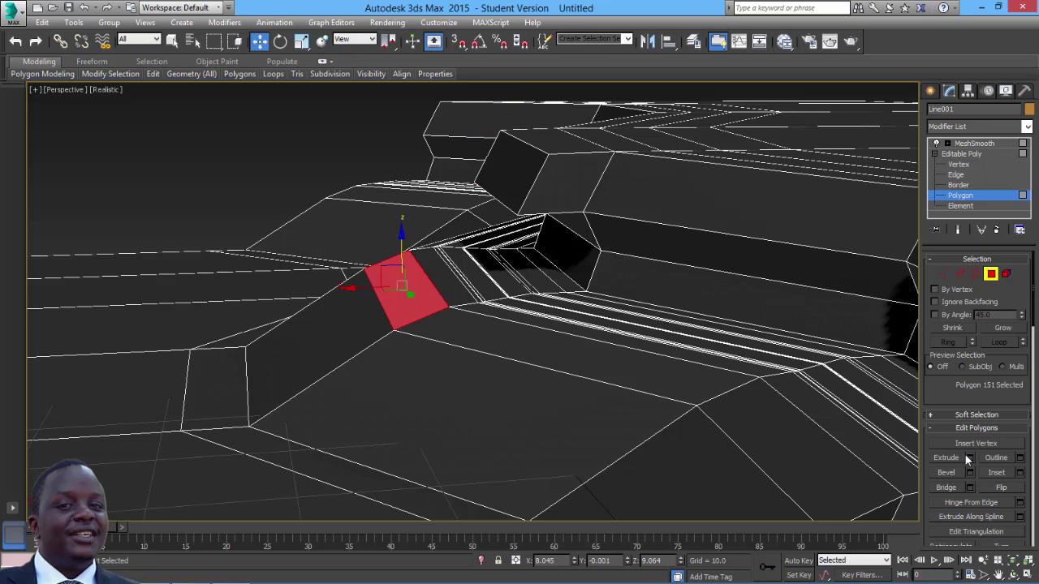
click(946, 458)
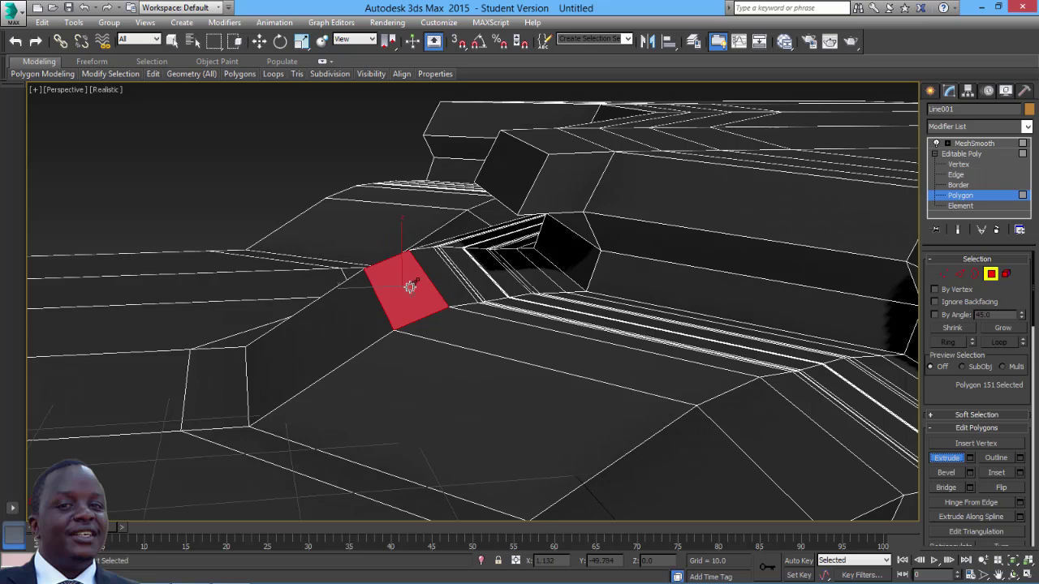
drag(407, 285, 398, 253)
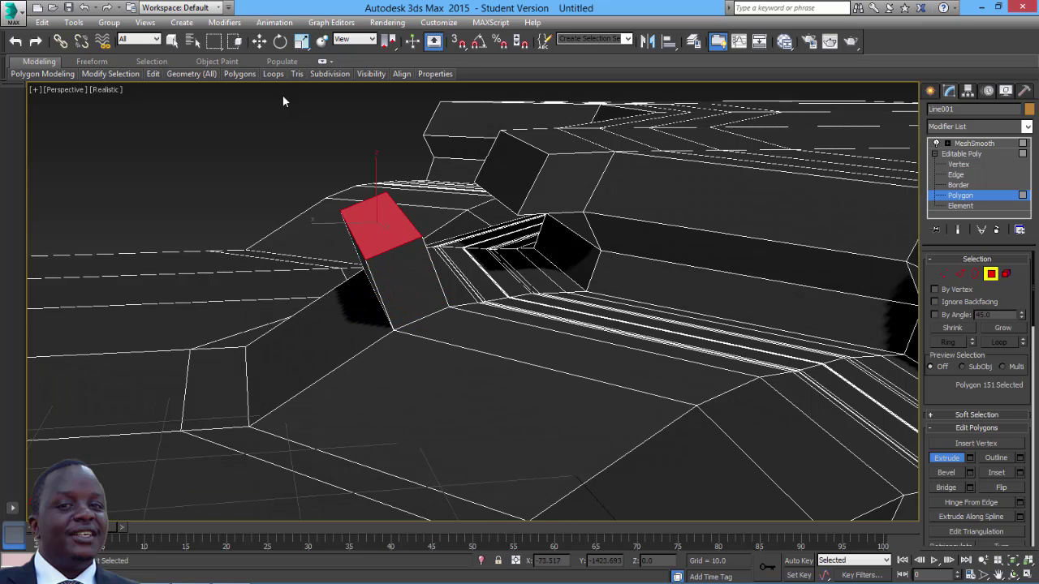
click(260, 41)
drag(338, 223, 437, 215)
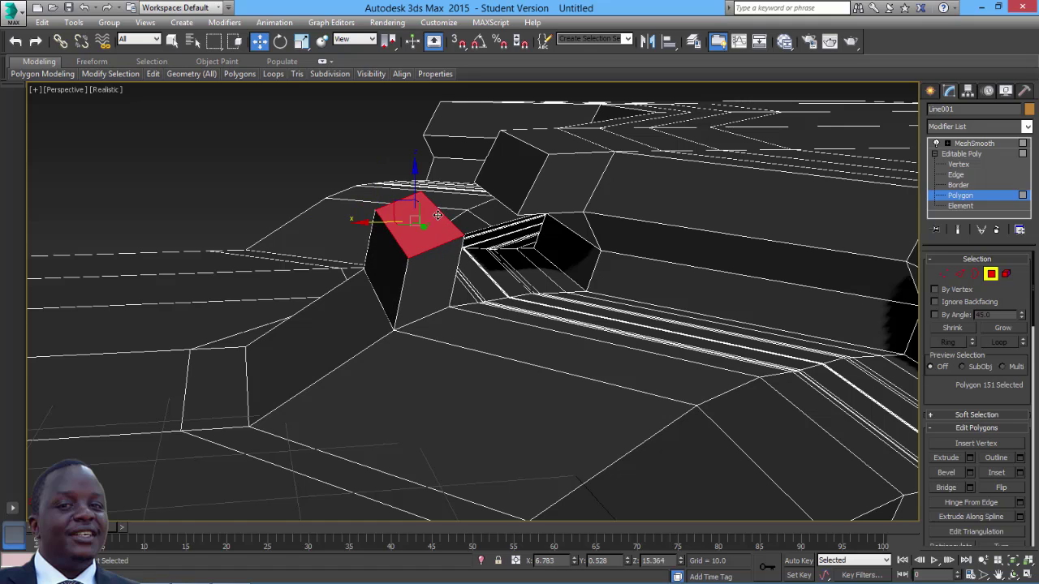
Extrude the column's top again to Z about 20.3 and move it toward the road to X about 4.9
click(946, 458)
drag(418, 220, 413, 195)
click(259, 41)
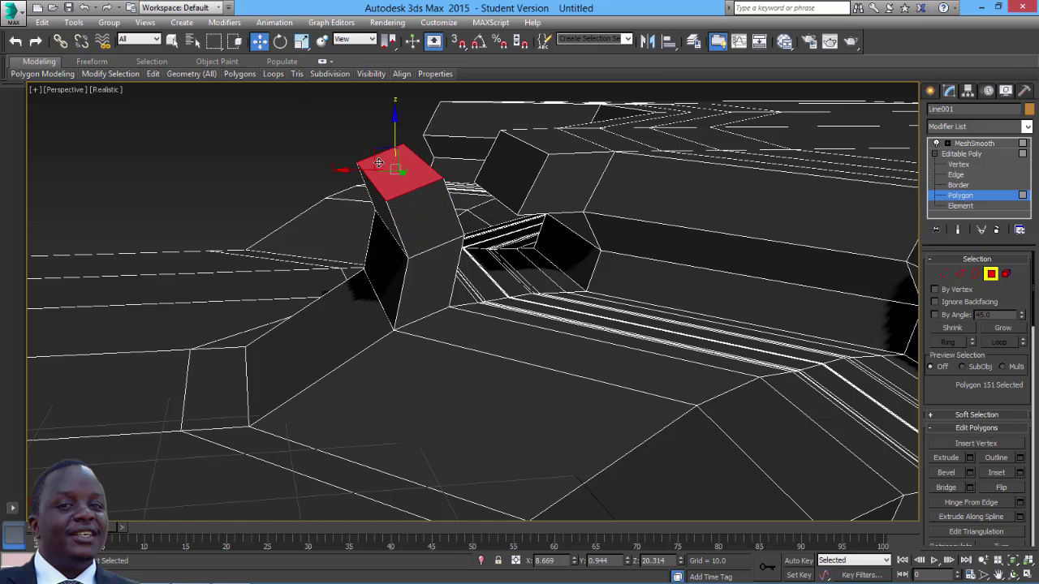
drag(350, 170, 394, 169)
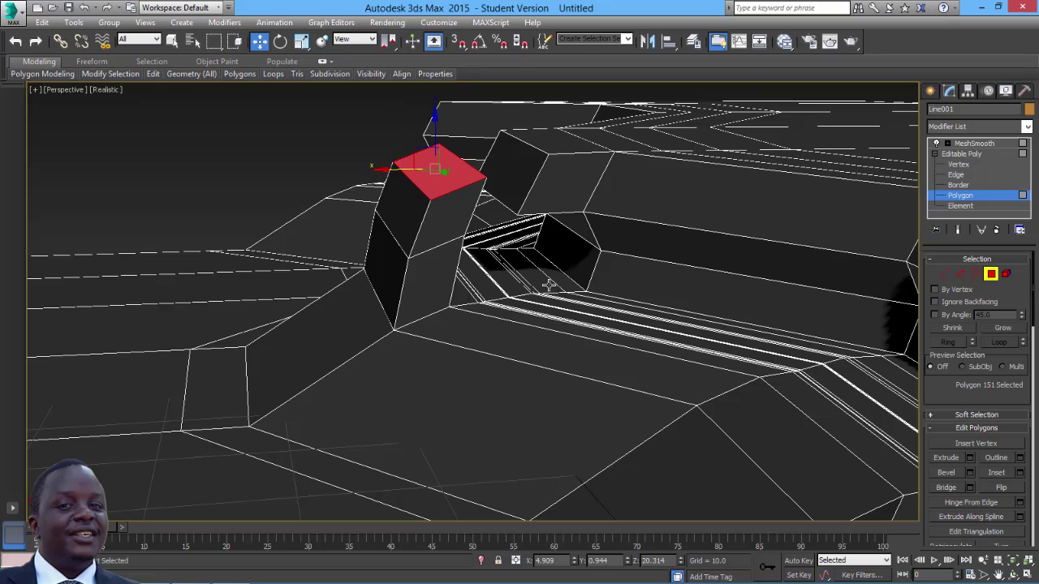
Bridge the wall block's end face to the facing side of the column's upper segment as an arch over the road, and deselect
alt+middle_drag(560, 290, 545, 262)
click(513, 165)
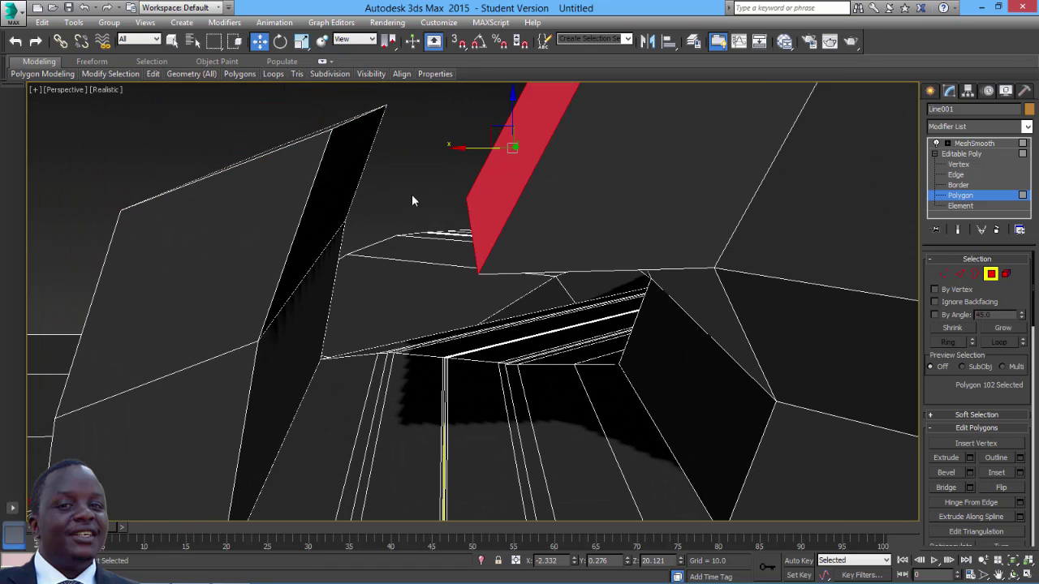
ctrl+click(326, 182)
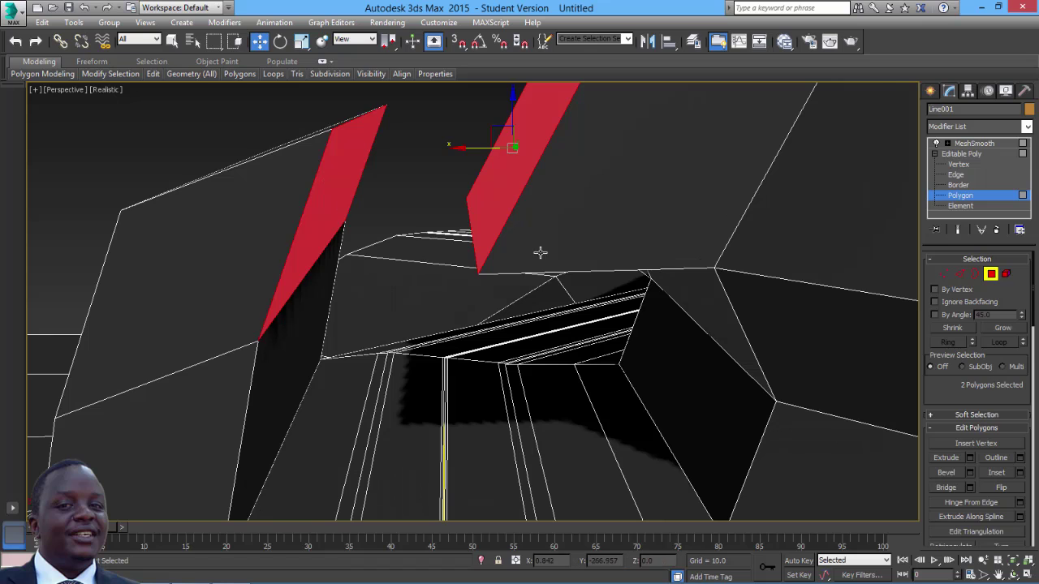
click(945, 489)
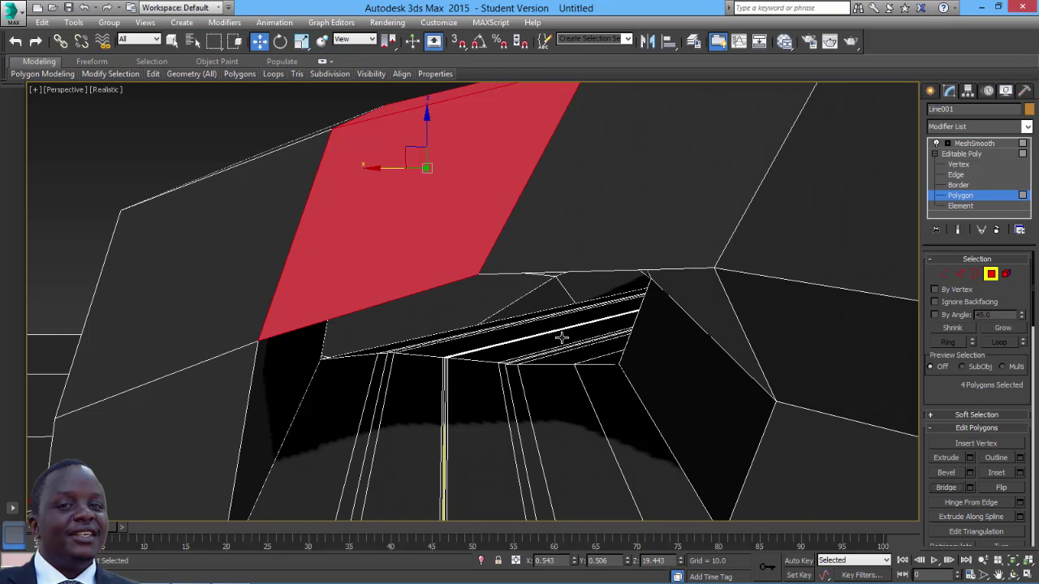
scroll(562, 337, down, 4)
middle_drag(563, 313, 567, 302)
click(405, 156)
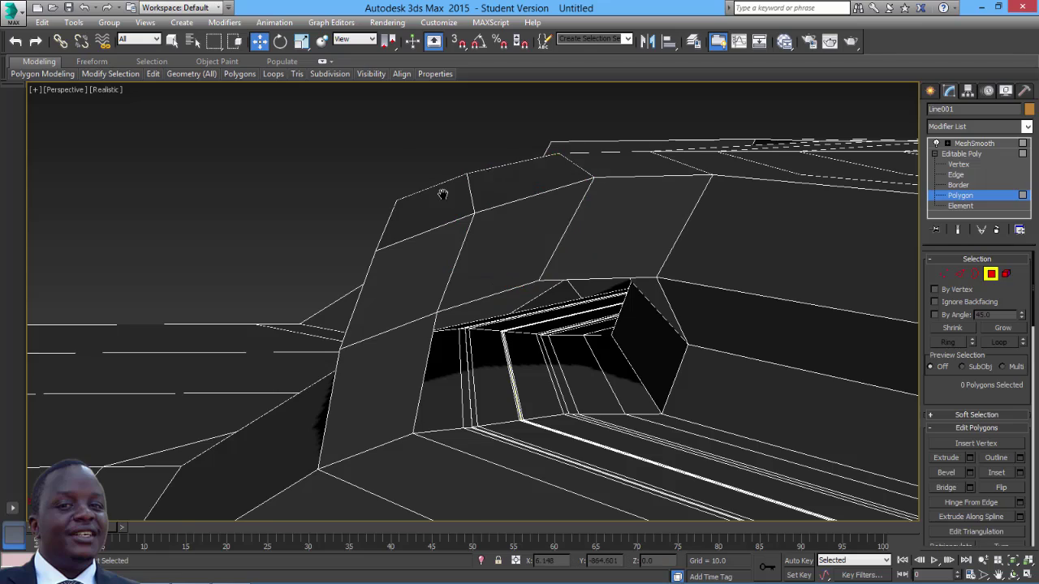
Return to the MeshSmooth level, deselect the road object and examine the smoothed arch from several angles
middle_drag(443, 195, 428, 168)
middle_drag(672, 328, 653, 296)
middle_drag(728, 289, 722, 273)
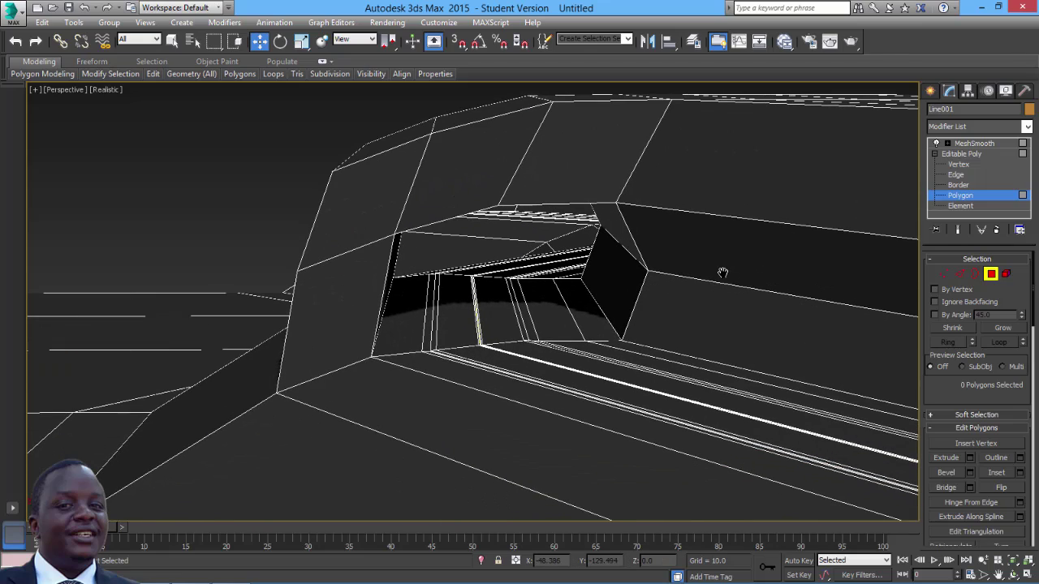
click(1013, 573)
drag(526, 308, 380, 310)
middle_drag(448, 324, 468, 344)
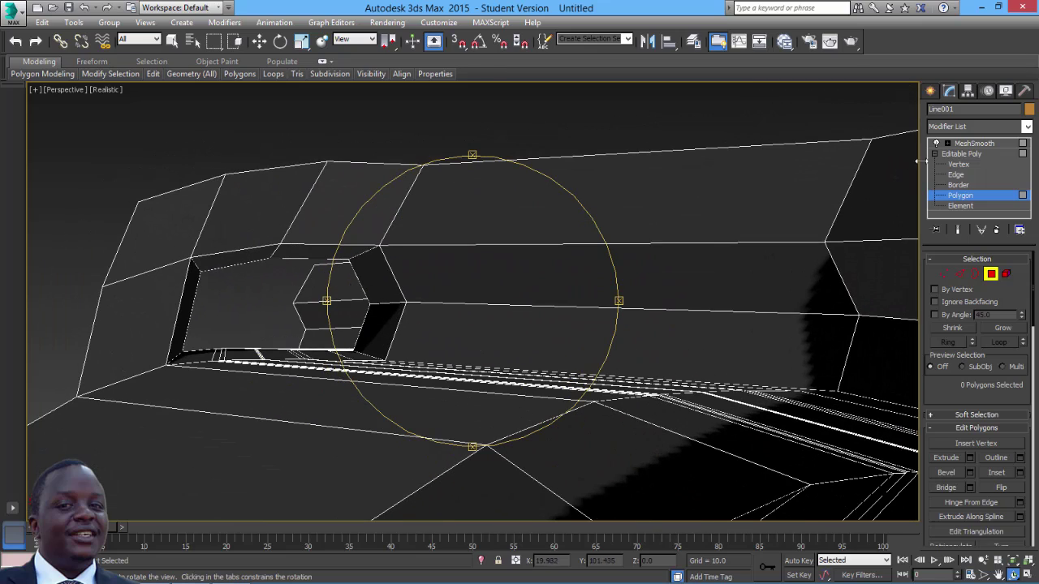
click(959, 154)
click(992, 143)
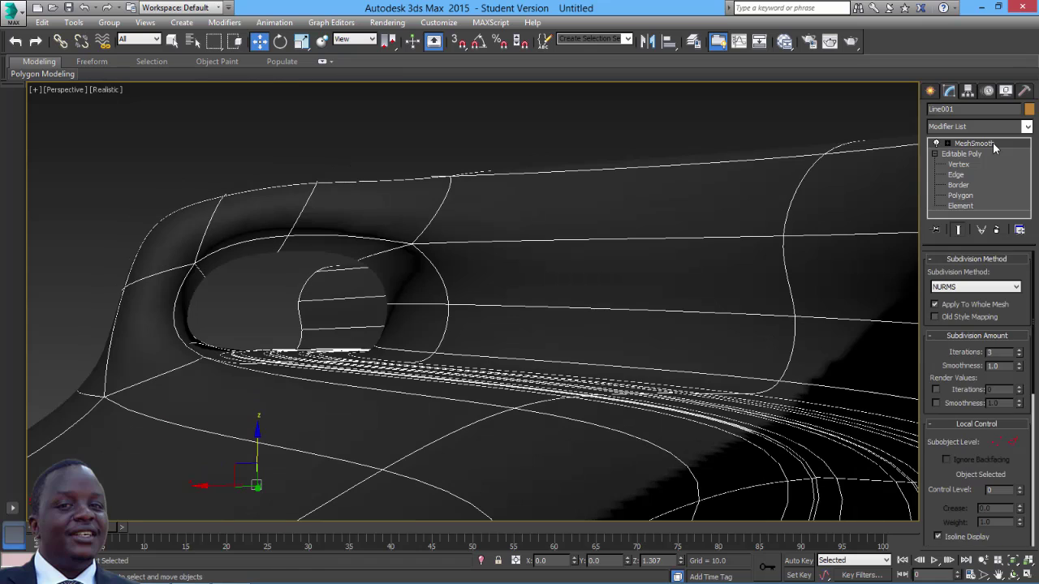
click(427, 136)
middle_drag(445, 159, 548, 219)
scroll(548, 219, up, 4)
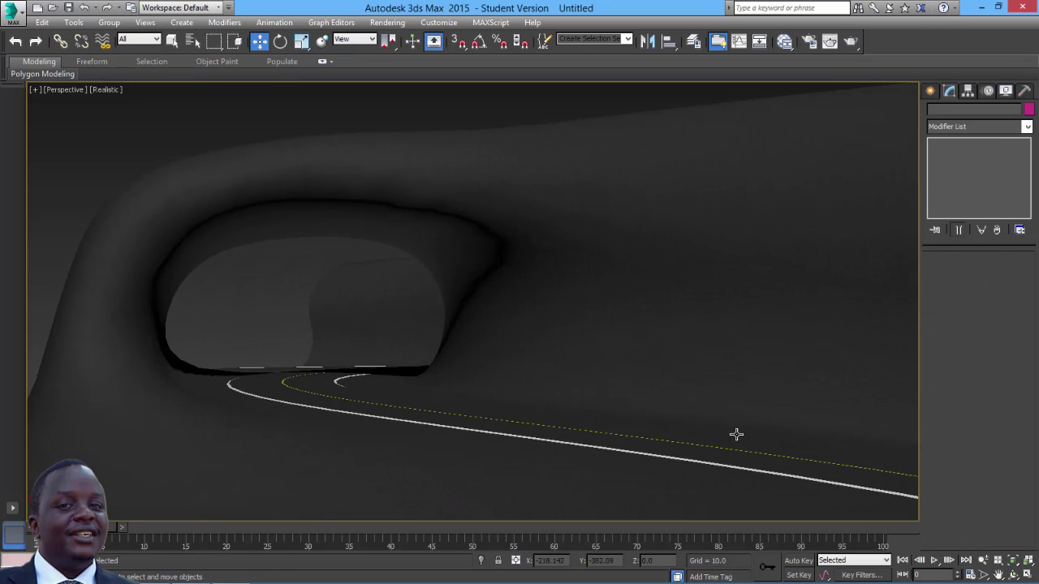
Render the perspective view looking along the road through the arch, with nothing selected, and close the rendered image
click(745, 465)
click(1013, 574)
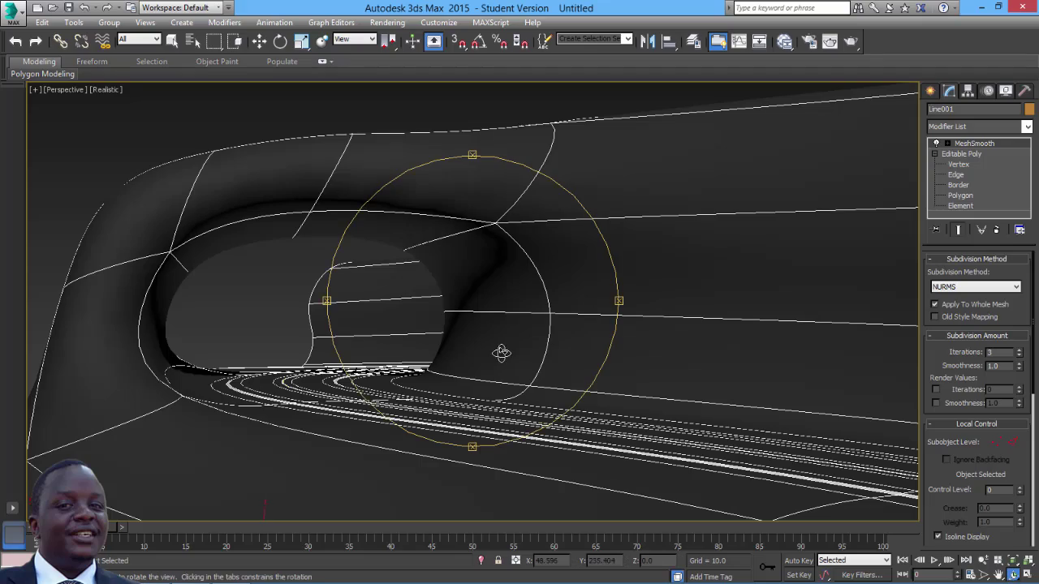
drag(498, 352, 526, 361)
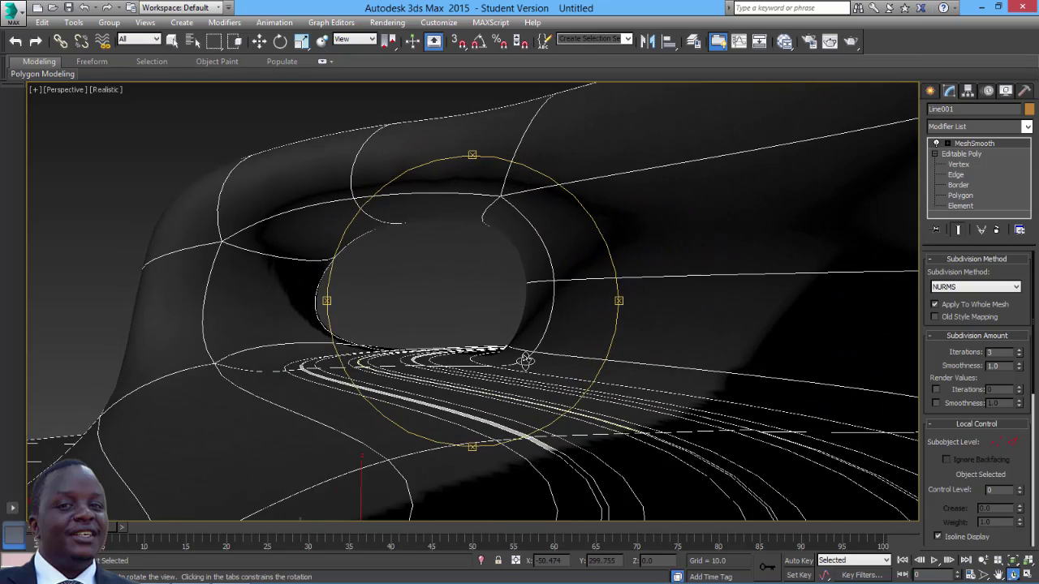
click(260, 41)
click(431, 283)
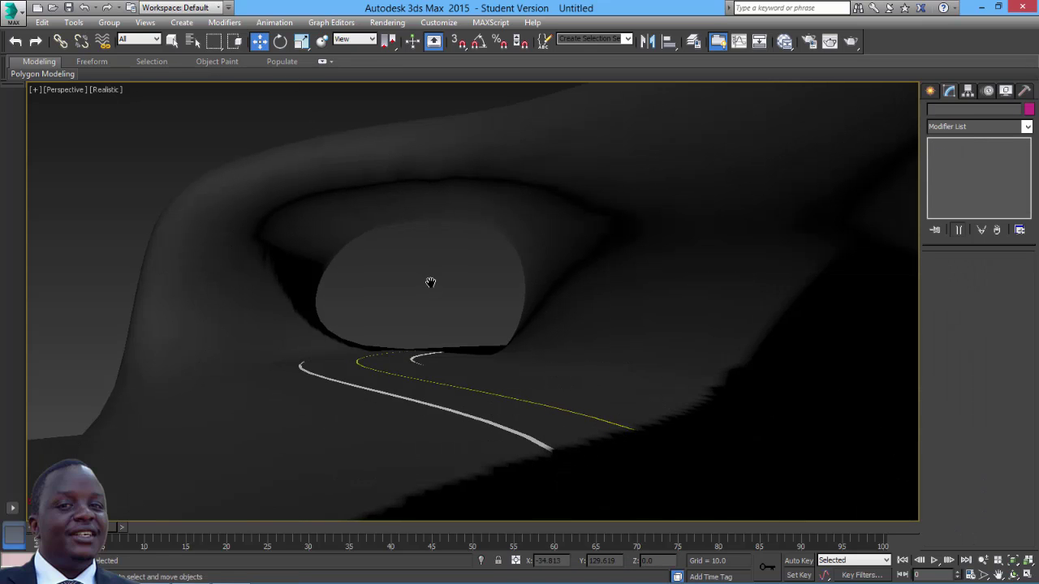
click(388, 22)
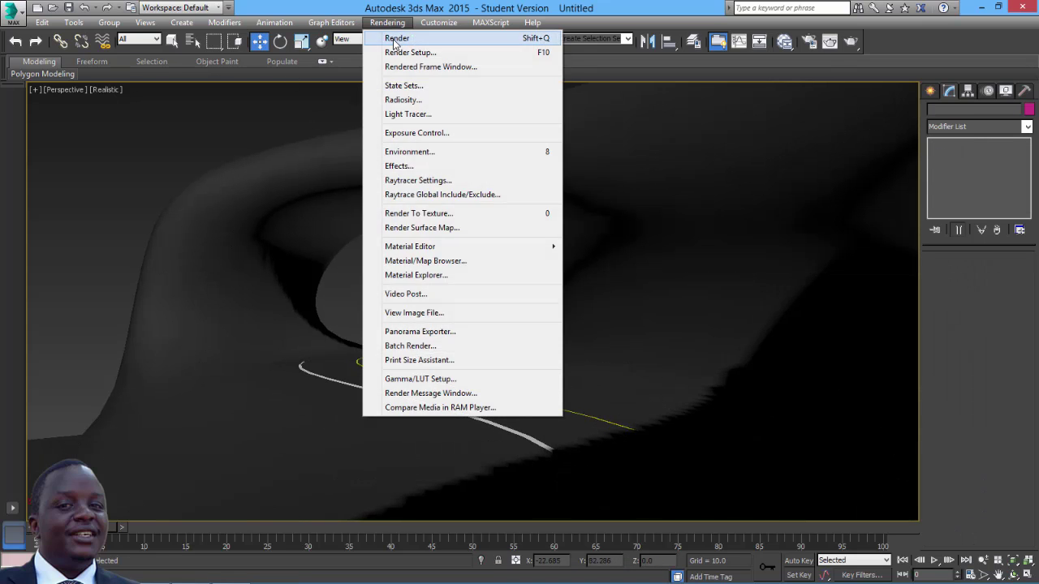
click(393, 39)
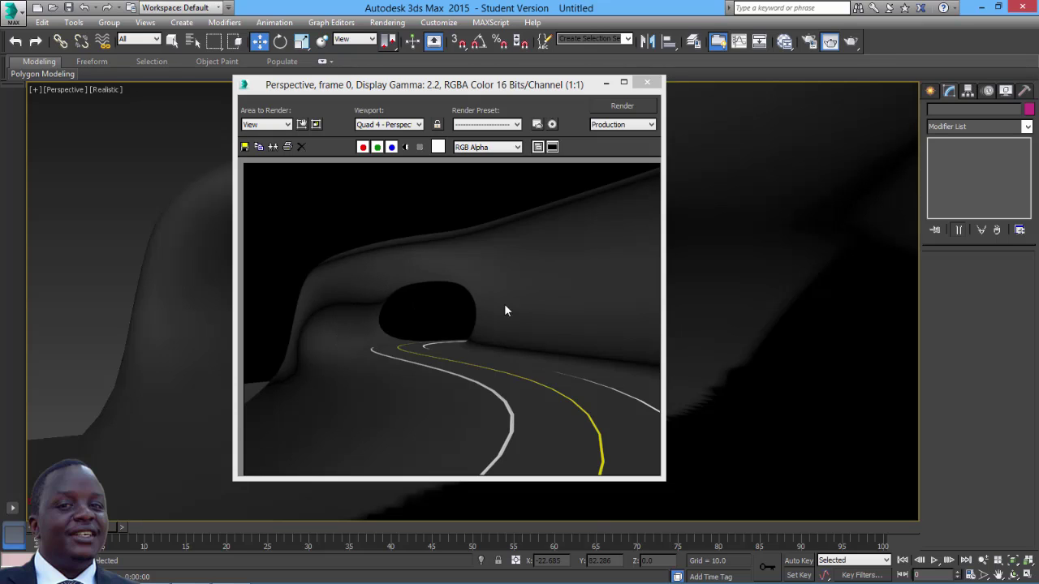
click(646, 85)
Show the smoothed end result during sub-object editing and move the column's inner upper edge to X about 1.45 and Z about 14.8
click(311, 251)
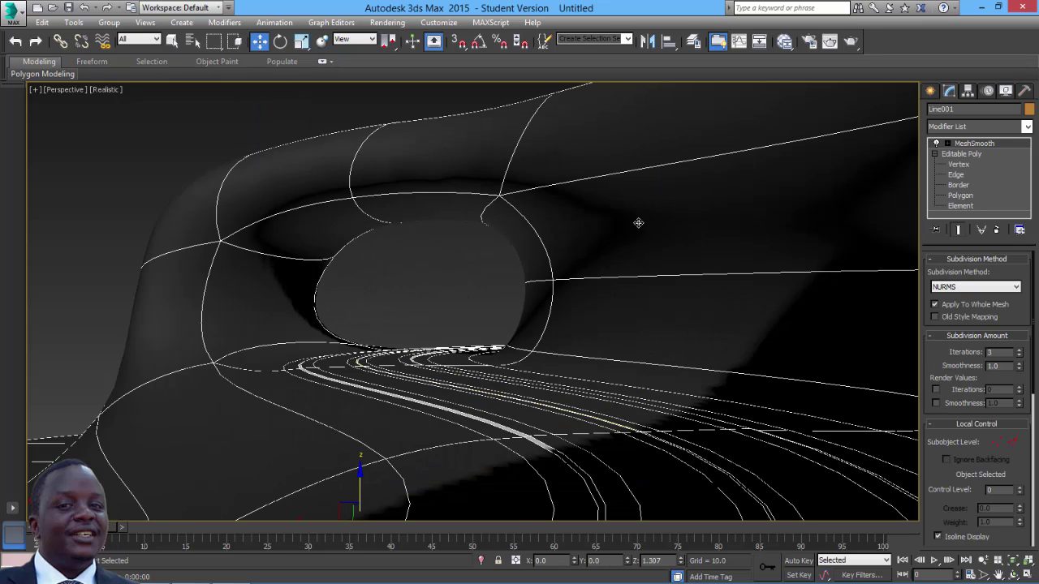
click(959, 164)
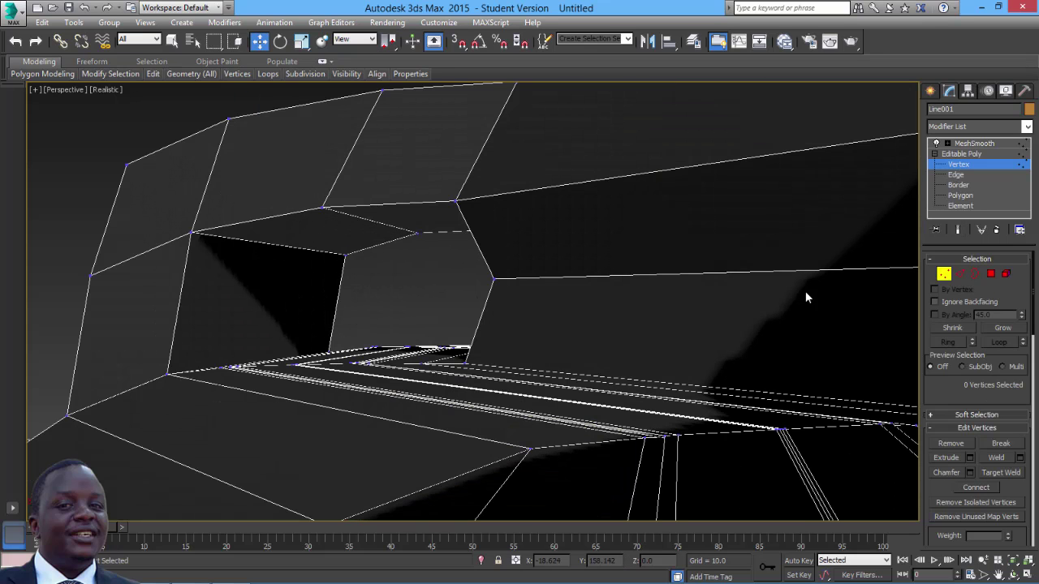
click(958, 230)
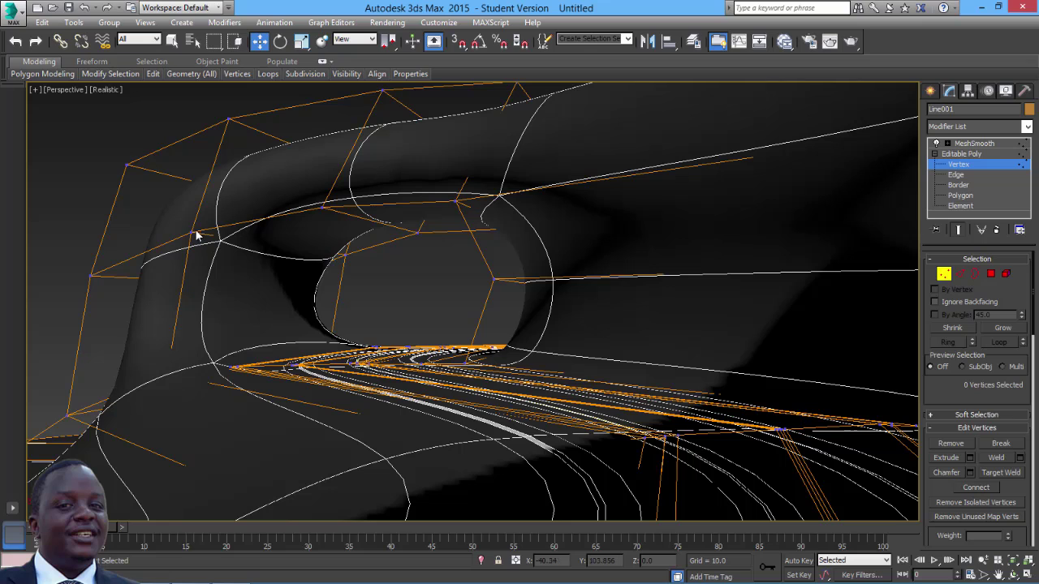
click(956, 175)
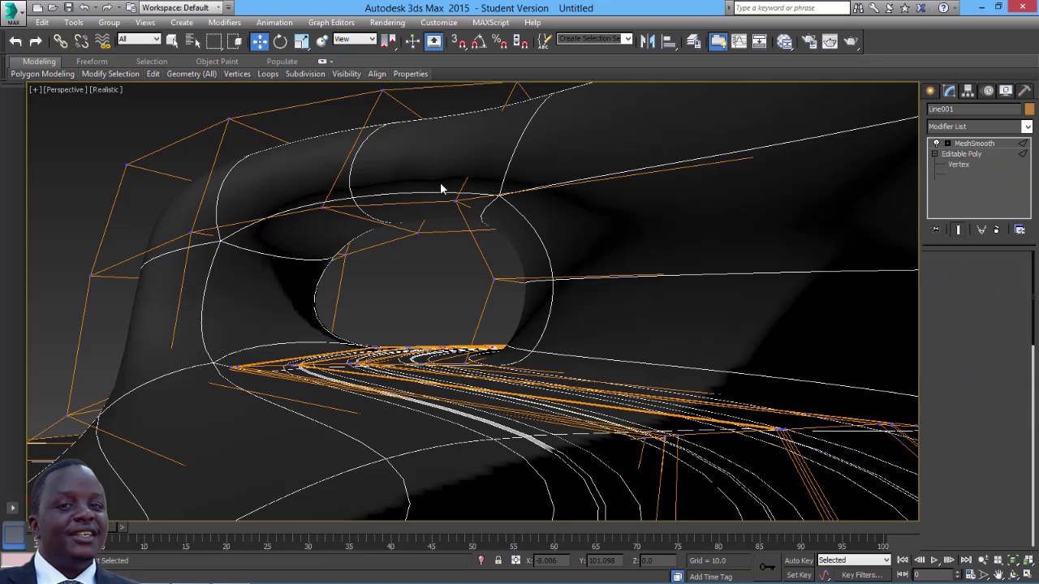
click(222, 241)
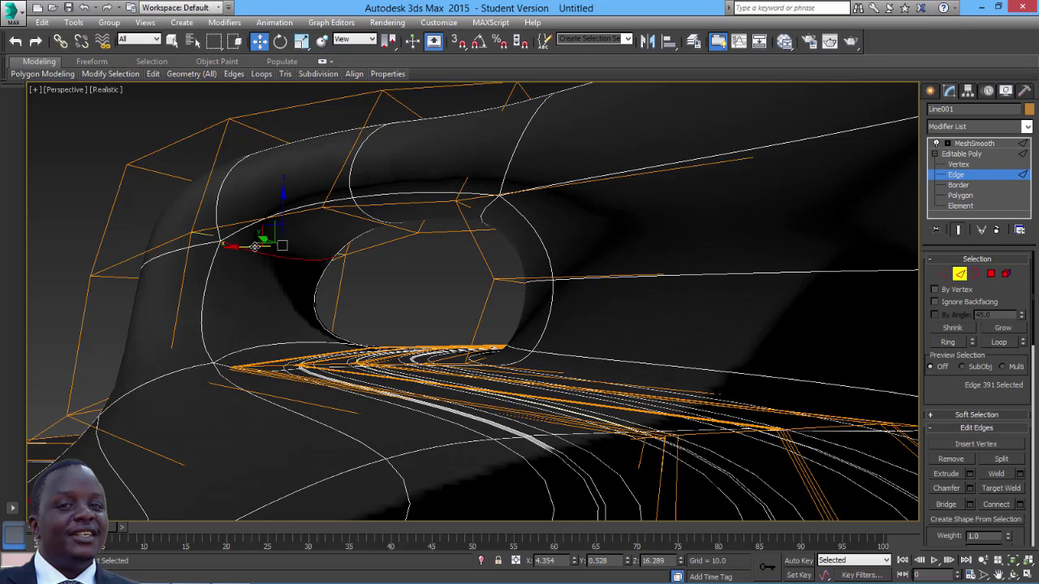
drag(255, 246, 335, 241)
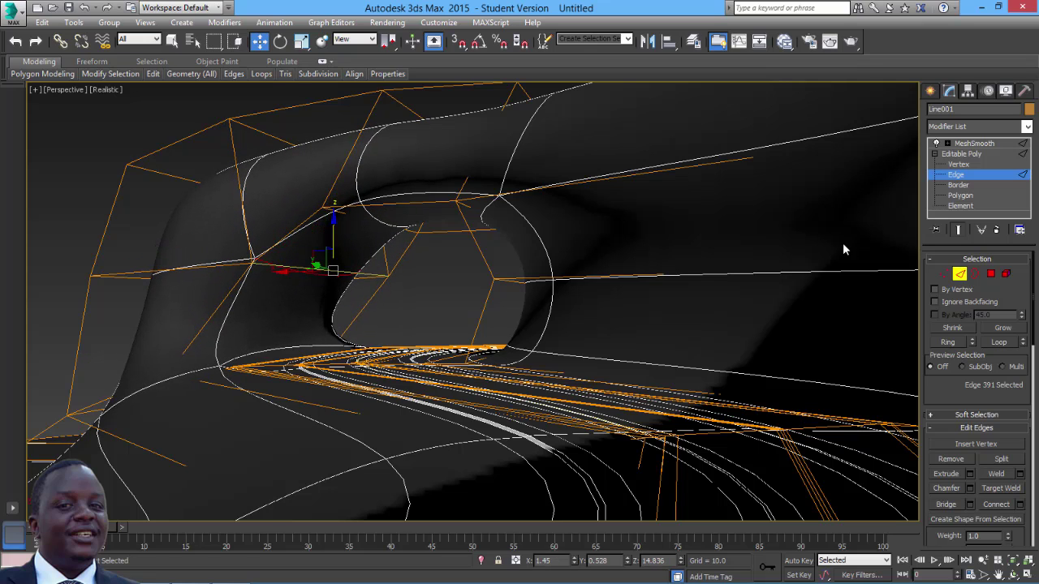
Lower the two vertices along the arch's front underside, the column-side one to Z about 15.6, and shift the wall-side vertex about 0.9 along X
click(959, 164)
click(323, 199)
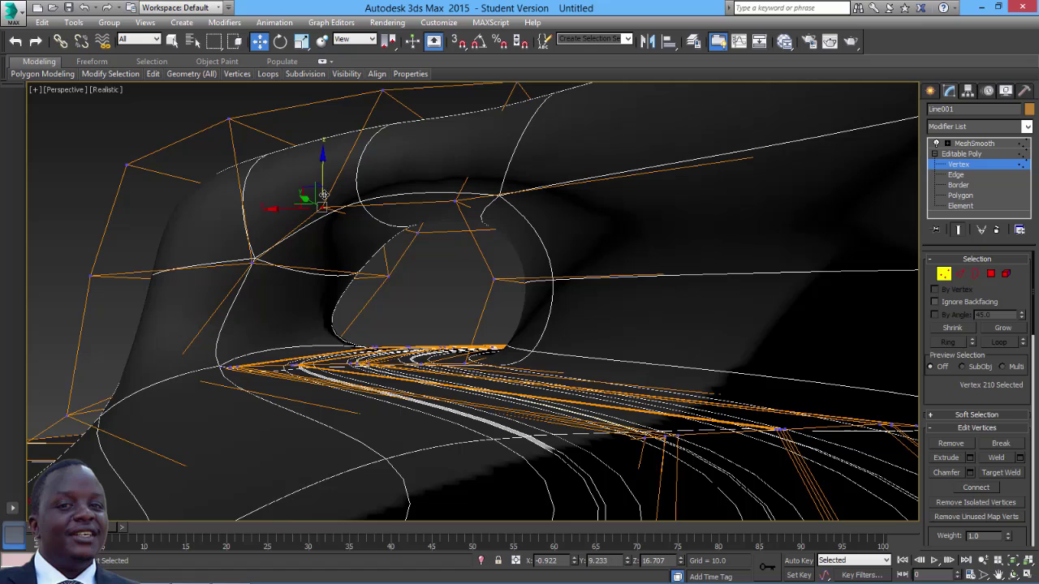
drag(324, 179, 324, 202)
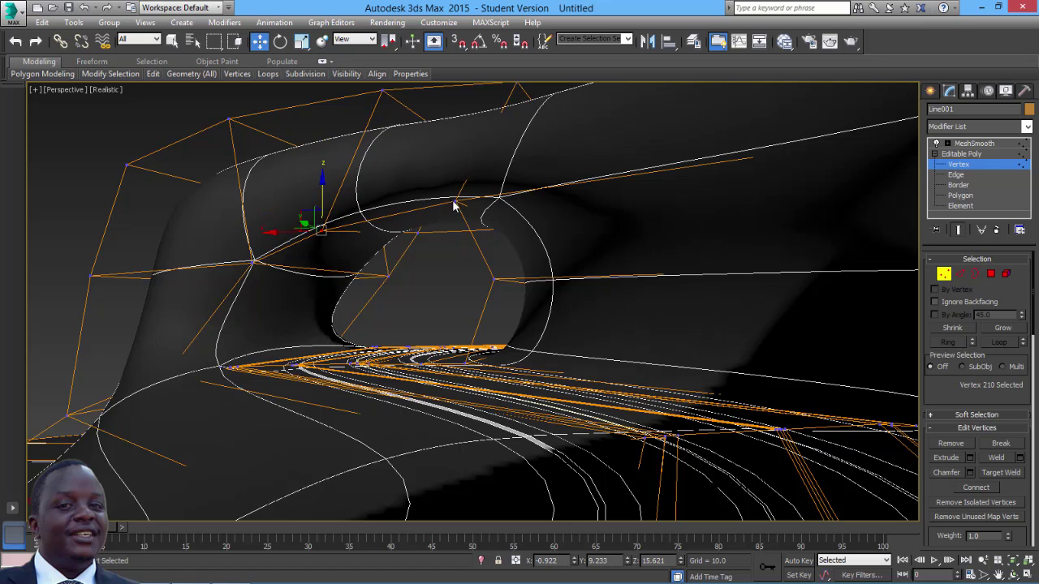
click(458, 203)
drag(458, 172, 457, 203)
click(491, 277)
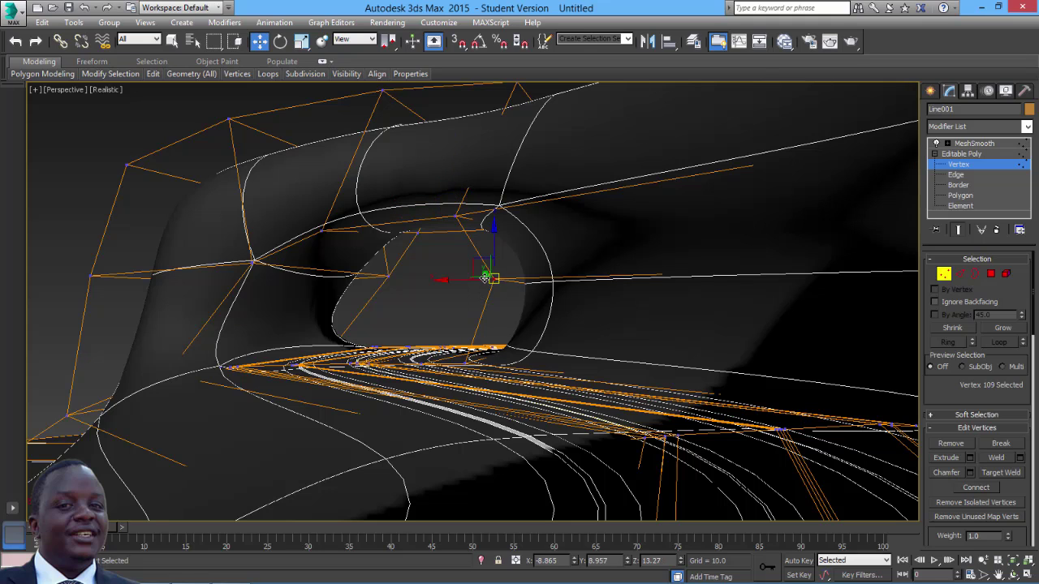
drag(492, 277, 463, 280)
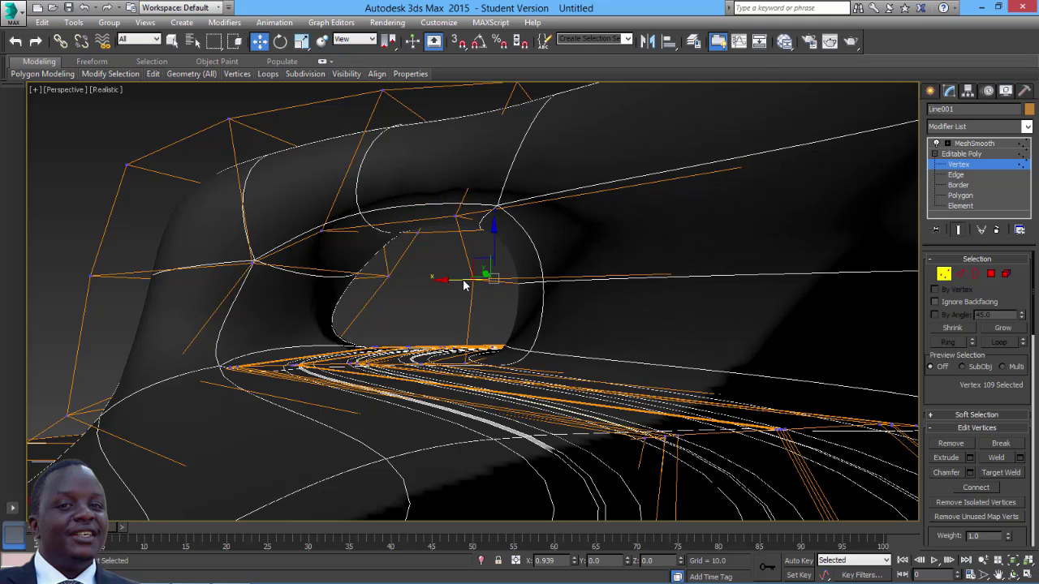
Move the column's inner base vertex toward the road to X about 2.7 and lower the vertex above it to Z about 12.9
click(168, 375)
drag(139, 375, 227, 375)
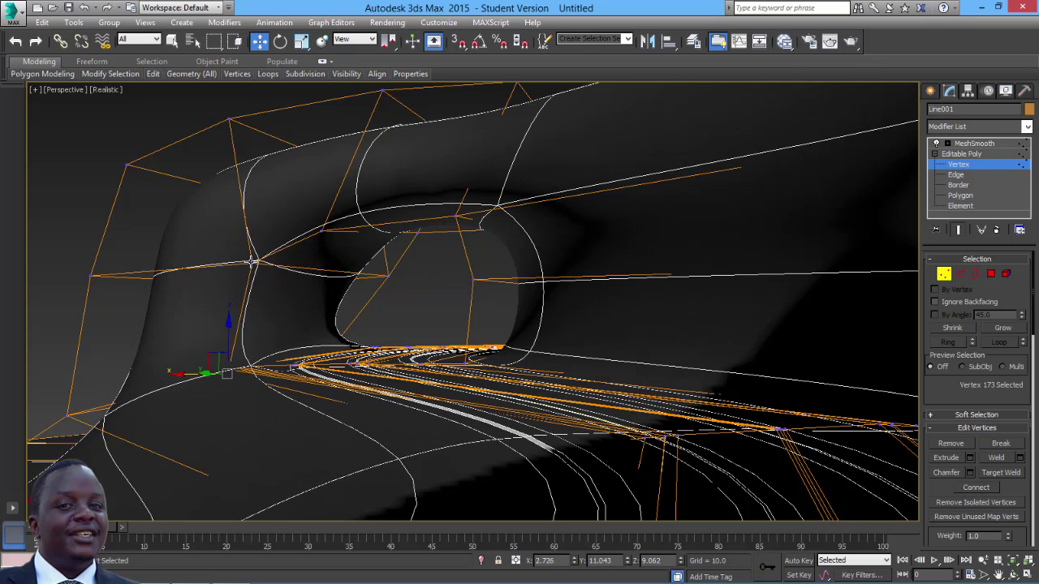
click(252, 261)
drag(254, 242, 255, 267)
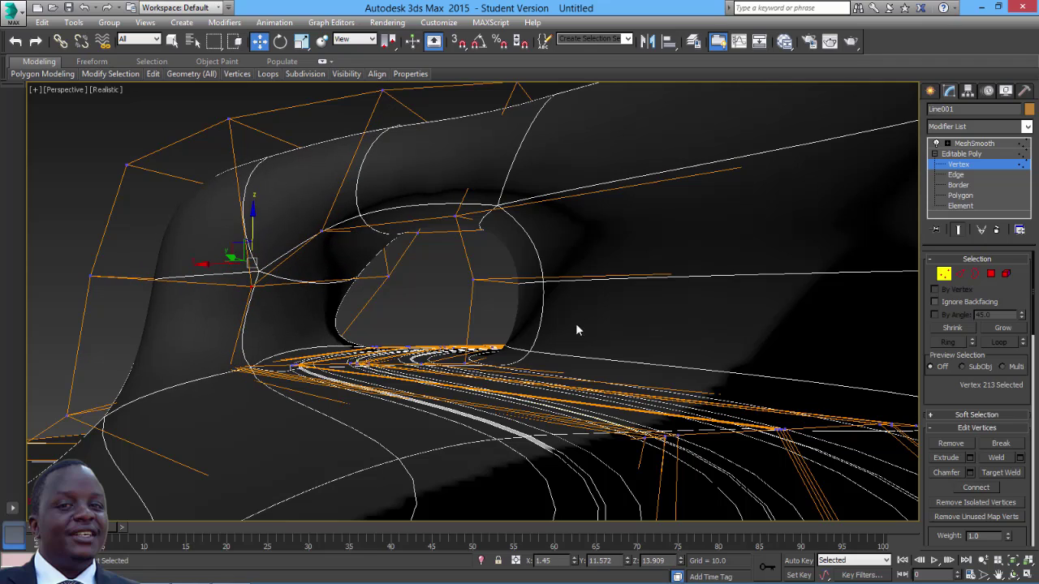
Lower the underside vertices on the arch's opposite opening, bringing the wall-side one to Z about 17.5
click(1014, 574)
drag(387, 308, 502, 325)
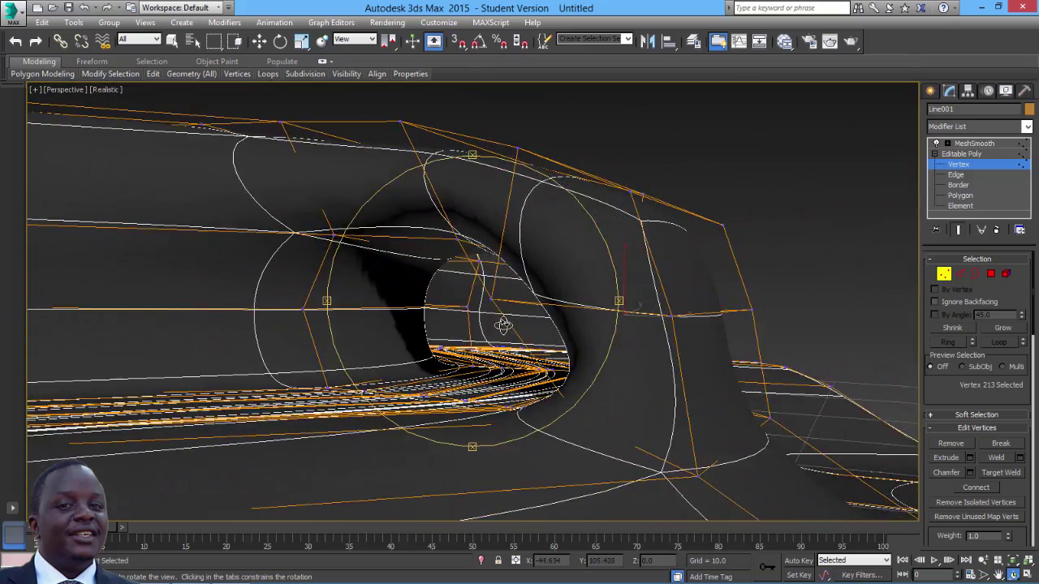
click(259, 41)
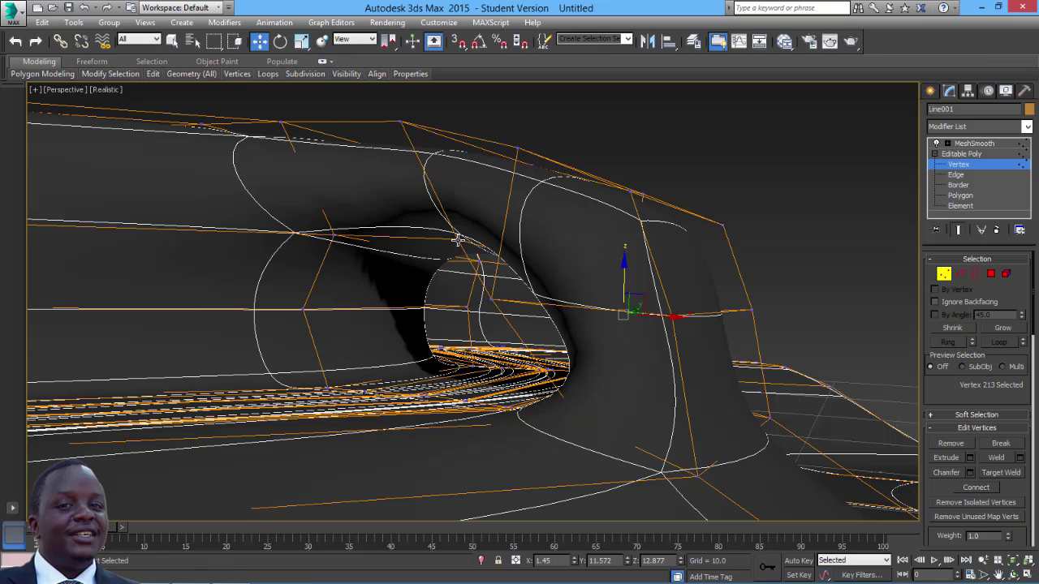
click(459, 240)
drag(475, 248, 497, 289)
click(491, 299)
click(335, 233)
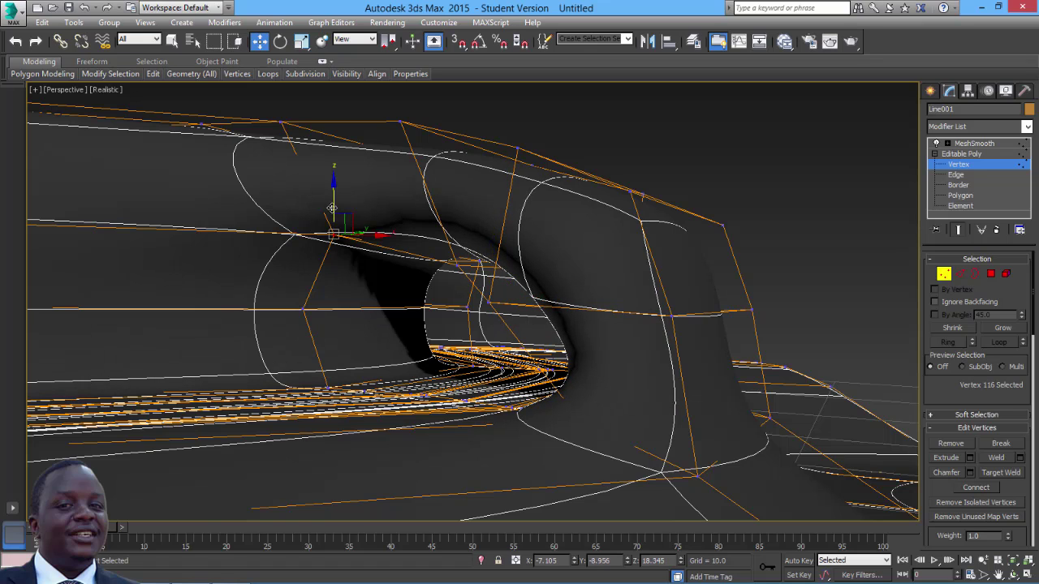
drag(333, 209, 335, 232)
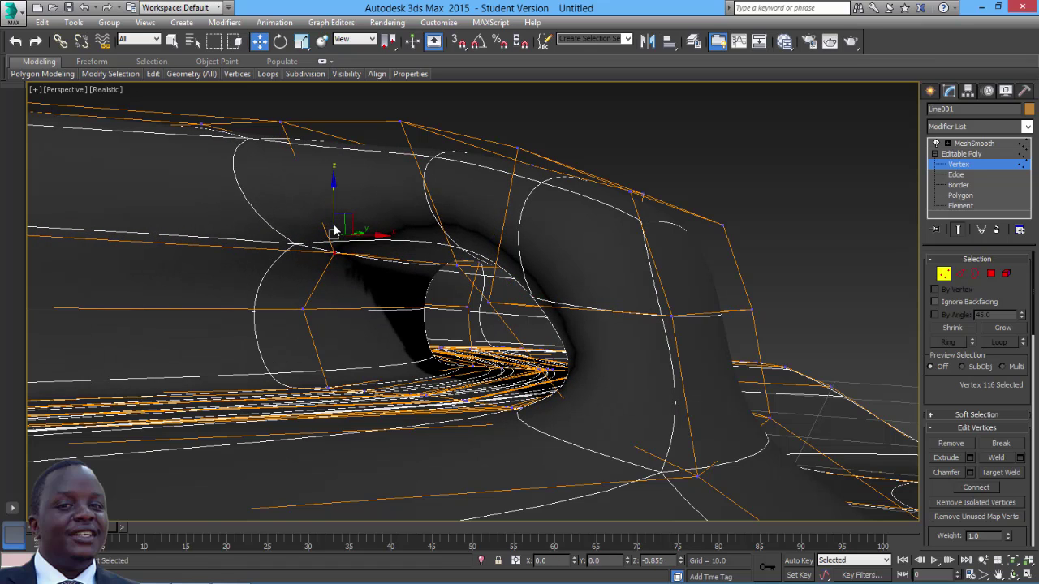
Select the ring of edges that runs across the front face of the arch's column
scroll(431, 267, down, 3)
scroll(474, 296, down, 2)
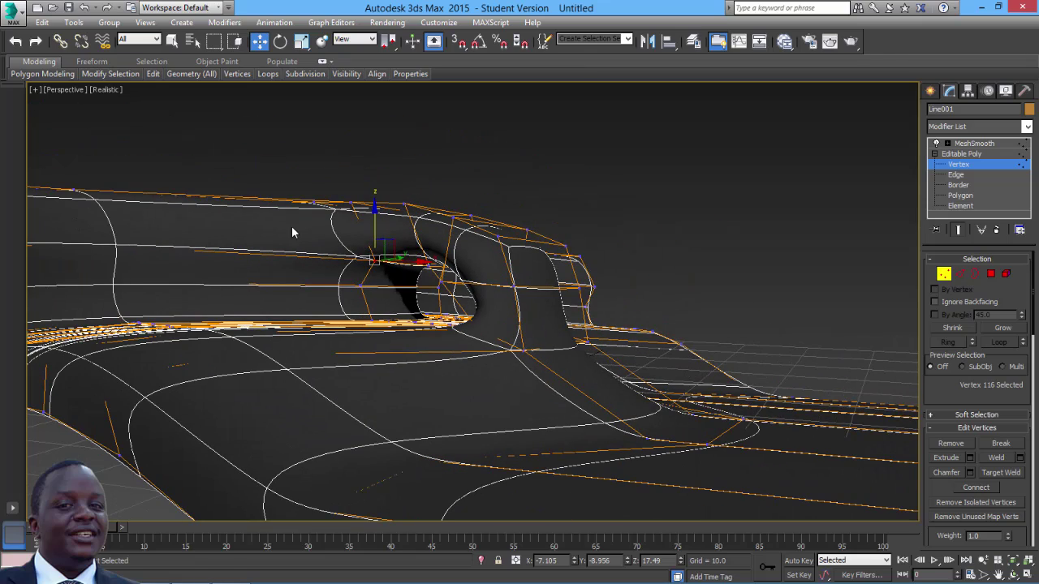
scroll(343, 338, up, 2)
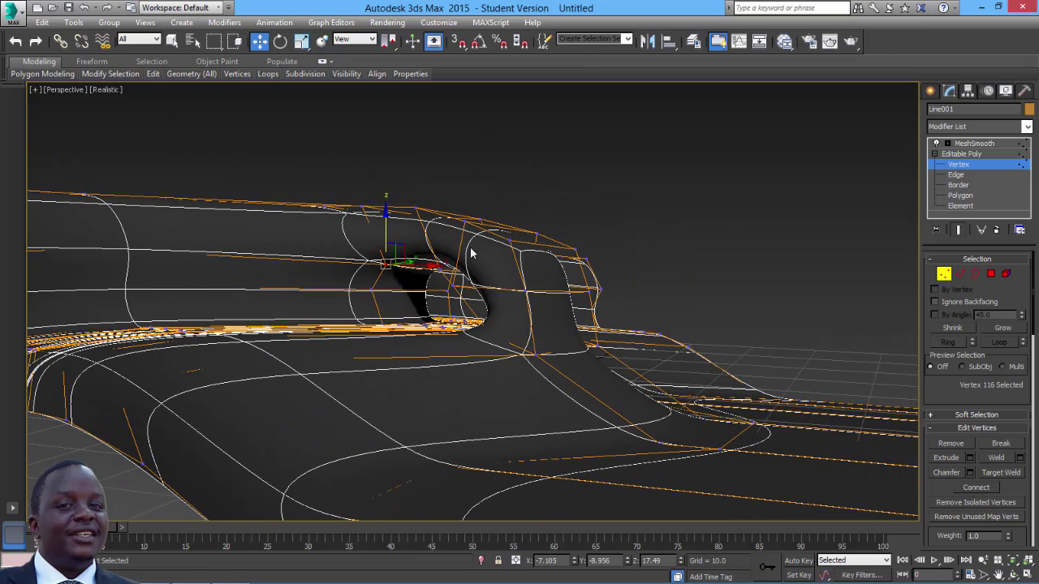
scroll(556, 309, up, 2)
scroll(613, 312, up, 2)
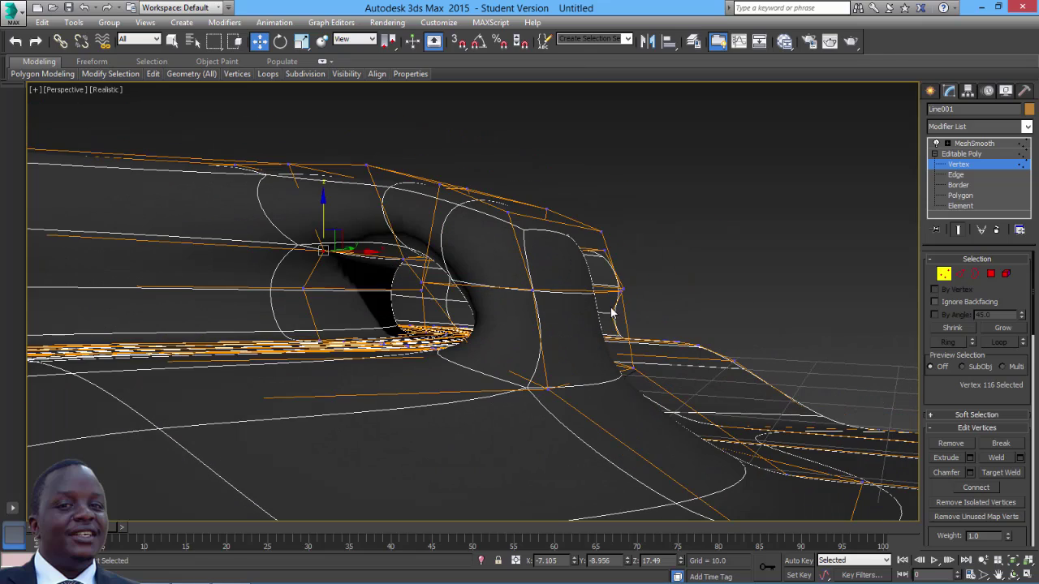
click(959, 274)
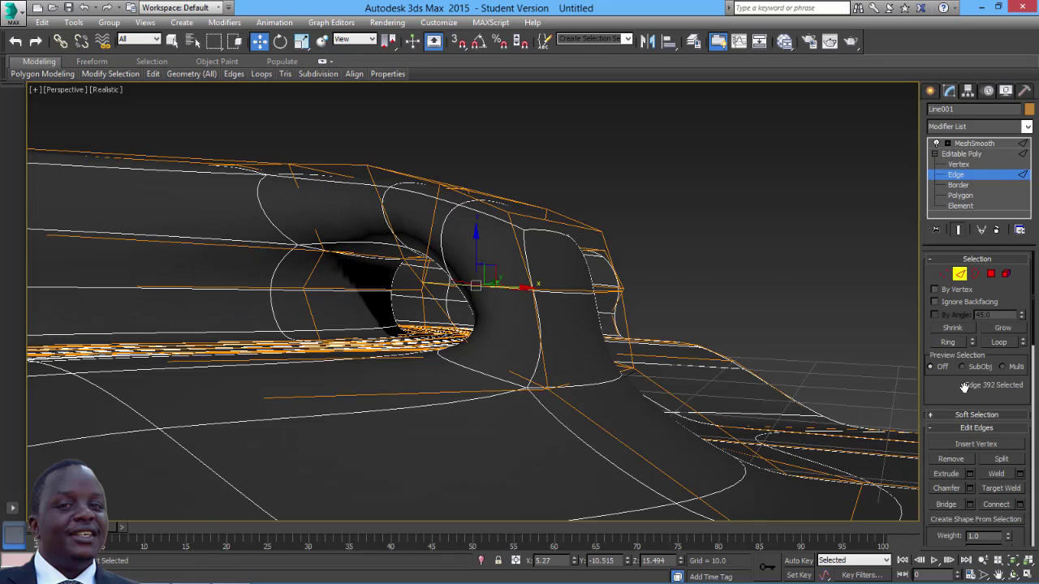
drag(964, 387, 965, 426)
click(948, 343)
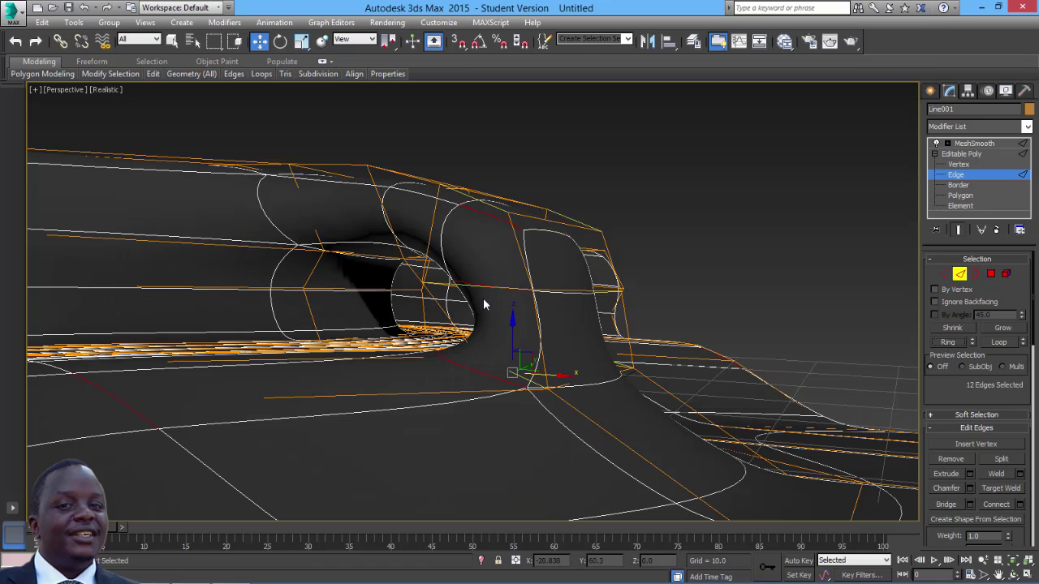
Connect the selected ring with one vertical edge loop over the column, using pinch 0 and slide 0
middle_drag(479, 279, 558, 328)
scroll(558, 328, up, 3)
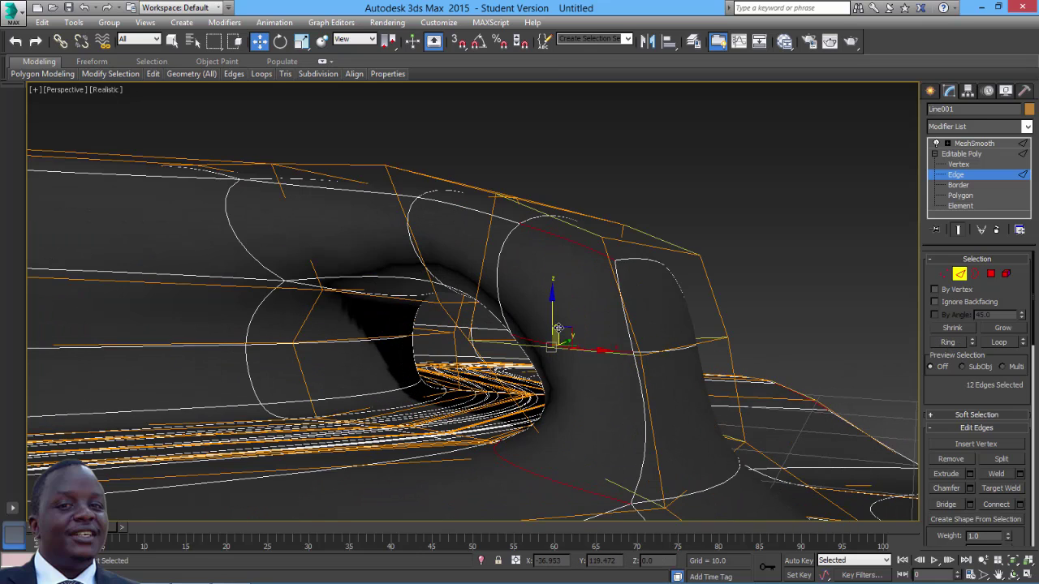
middle_drag(499, 268, 499, 269)
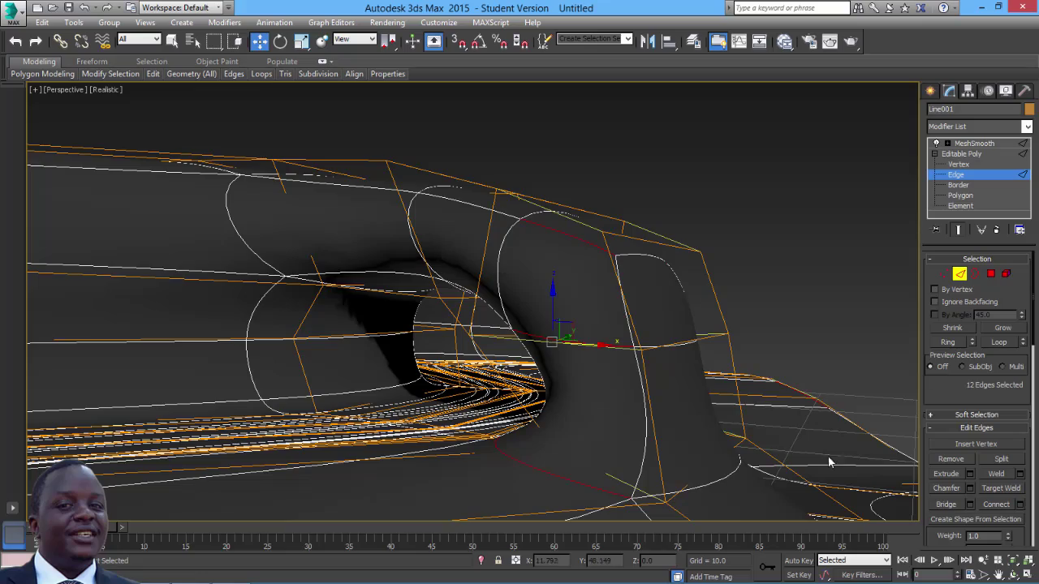
click(1013, 573)
drag(497, 332, 478, 349)
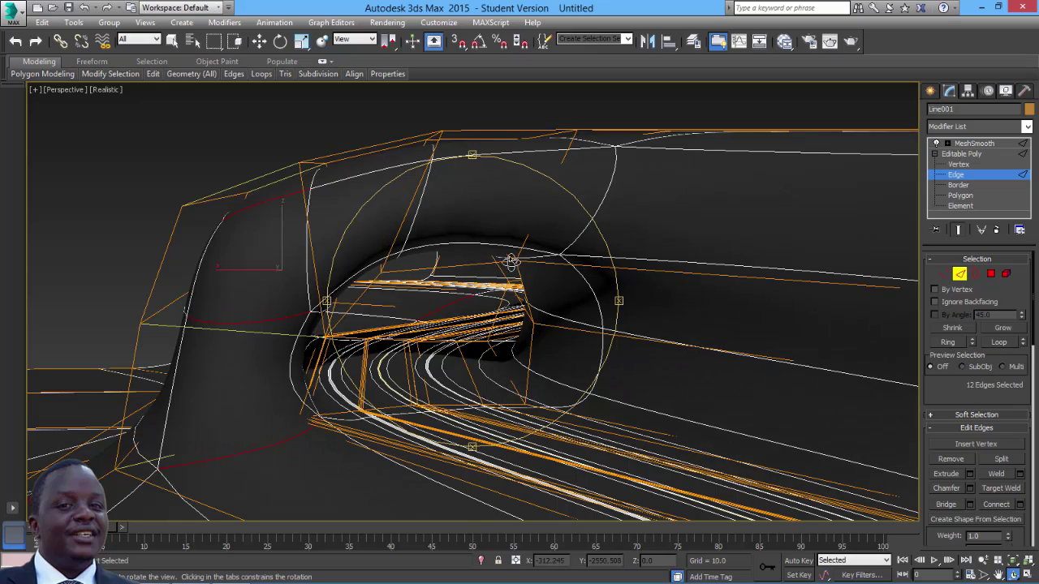
drag(547, 284, 430, 318)
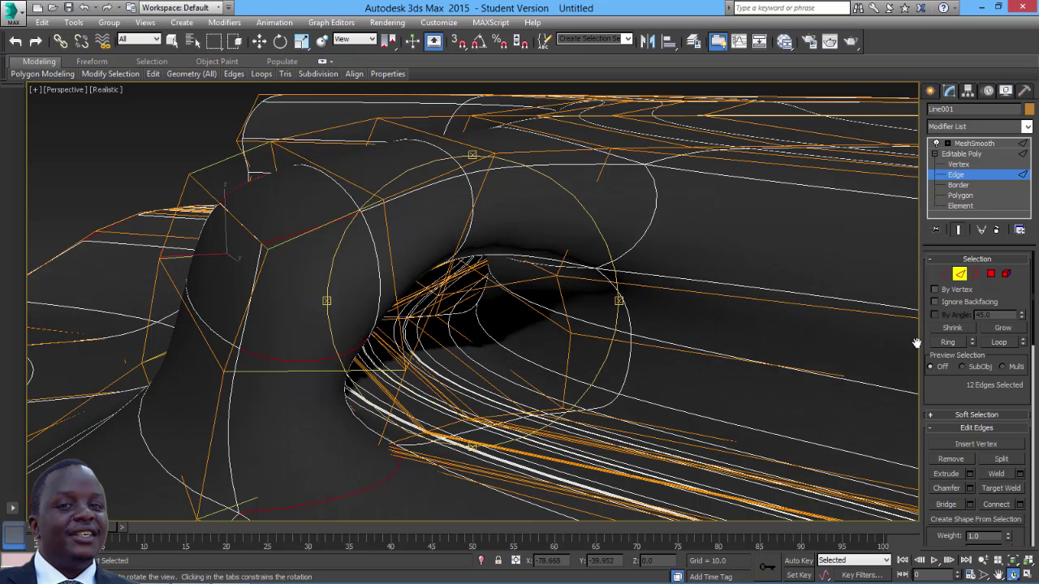
drag(946, 399, 936, 301)
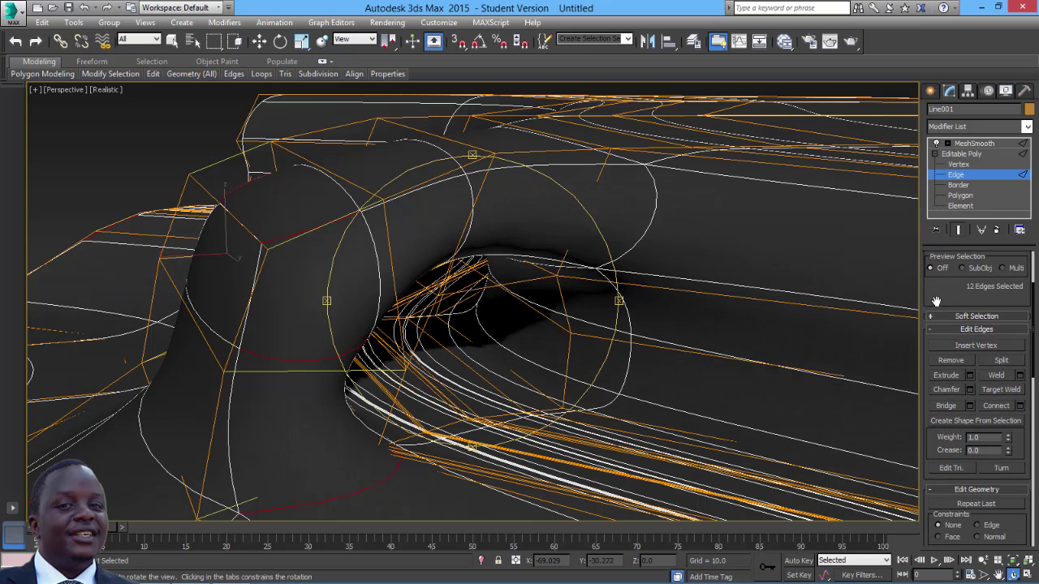
click(1020, 406)
click(710, 322)
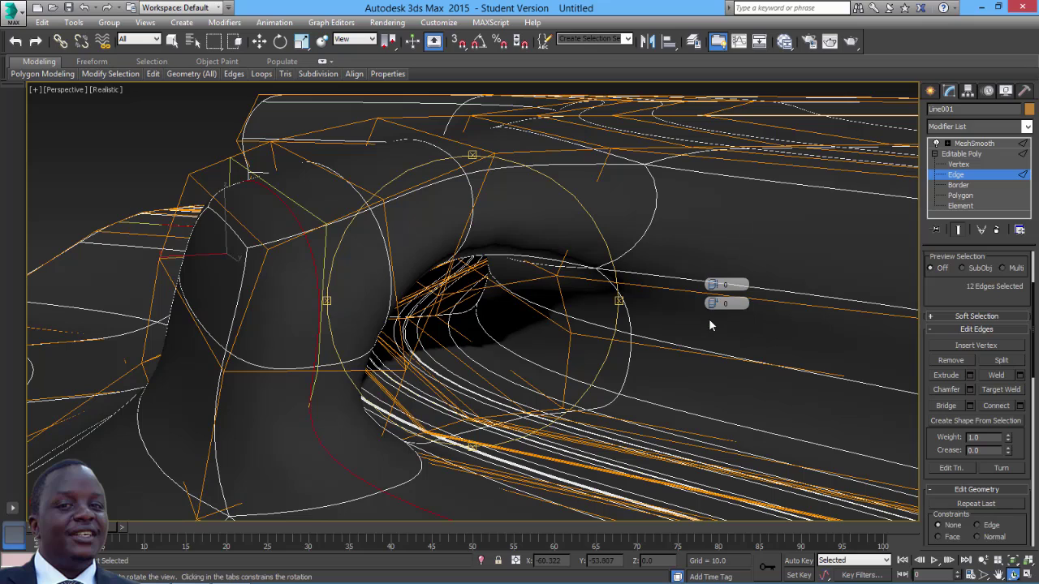
Connect the ring of upright edges around the upper column and wall, adding a horizontal edge loop
key(w)
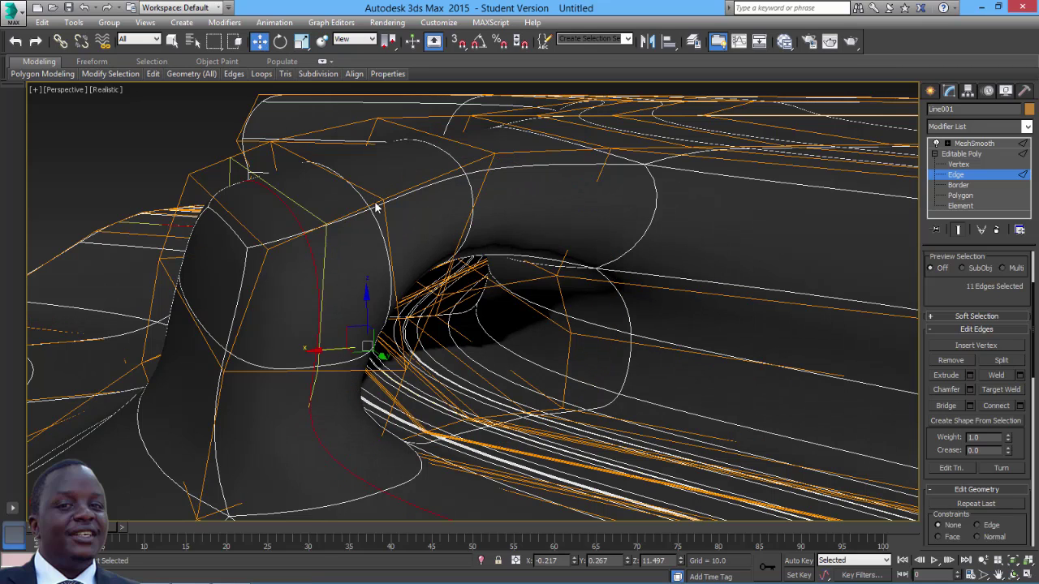
click(383, 219)
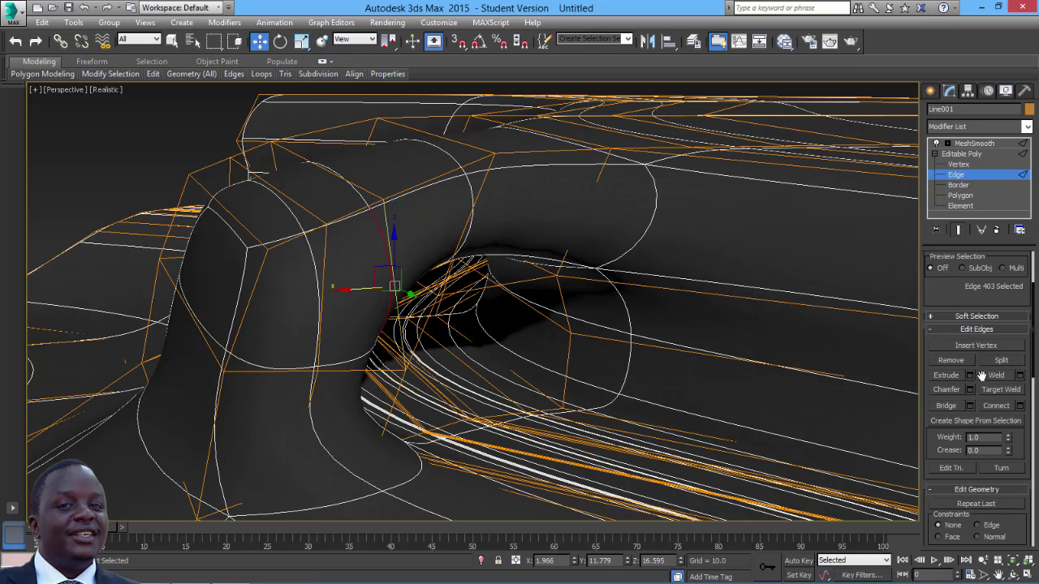
scroll(982, 375, up, 3)
click(951, 343)
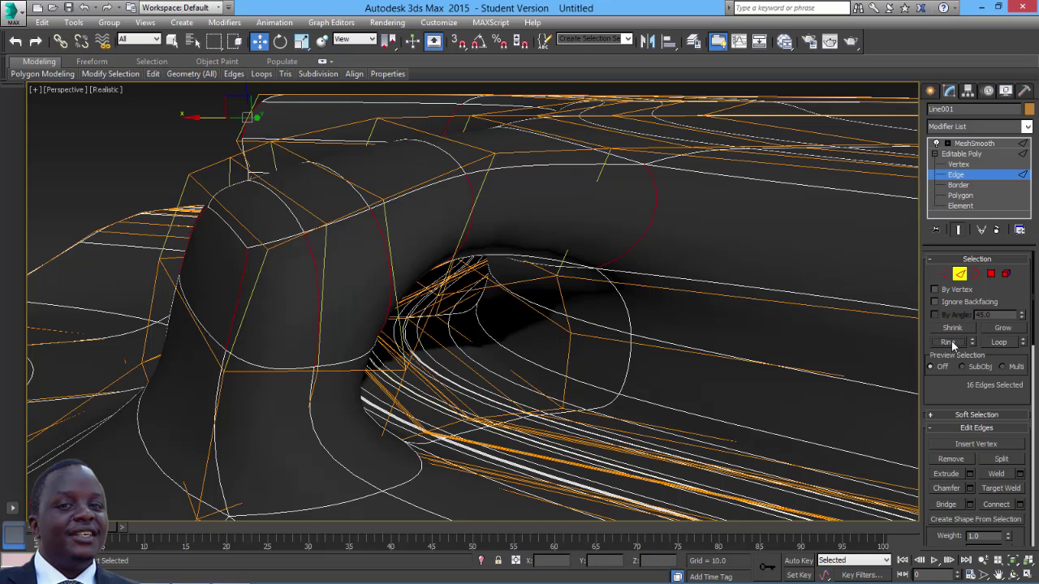
click(998, 505)
Connect the ring of edges across the column's outer side, adding an edge loop over the arch's thickness
alt+middle_drag(659, 334, 494, 286)
click(274, 256)
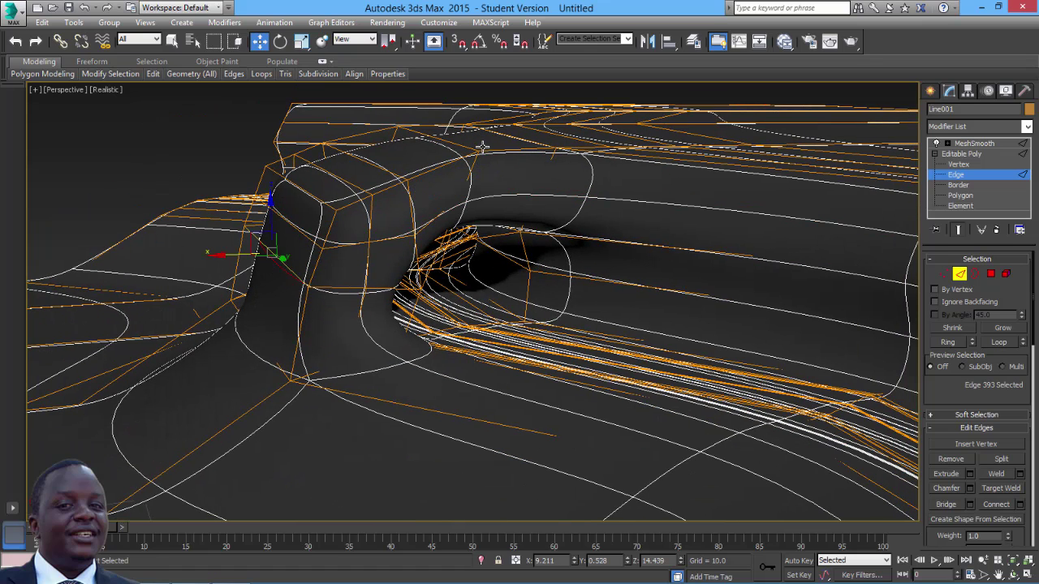
click(948, 343)
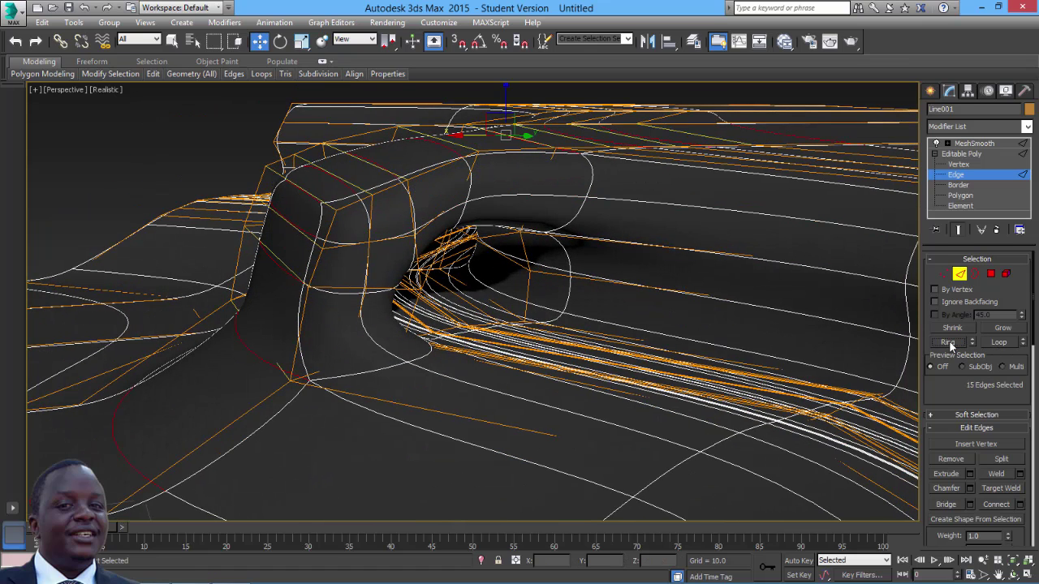
alt+middle_drag(624, 332, 647, 315)
scroll(648, 314, up, 8)
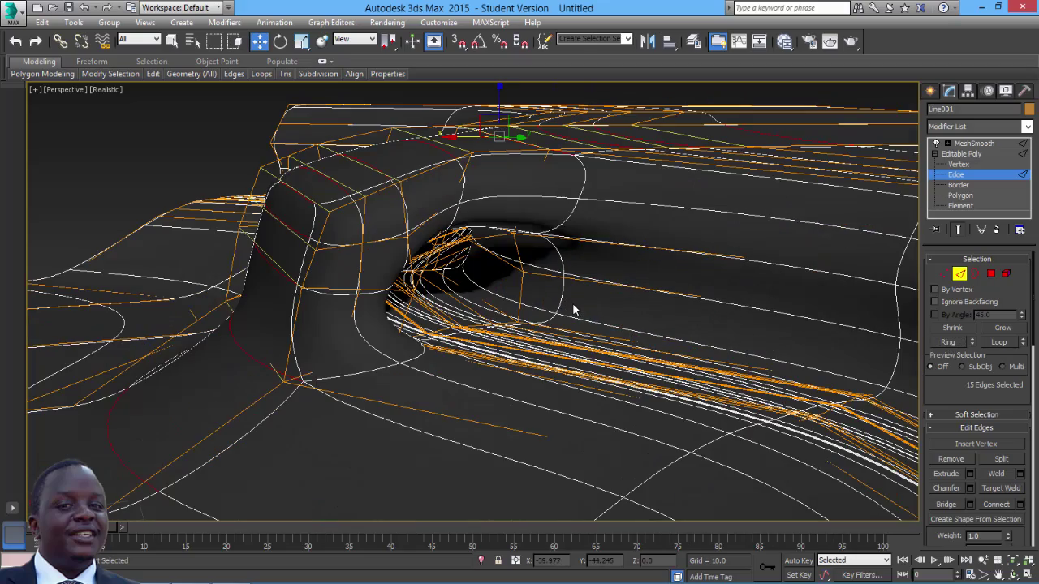
click(996, 505)
Raise the middle vertex on the column's upper outer edge slightly and move the vertex below it outward to X about 9.72
middle_drag(398, 261, 667, 212)
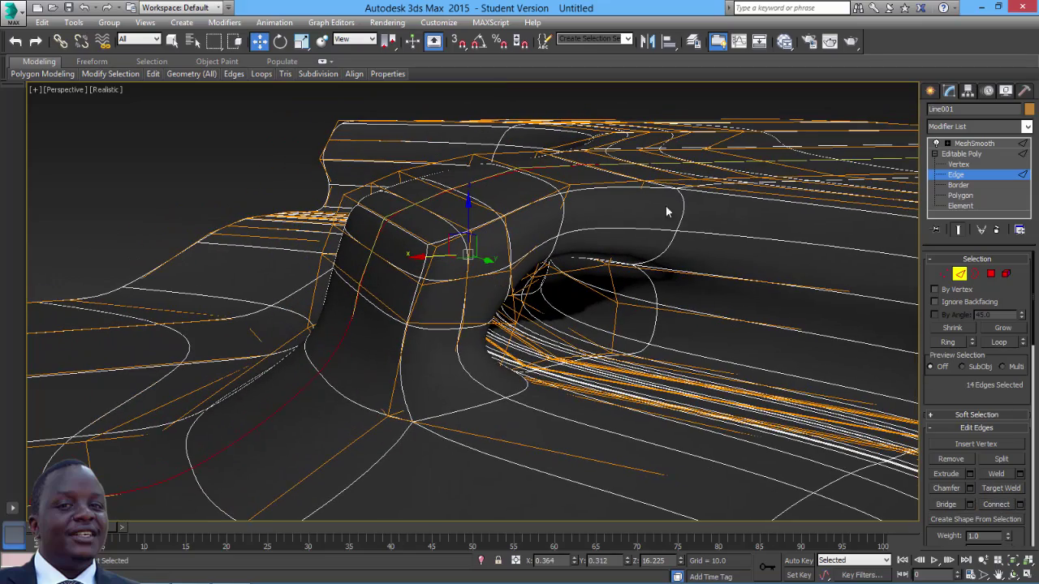
click(959, 164)
scroll(520, 244, up, 3)
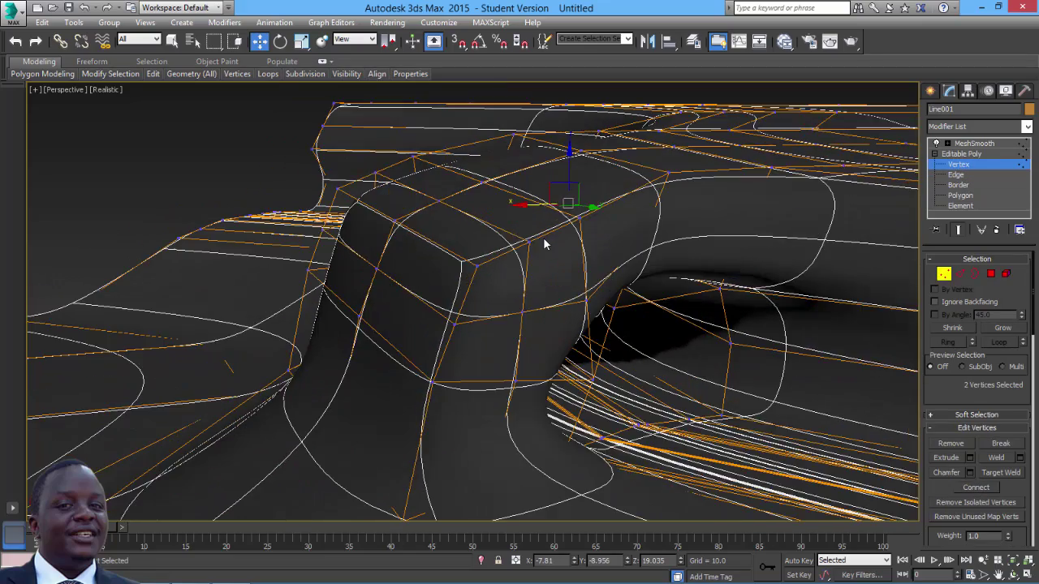
click(396, 214)
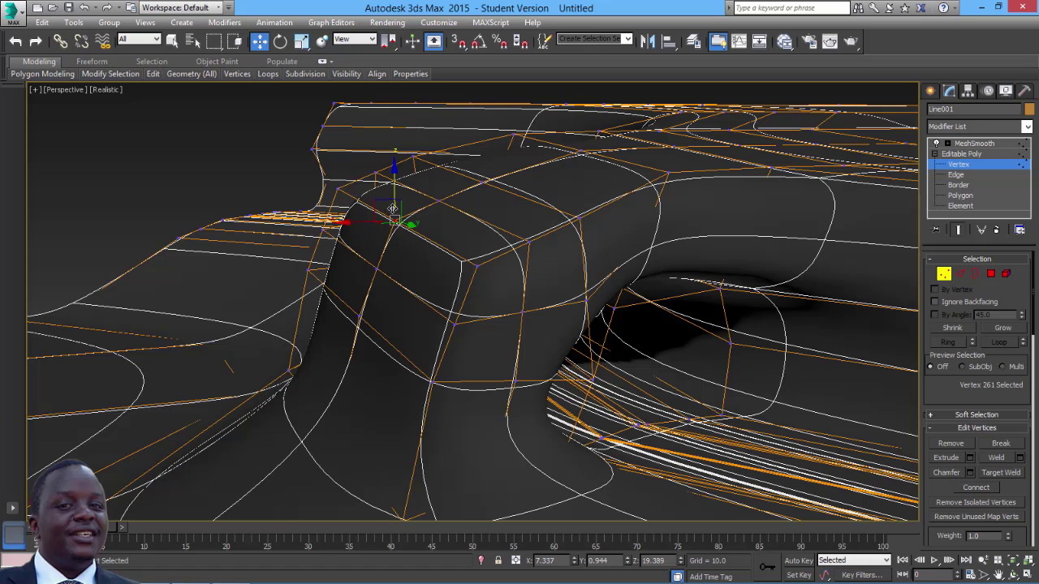
click(377, 268)
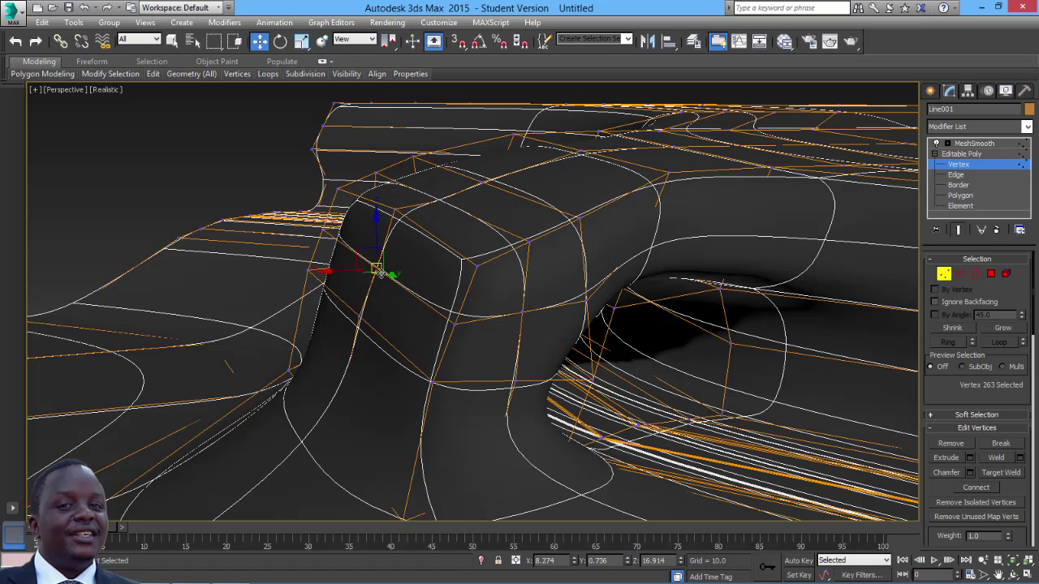
drag(345, 272, 318, 273)
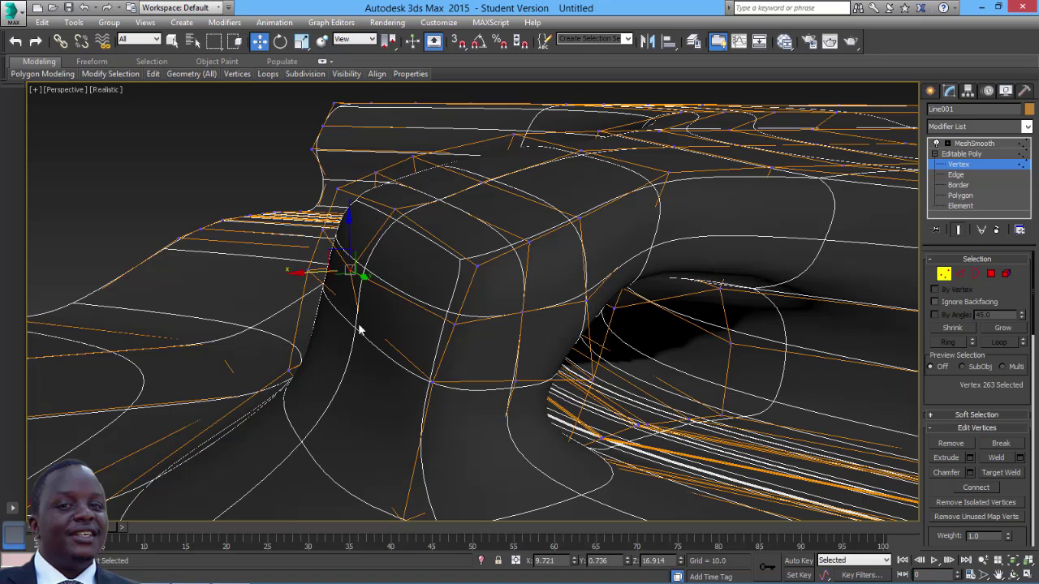
Move the column's inner vertex beside the opening to X about 2.8, Y about 10.85 and Z about 13.75
alt+middle_drag(361, 328, 498, 309)
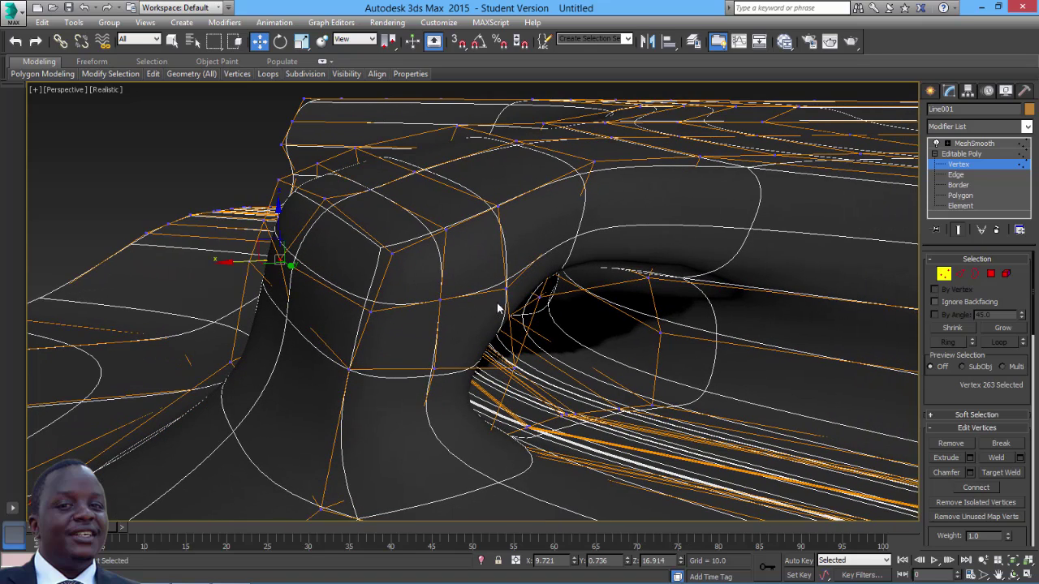
click(513, 367)
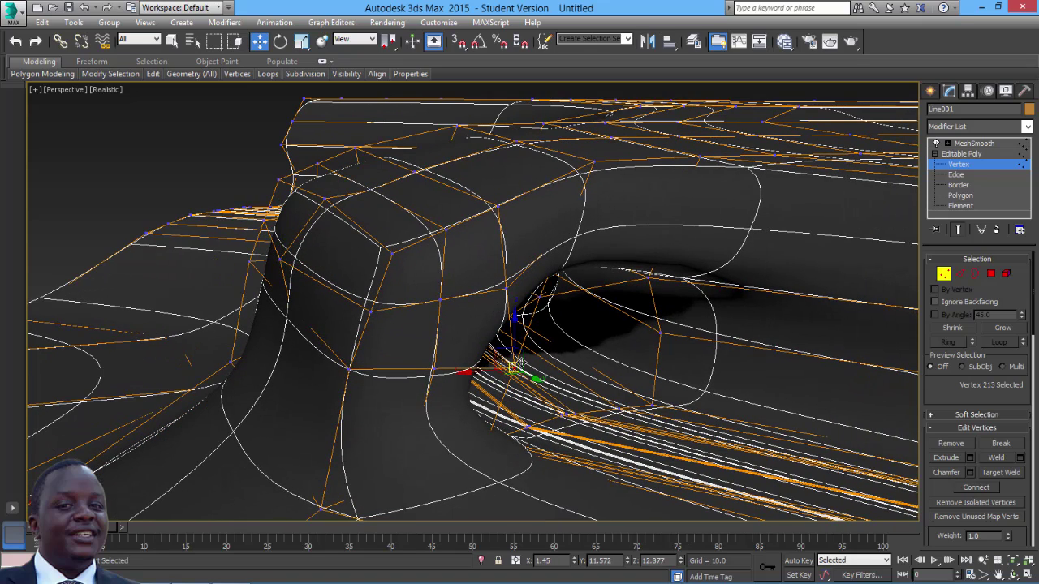
drag(519, 363, 482, 347)
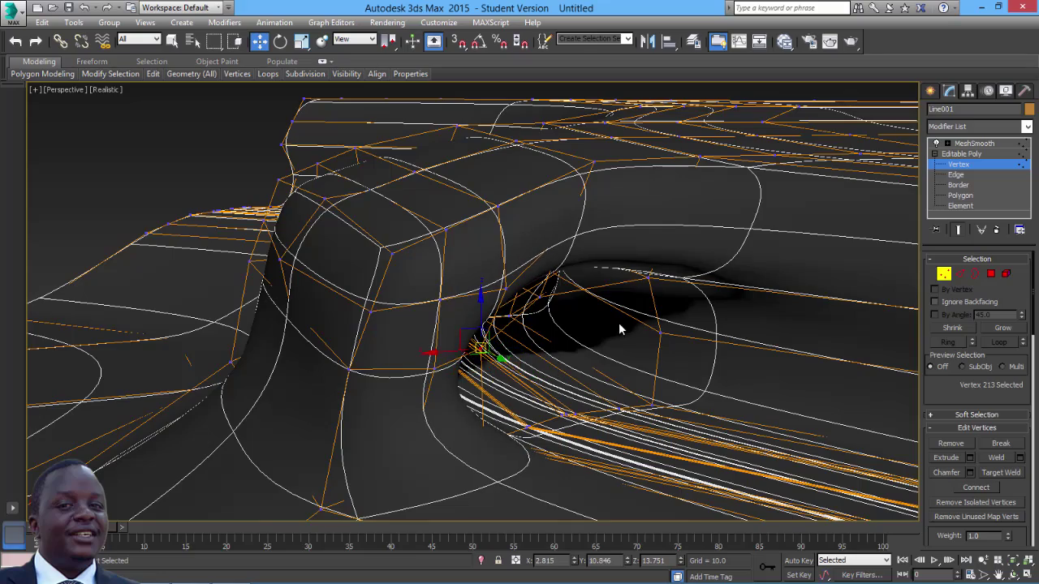
Review the arch opening's smoothed shape and turn off MeshSmooth to expose the low-poly mesh
alt+middle_drag(629, 331, 522, 305)
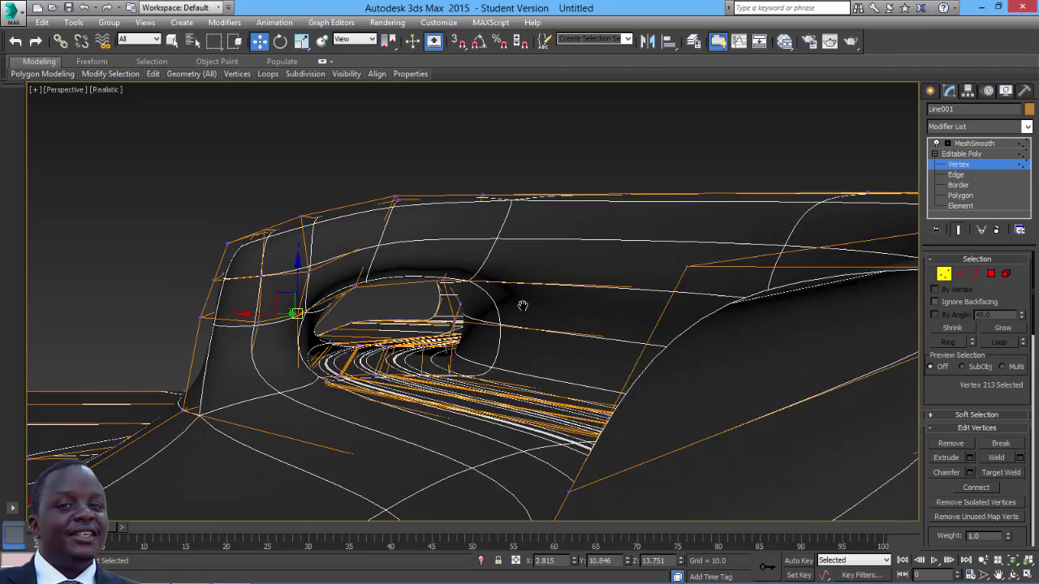
scroll(535, 309, down, 3)
scroll(580, 328, up, 3)
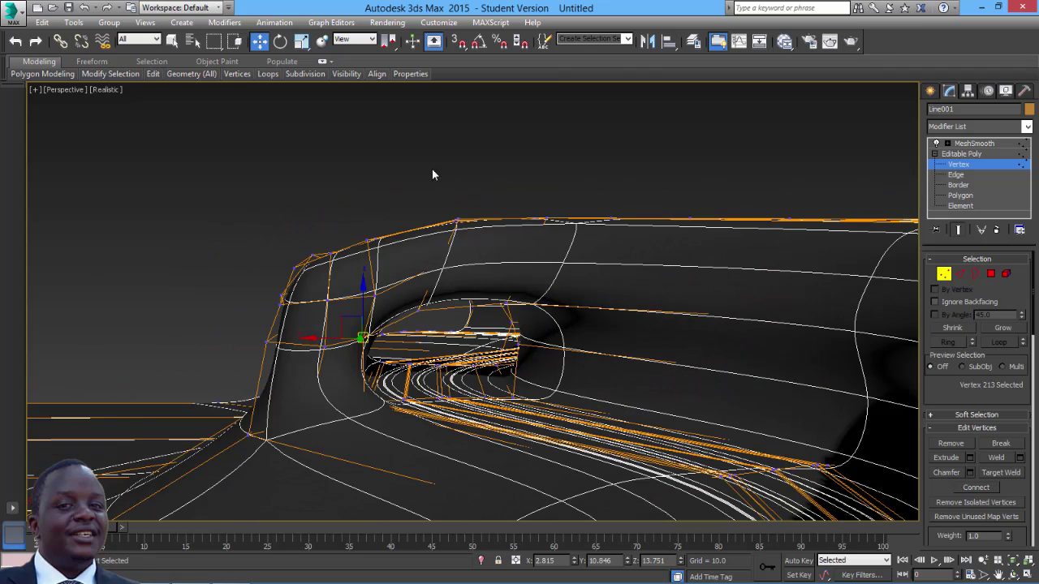
middle_drag(431, 329, 536, 308)
scroll(536, 308, up, 2)
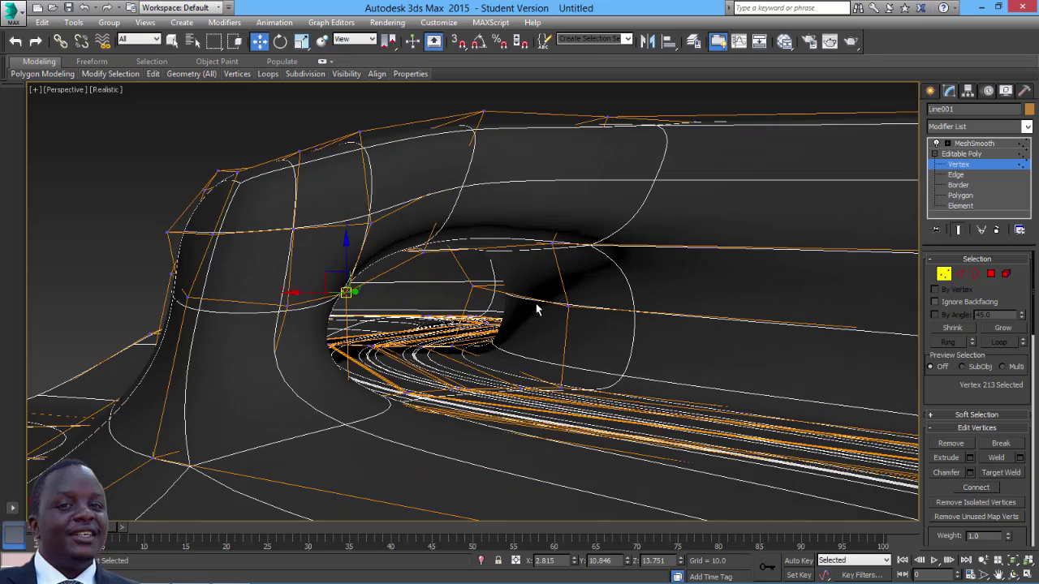
click(935, 144)
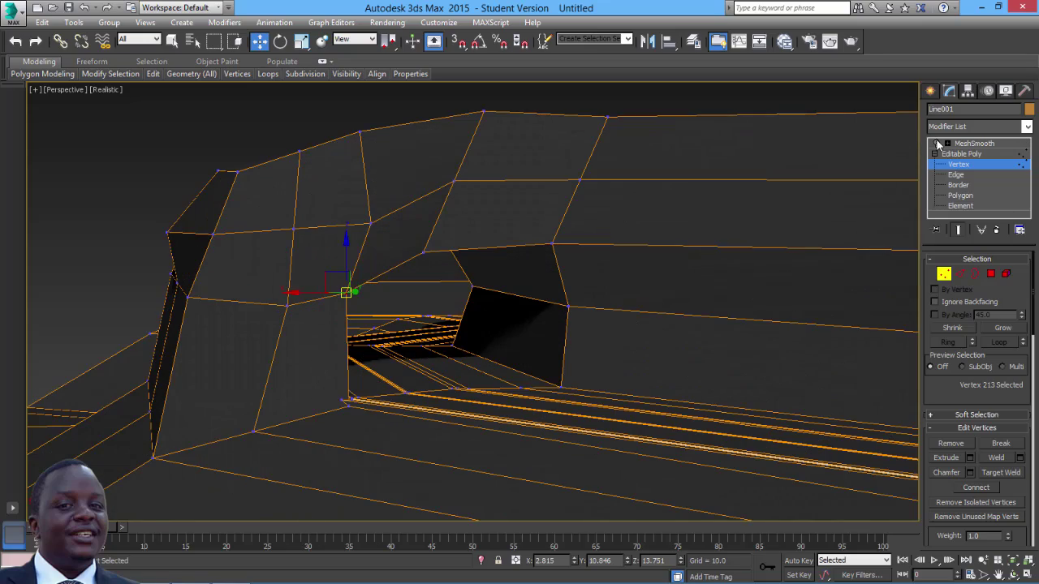
alt+middle_drag(524, 302, 507, 287)
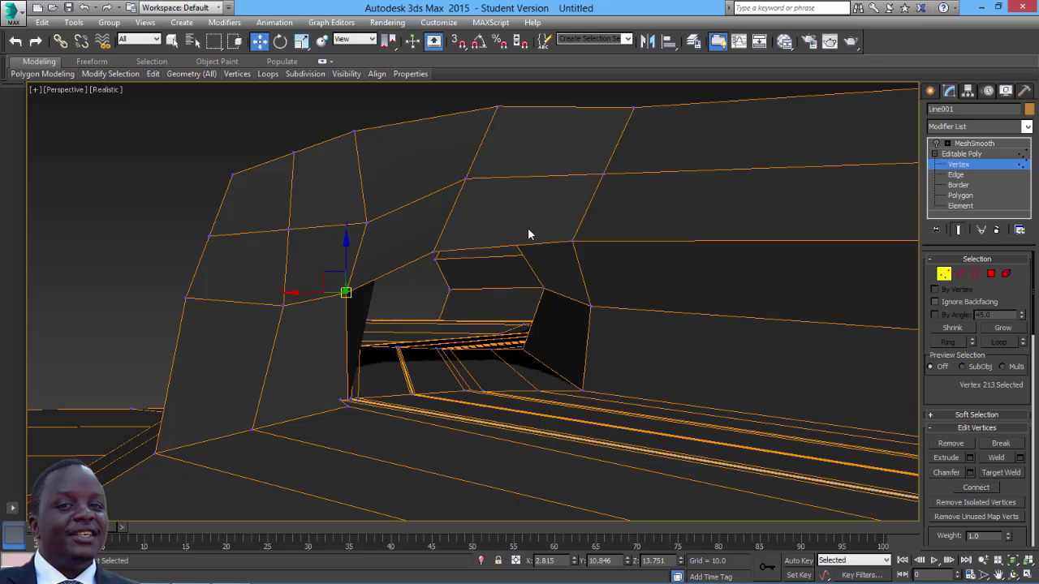
alt+middle_drag(527, 235, 484, 319)
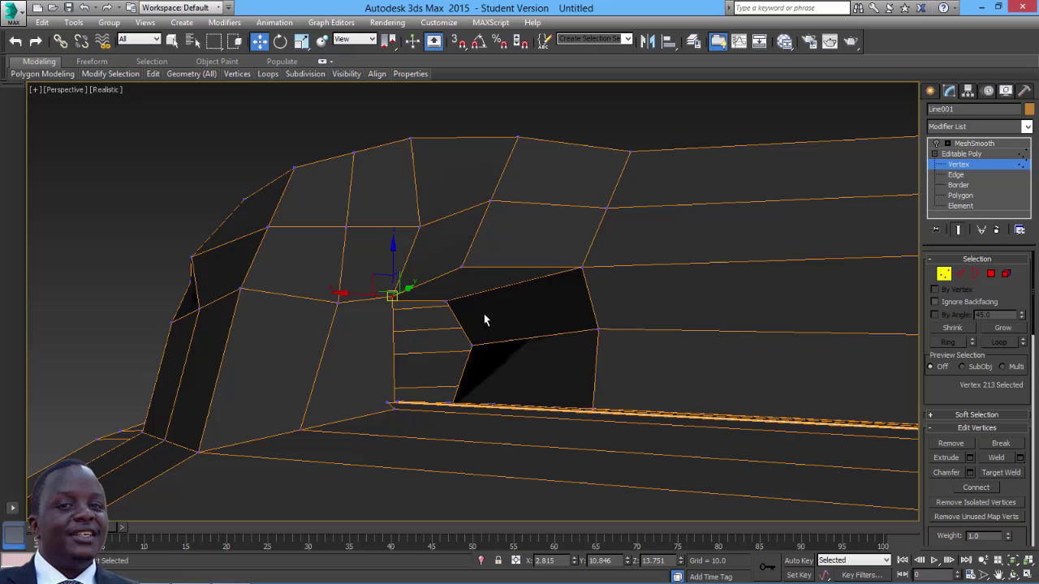
Connect the ring of edges running through the underpass, adding an edge loop around its inside
click(960, 273)
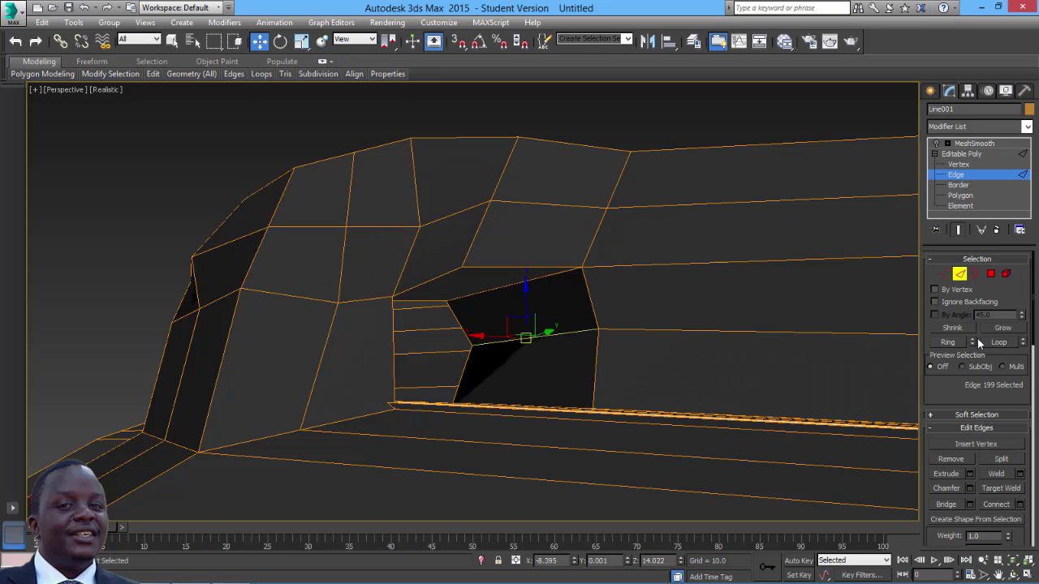
click(951, 343)
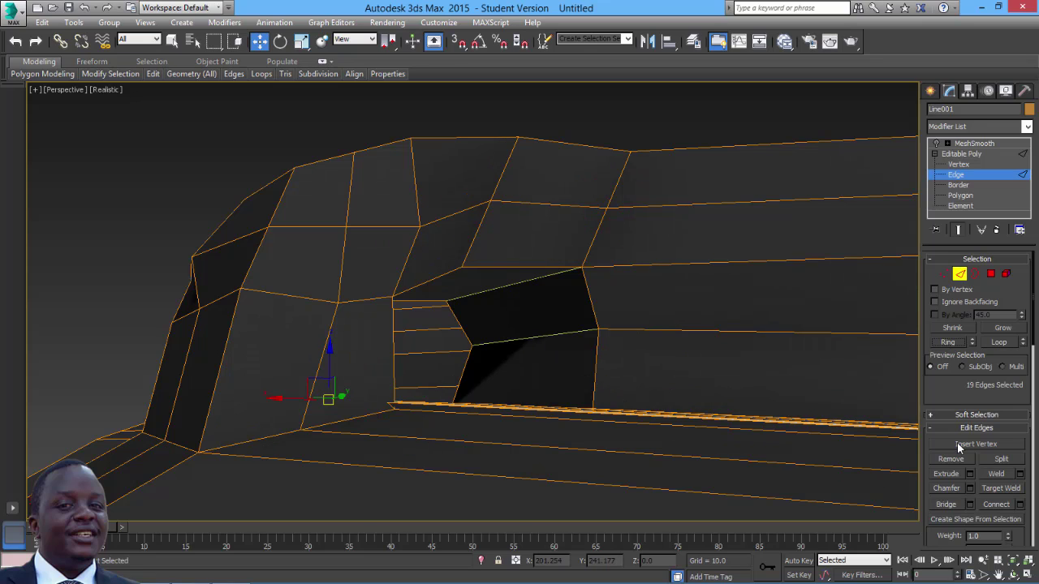
scroll(961, 403, down, 4)
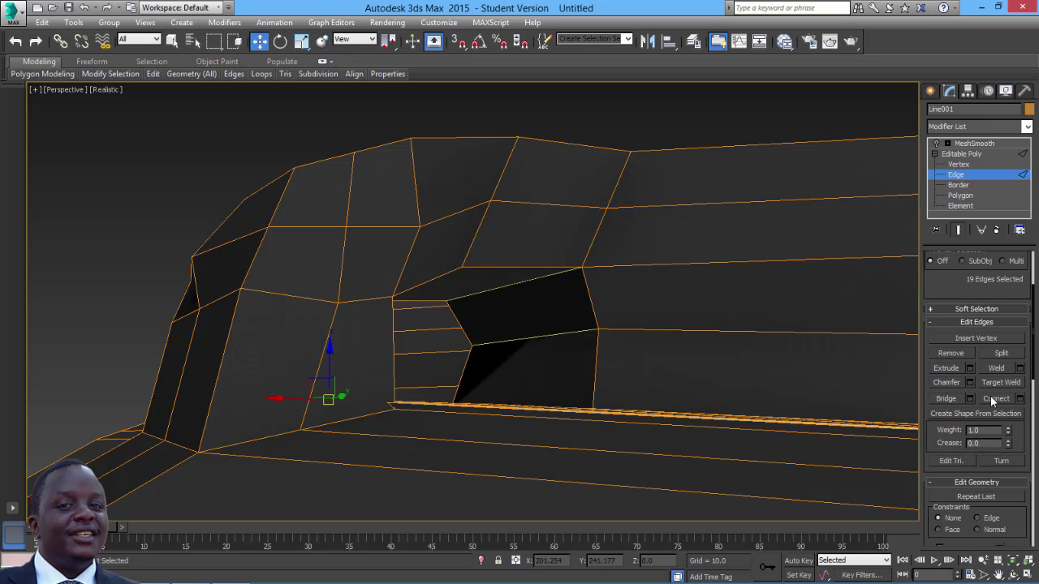
click(991, 398)
alt+middle_drag(517, 285, 495, 306)
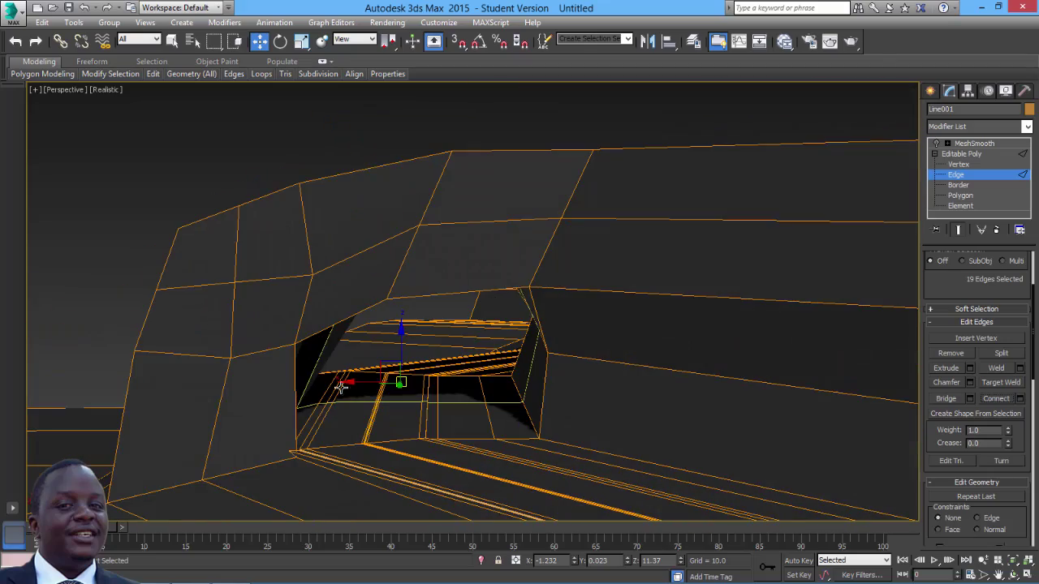
Connect the ring of long edges across the broad hilltop behind the wall with 3 segments
middle_drag(432, 370, 491, 331)
scroll(491, 348, up, 1)
scroll(492, 348, down, 1)
scroll(491, 349, down, 5)
alt+middle_drag(491, 331, 436, 403)
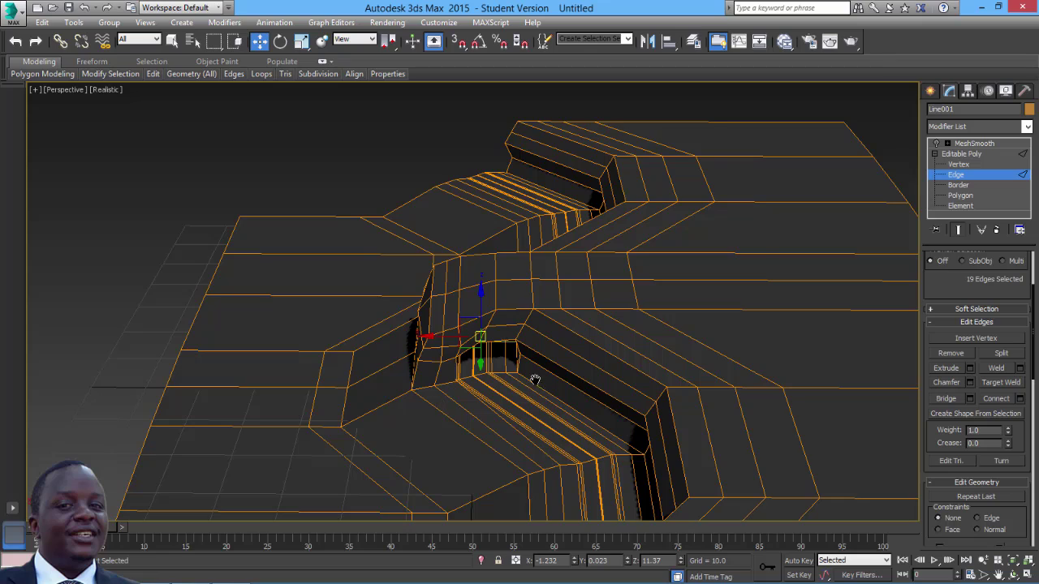
middle_drag(535, 380, 381, 391)
scroll(383, 390, down, 2)
middle_drag(447, 378, 414, 385)
middle_drag(540, 306, 559, 207)
scroll(558, 299, down, 2)
click(567, 229)
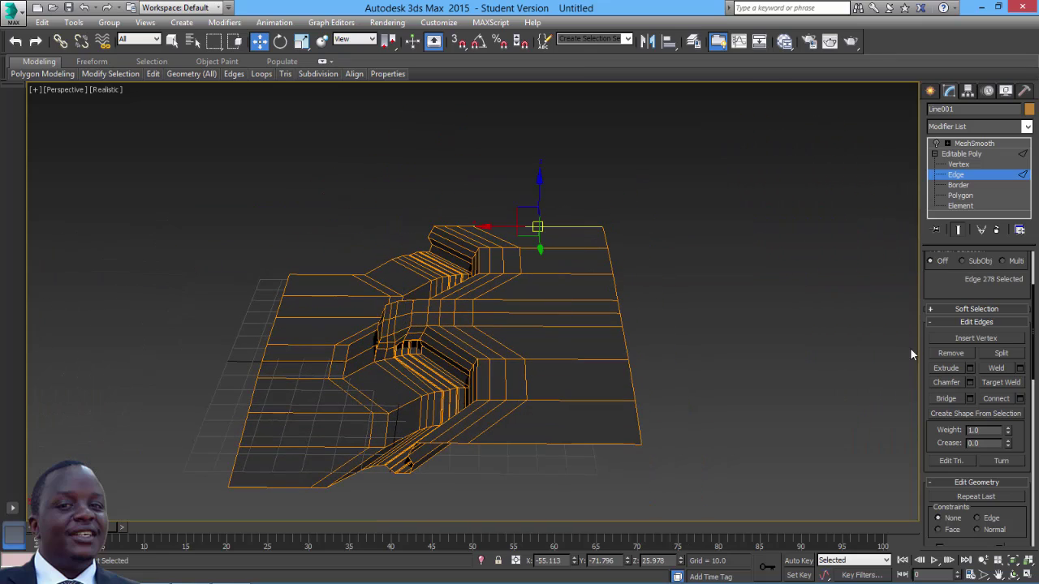
scroll(958, 321, up, 3)
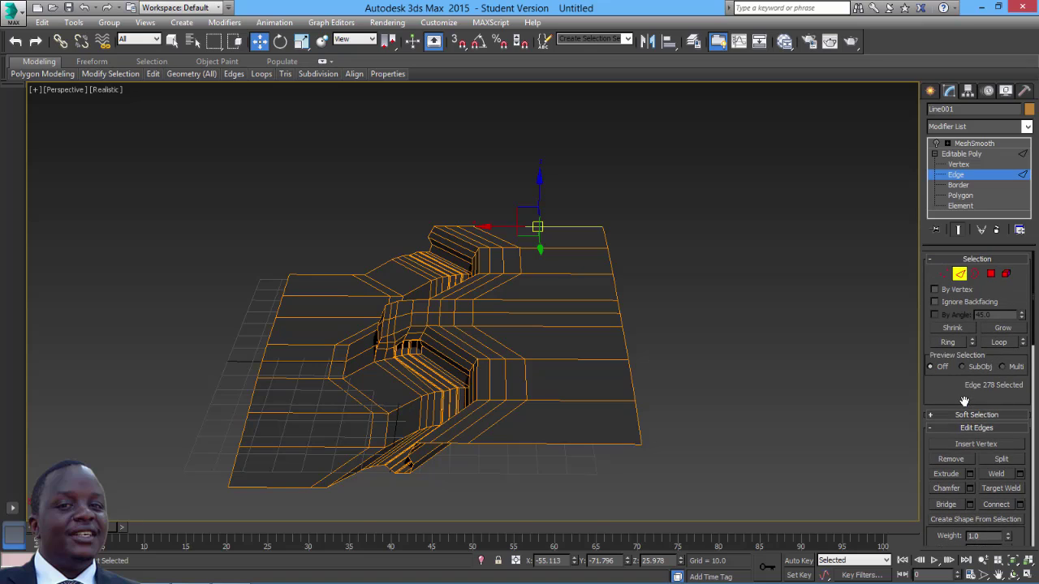
click(947, 341)
drag(947, 393, 941, 306)
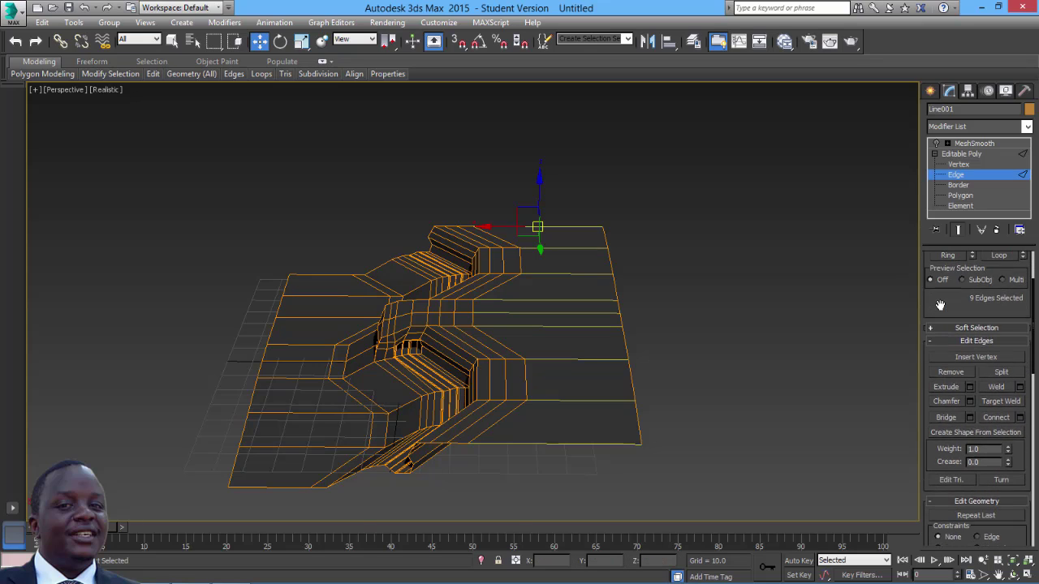
click(1021, 420)
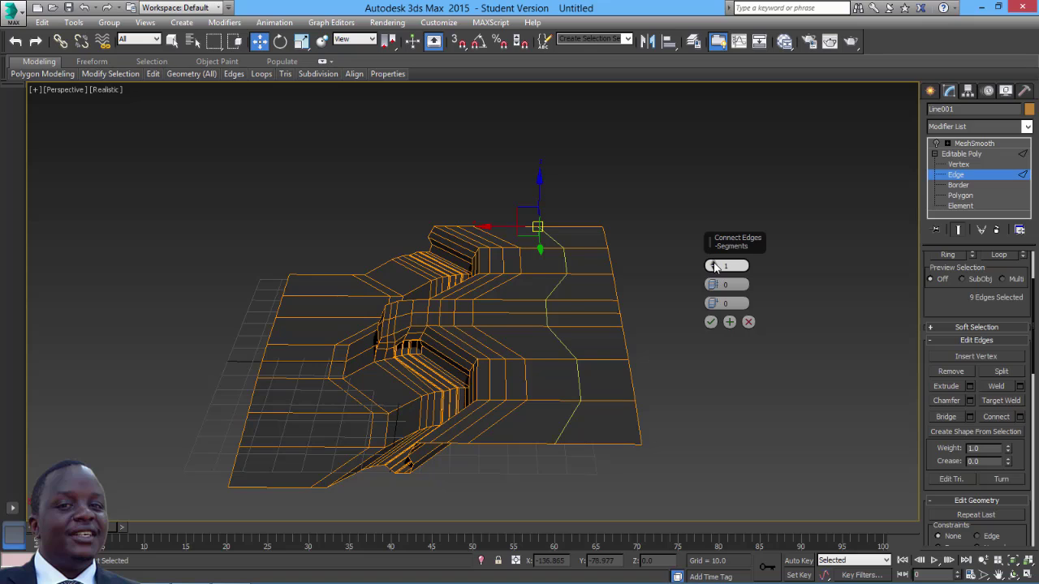
drag(712, 266, 714, 264)
click(711, 323)
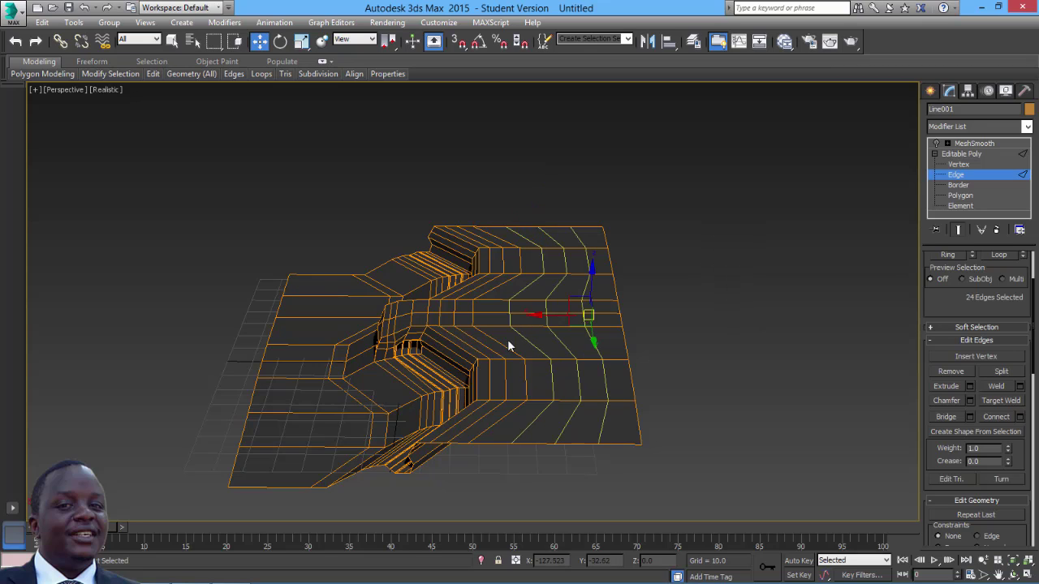
Connect the ring of outer edges across the low ground on the shoulder side of the road with 3 segments
click(321, 280)
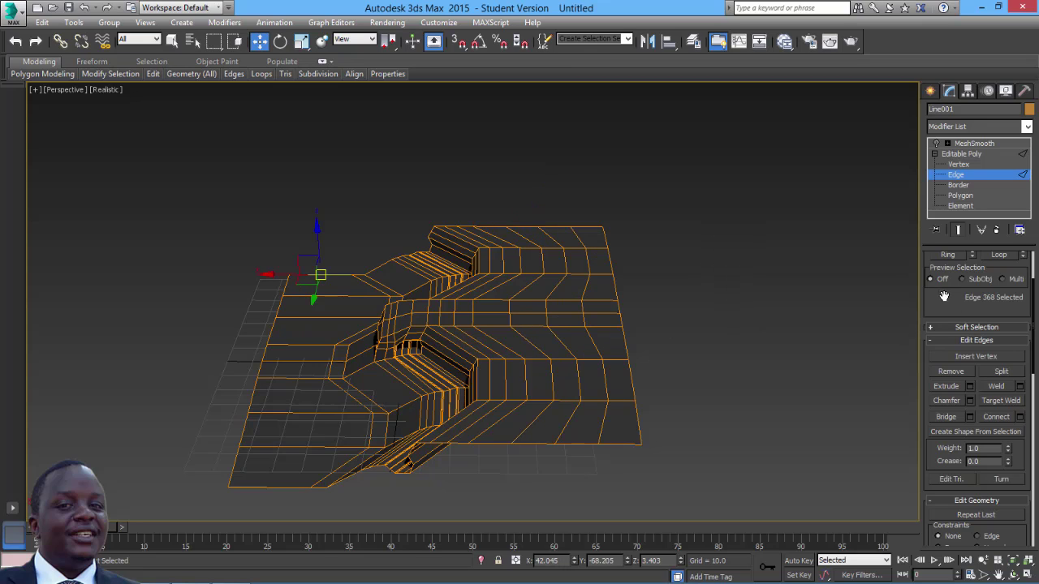
scroll(944, 297, up, 3)
click(948, 323)
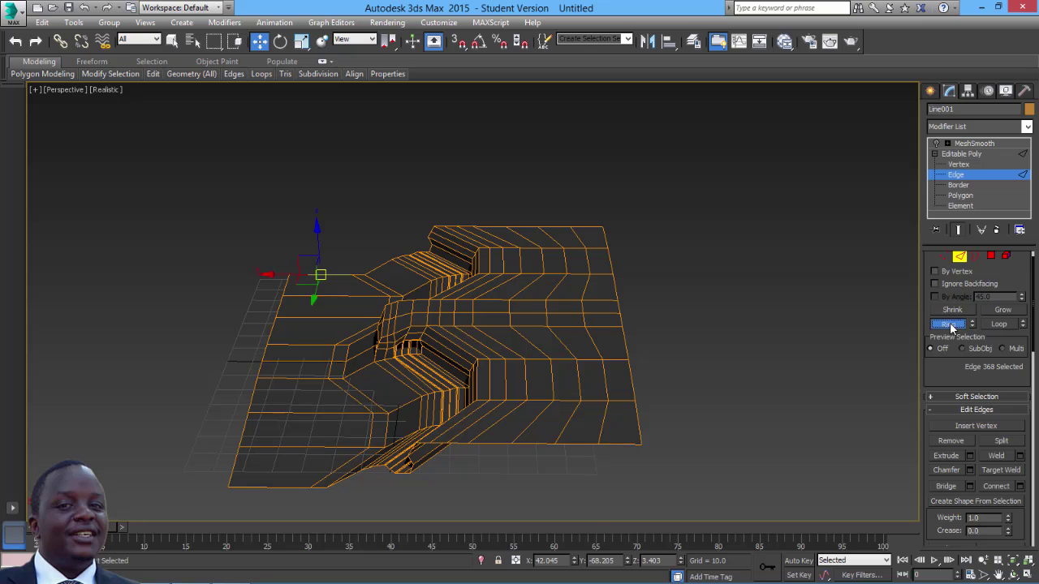
click(1021, 486)
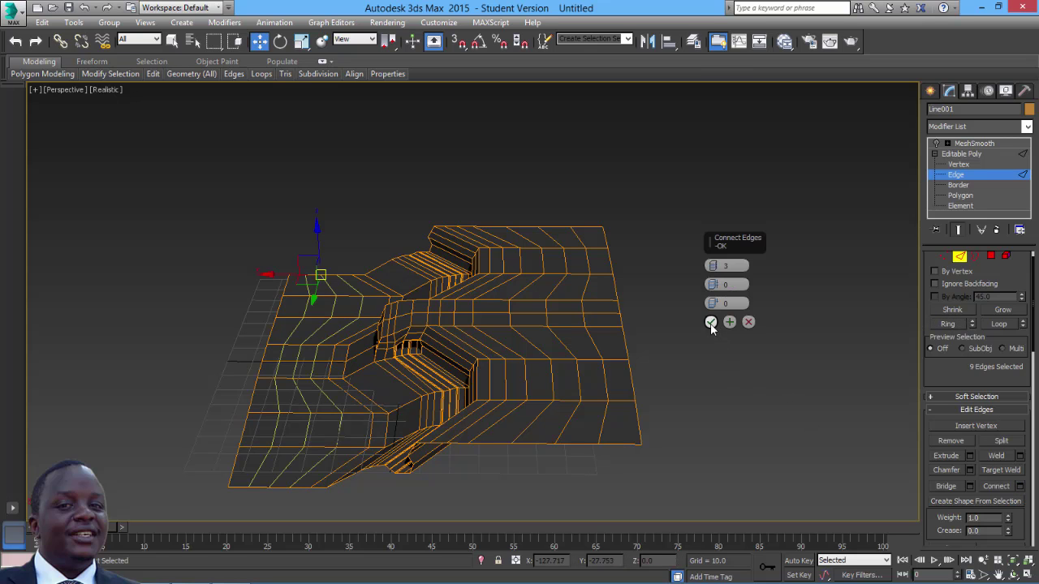
click(711, 323)
scroll(691, 354, up, 5)
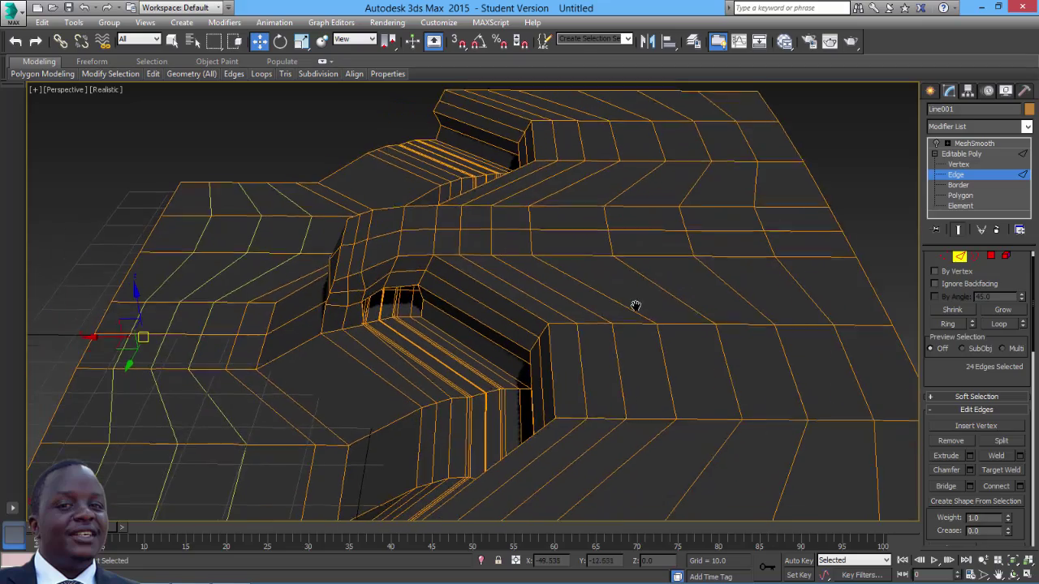
alt+middle_drag(592, 377, 510, 330)
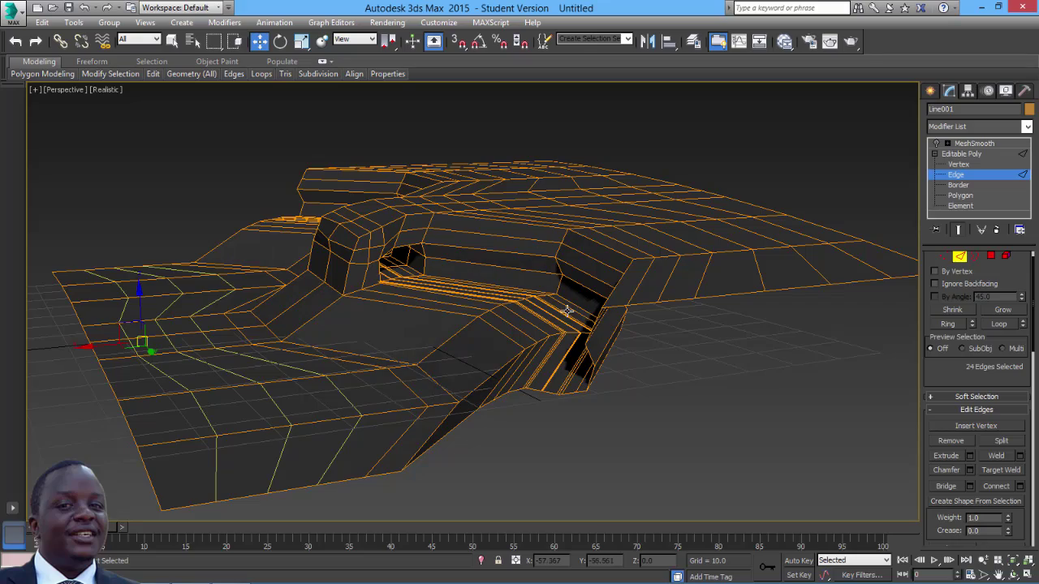
scroll(568, 315, up, 6)
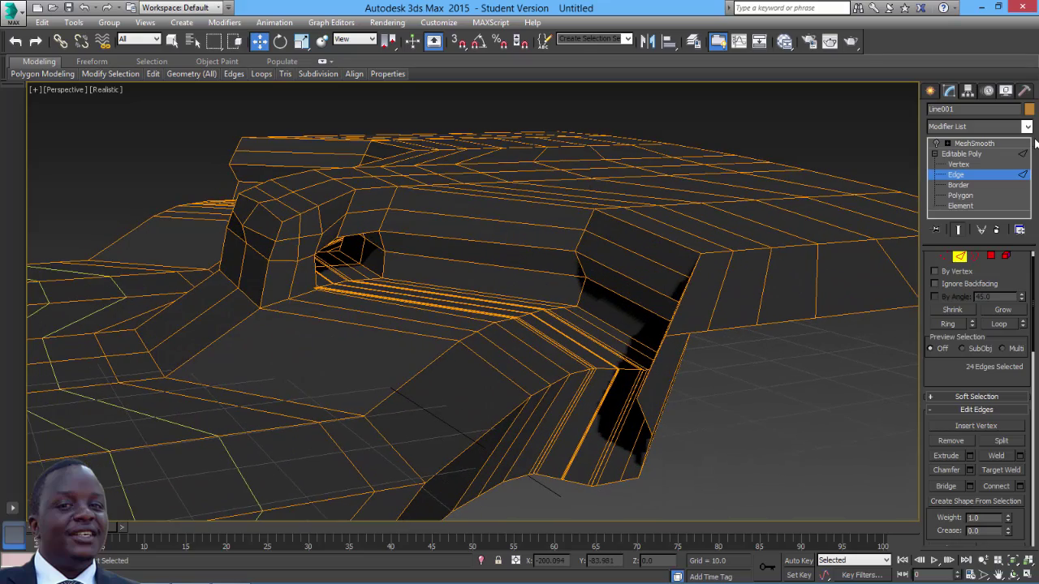